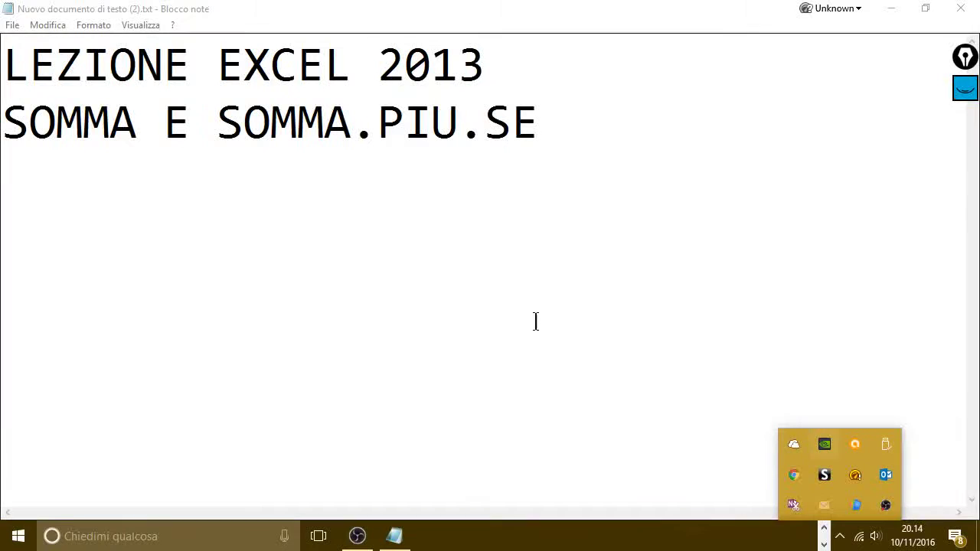
In Notepad, add the line 'OK ANDIAMO SUBITO AD APRIRE EXCEL' below the two lesson title lines.
{"action": "left_click", "coordinate": [514, 310]}
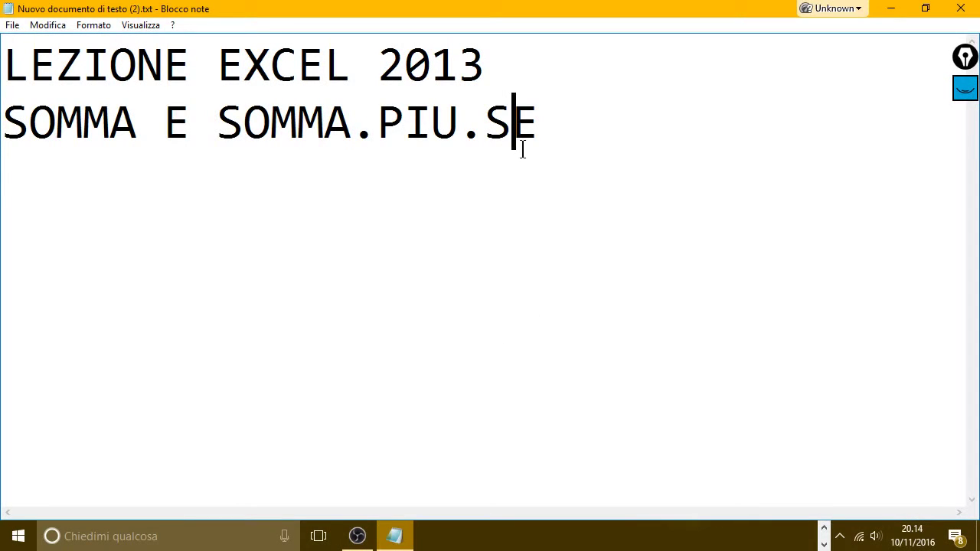
{"action": "left_click_drag", "start_coordinate": [540, 119], "coordinate": [13, 71]}
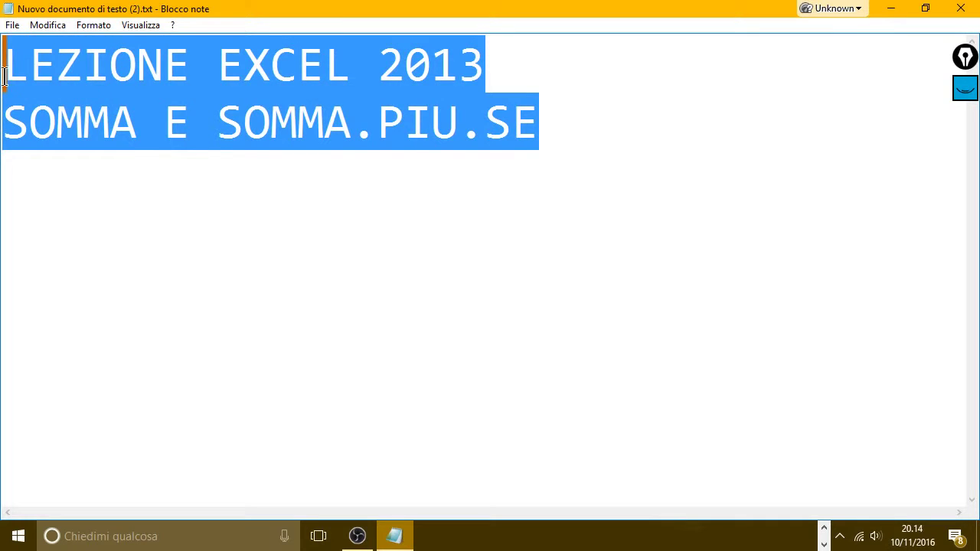
{"action": "left_click", "coordinate": [238, 253]}
{"action": "left_click", "coordinate": [621, 136]}
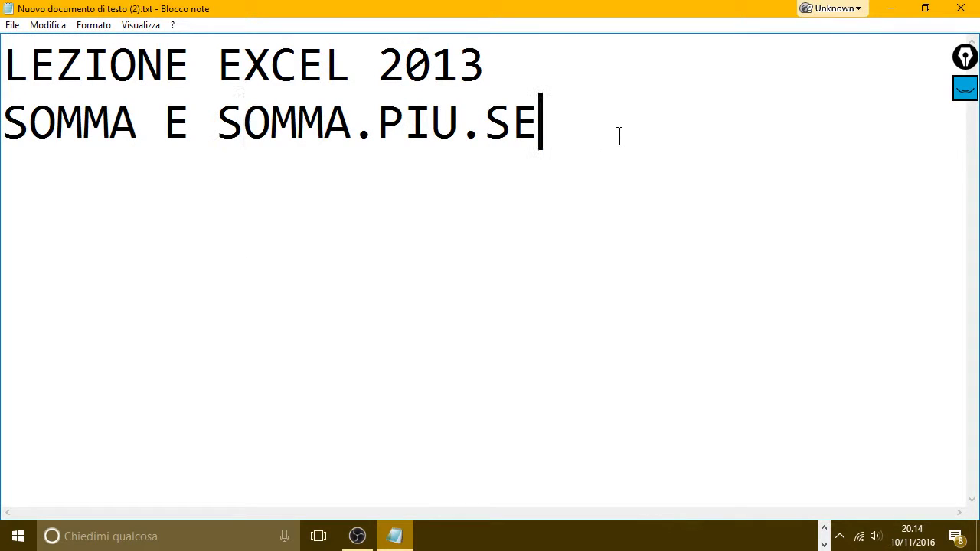
{"action": "key", "text": "Return"}
{"action": "type", "text": "OK"}
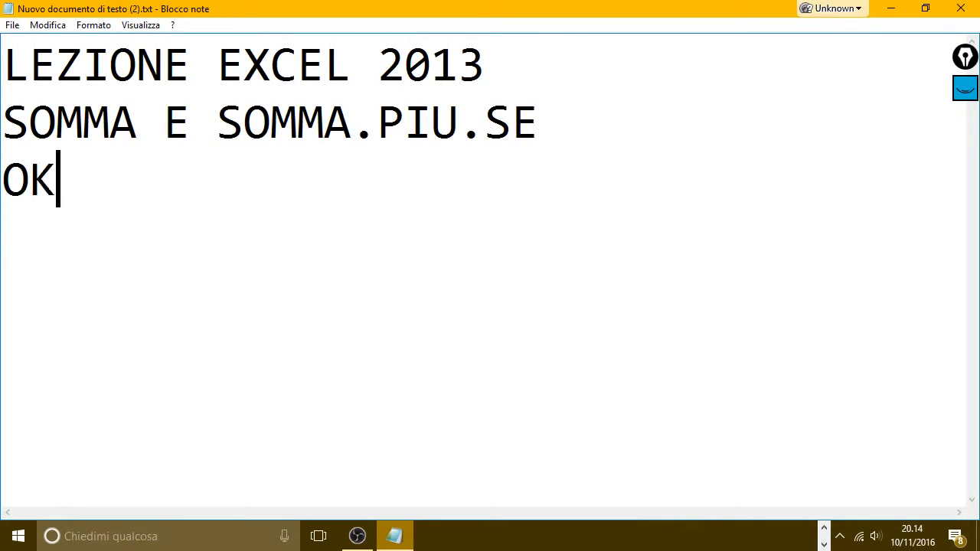
{"action": "type", "text": " ANDIAMO SUBI"}
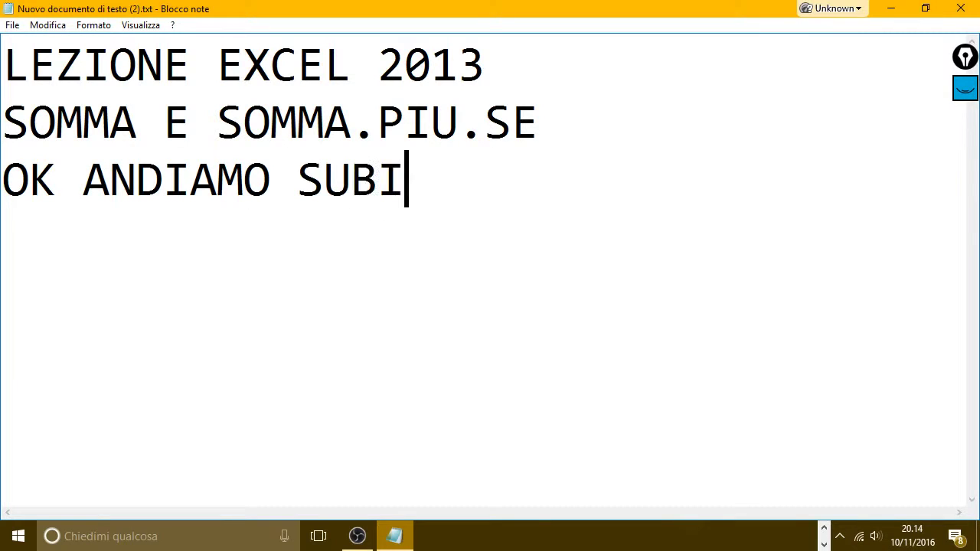
{"action": "type", "text": "TO A"}
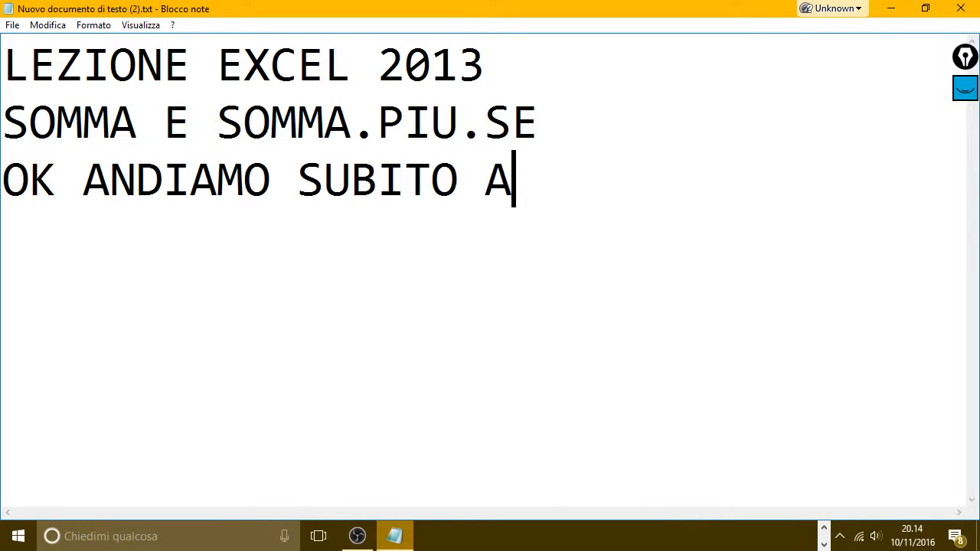
{"action": "type", "text": "D A"}
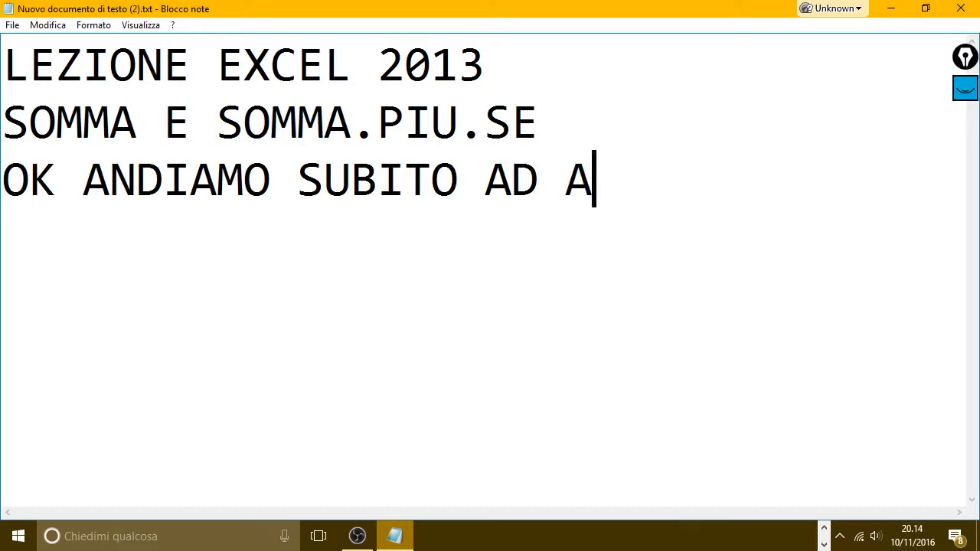
{"action": "type", "text": "PRIRE EX"}
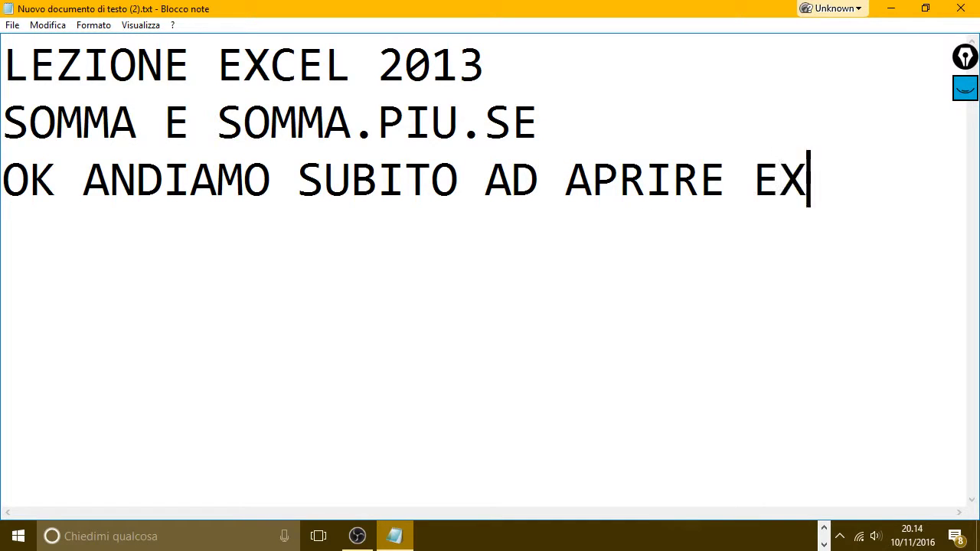
{"action": "type", "text": "CEL"}
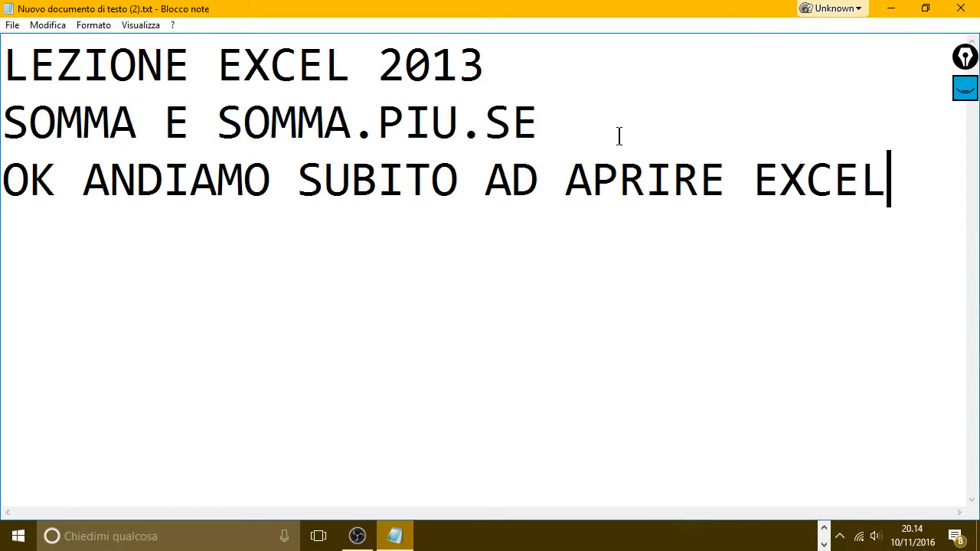
Switch to the LEZIONE EXCEL SOMMA PIU SE workbook, showing the Foglio3 contracts table.
{"action": "left_click", "coordinate": [925, 8]}
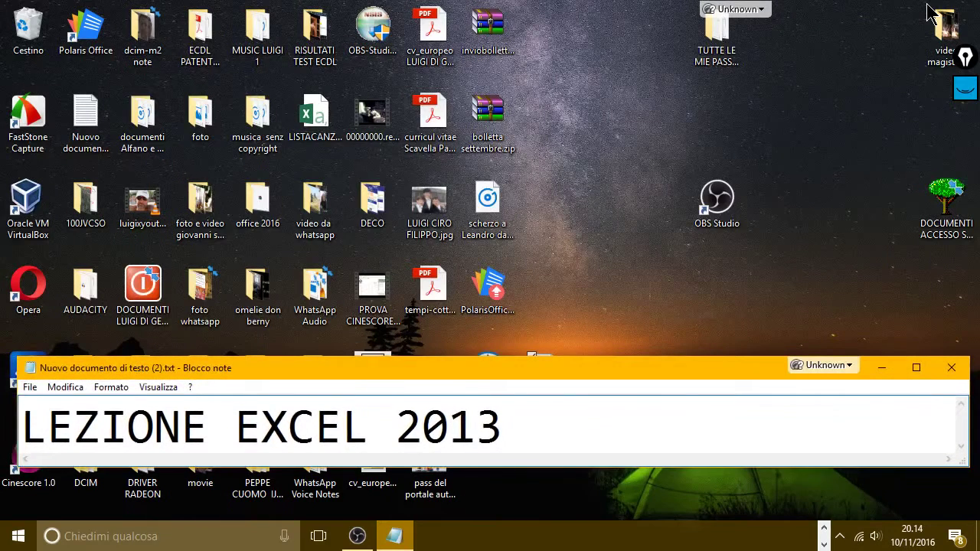
{"action": "left_click", "coordinate": [824, 528]}
{"action": "mouse_move", "coordinate": [801, 536]}
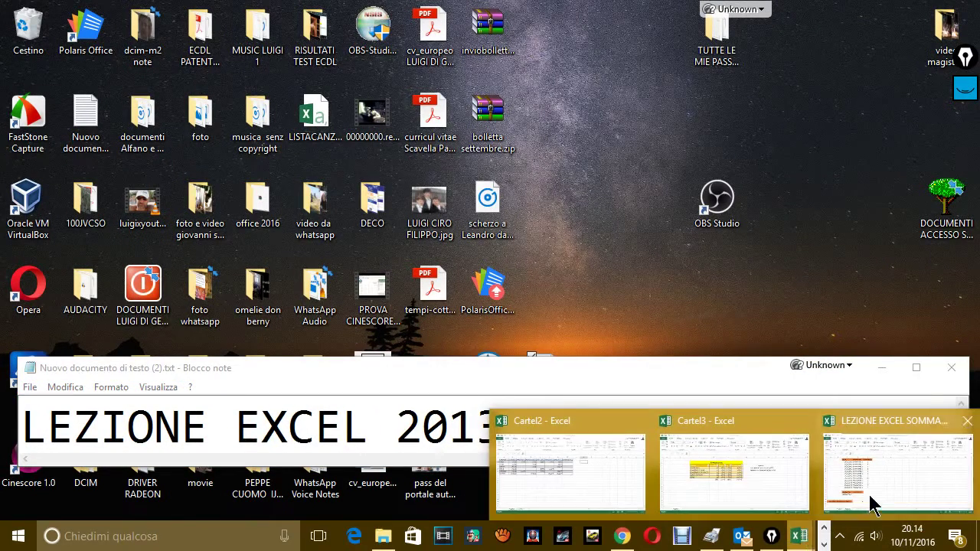
{"action": "left_click", "coordinate": [869, 493]}
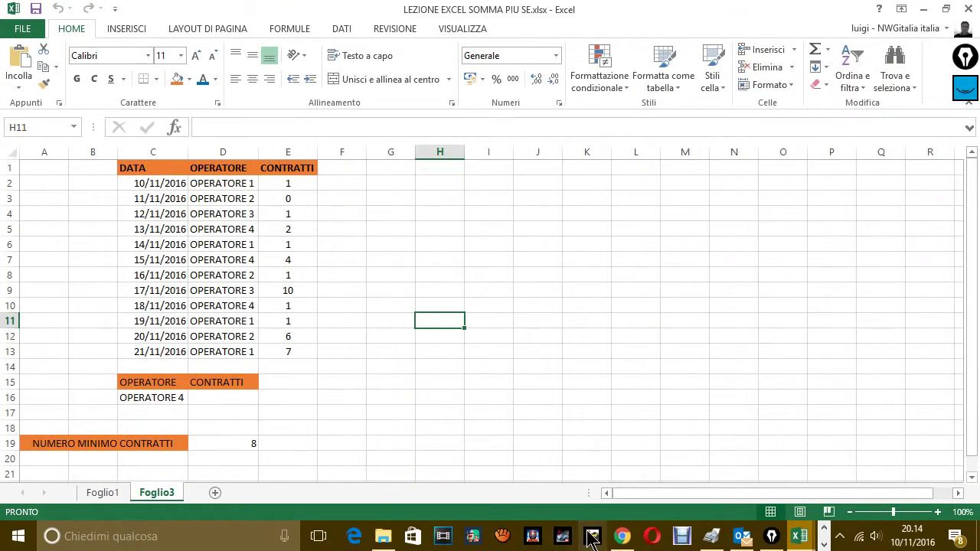
{"action": "mouse_move", "coordinate": [382, 536]}
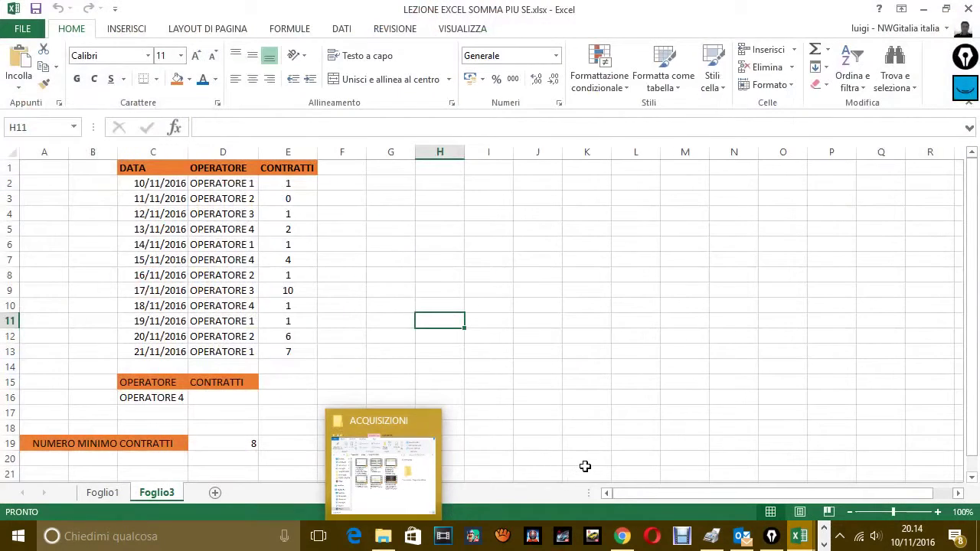
{"action": "left_click", "coordinate": [594, 470]}
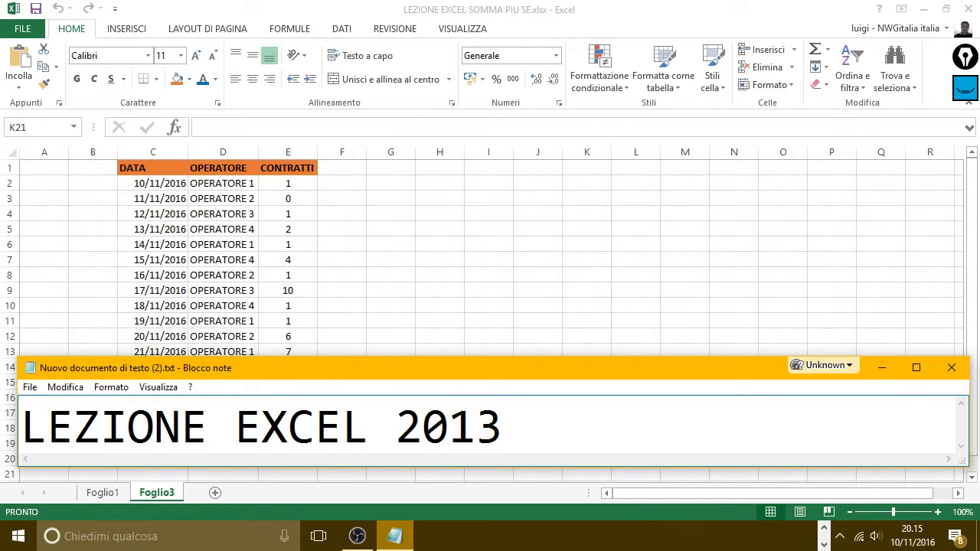
{"action": "double_click", "coordinate": [654, 369]}
{"action": "left_click", "coordinate": [887, 246]}
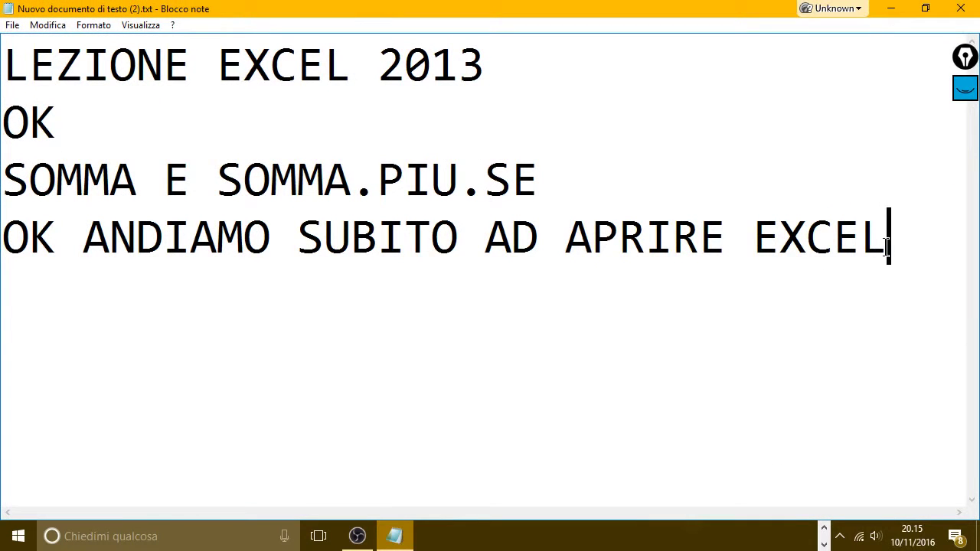
{"action": "key", "text": "Return"}
{"action": "left_click", "coordinate": [927, 7]}
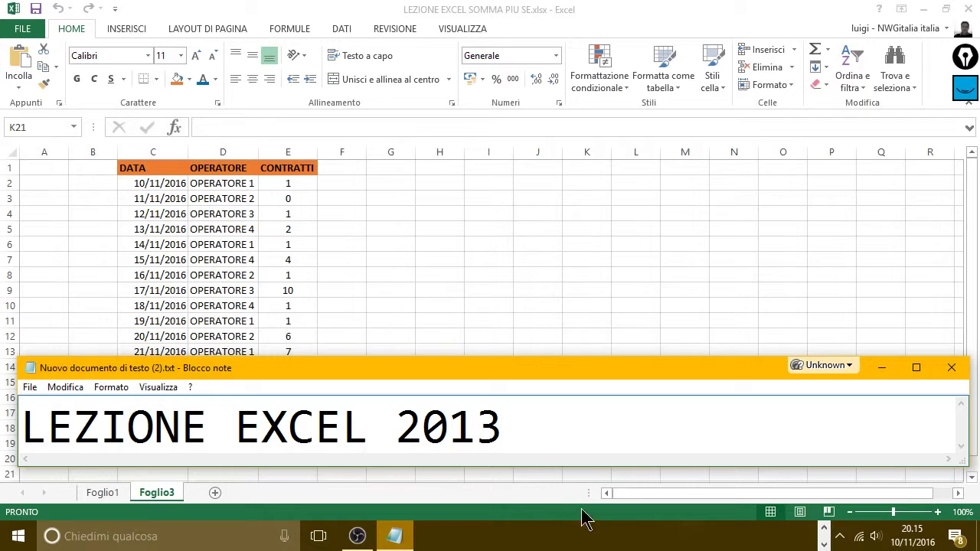
Replace the junk line with 'OK, ORA DA QUESTA TABELLA NOI VOGLIAMO SAPERE', fixing typos.
{"action": "type", "text": "SDFSDFSD"}
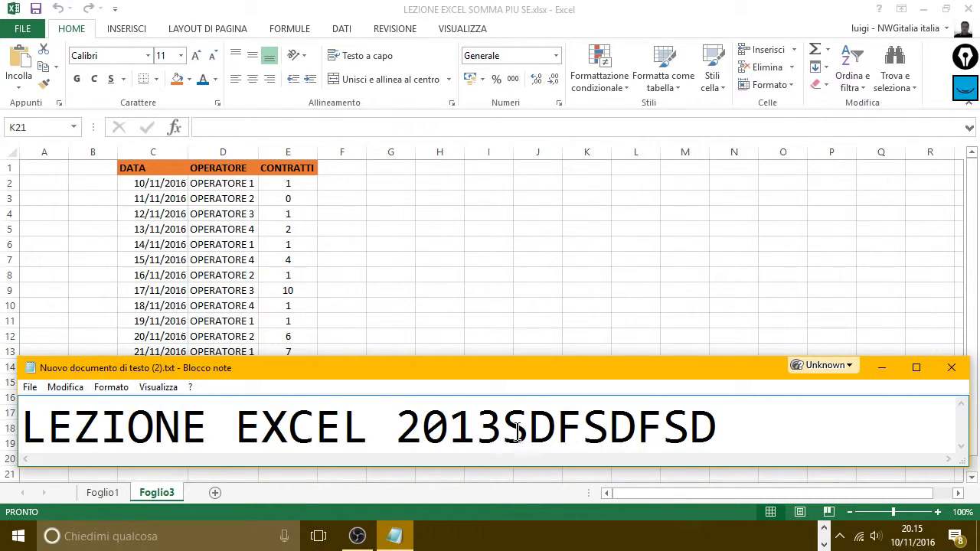
{"action": "mouse_move", "coordinate": [503, 433]}
{"action": "left_mouse_down"}
{"action": "mouse_move", "coordinate": [796, 434]}
{"action": "mouse_move", "coordinate": [3, 429]}
{"action": "left_mouse_up"}
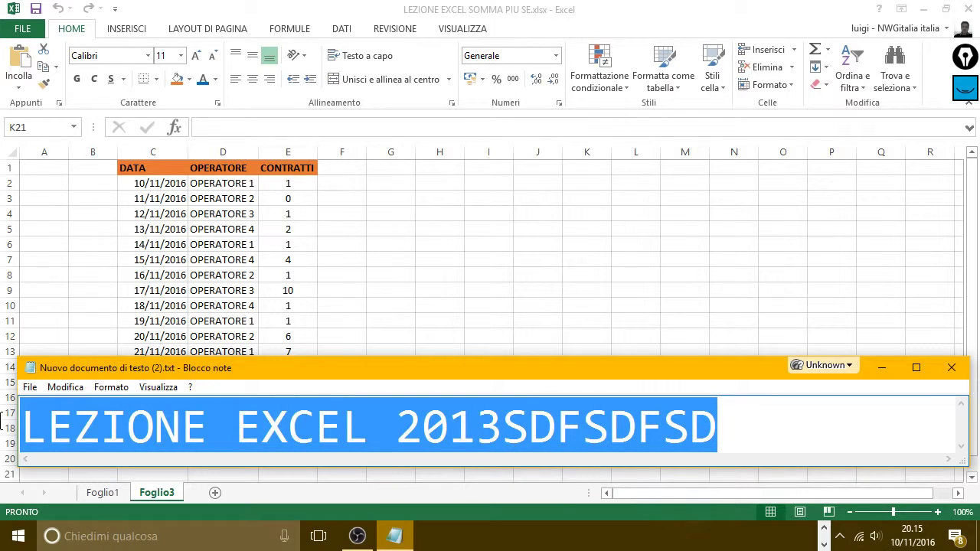
{"action": "type", "text": "OK"}
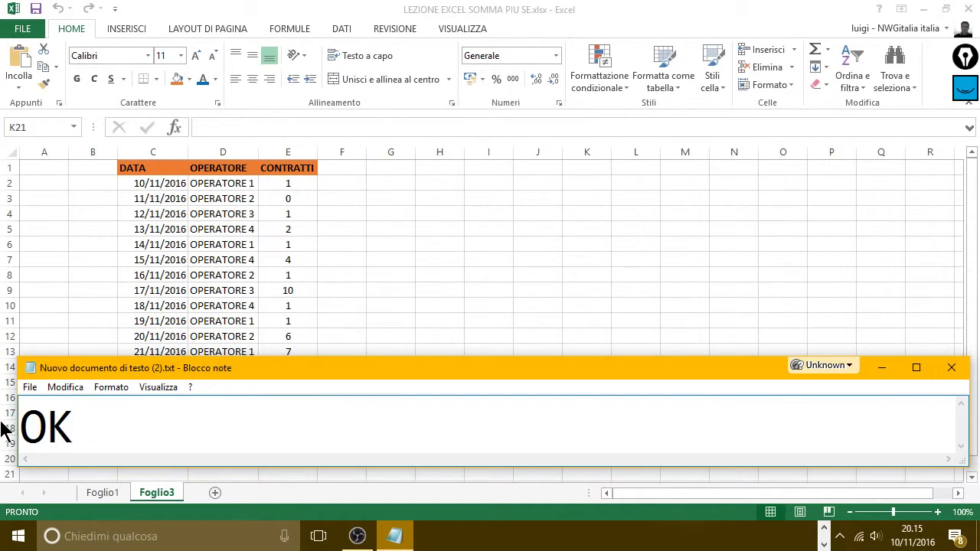
{"action": "type", "text": ", ORA"}
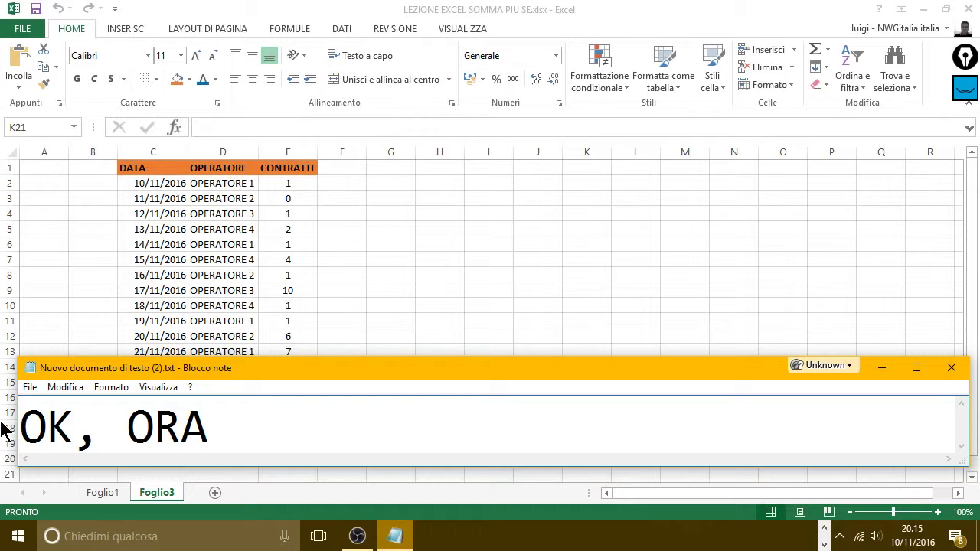
{"action": "type", "text": " ANDIA"}
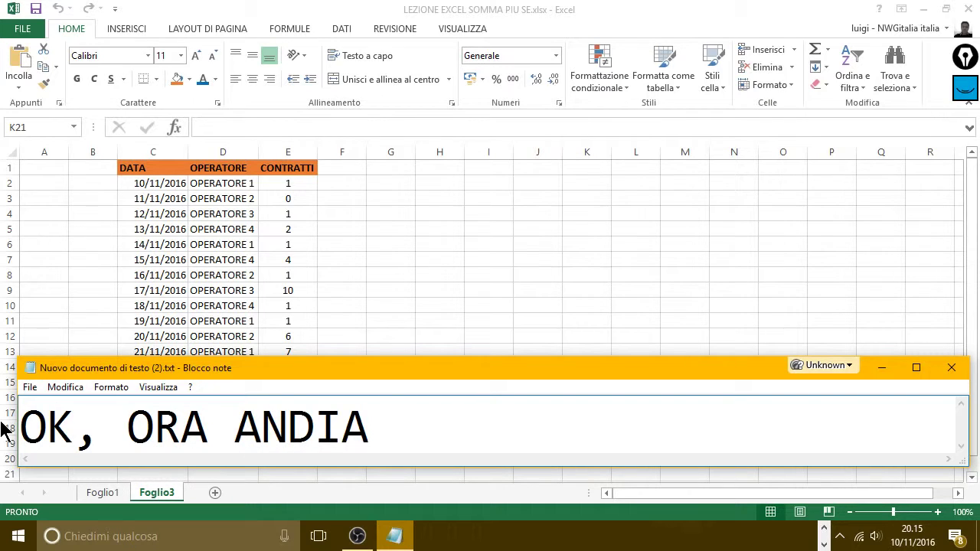
{"action": "key", "text": "BackSpace"}
{"action": "key", "text": "BackSpace"}
{"action": "key", "text": "BackSpace"}
{"action": "key", "text": "BackSpace"}
{"action": "key", "text": "BackSpace"}
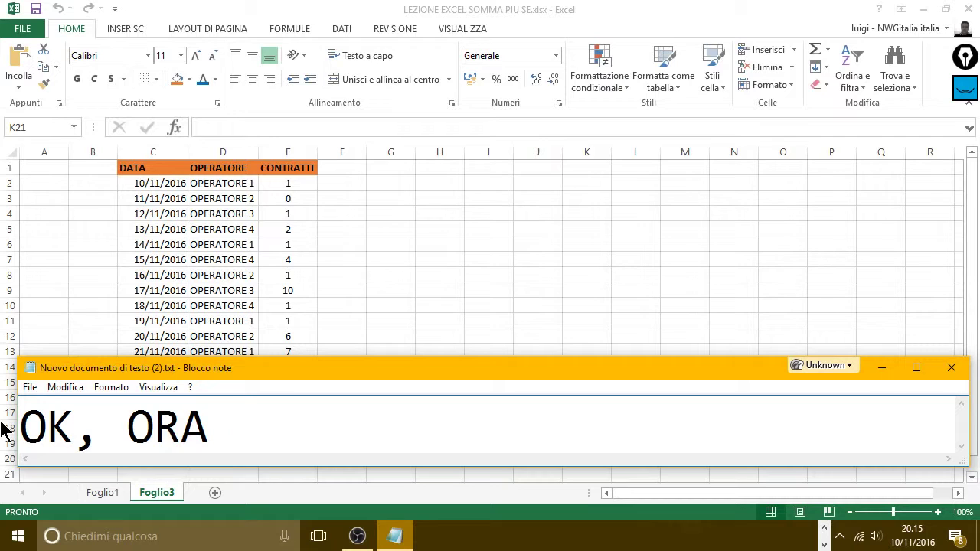
{"action": "type", "text": " DA QUESTA"}
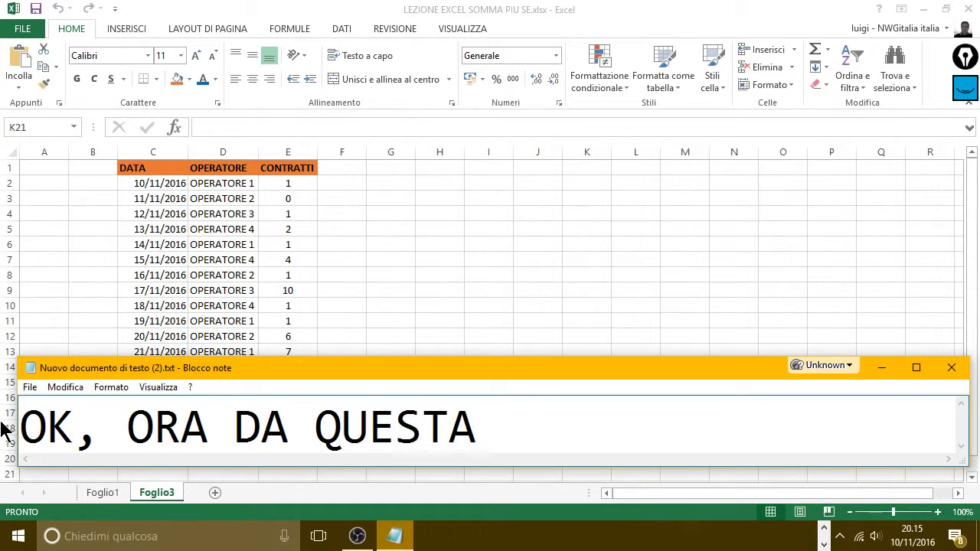
{"action": "type", "text": " TABELLA"}
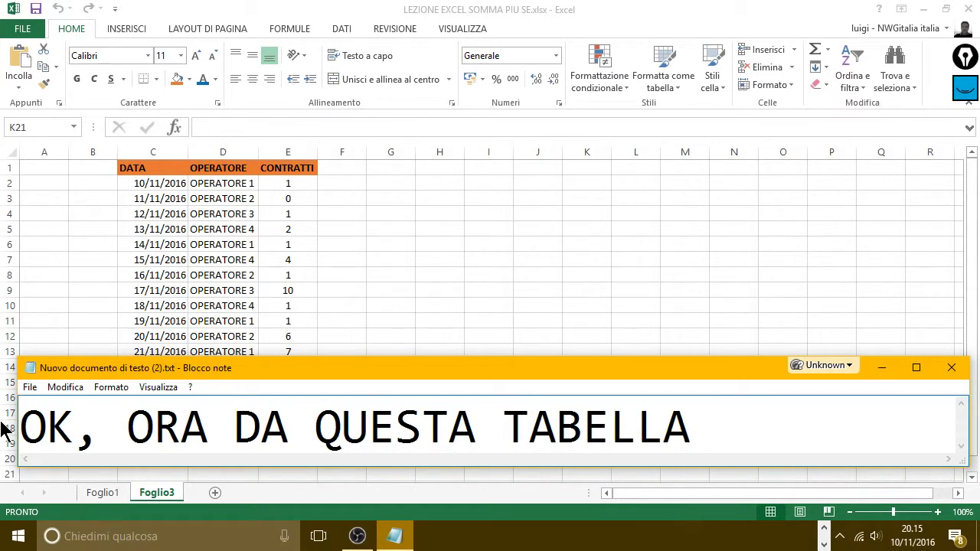
{"action": "type", "text": " NOVI"}
{"action": "key", "text": "BackSpace"}
{"action": "key", "text": "BackSpace"}
{"action": "type", "text": "I"}
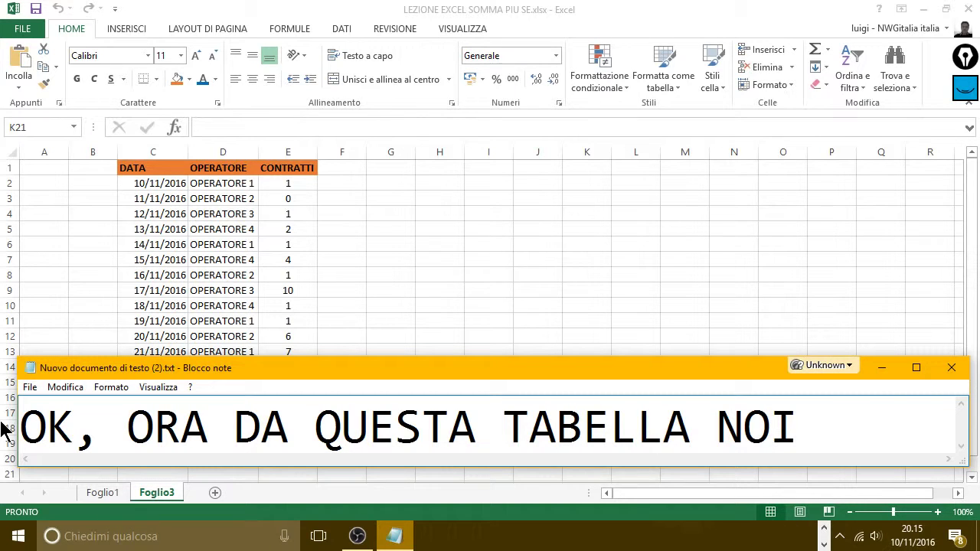
{"action": "type", "text": " VOGLIA"}
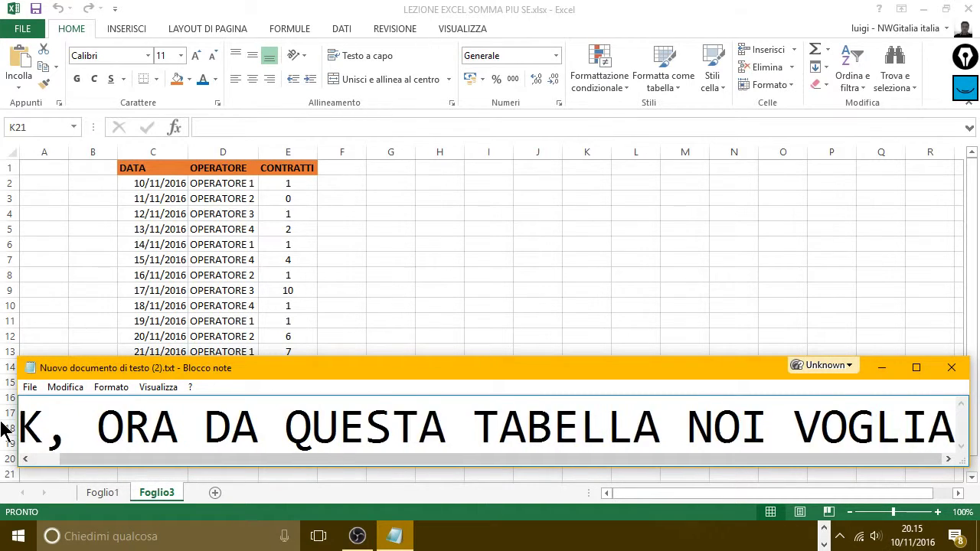
{"action": "type", "text": "MO"}
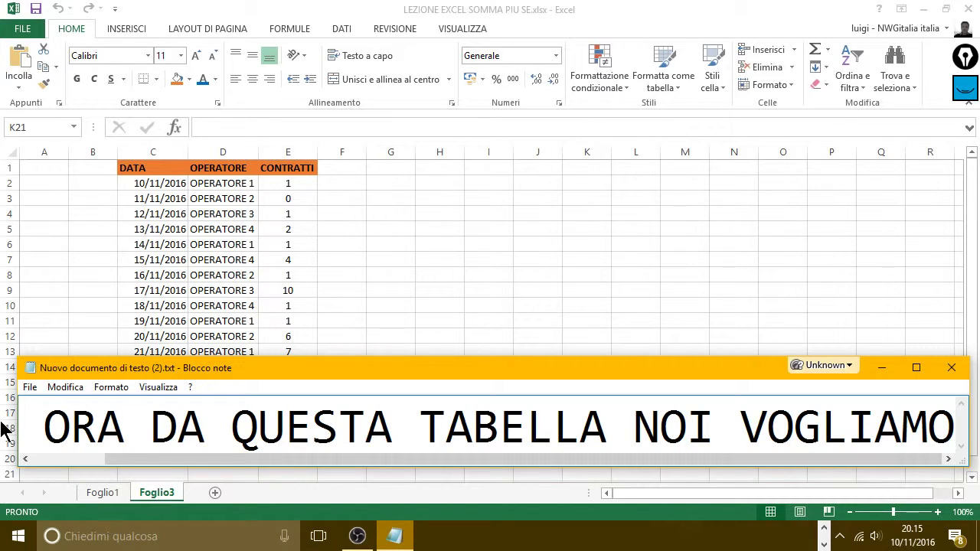
{"action": "type", "text": "S"}
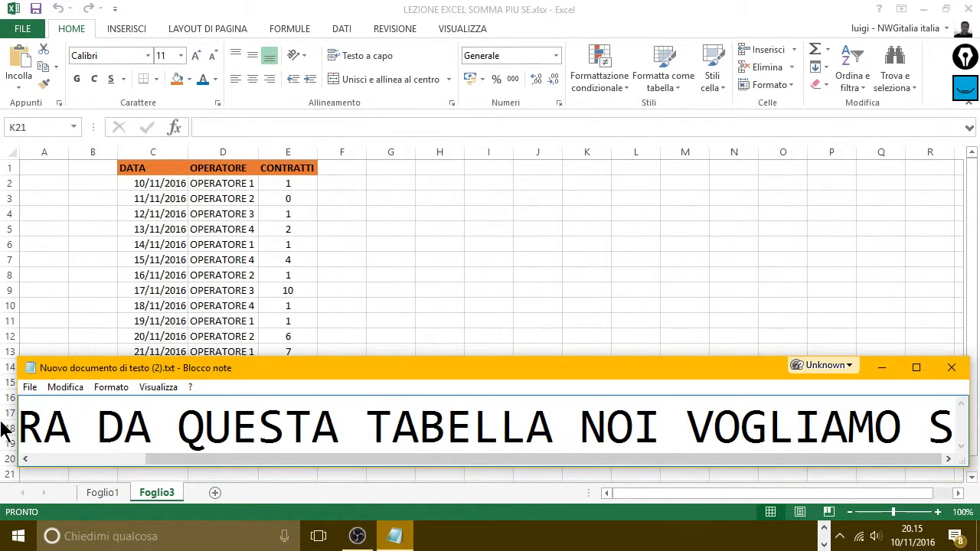
{"action": "type", "text": "AAPER"}
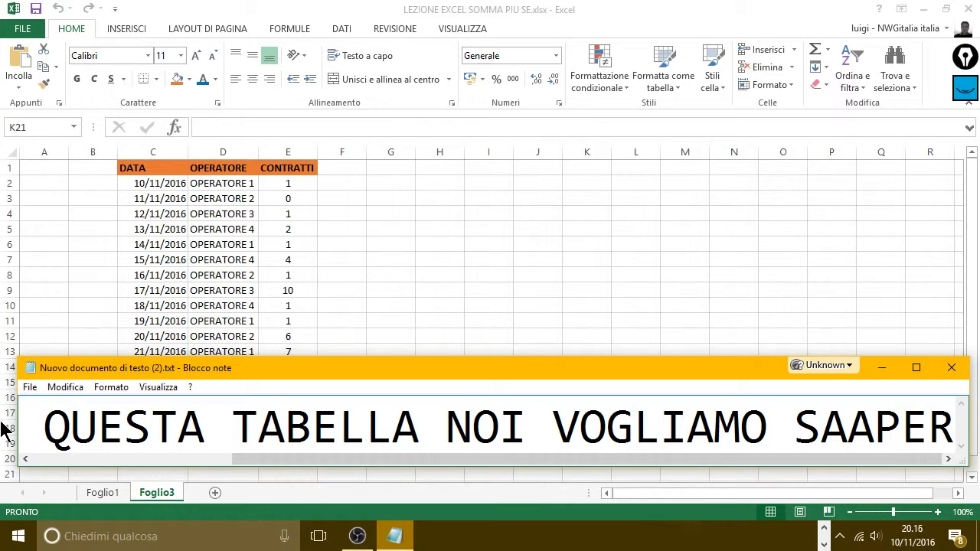
{"action": "key", "text": "BackSpace"}
{"action": "key", "text": "BackSpace"}
{"action": "key", "text": "BackSpace"}
{"action": "key", "text": "BackSpace"}
{"action": "type", "text": "P"}
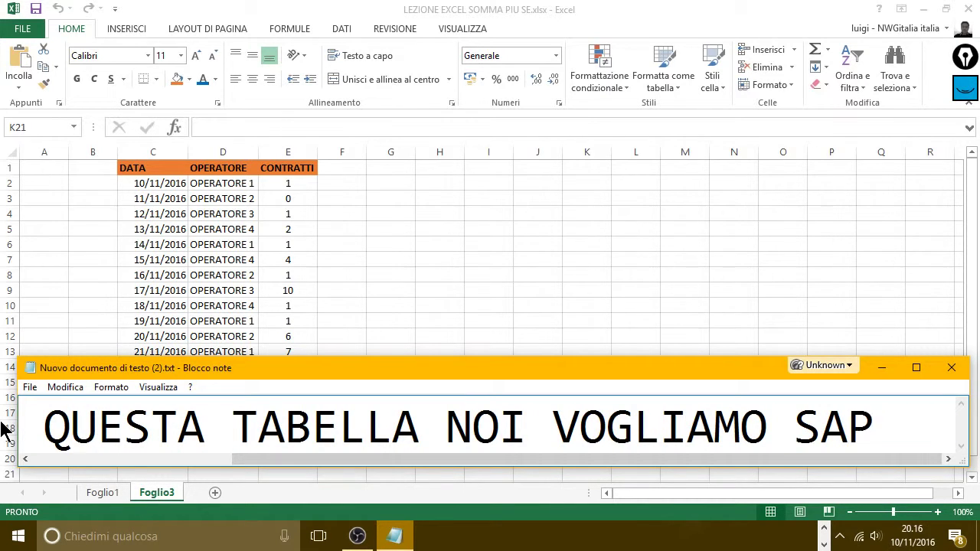
{"action": "type", "text": "ERE"}
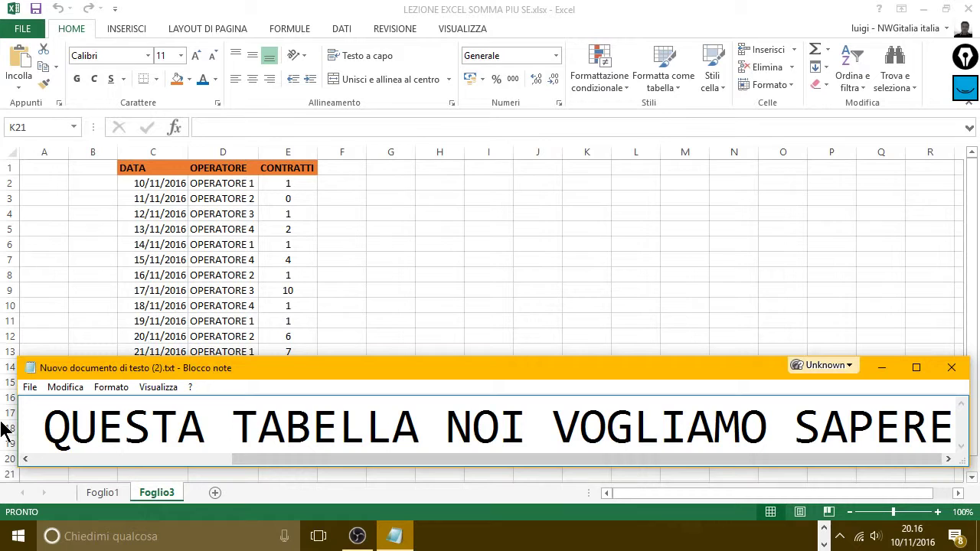
Continue the line with 'QUALEE OPERATORE HA FATTO PIU CCONTRATTI', correcting typos while typing.
{"action": "type", "text": "QUAL"}
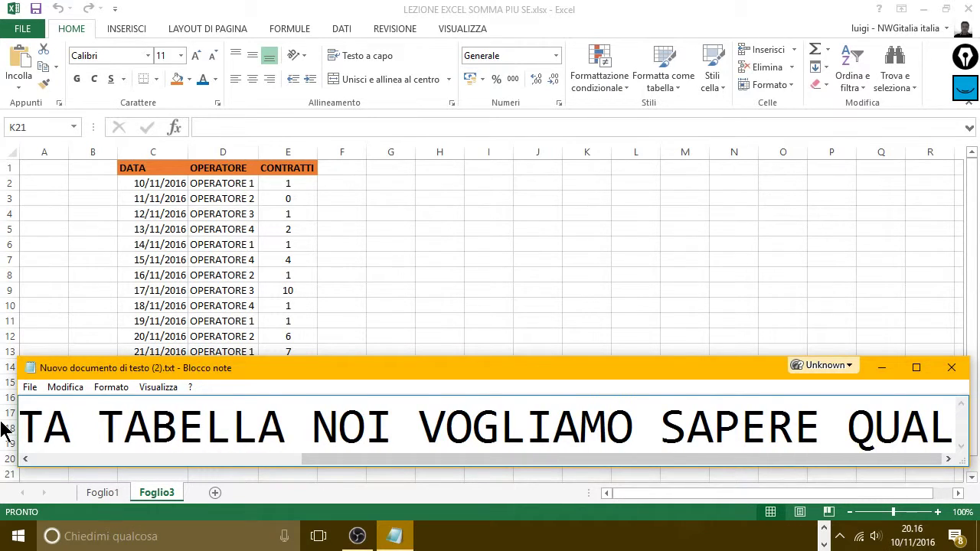
{"action": "type", "text": "EE O"}
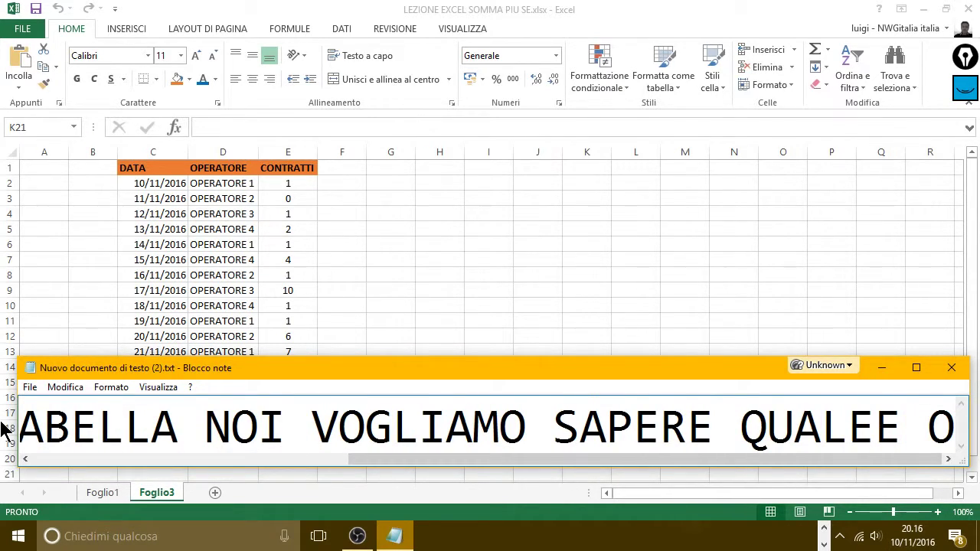
{"action": "type", "text": "PPE"}
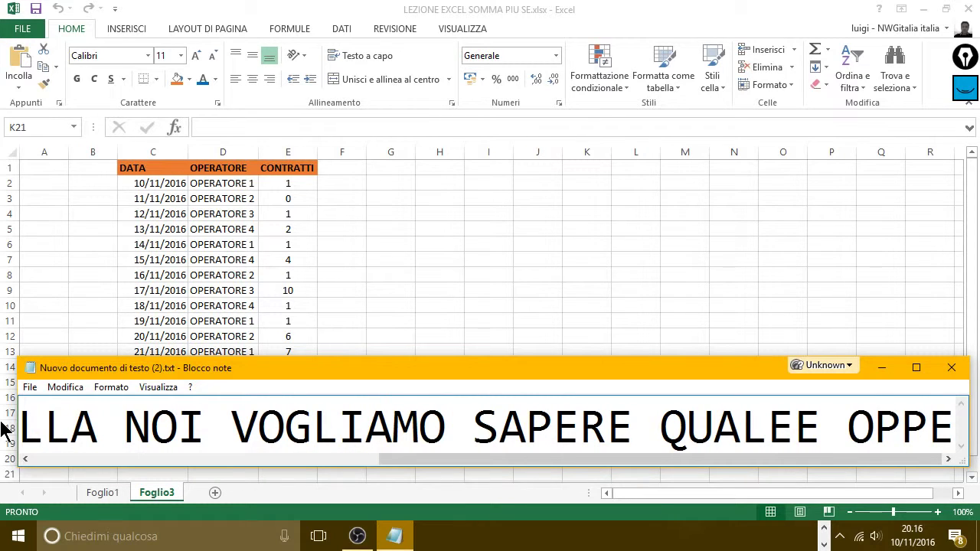
{"action": "key", "text": "BackSpace"}
{"action": "key", "text": "BackSpace"}
{"action": "type", "text": "E"}
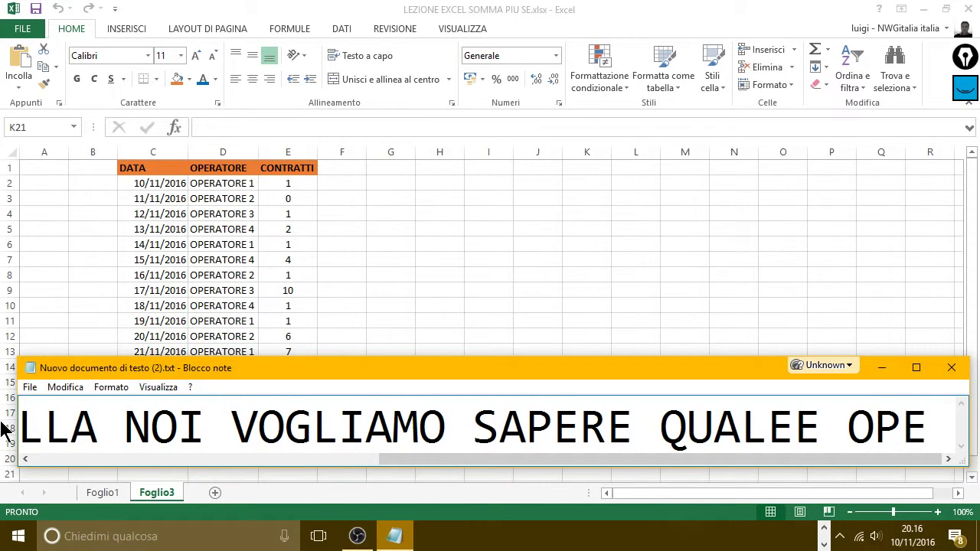
{"action": "type", "text": "RATOR"}
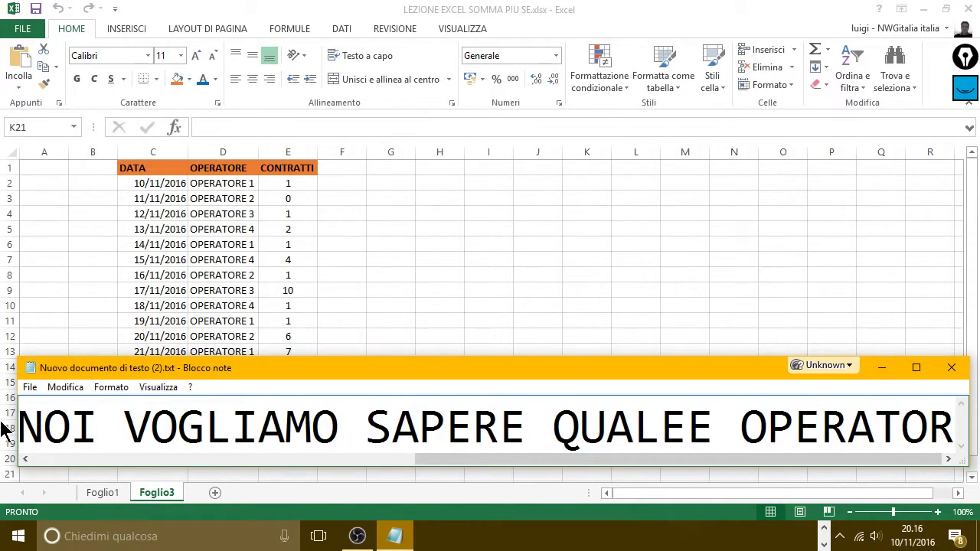
{"action": "type", "text": "E"}
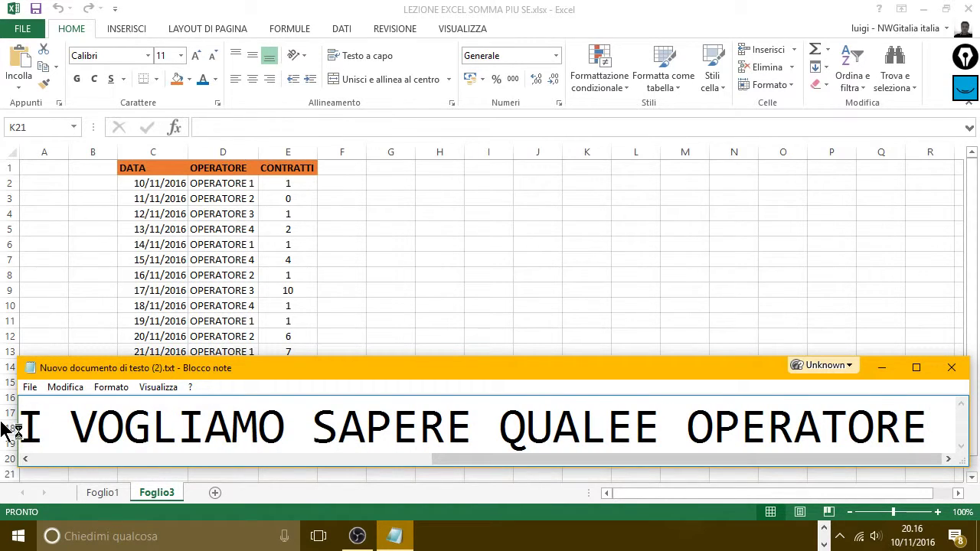
{"action": "type", "text": "HH"}
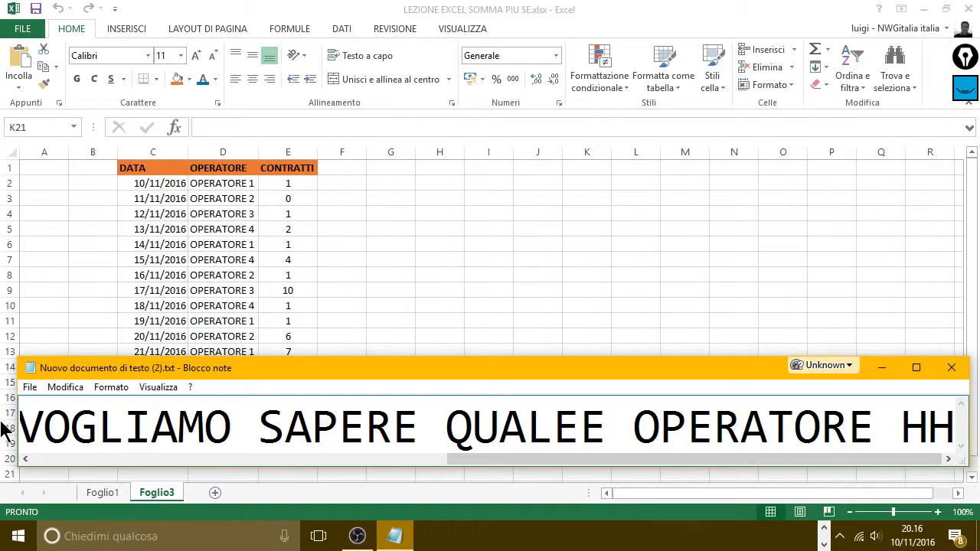
{"action": "key", "text": "BackSpace"}
{"action": "key", "text": "BackSpace"}
{"action": "type", "text": "HA"}
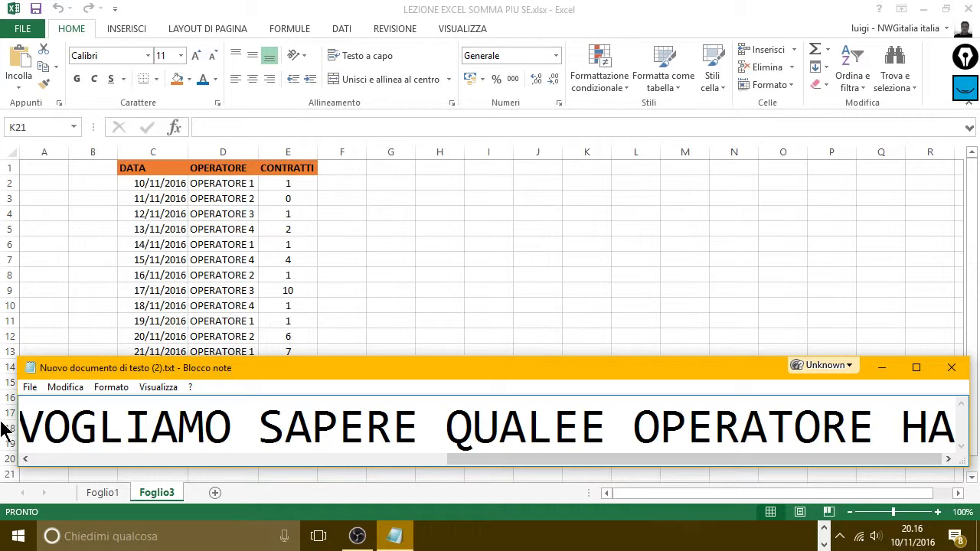
{"action": "type", "text": " FA"}
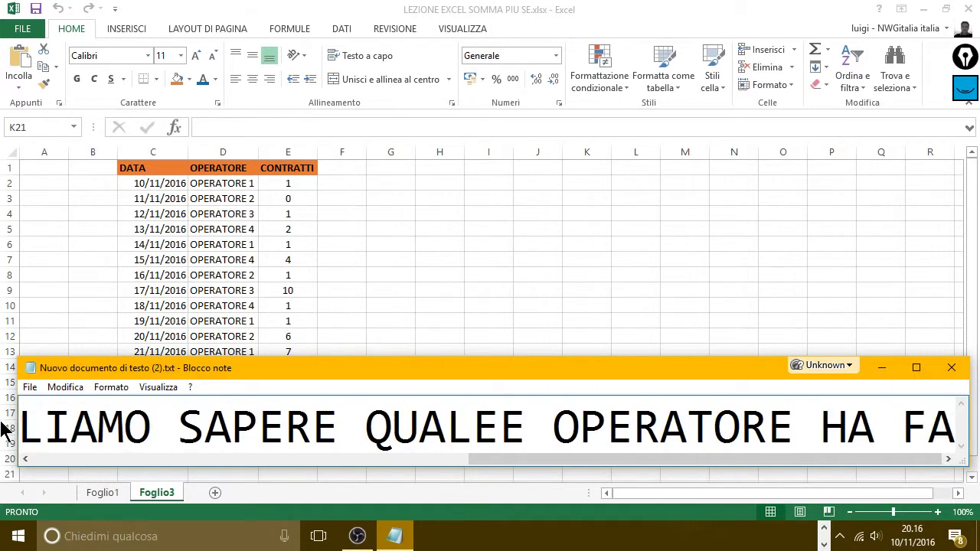
{"action": "type", "text": "TTO POIU"}
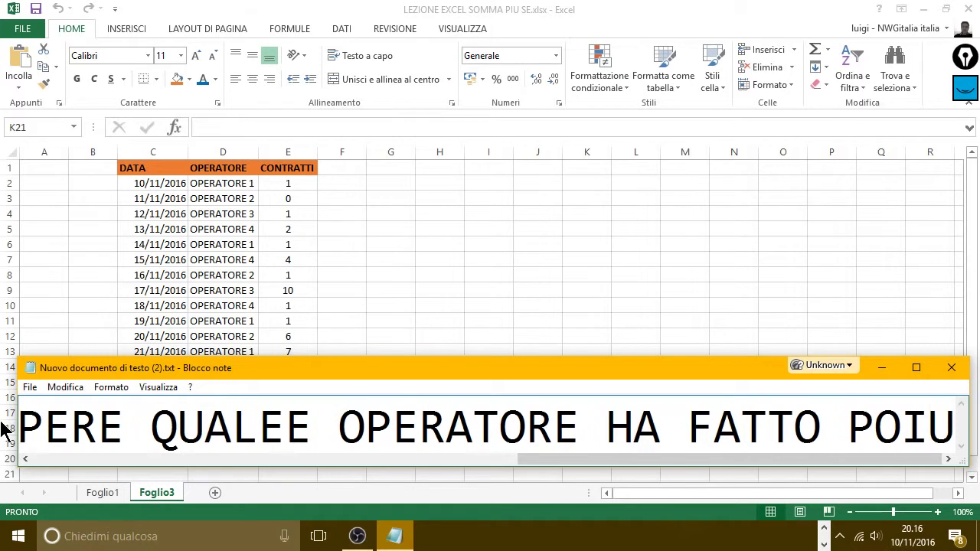
{"action": "key", "text": "BackSpace"}
{"action": "key", "text": "BackSpace"}
{"action": "key", "text": "BackSpace"}
{"action": "type", "text": "I"}
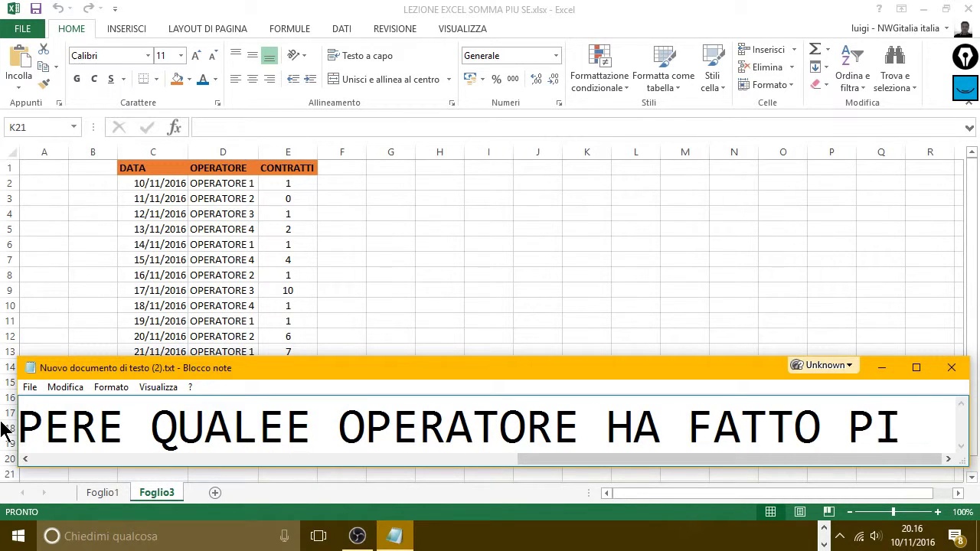
{"action": "type", "text": "U"}
{"action": "type", "text": " CCO"}
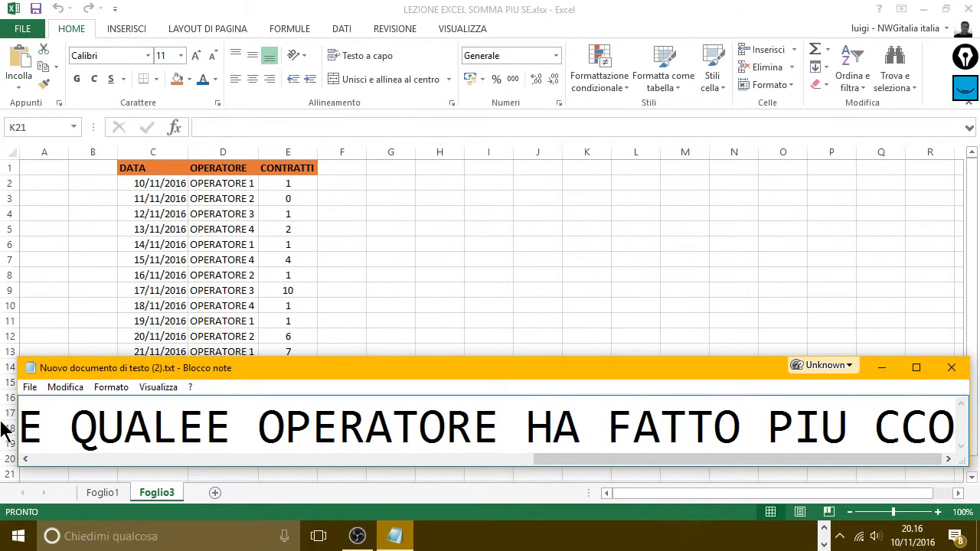
{"action": "type", "text": "NTRAA"}
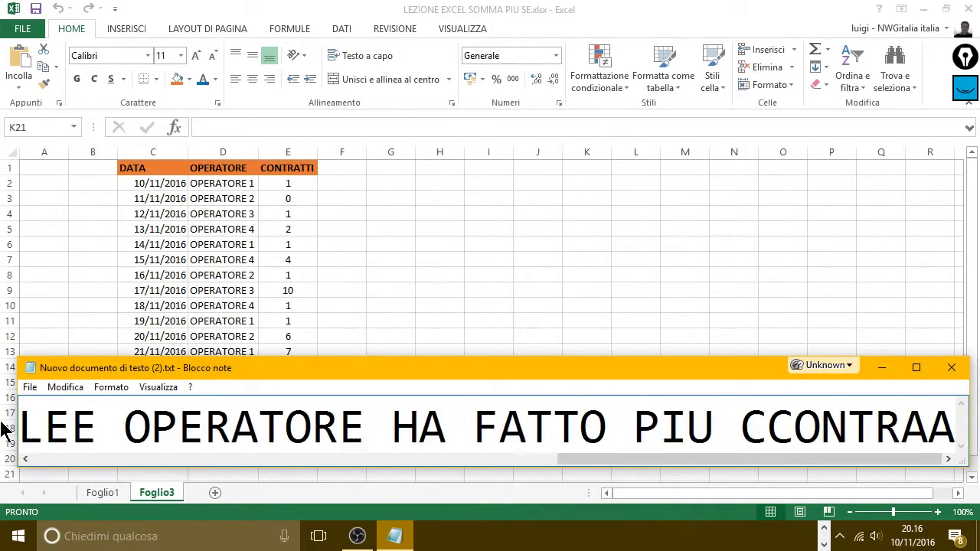
{"action": "type", "text": "TT"}
{"action": "key", "text": "BackSpace"}
{"action": "key", "text": "BackSpace"}
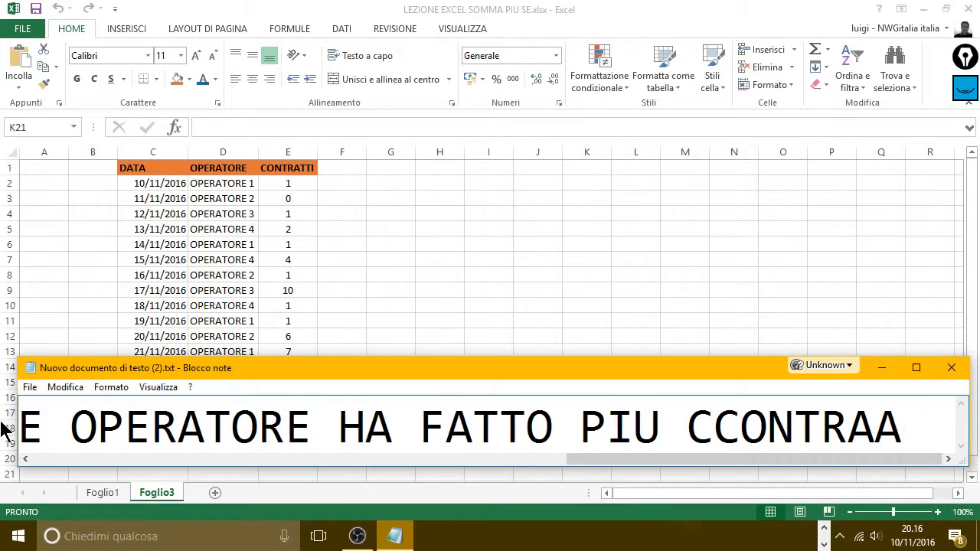
{"action": "key", "text": "BackSpace"}
{"action": "type", "text": "TTI"}
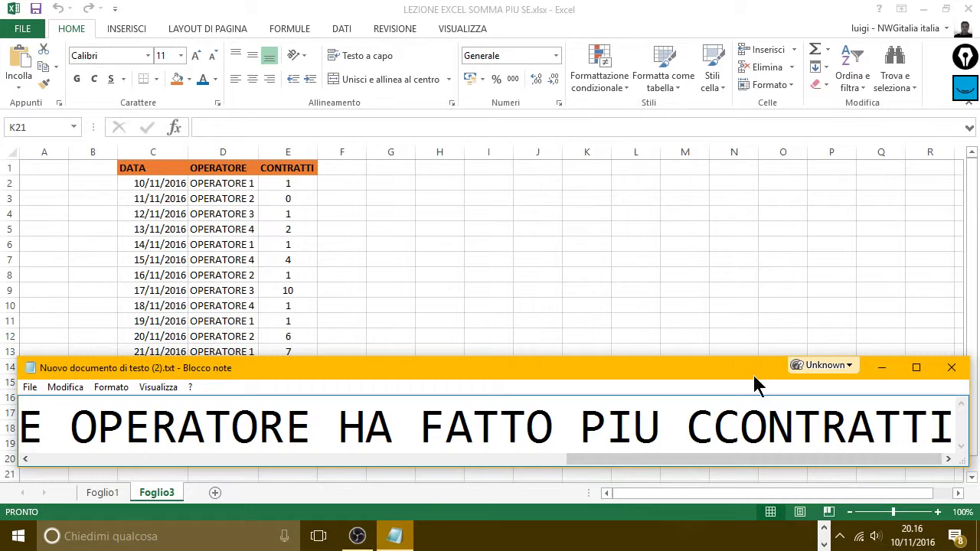
Back in Excel, delete OPERATORE 4 from cell C16.
{"action": "left_click", "coordinate": [878, 371]}
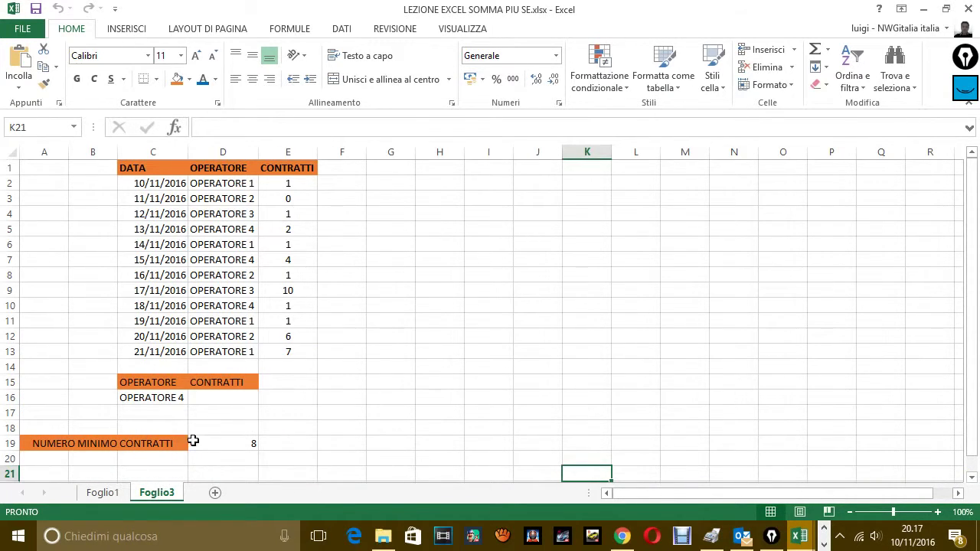
{"action": "left_click", "coordinate": [301, 381]}
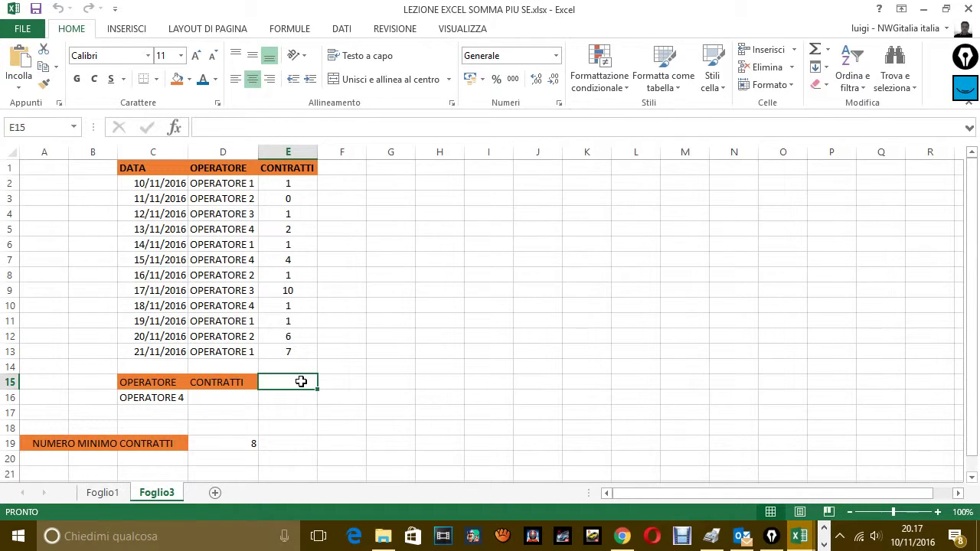
{"action": "left_click", "coordinate": [225, 402]}
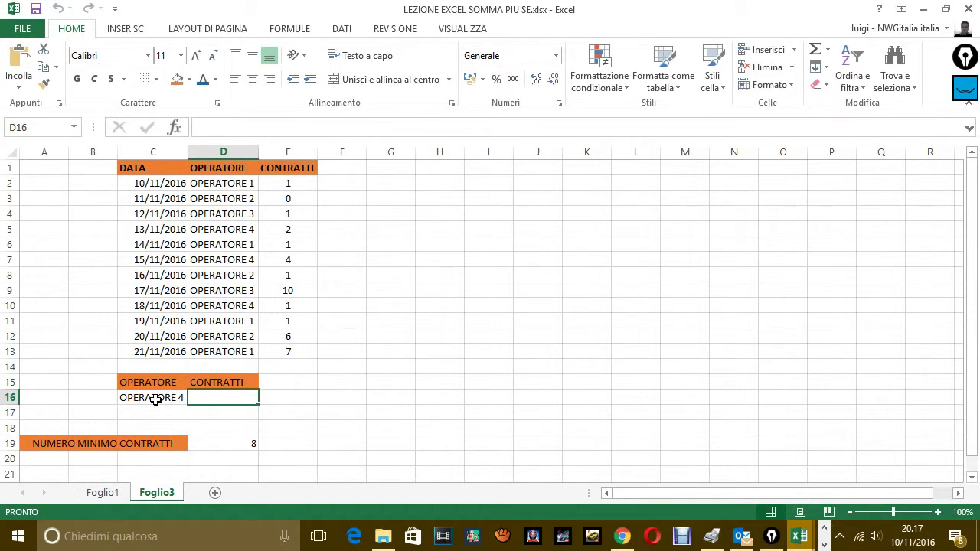
{"action": "left_click", "coordinate": [156, 399]}
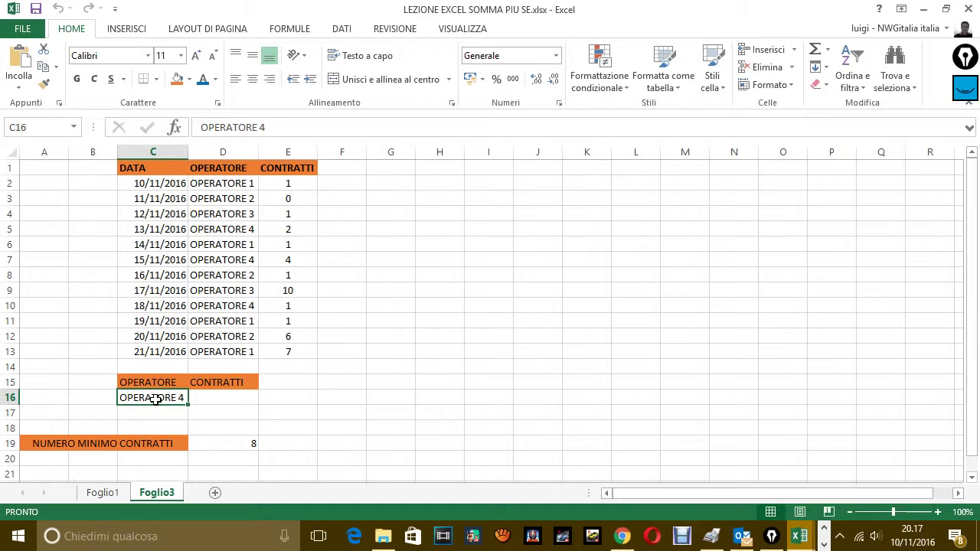
{"action": "key", "text": "Delete"}
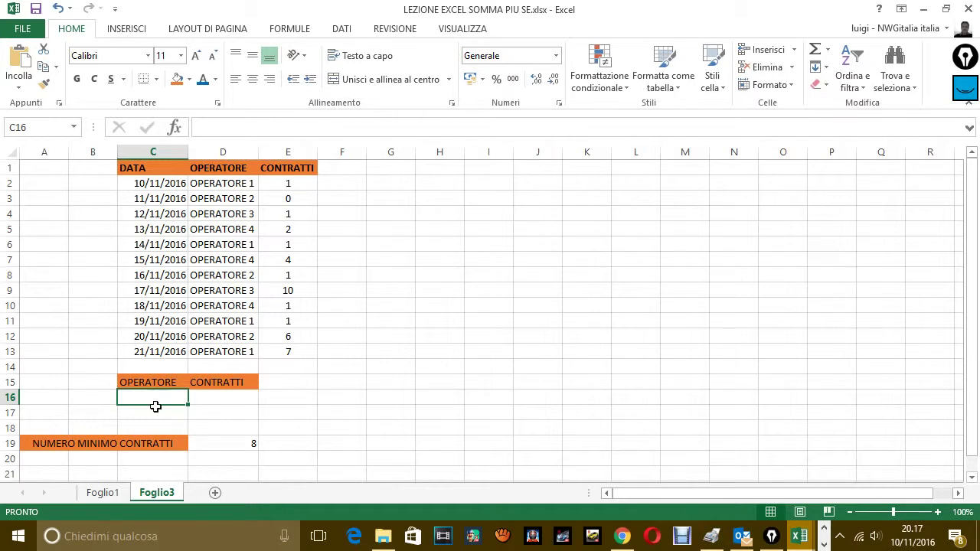
Check the minimum contracts value 8 in D19 and the E15 check cell, ending on D16.
{"action": "left_click", "coordinate": [350, 436]}
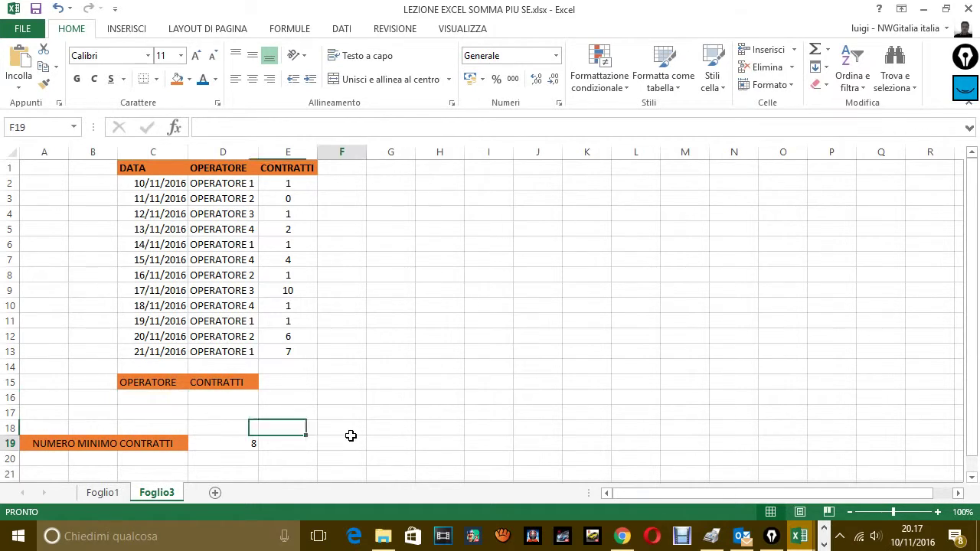
{"action": "left_click", "coordinate": [240, 441]}
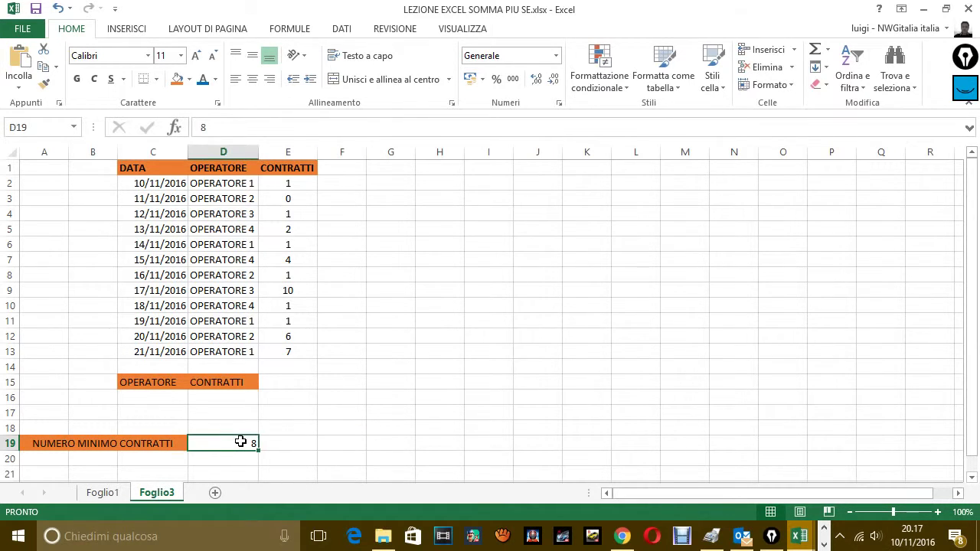
{"action": "left_click", "coordinate": [287, 381]}
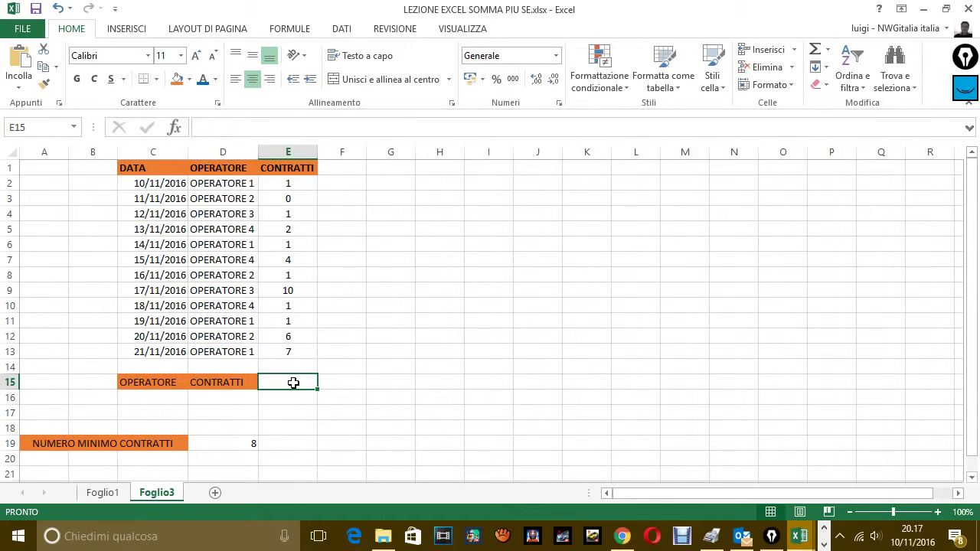
{"action": "left_click", "coordinate": [245, 402]}
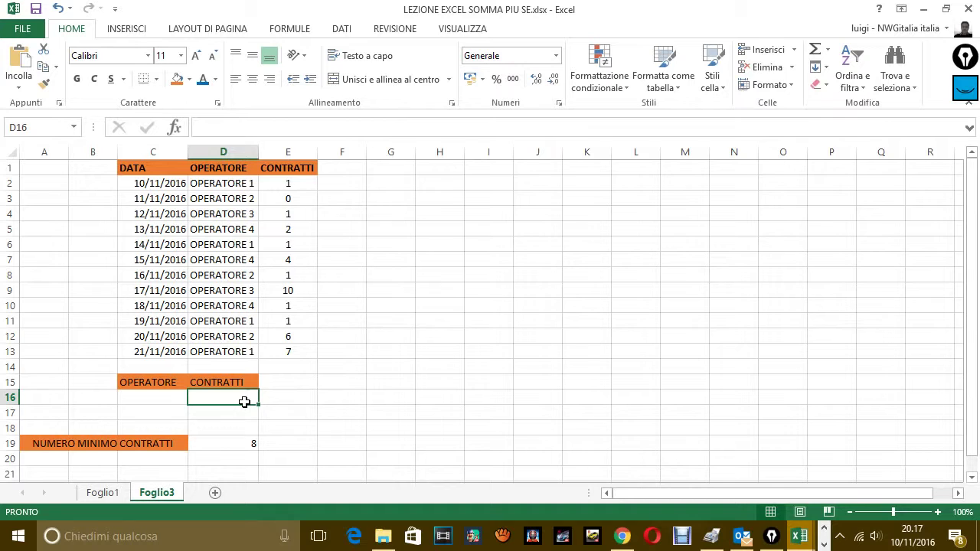
Start =SOMMA.PIÙ.SE(E2:E13; in D16, summing the CONTRATTI column.
{"action": "type", "text": "="}
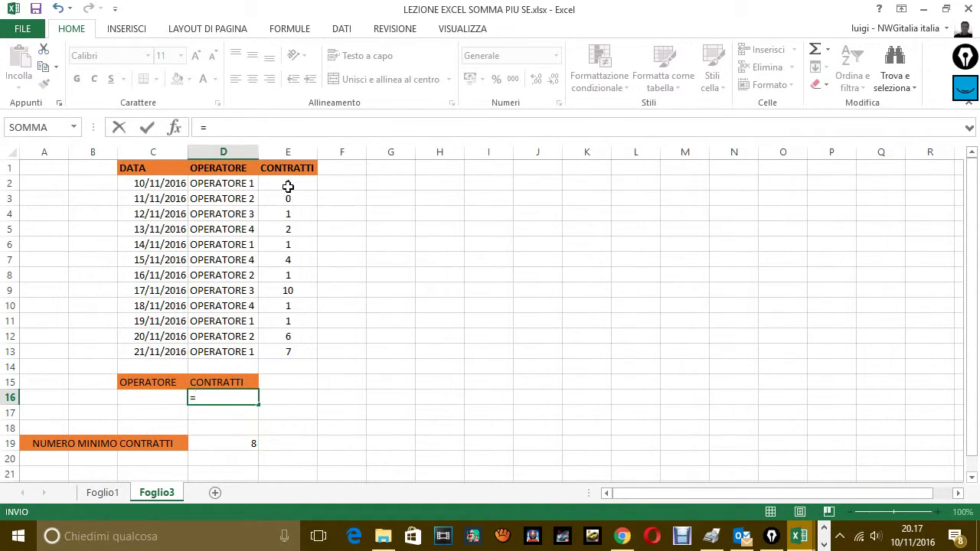
{"action": "left_click_drag", "start_coordinate": [286, 187], "coordinate": [283, 350]}
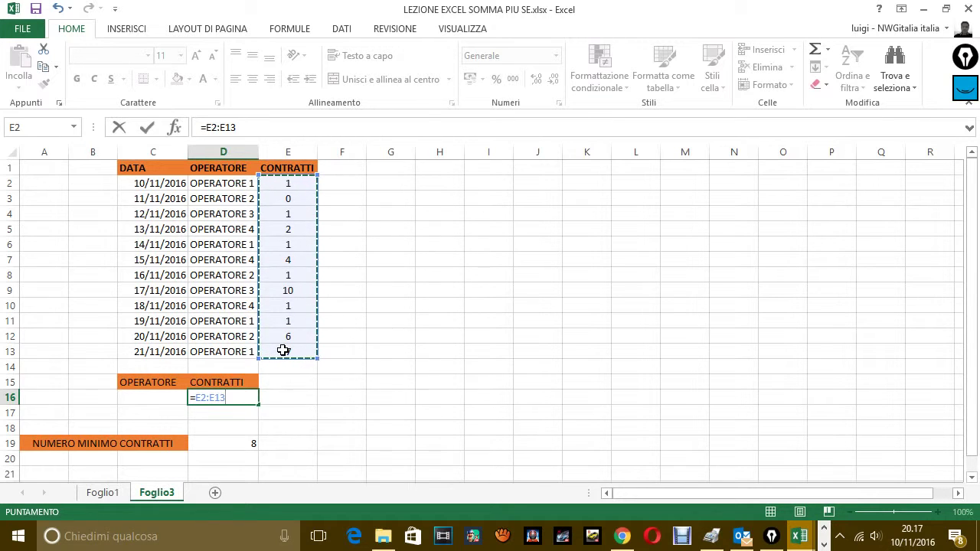
{"action": "key", "text": "Escape"}
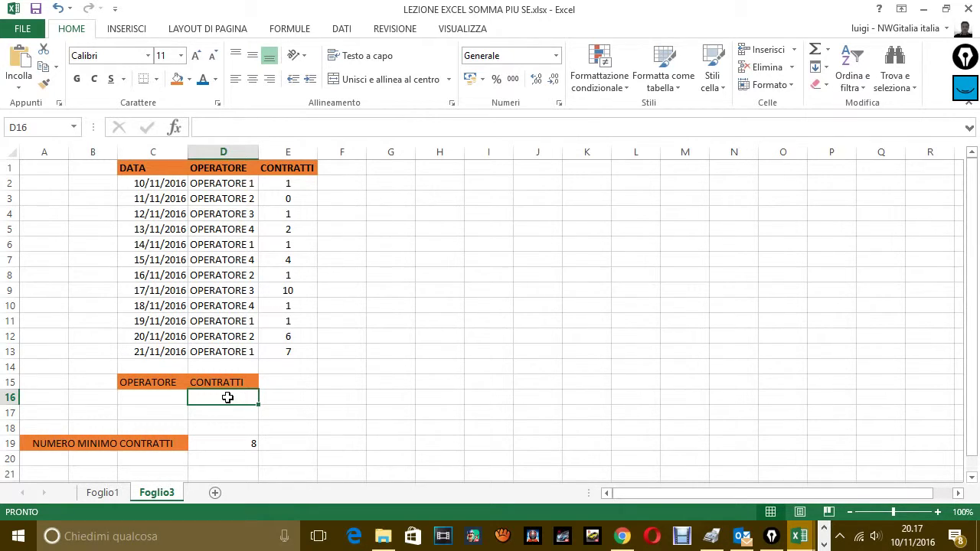
{"action": "type", "text": "="}
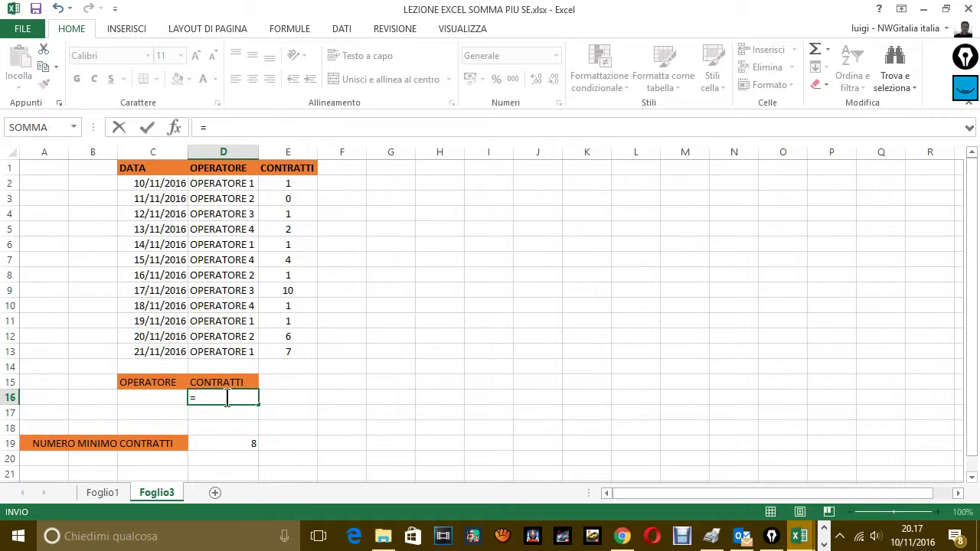
{"action": "type", "text": "S"}
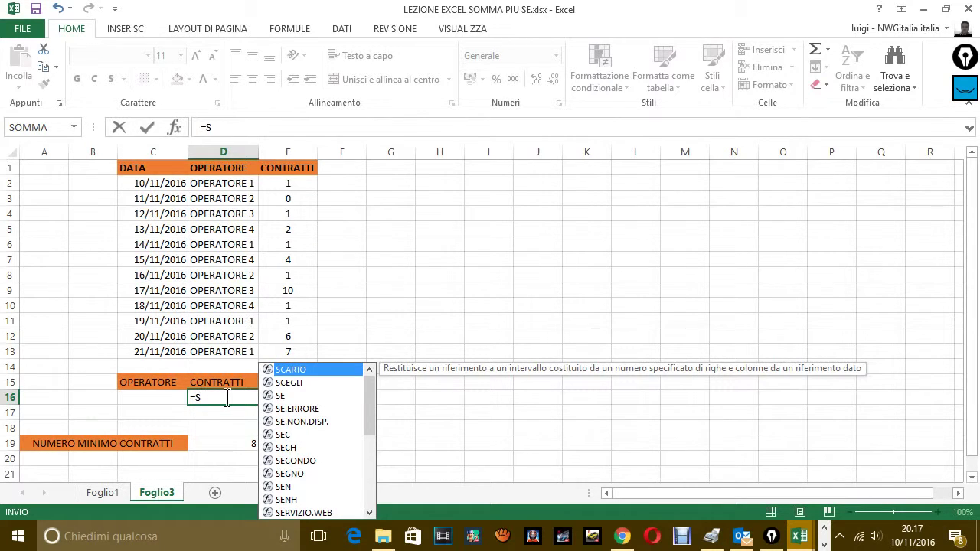
{"action": "type", "text": "OMMA"}
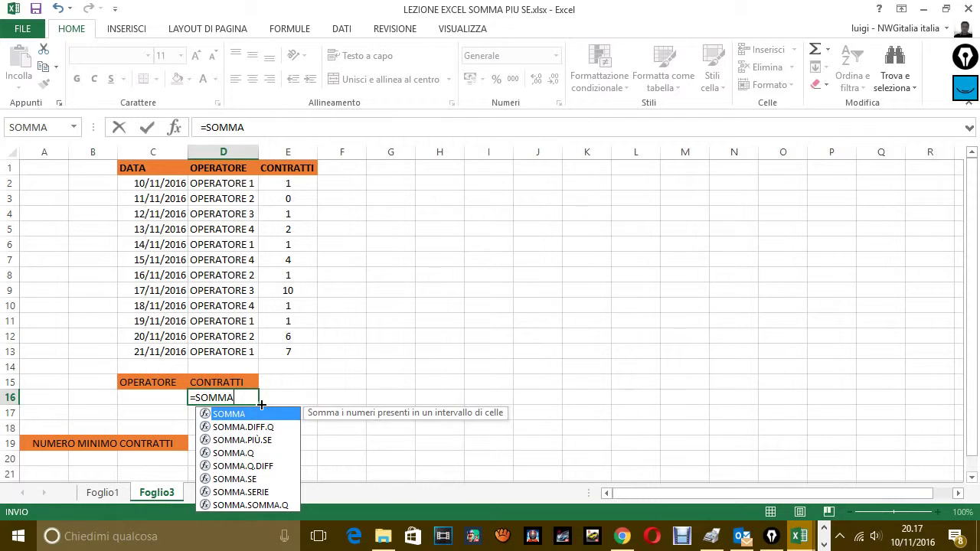
{"action": "key", "text": "Down"}
{"action": "key", "text": "Down"}
{"action": "key", "text": "Tab"}
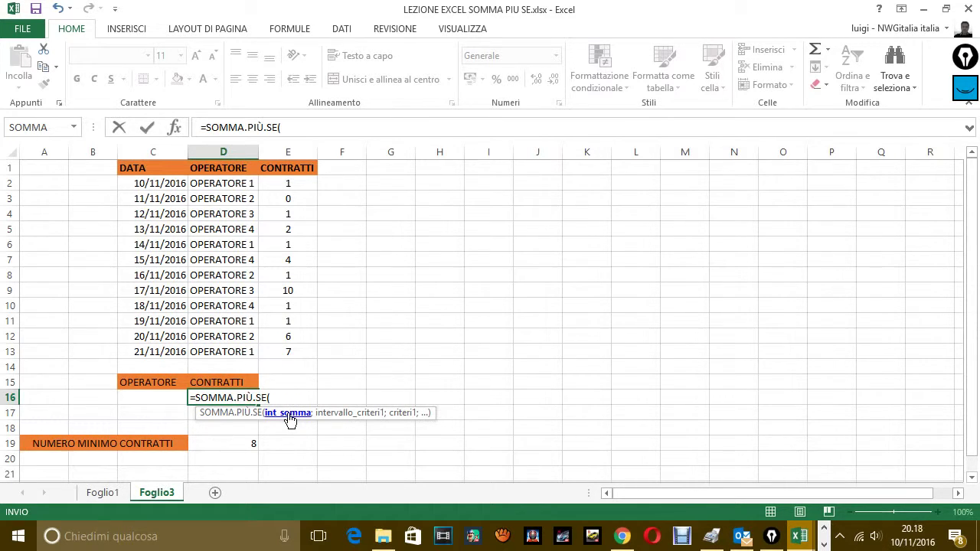
{"action": "left_click_drag", "start_coordinate": [288, 183], "coordinate": [280, 349]}
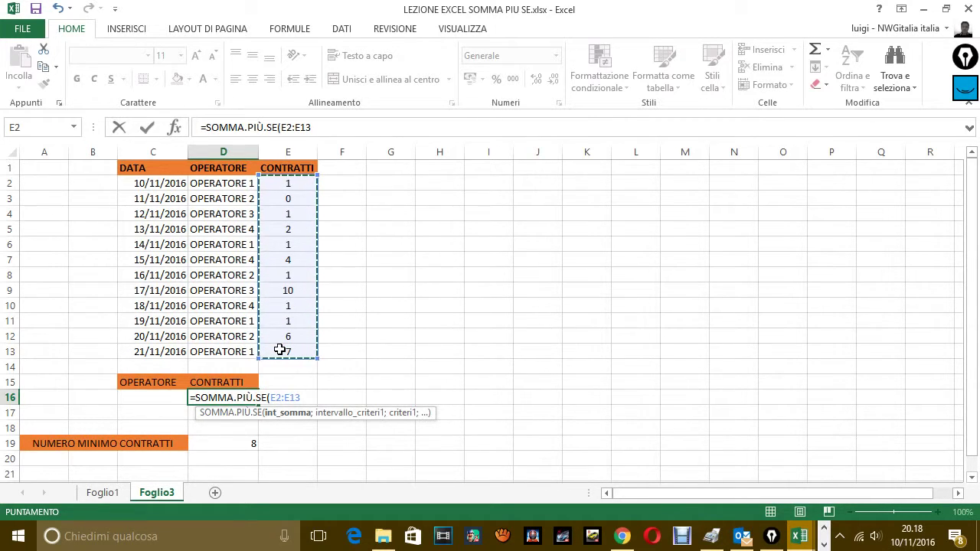
{"action": "type", "text": ";"}
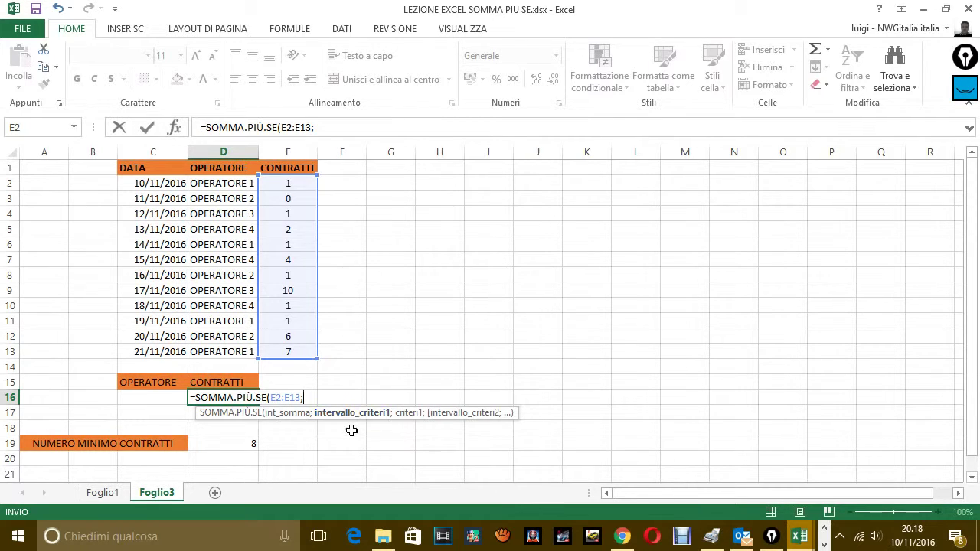
Complete D16 as =SOMMA.PIÙ.SE(E2:E13;D2:D13;C16), which returns 0 for now.
{"action": "left_click", "coordinate": [220, 184]}
{"action": "left_click_drag", "start_coordinate": [220, 184], "coordinate": [221, 349]}
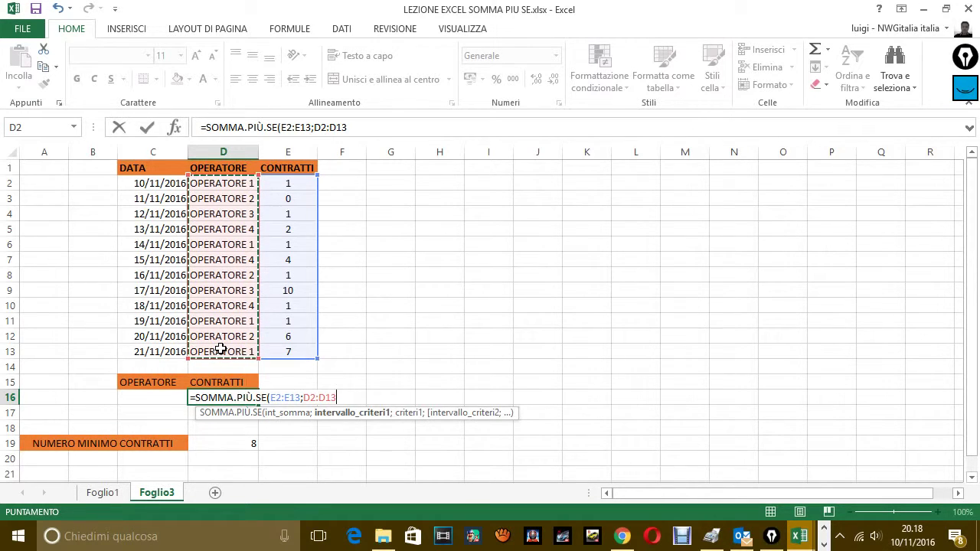
{"action": "type", "text": ";"}
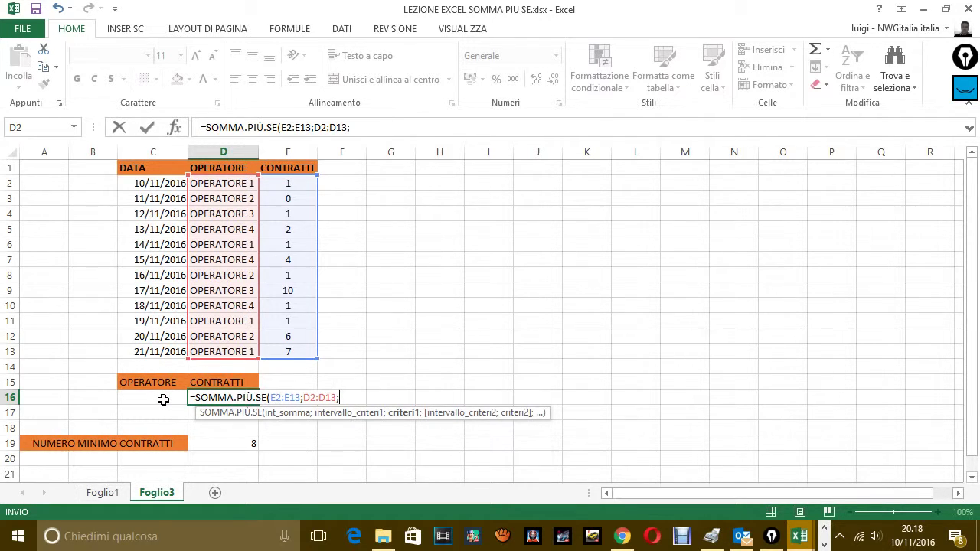
{"action": "left_click", "coordinate": [164, 400]}
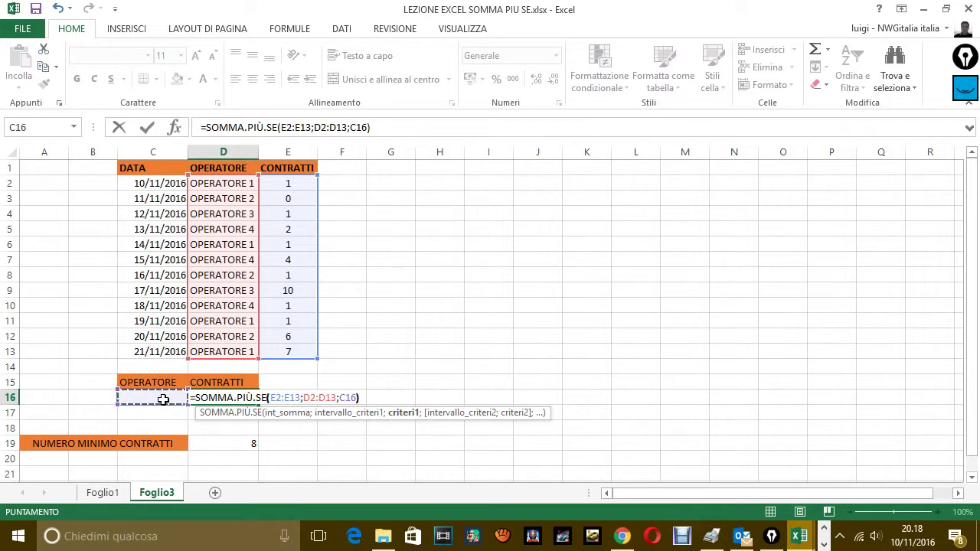
{"action": "key", "text": "Return"}
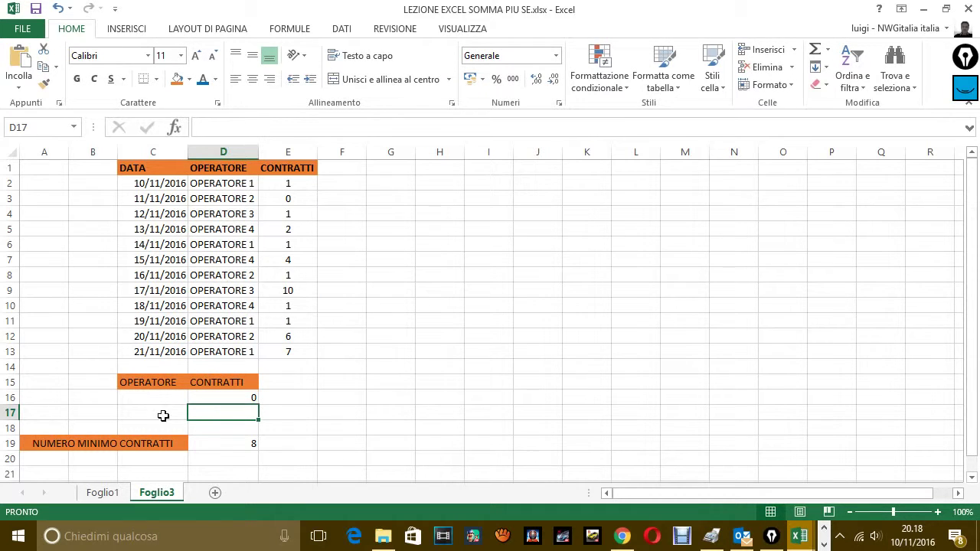
Copy OPERATORE 1 from D2 into the criterion cell C16.
{"action": "left_click", "coordinate": [245, 397]}
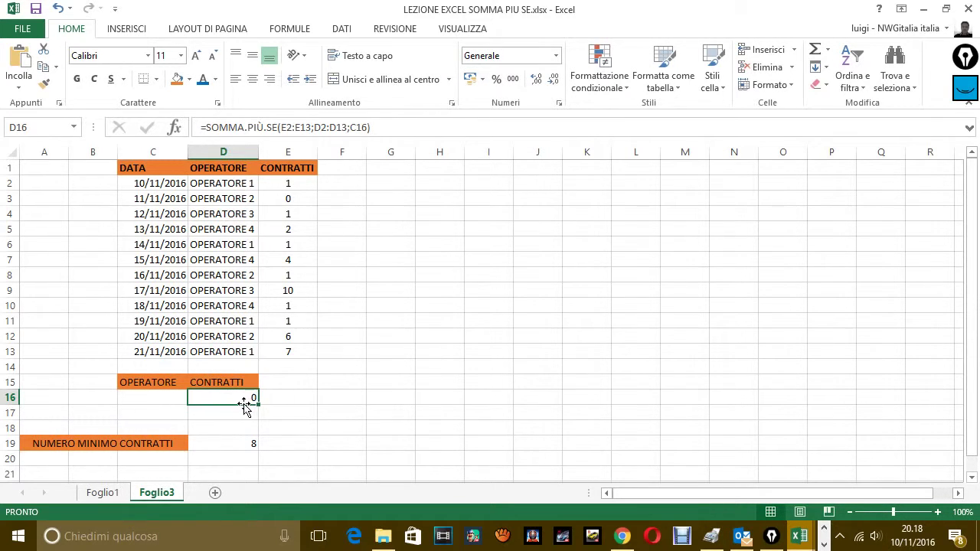
{"action": "left_click", "coordinate": [277, 396]}
{"action": "left_click", "coordinate": [243, 398]}
{"action": "left_click", "coordinate": [157, 398]}
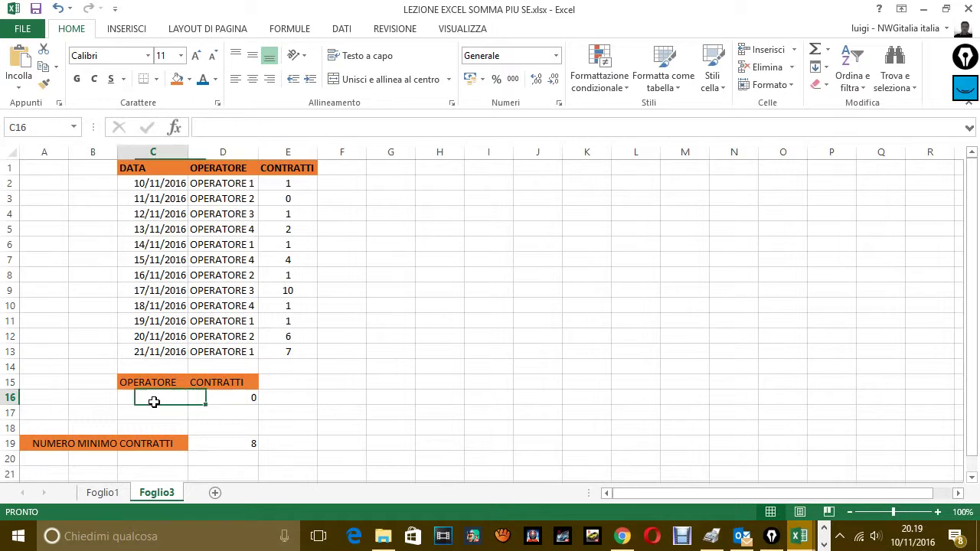
{"action": "left_click", "coordinate": [217, 185]}
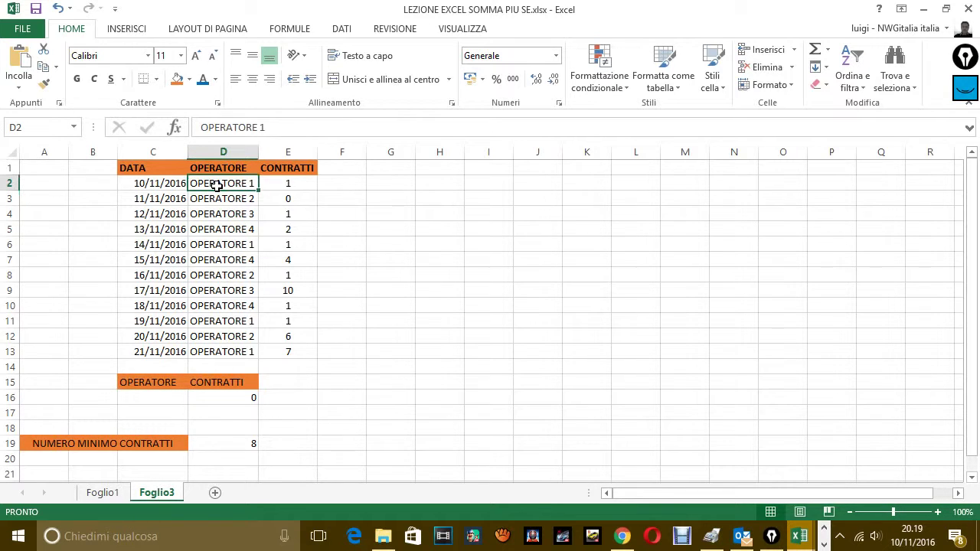
{"action": "key", "text": "ctrl+c"}
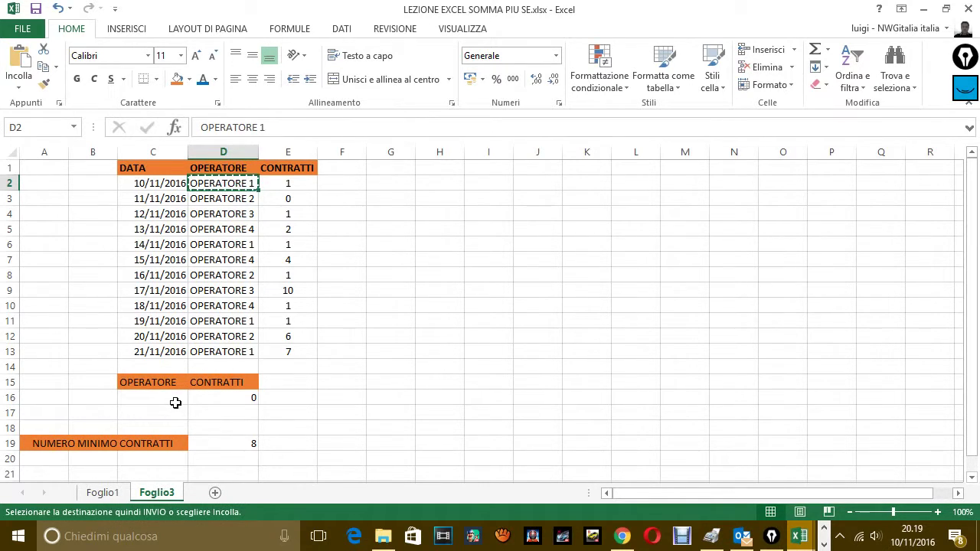
{"action": "left_click", "coordinate": [175, 401]}
{"action": "key", "text": "ctrl+v"}
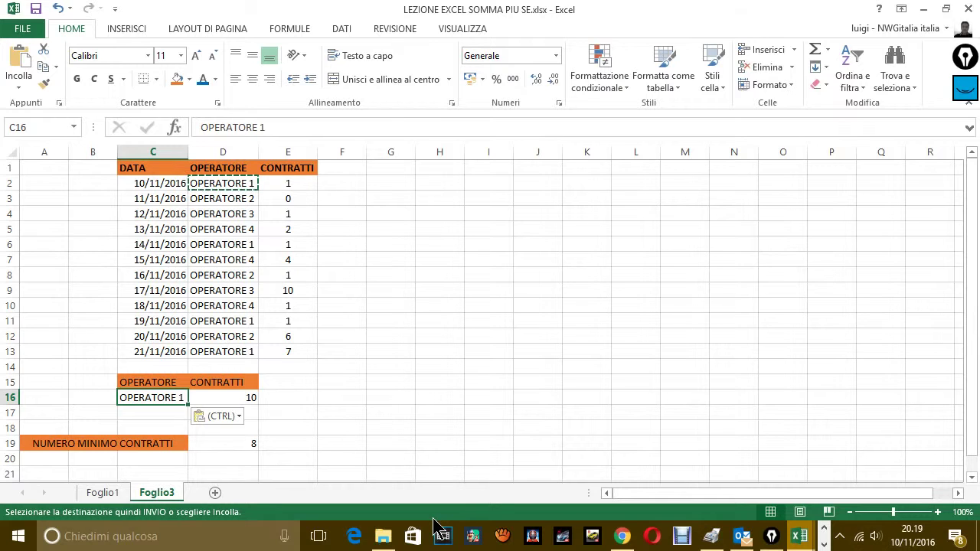
Check D16's recalculated total of 10 and highlight its formula in the formula bar.
{"action": "left_click", "coordinate": [246, 394]}
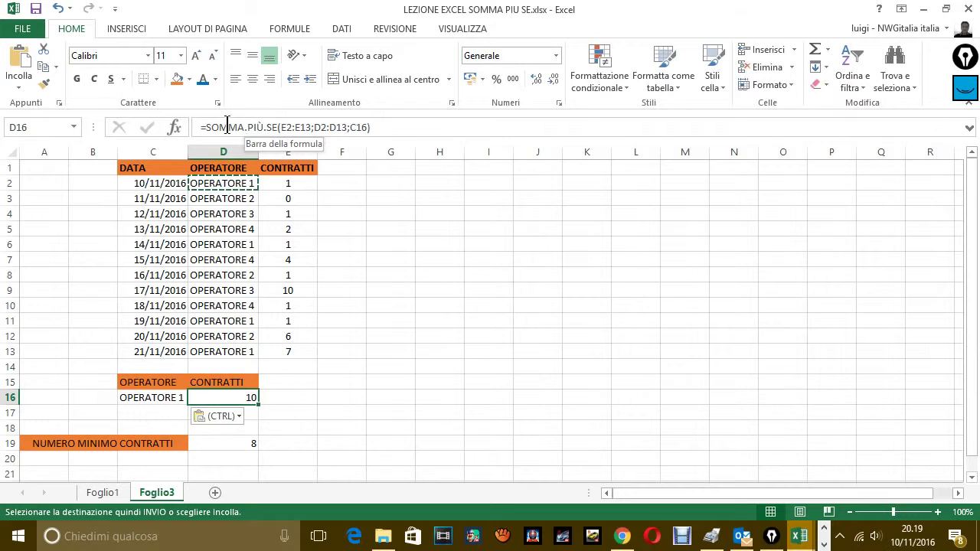
{"action": "left_click_drag", "start_coordinate": [199, 127], "coordinate": [418, 144]}
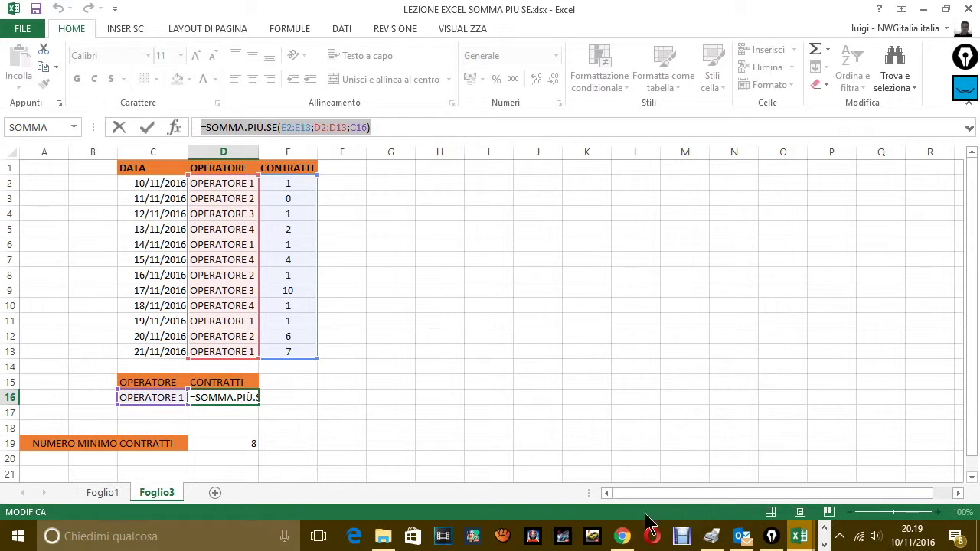
{"action": "left_click", "coordinate": [824, 543]}
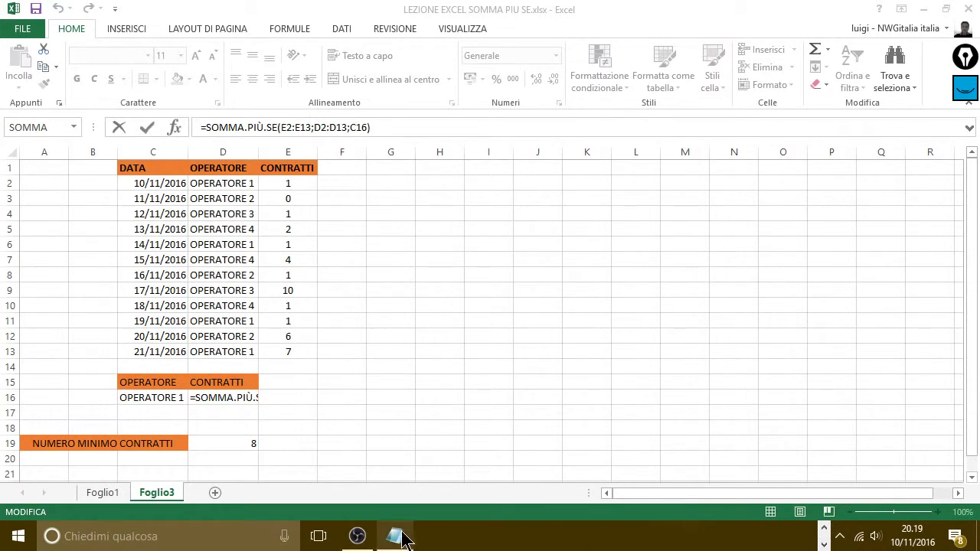
Bring Notepad in front of Excel, briefly typing 'COME' and moving the caret to the top.
{"action": "left_click", "coordinate": [398, 538]}
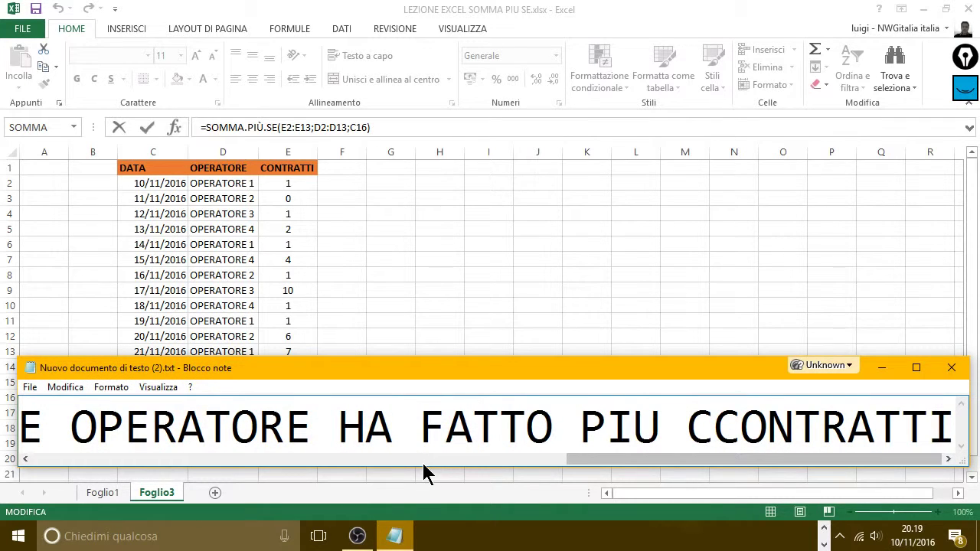
{"action": "type", "text": "COME"}
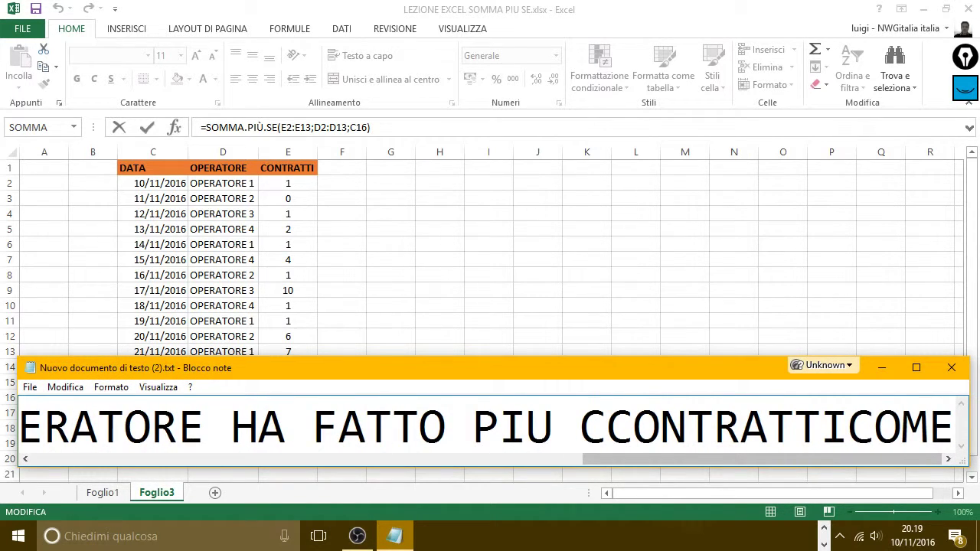
{"action": "key", "text": "BackSpace"}
{"action": "key", "text": "BackSpace"}
{"action": "key", "text": "BackSpace"}
{"action": "key", "text": "BackSpace"}
{"action": "key", "text": "ctrl+Home"}
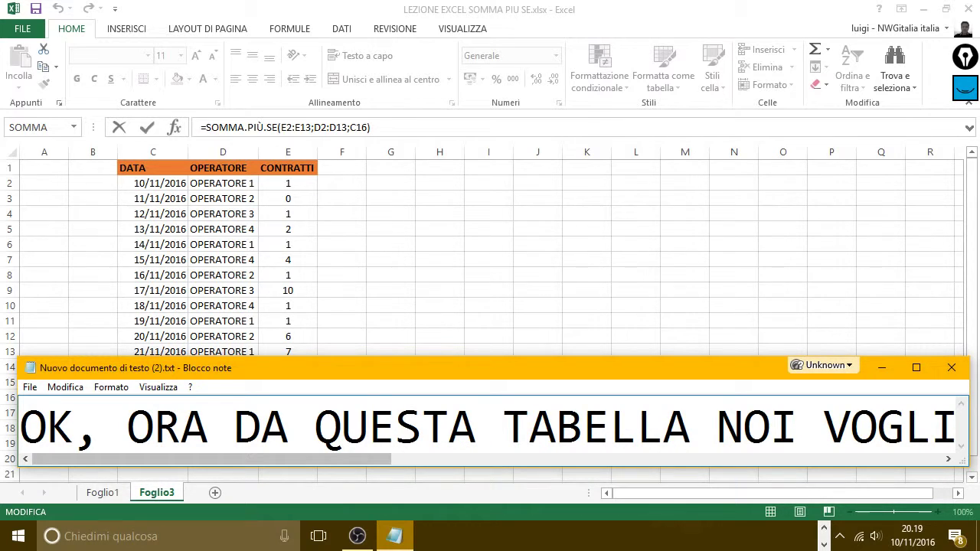
Replace the junk last line with the explanation ending 'QUANTI CONTRATTI HA FATTO L'OPERATORE IN OGGETTO.'.
{"action": "double_click", "coordinate": [467, 375]}
{"action": "left_click", "coordinate": [441, 404]}
{"action": "double_click", "coordinate": [441, 405]}
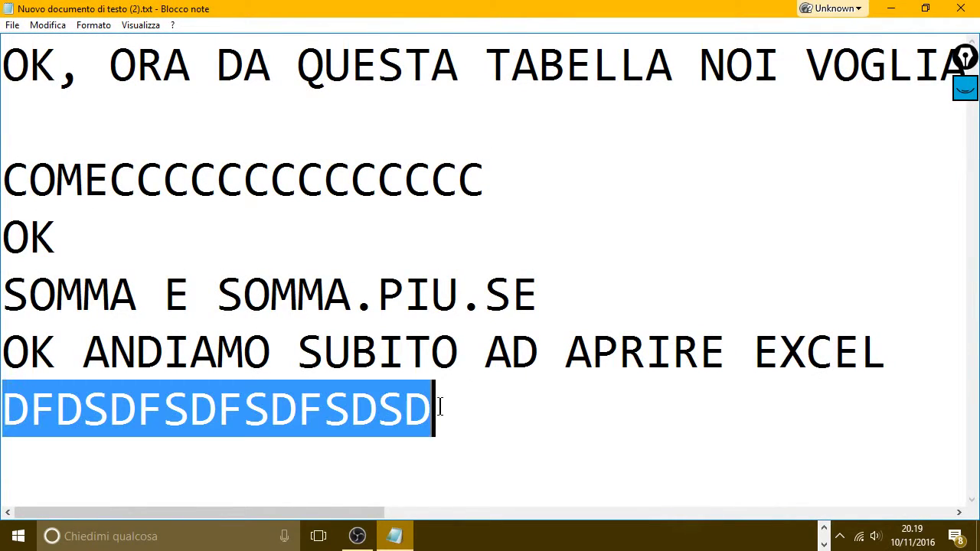
{"action": "left_click_drag", "start_coordinate": [441, 406], "coordinate": [2, 411]}
{"action": "type", "text": "C"}
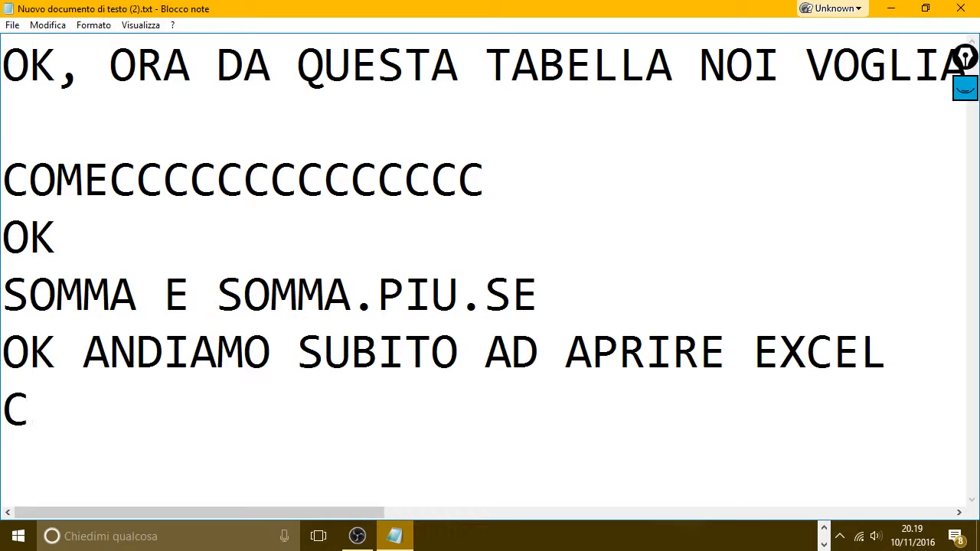
{"action": "type", "text": "OME HAI P"}
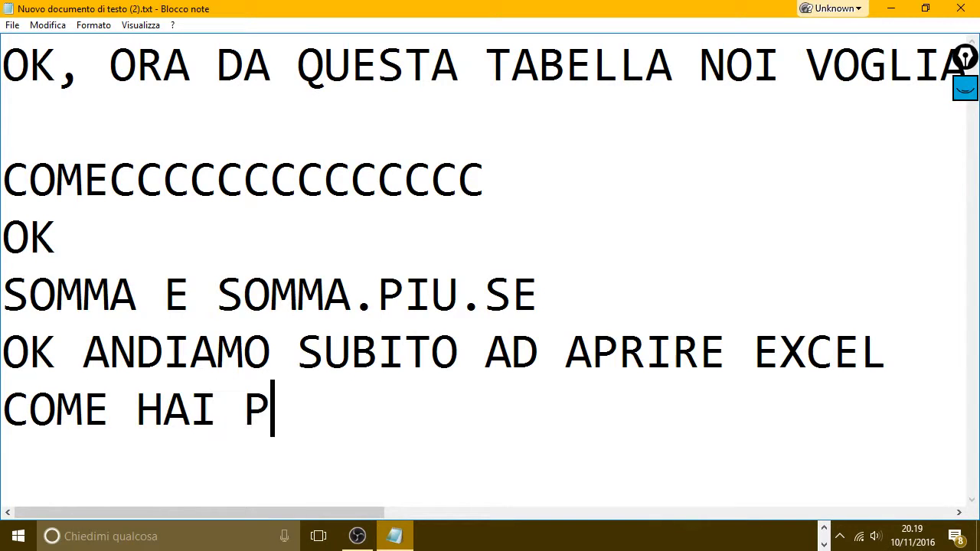
{"action": "type", "text": "OTUTO NO"}
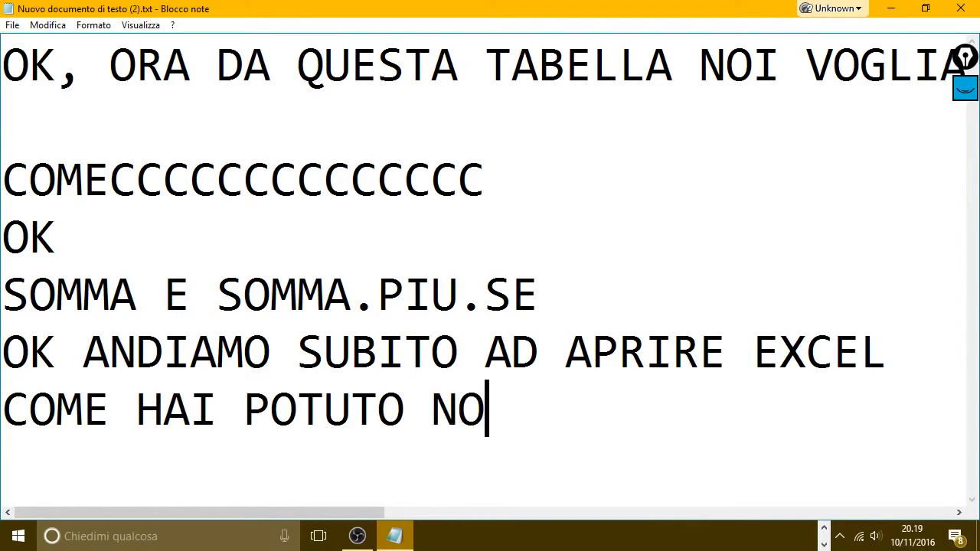
{"action": "type", "text": "TARE GRA"}
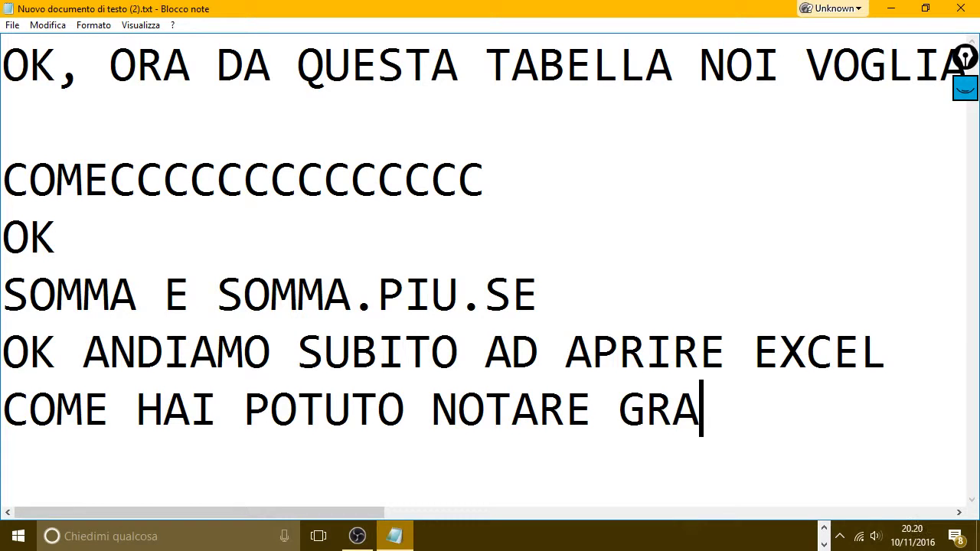
{"action": "type", "text": "ZIE A QUEL"}
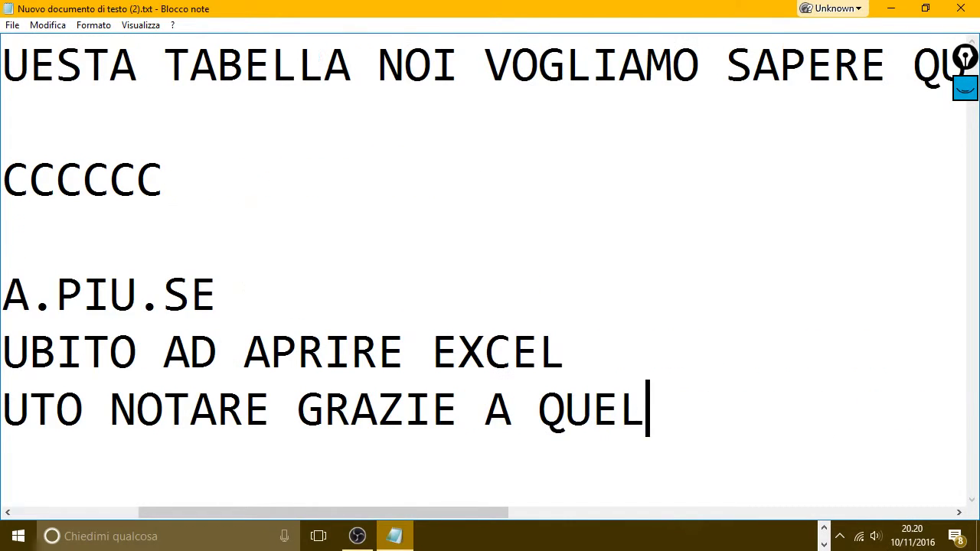
{"action": "type", "text": "AL FORMUL"}
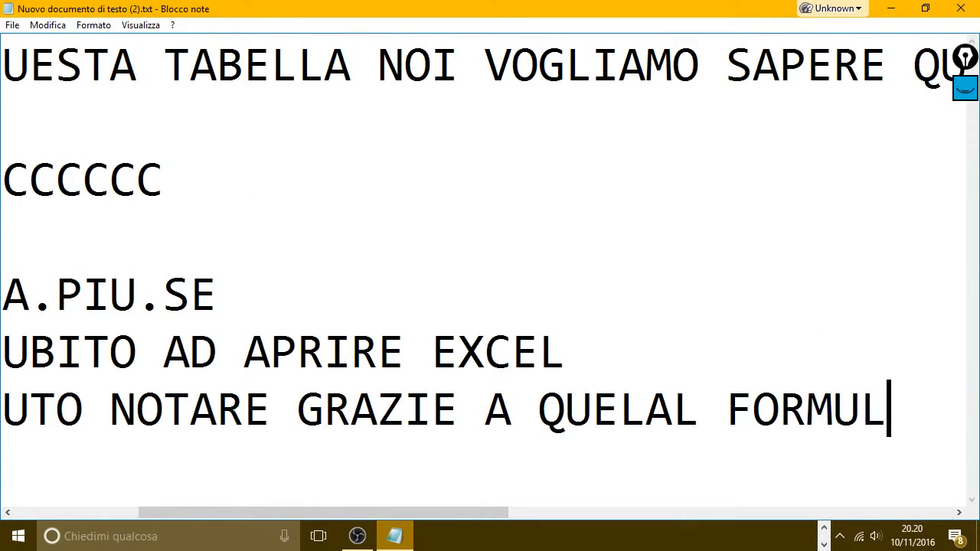
{"action": "type", "text": "A"}
{"action": "type", "text": "ABBIAMO "}
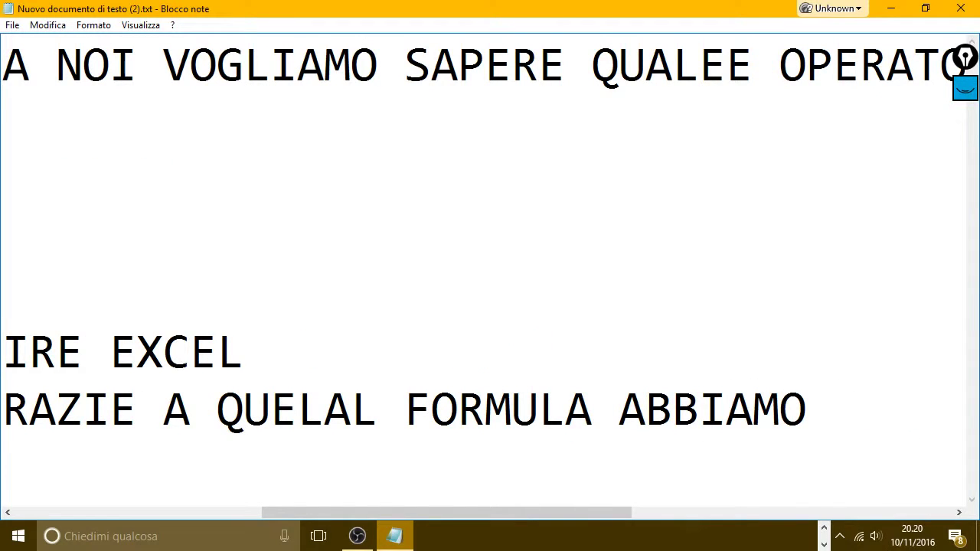
{"action": "type", "text": "CAPITO "}
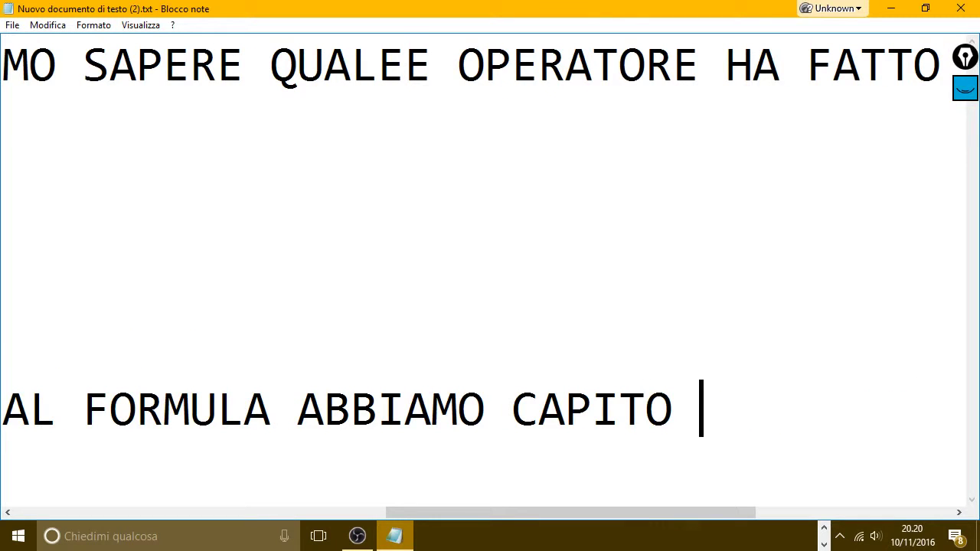
{"action": "type", "text": "QUANTI CONTR"}
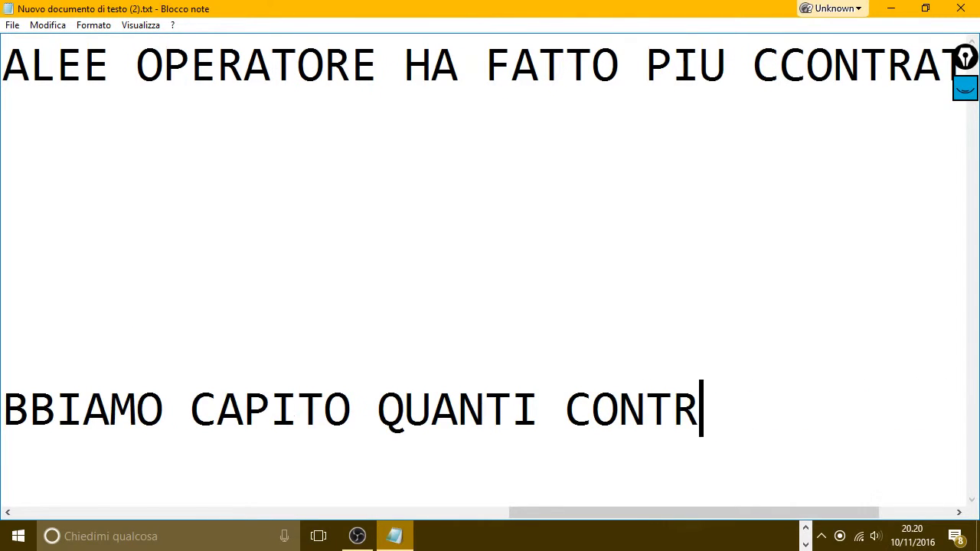
{"action": "type", "text": "ATTI HA FA"}
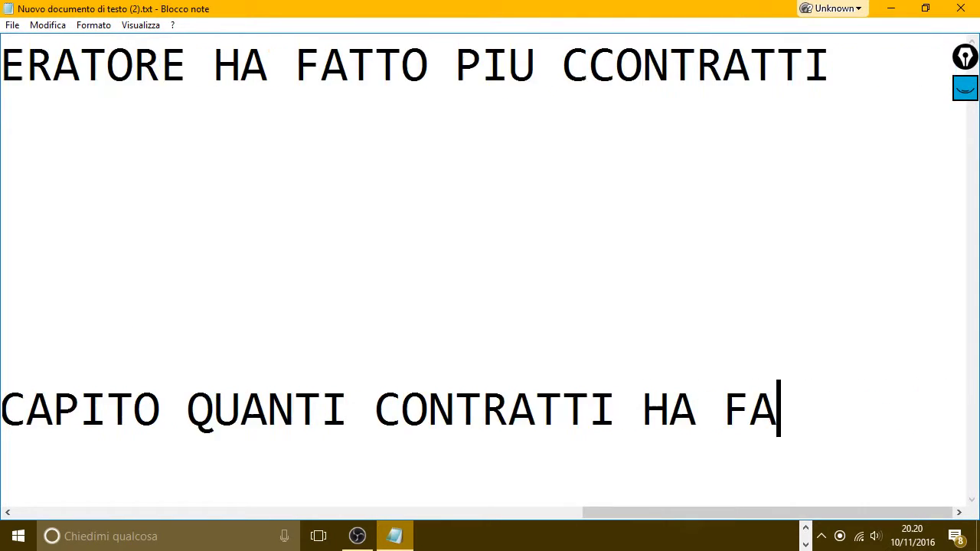
{"action": "type", "text": "TTO L'OPERA"}
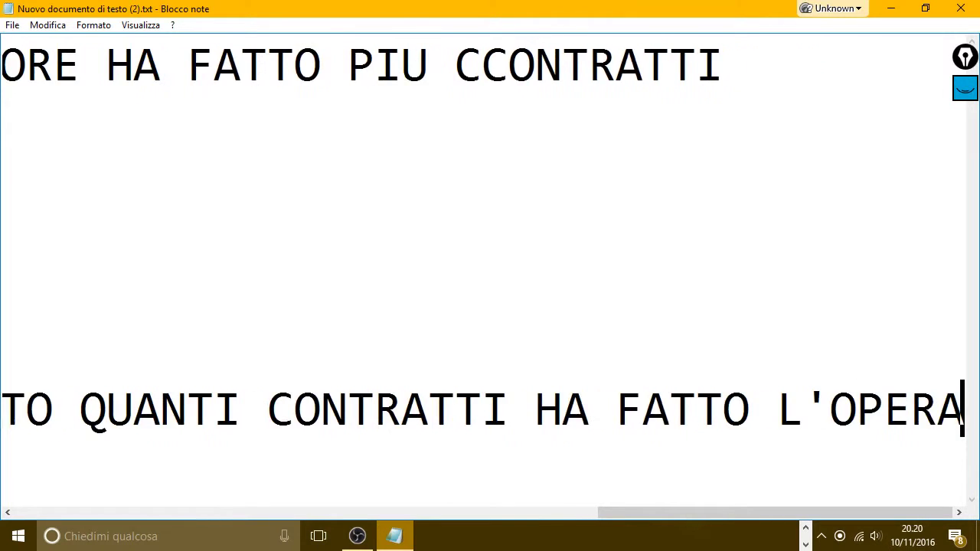
{"action": "type", "text": "TORE"}
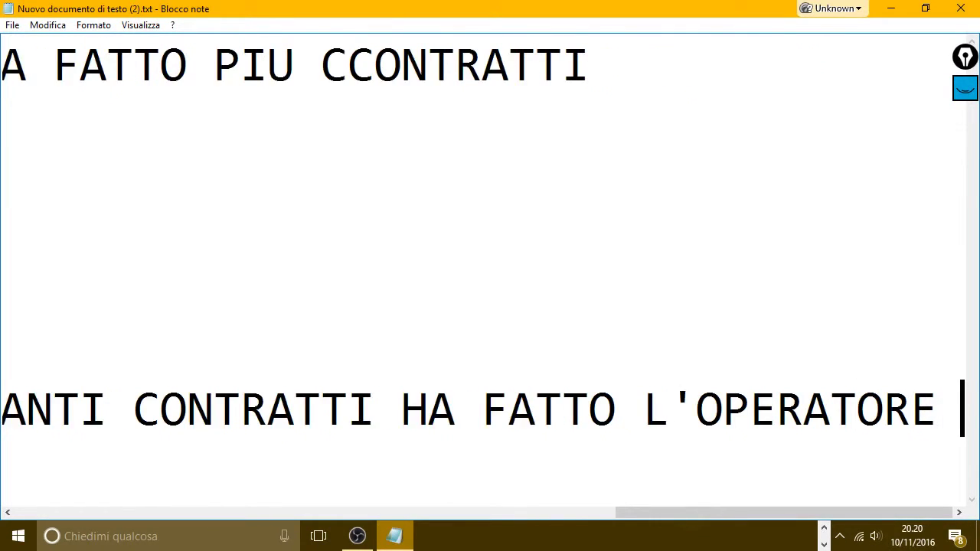
{"action": "type", "text": " IN GO"}
{"action": "key", "text": "BackSpace"}
{"action": "key", "text": "BackSpace"}
{"action": "type", "text": "OGG"}
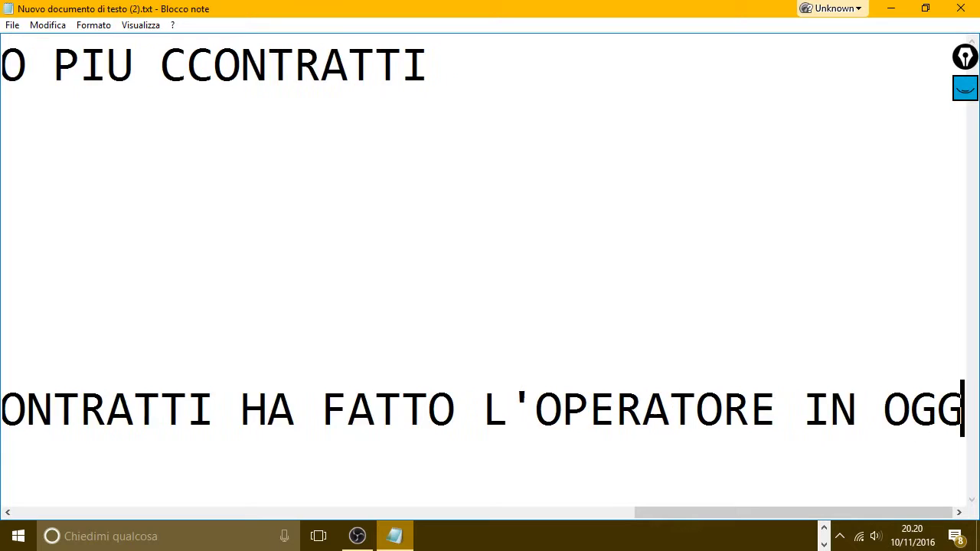
{"action": "type", "text": "ETTO."}
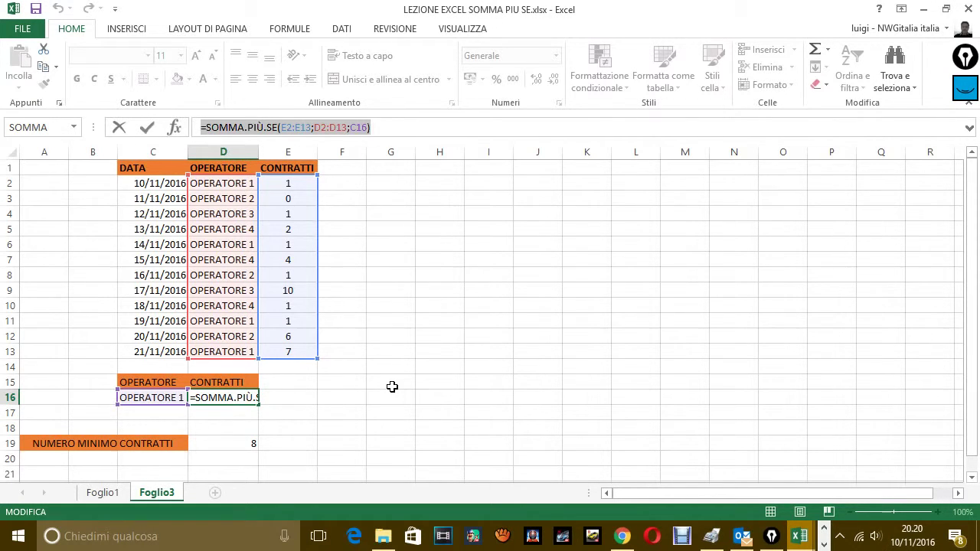
Cancel the accidental =H17 reference in D16 and confirm it totals 10 contracts for OPERATORE 1.
{"action": "left_click", "coordinate": [457, 410]}
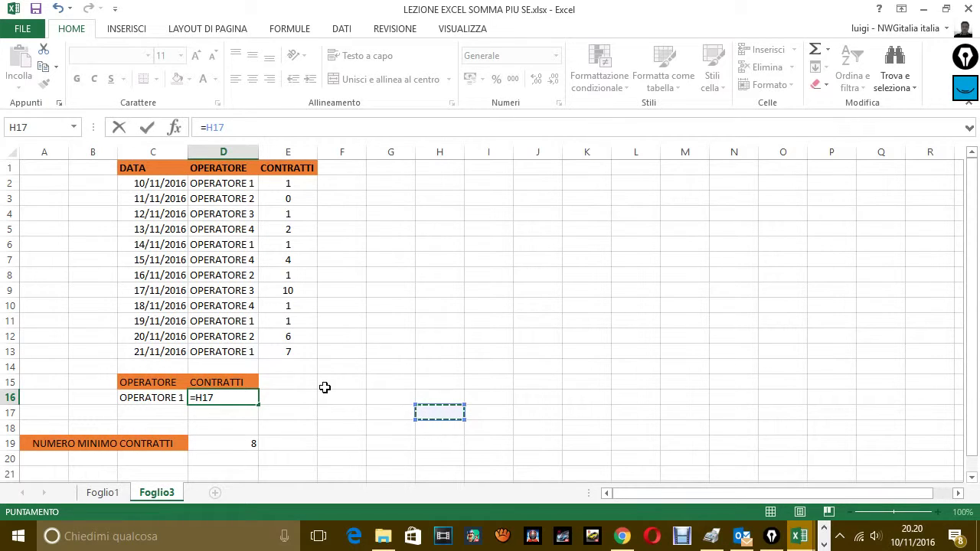
{"action": "key", "text": "Escape"}
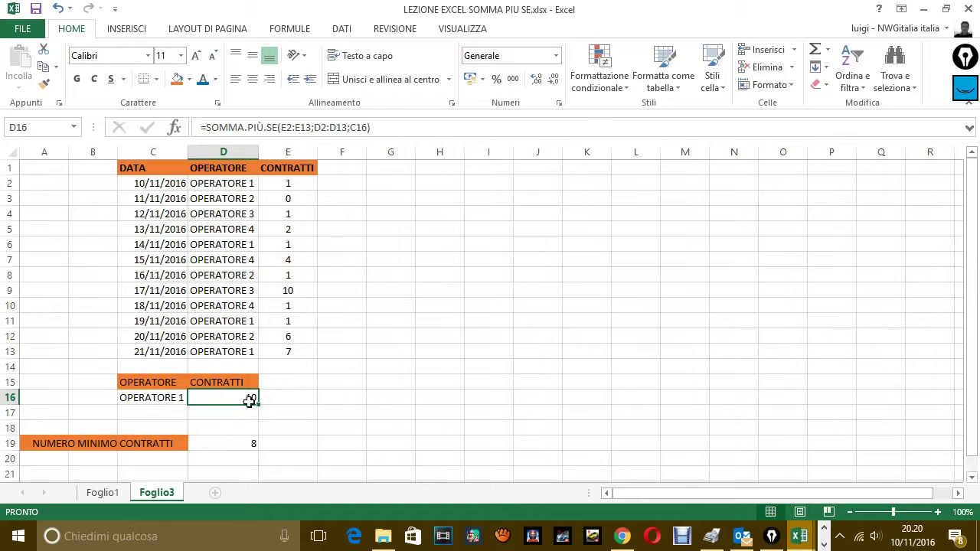
{"action": "left_click", "coordinate": [177, 398]}
{"action": "left_click", "coordinate": [239, 398]}
Copy OPERATORE 2 from D3 into C16 as the operator.
{"action": "left_click", "coordinate": [234, 199]}
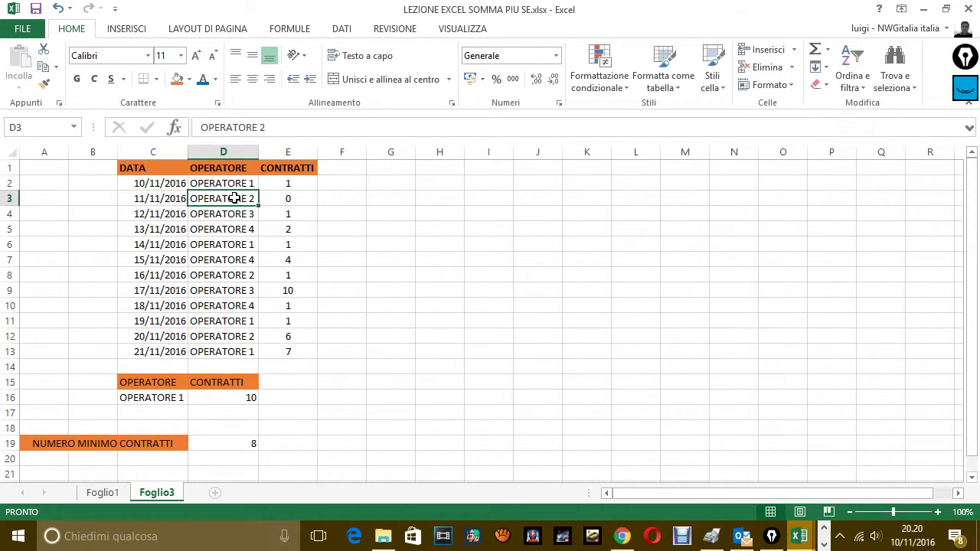
{"action": "key", "text": "ctrl+c"}
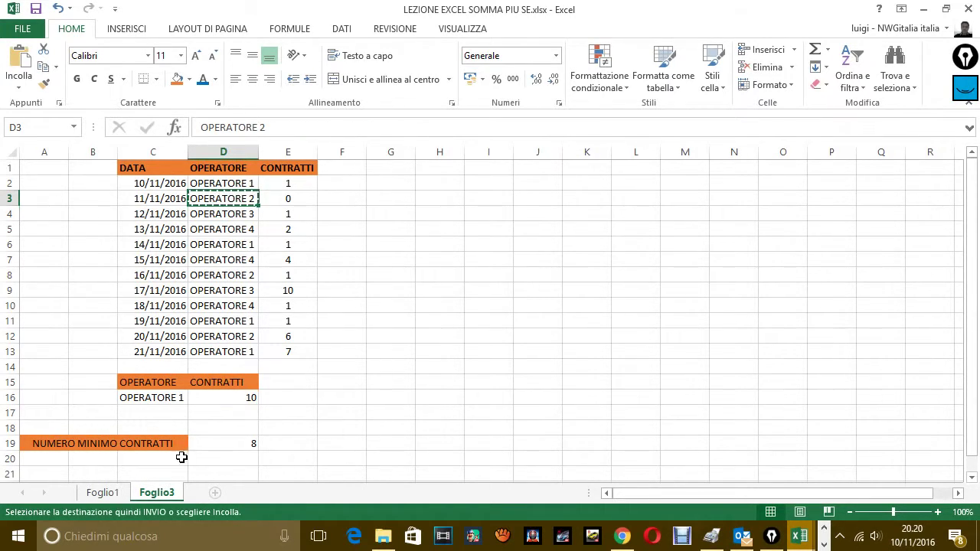
{"action": "left_click", "coordinate": [165, 396]}
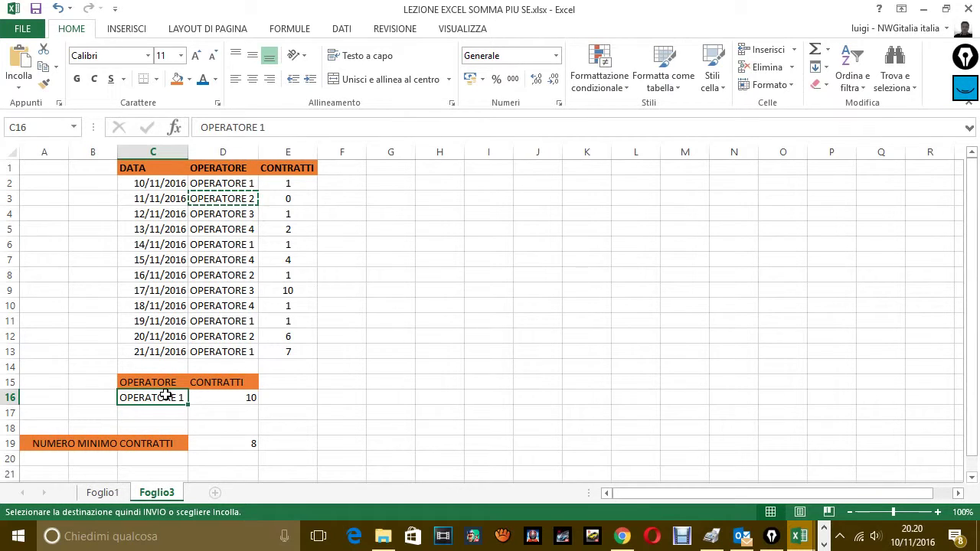
{"action": "key", "text": "ctrl+v"}
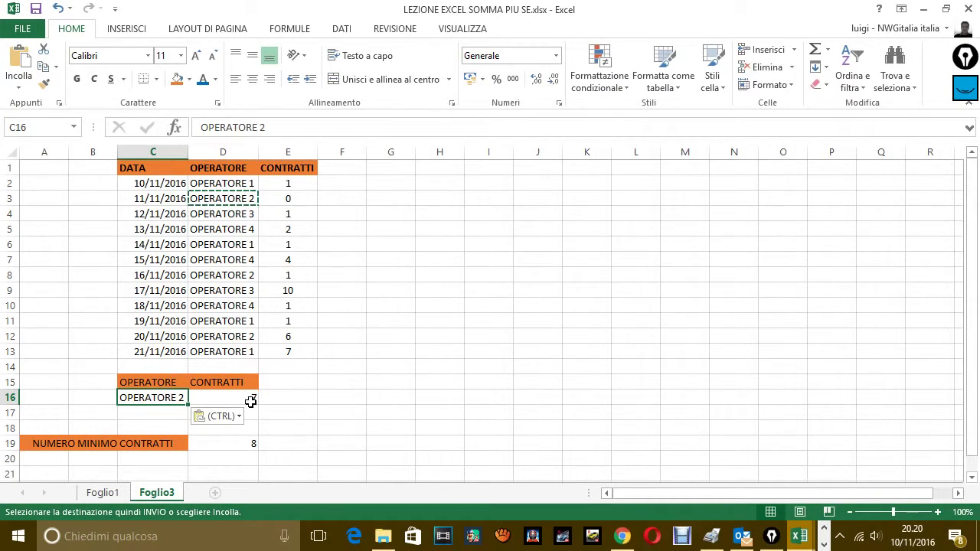
{"action": "key", "text": "Escape"}
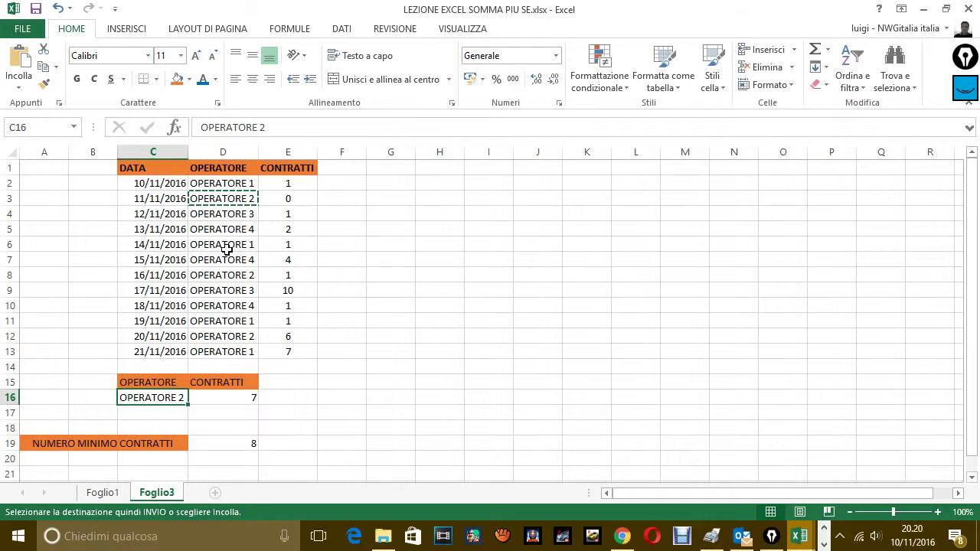
{"action": "key", "text": "Escape"}
Replace C16 with OPERATORE 3 from D4 and check D16's recalculated total.
{"action": "left_click", "coordinate": [231, 219]}
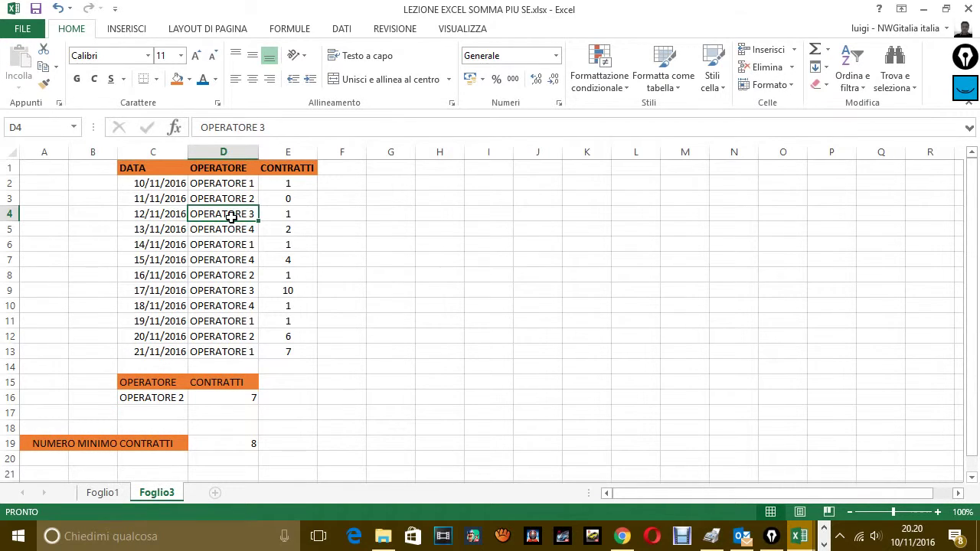
{"action": "key", "text": "ctrl+c"}
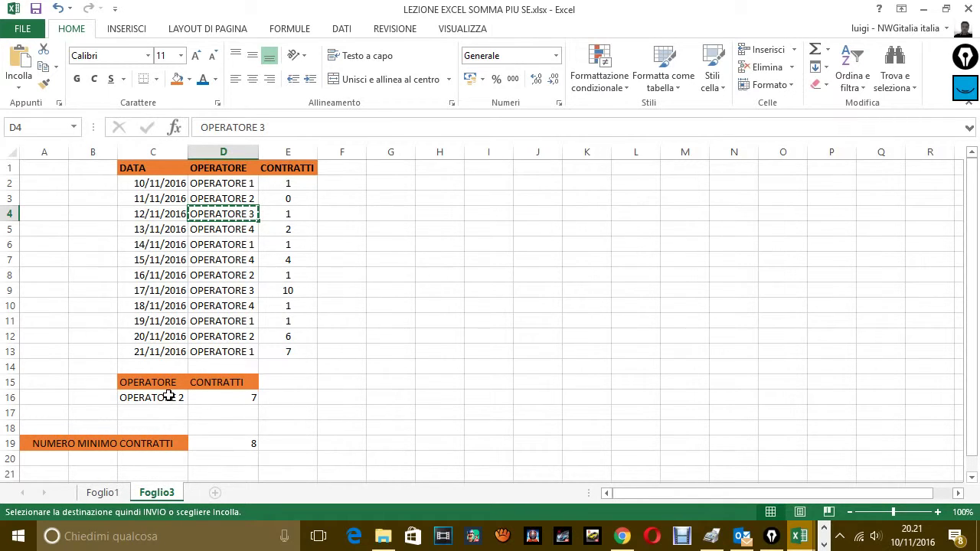
{"action": "left_click", "coordinate": [168, 398]}
{"action": "key", "text": "ctrl+v"}
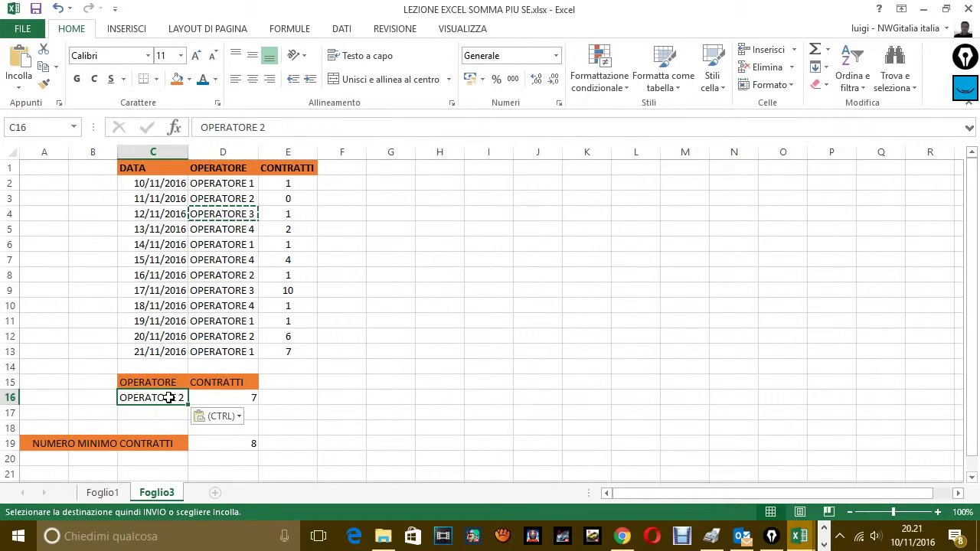
{"action": "left_click", "coordinate": [222, 395]}
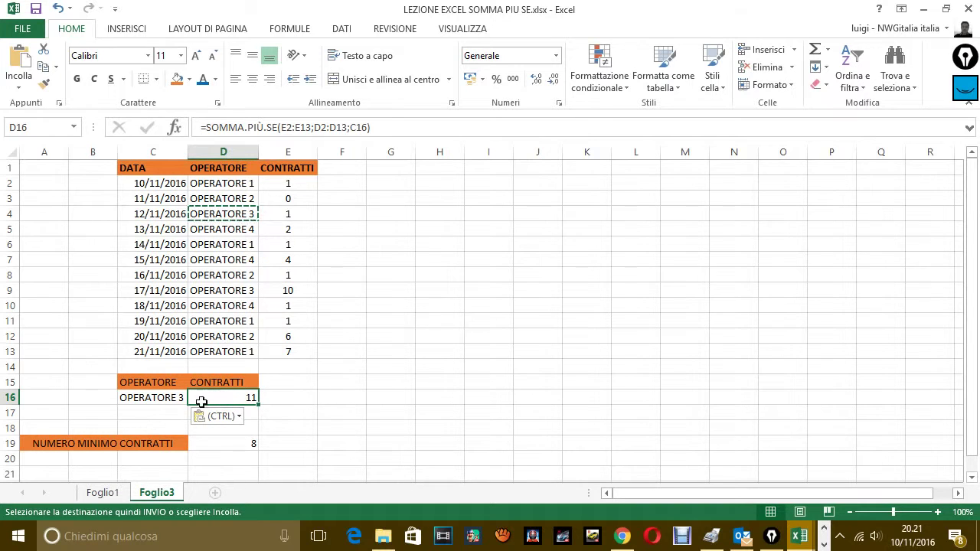
Put OPERATORE 4 from D5 into C16, giving a total of 7 contracts.
{"action": "left_click", "coordinate": [238, 229]}
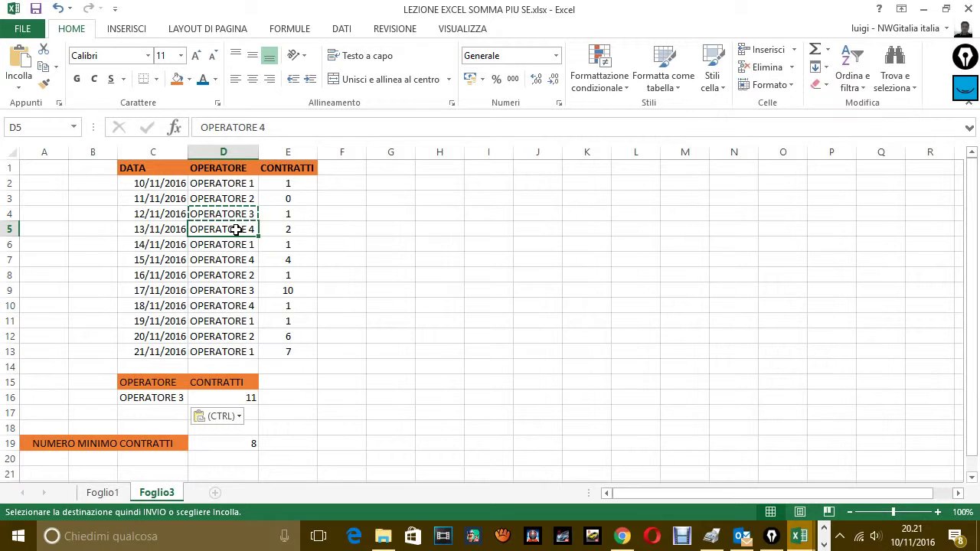
{"action": "key", "text": "ctrl+c"}
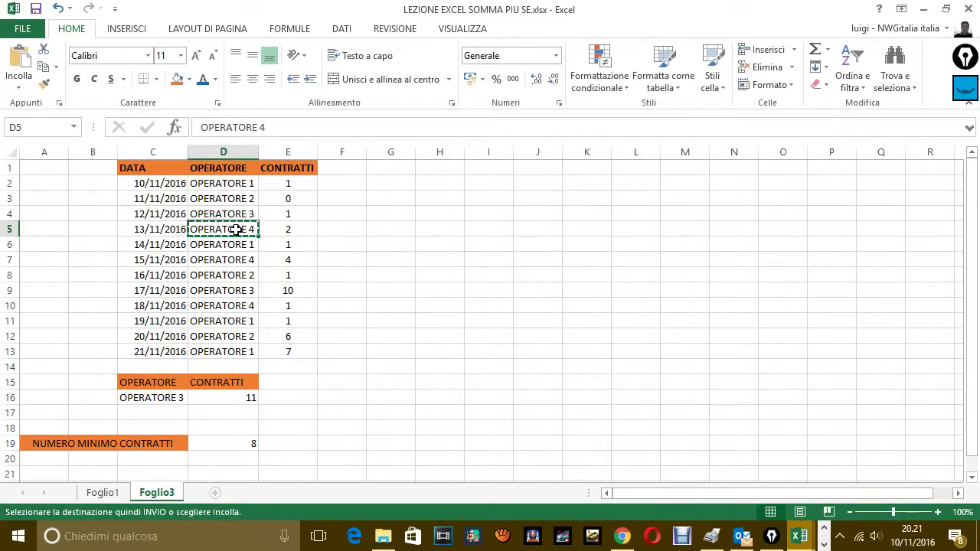
{"action": "left_click", "coordinate": [173, 397]}
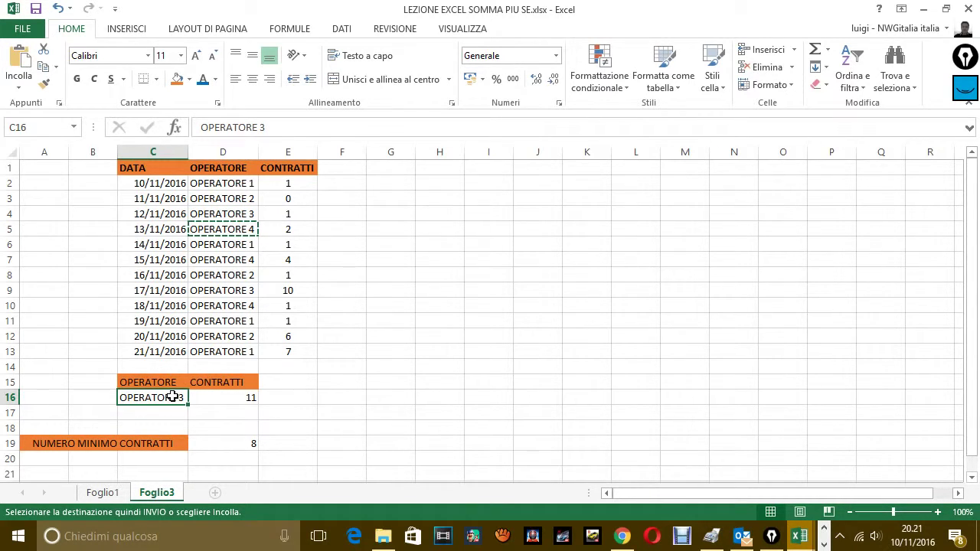
{"action": "key", "text": "ctrl+v"}
{"action": "left_click", "coordinate": [314, 386]}
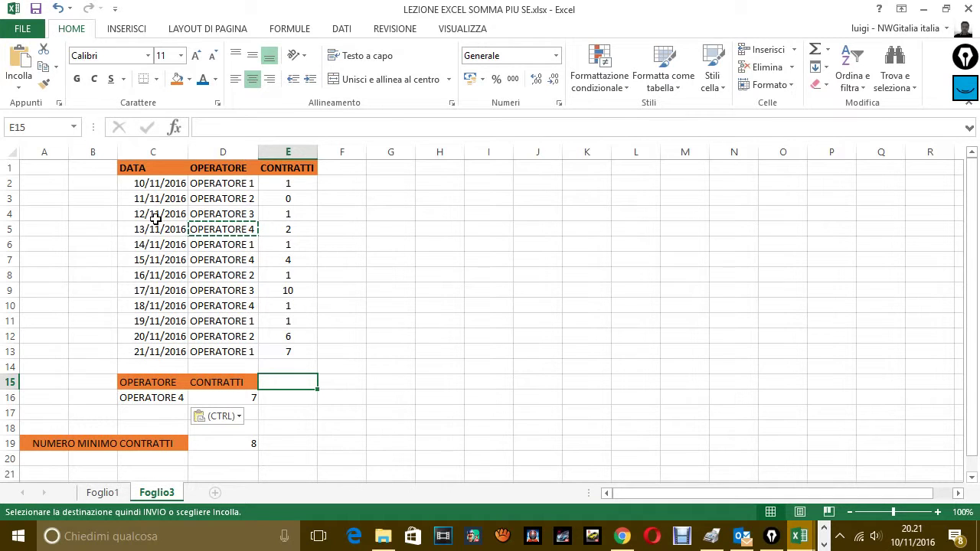
{"action": "key", "text": "Escape"}
{"action": "key", "text": "Escape"}
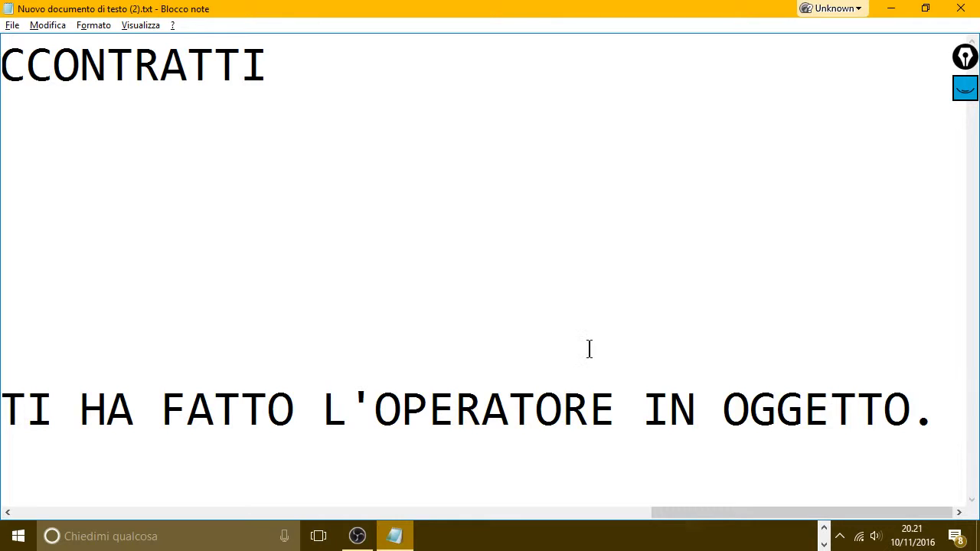
Type 'QUINDI HAI POTUTO VEDERE CHE' in the note and maximize Notepad.
{"action": "type", "text": "Q"}
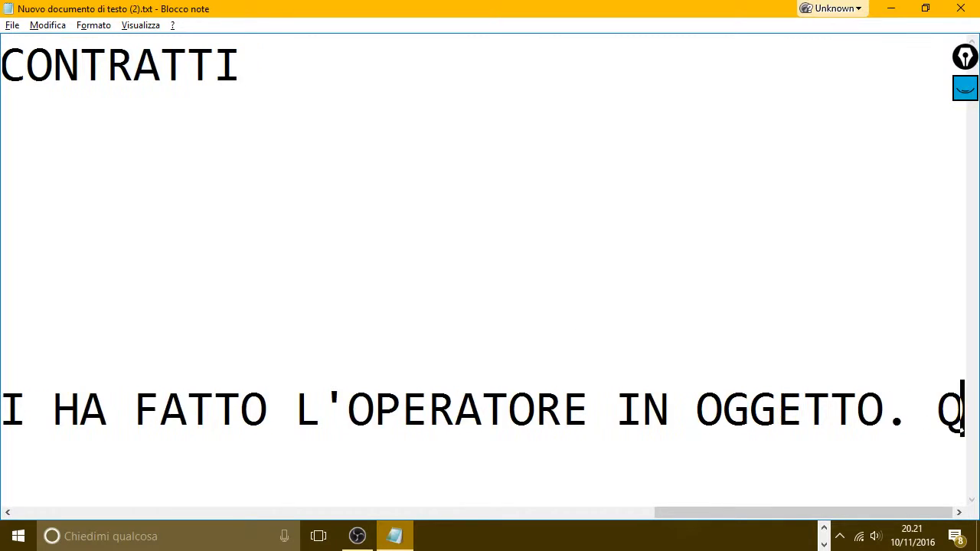
{"action": "type", "text": "UINDI "}
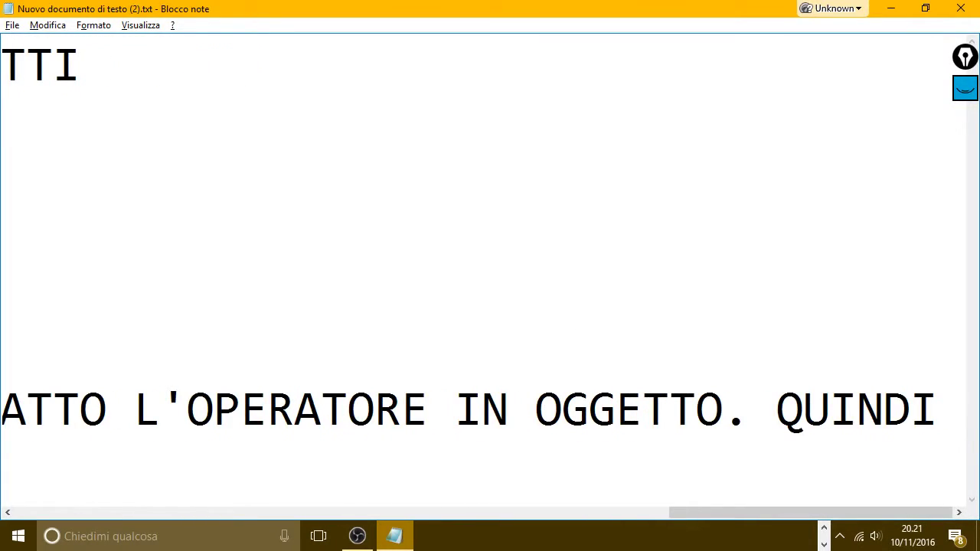
{"action": "type", "text": "HAI POTU"}
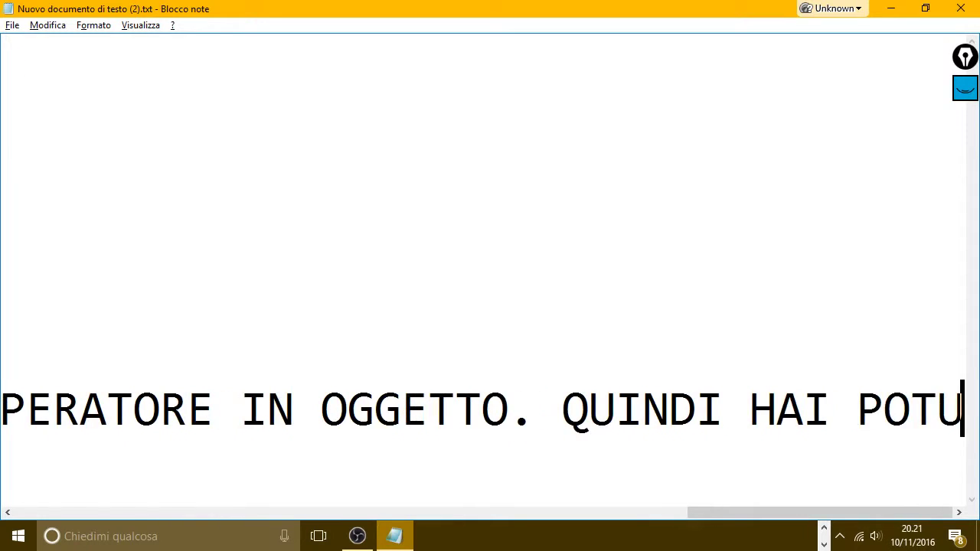
{"action": "type", "text": "TO VEDERE CHE"}
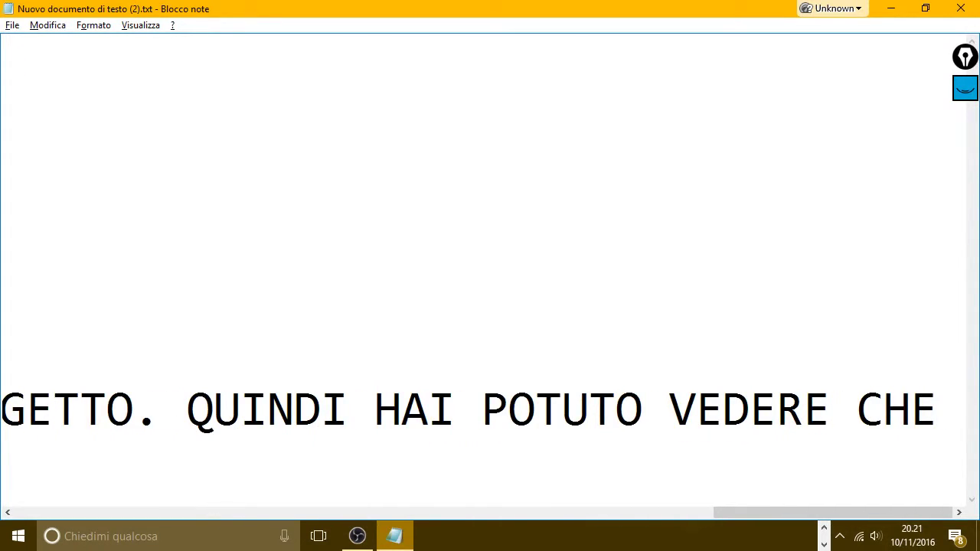
{"action": "left_click", "coordinate": [926, 9]}
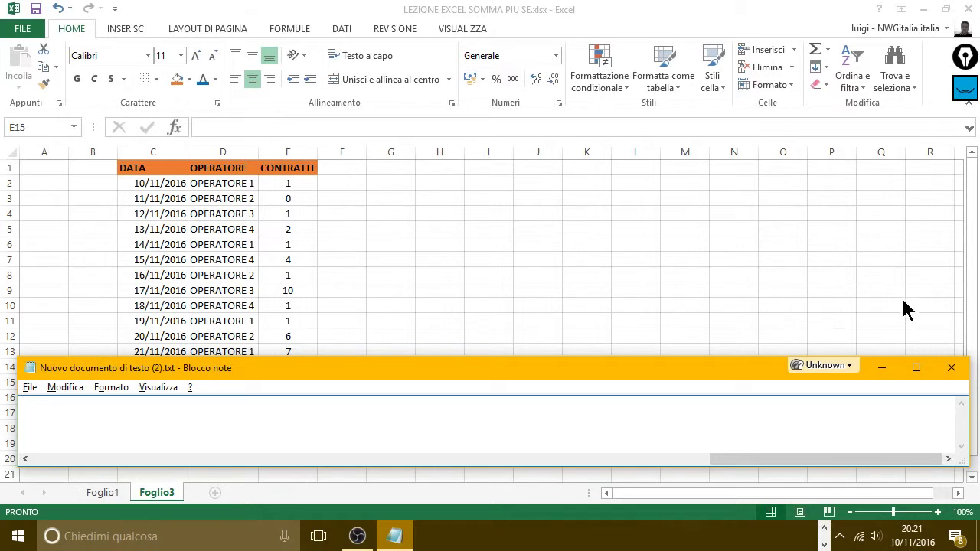
{"action": "left_click", "coordinate": [916, 368]}
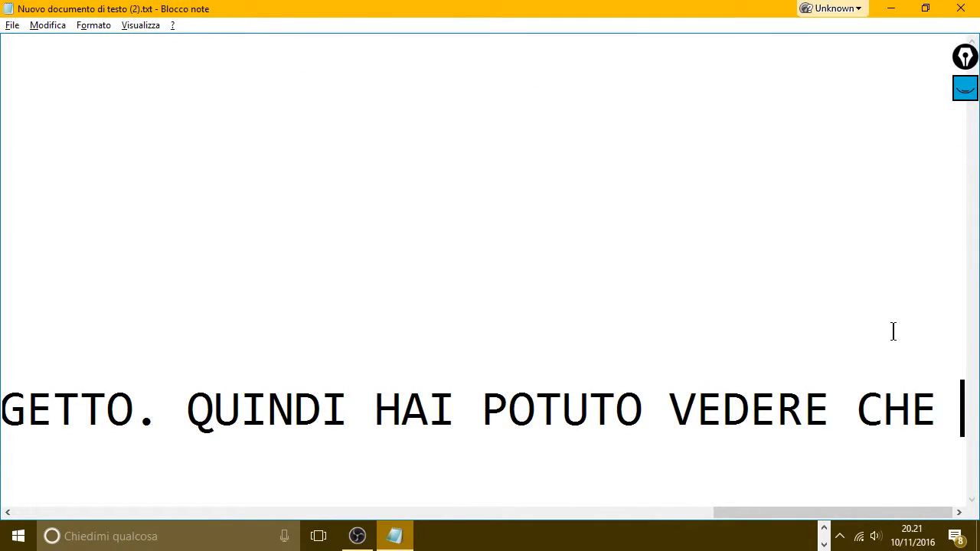
Continue with 'GRAZIE ALLA FORMULA IMMESSA POSSIAMO SAPERE OGNI OPERATORE QUANTI CONTRATTI HA FATTO IN UN RANGE DI GIORNI CHE…'.
{"action": "type", "text": "GRA"}
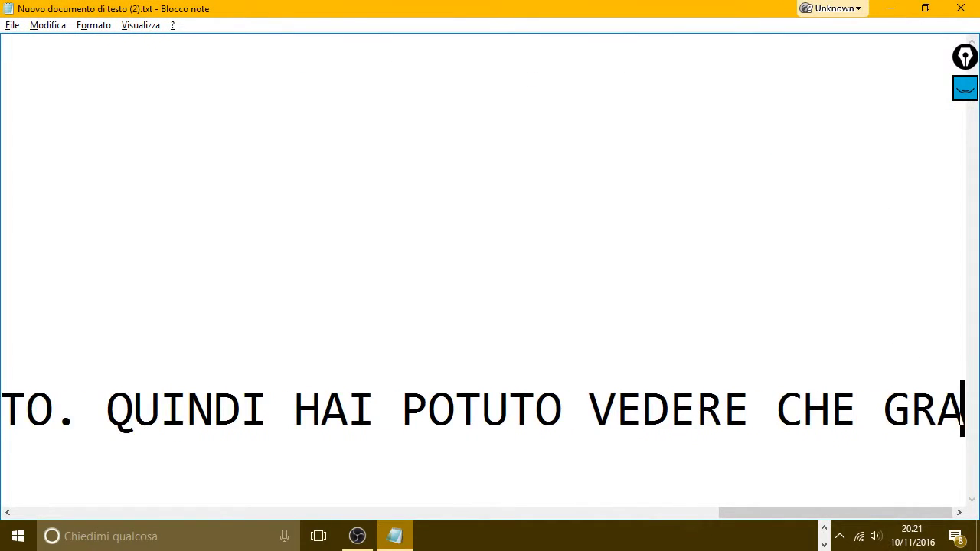
{"action": "type", "text": "IE"}
{"action": "key", "text": "BackSpace"}
{"action": "key", "text": "BackSpace"}
{"action": "type", "text": "ZIE ALLA"}
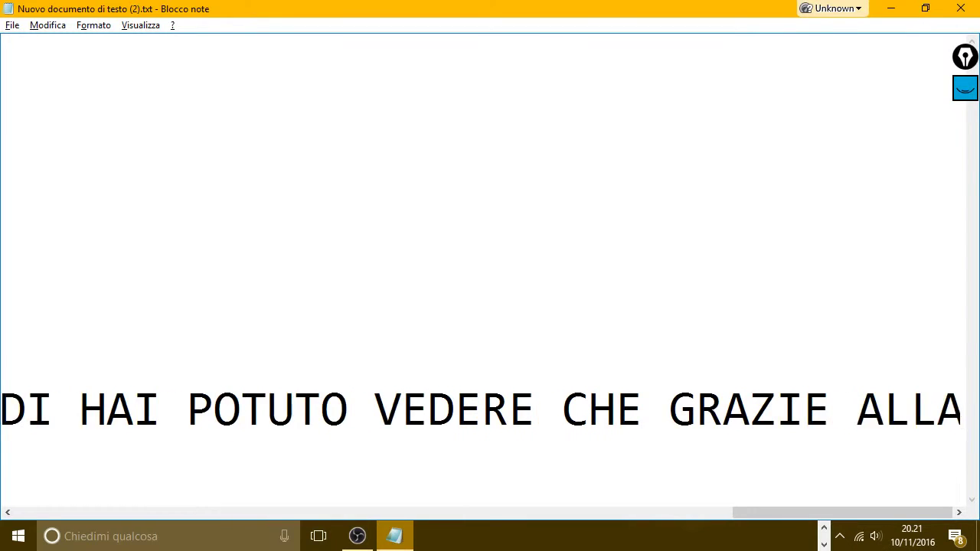
{"action": "type", "text": " FORMULA IMM"}
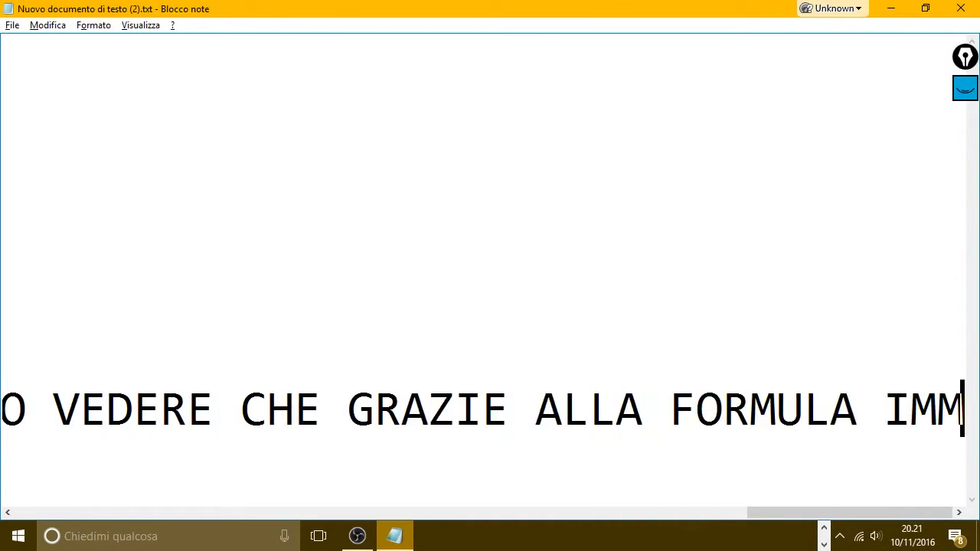
{"action": "type", "text": "ESSA POSS"}
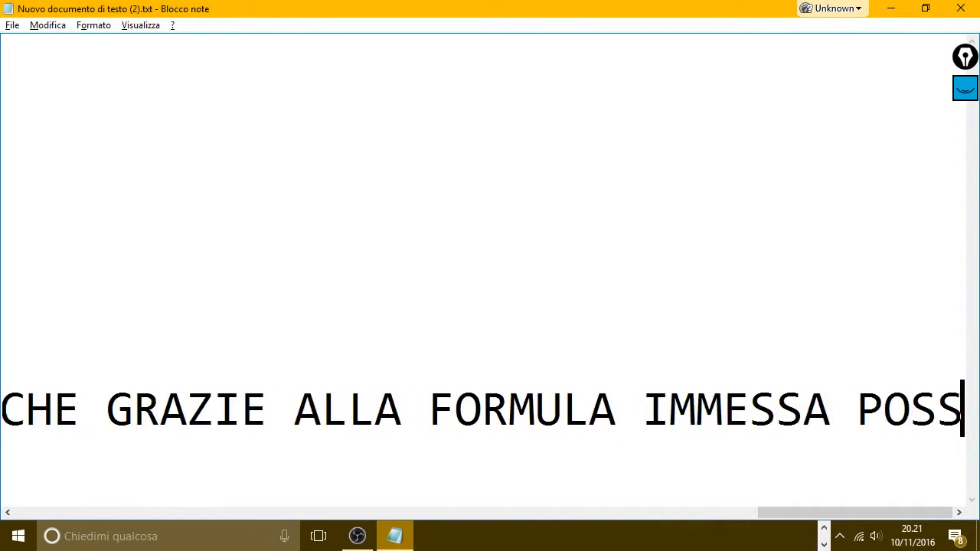
{"action": "type", "text": "IAMO SAPERE "}
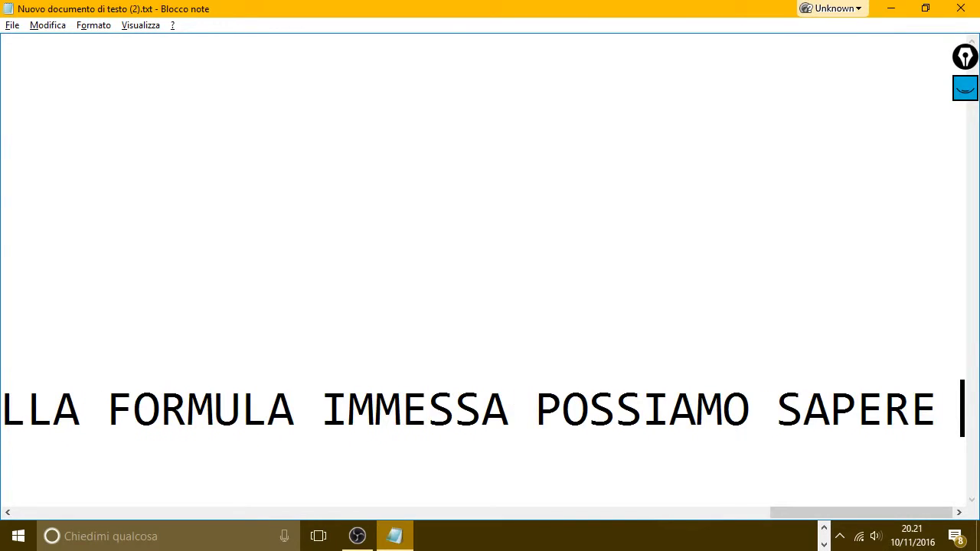
{"action": "type", "text": "OGNI P"}
{"action": "key", "text": "BackSpace"}
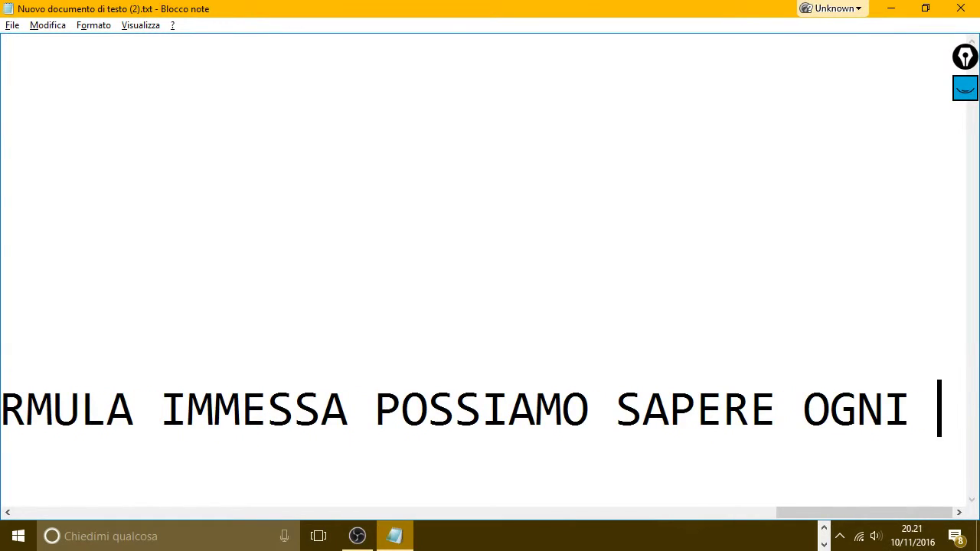
{"action": "type", "text": "OPA"}
{"action": "key", "text": "BackSpace"}
{"action": "type", "text": "ERATORE QUANTI"}
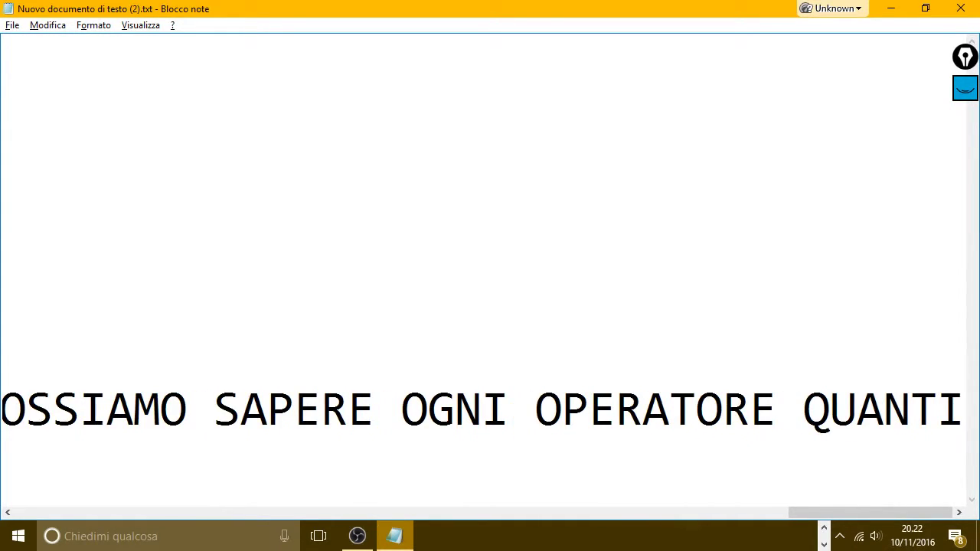
{"action": "type", "text": "ONTRATTI HA"}
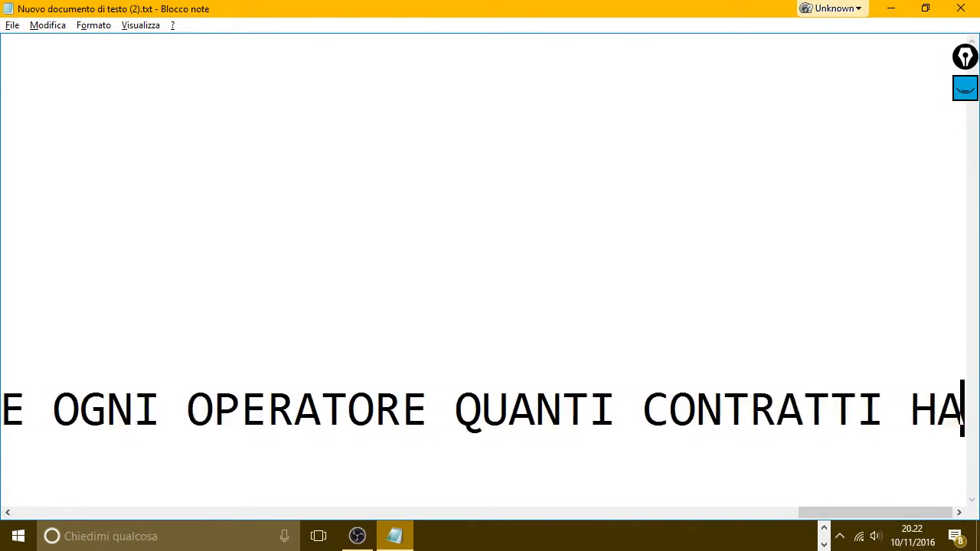
{"action": "type", "text": "TO IN UN"}
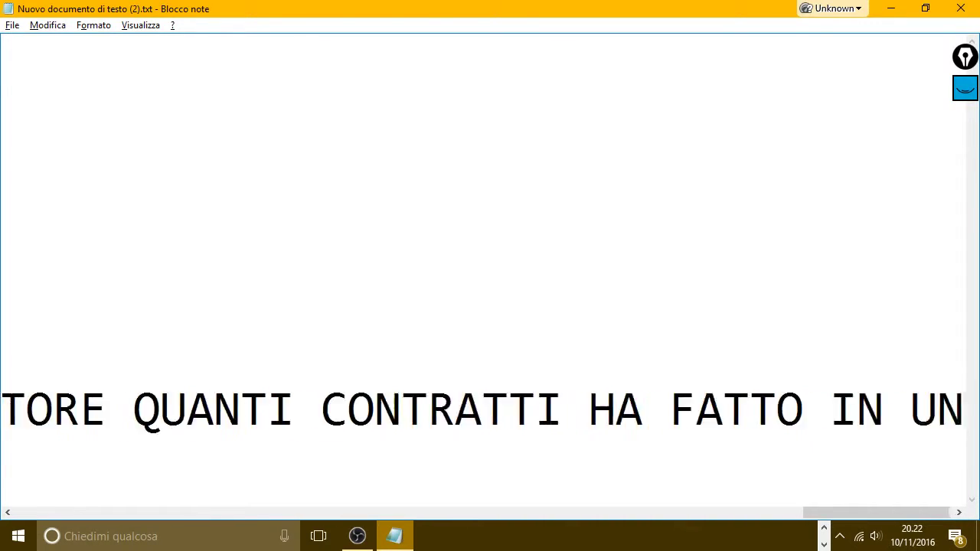
{"action": "type", "text": " RANGE"}
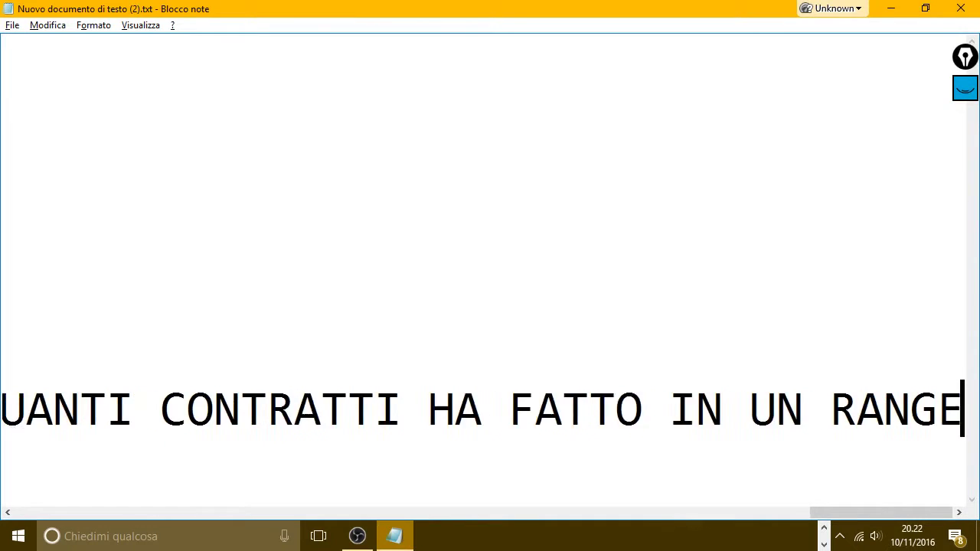
{"action": "type", "text": " DI GIORNI"}
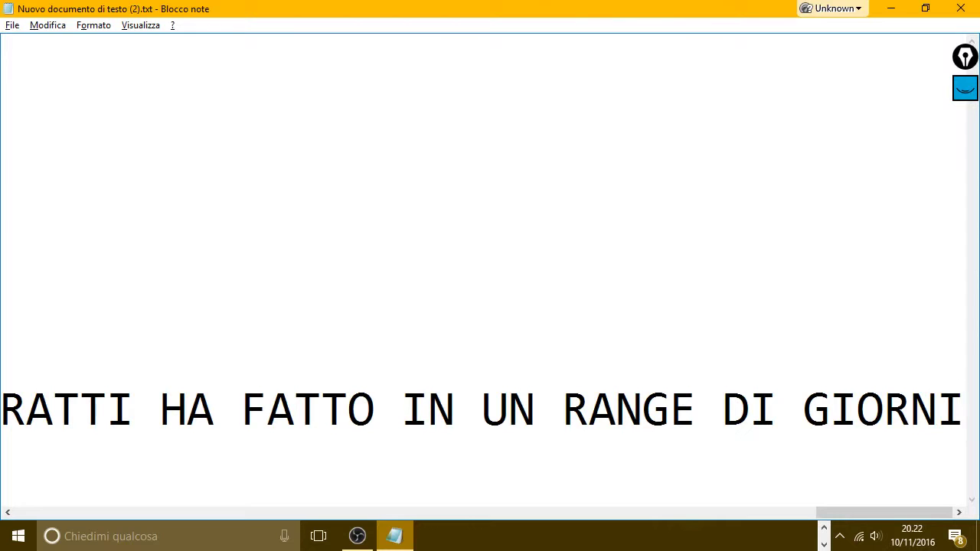
{"action": "type", "text": "."}
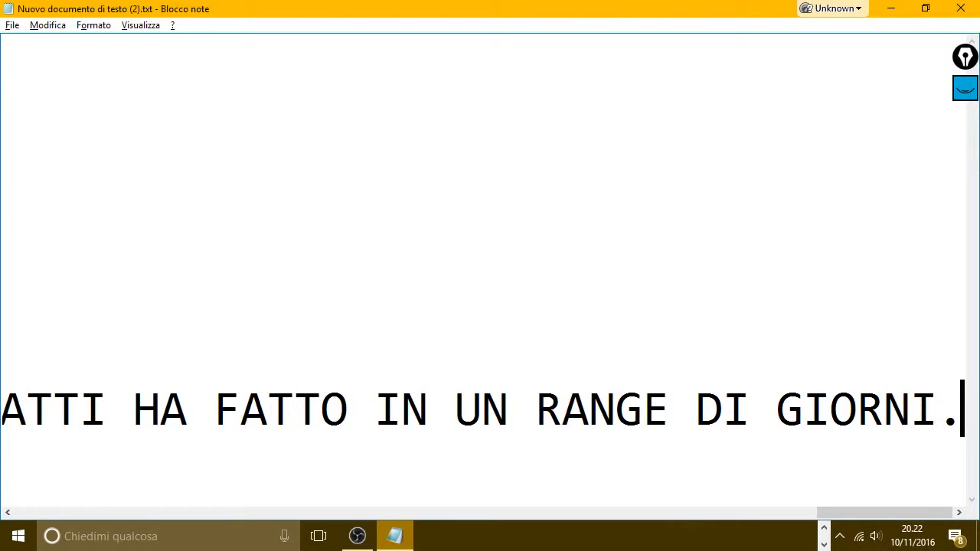
{"action": "key", "text": "BackSpace"}
{"action": "type", "text": "CHE "}
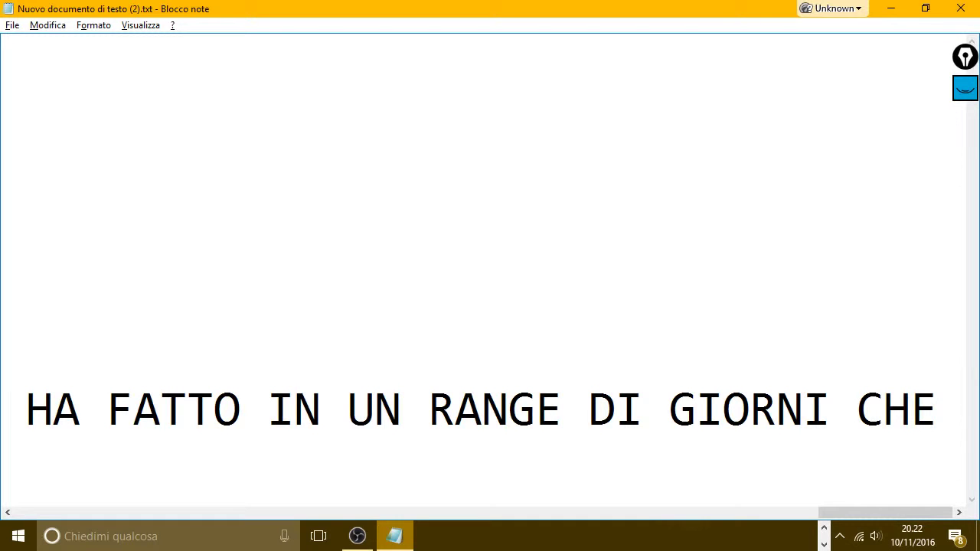
{"action": "type", "text": "VOLEVAMO SAP"}
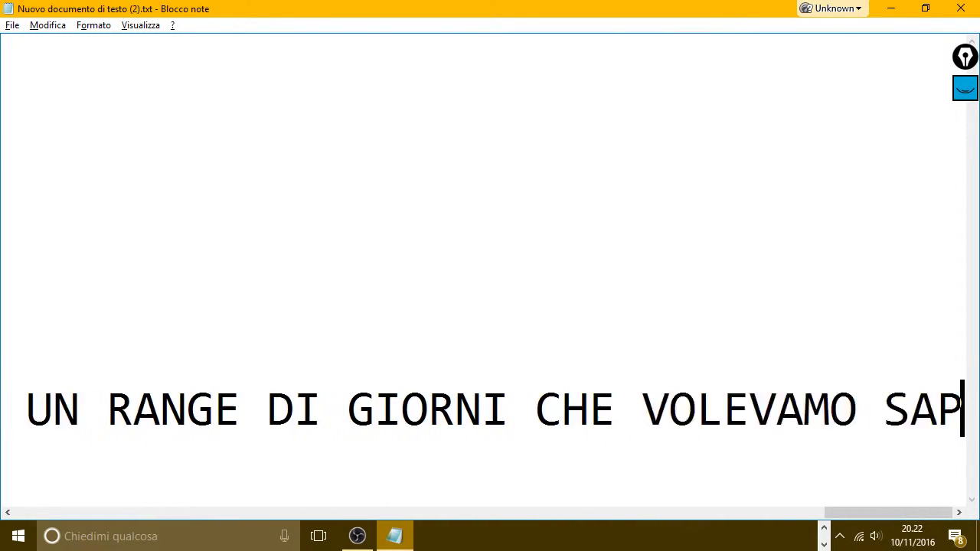
{"action": "type", "text": "ERE"}
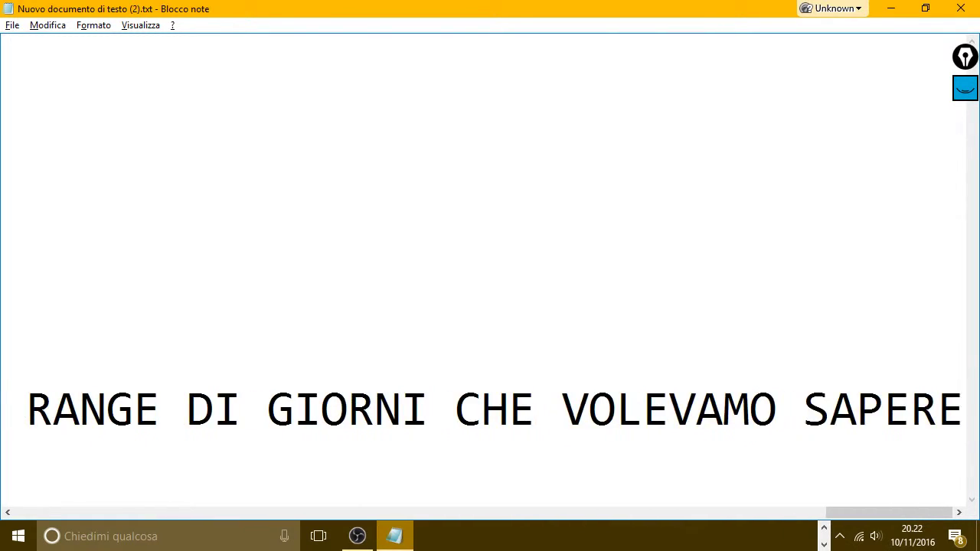
{"action": "type", "text": " O CH"}
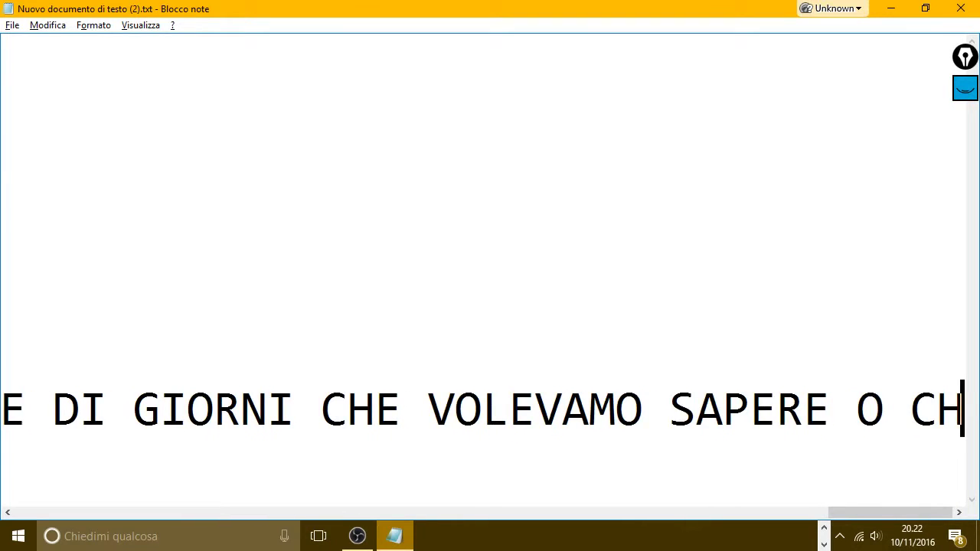
{"action": "type", "text": "E CI INTE"}
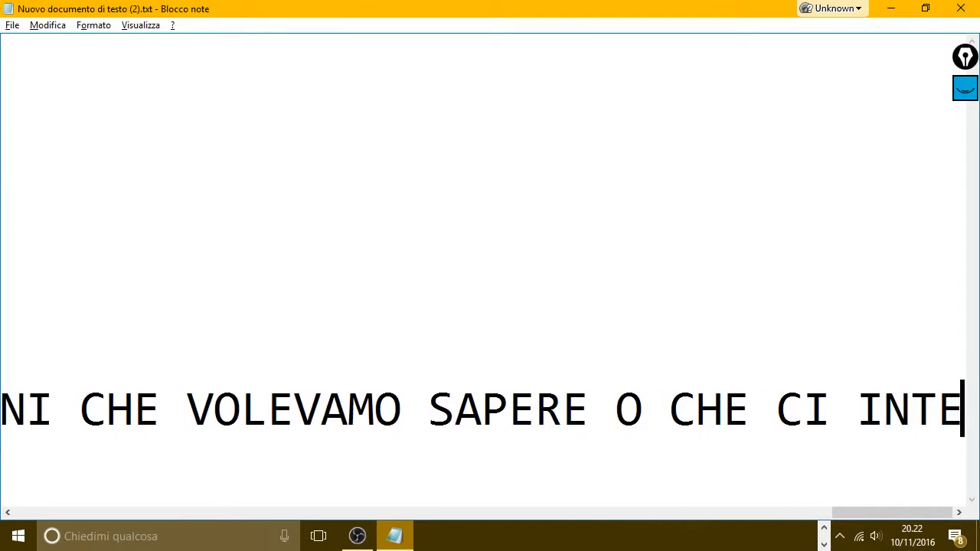
{"action": "type", "text": "RESSA."}
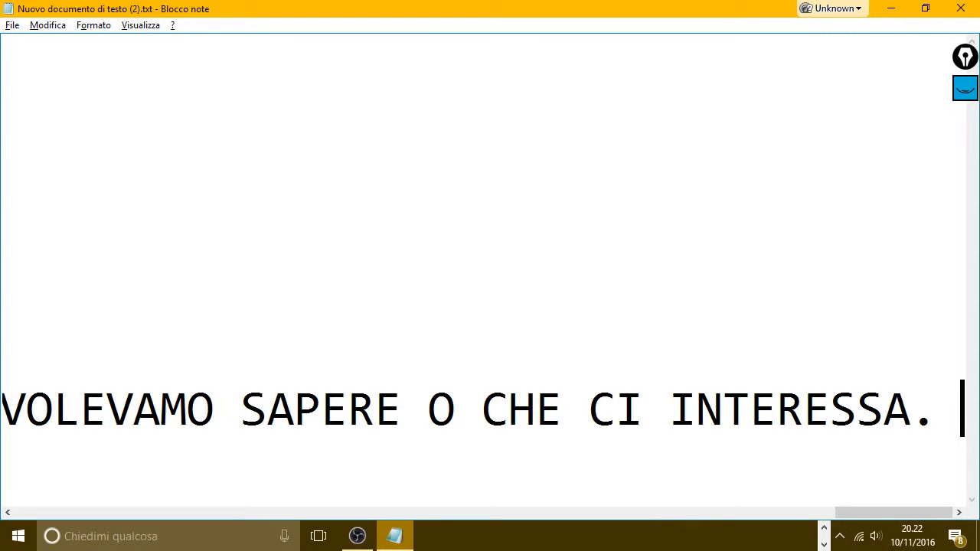
On a new line, write the sentence ending 'RAGGIUNTO UN NUMERO DI CONTRATTI PRESTABILITO.'.
{"action": "key", "text": "Return"}
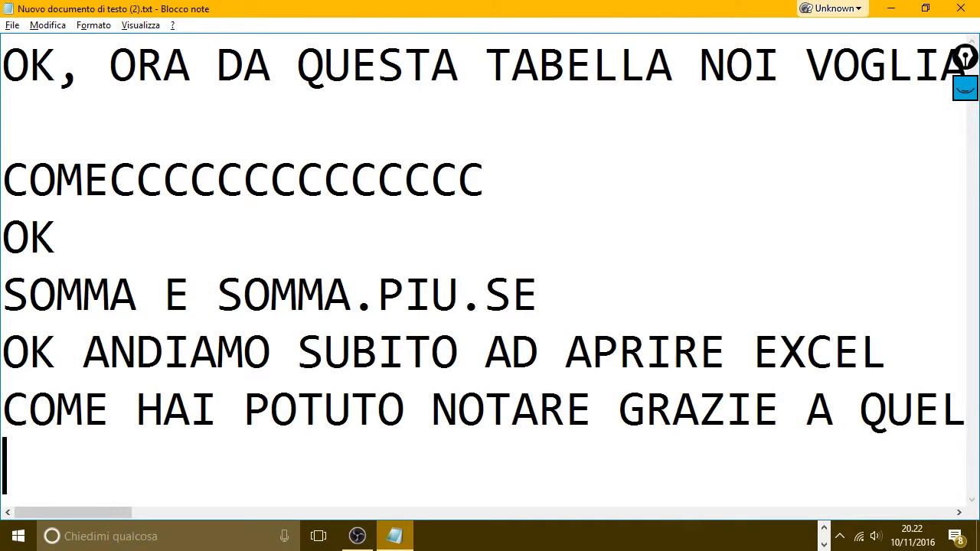
{"action": "type", "text": "ORA "}
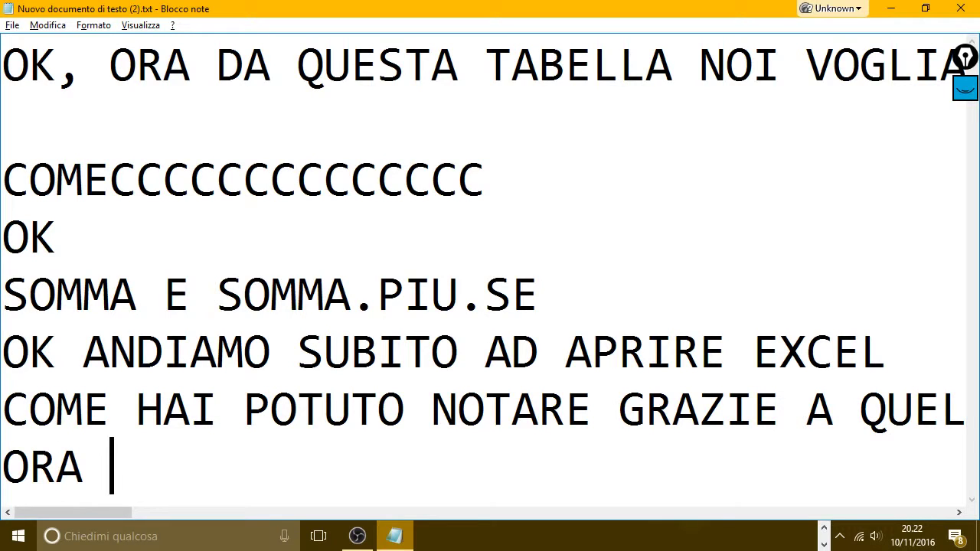
{"action": "type", "text": "VEDIA"}
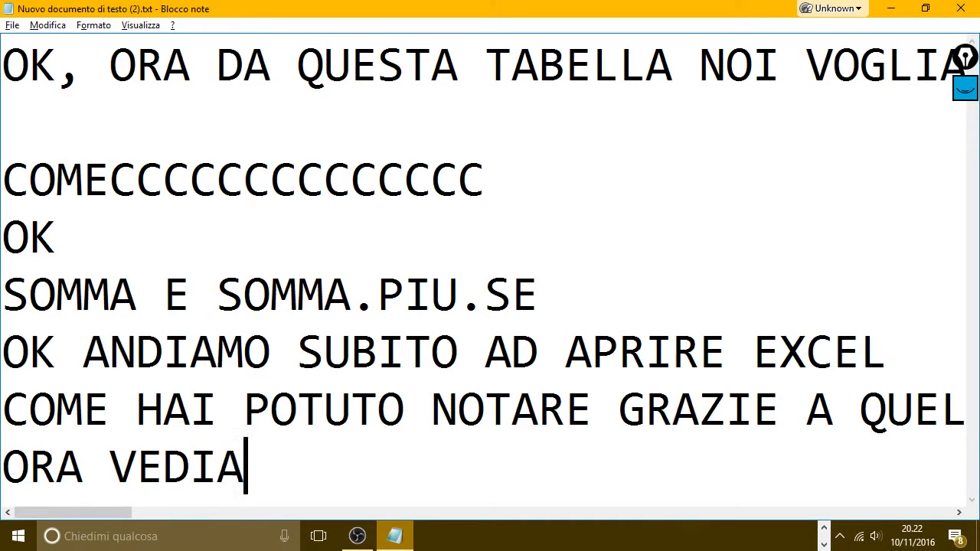
{"action": "type", "text": "MO"}
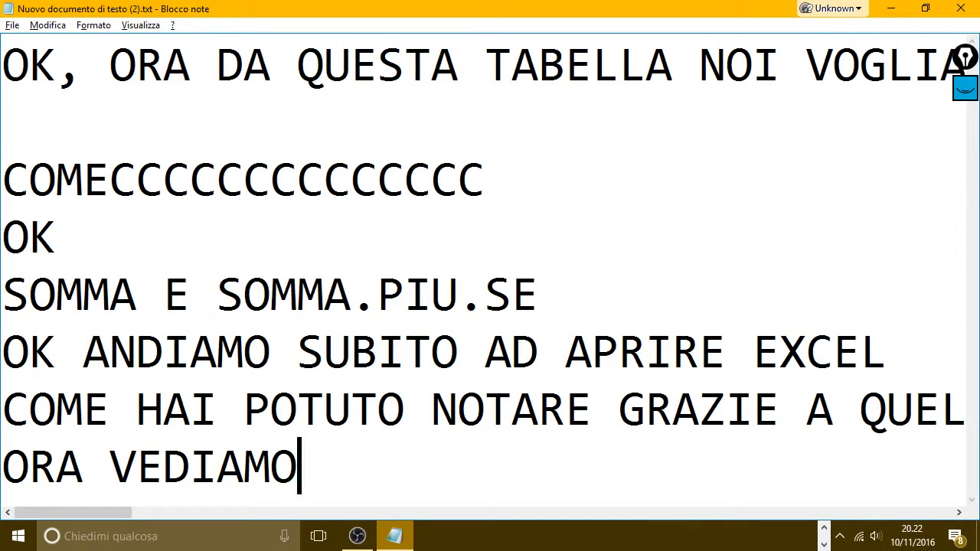
{"action": "type", "text": " C"}
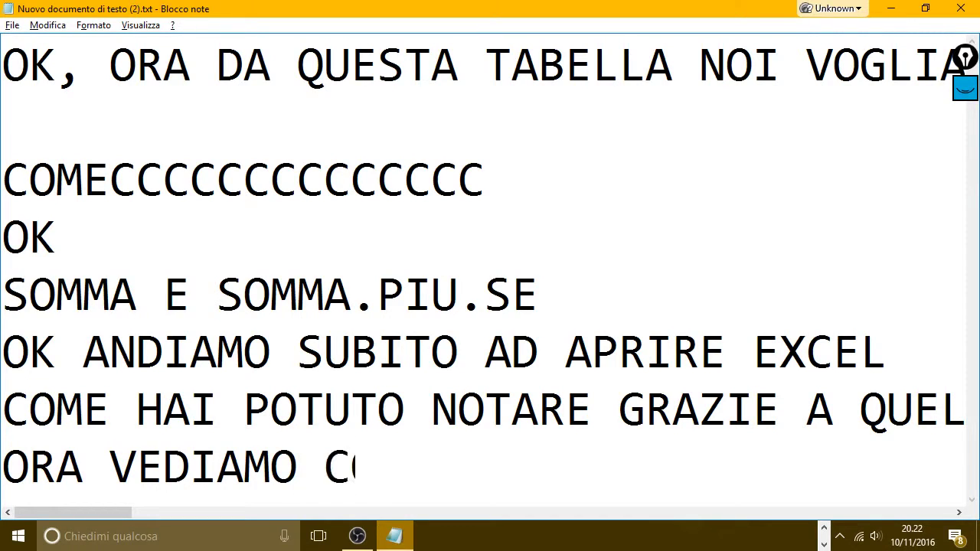
{"action": "type", "text": "OME FAE P"}
{"action": "key", "text": "BackSpace"}
{"action": "key", "text": "BackSpace"}
{"action": "key", "text": "BackSpace"}
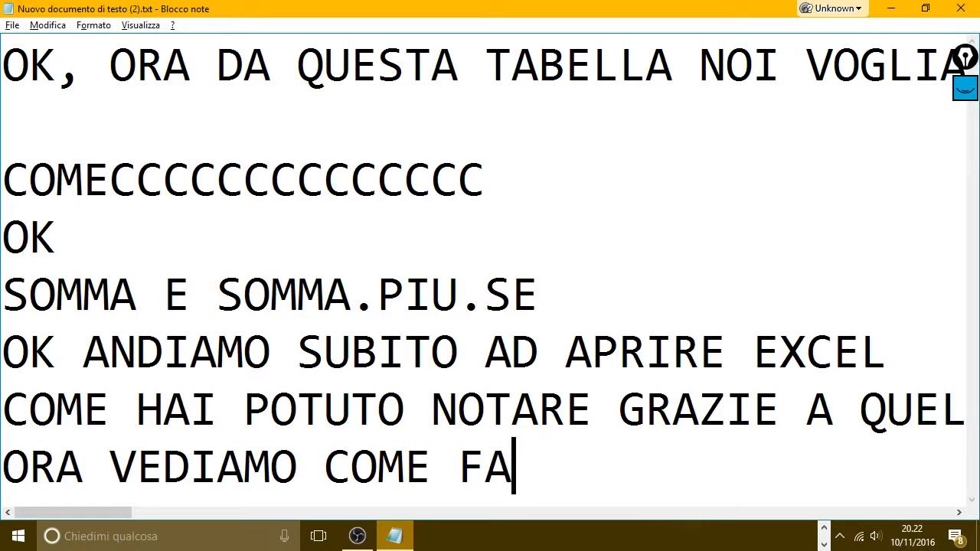
{"action": "type", "text": "RE PER SAPE"}
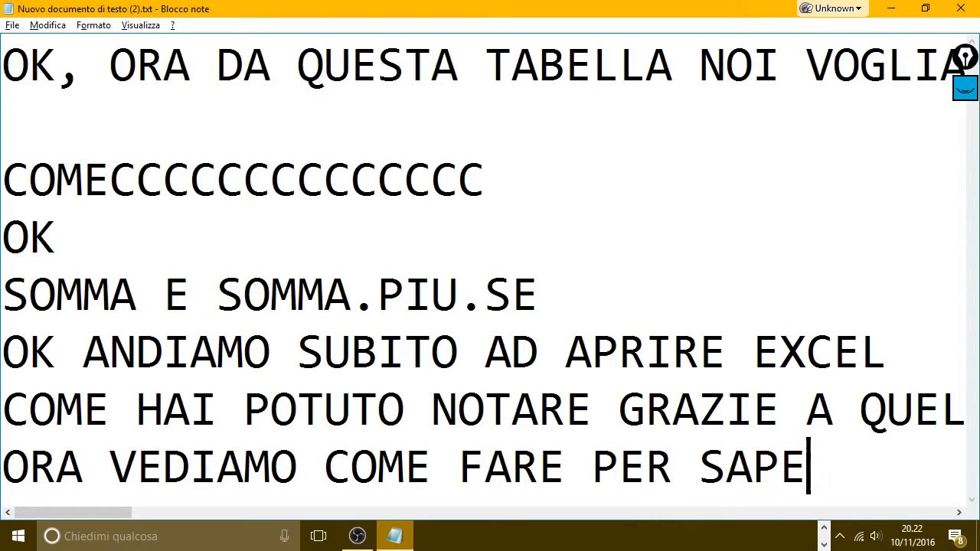
{"action": "type", "text": "RE SE "}
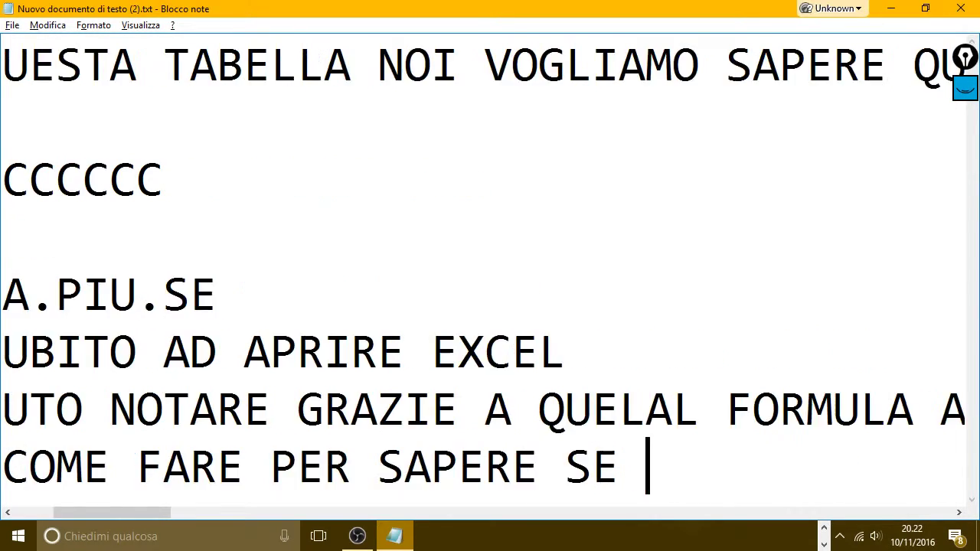
{"action": "type", "text": "UN "}
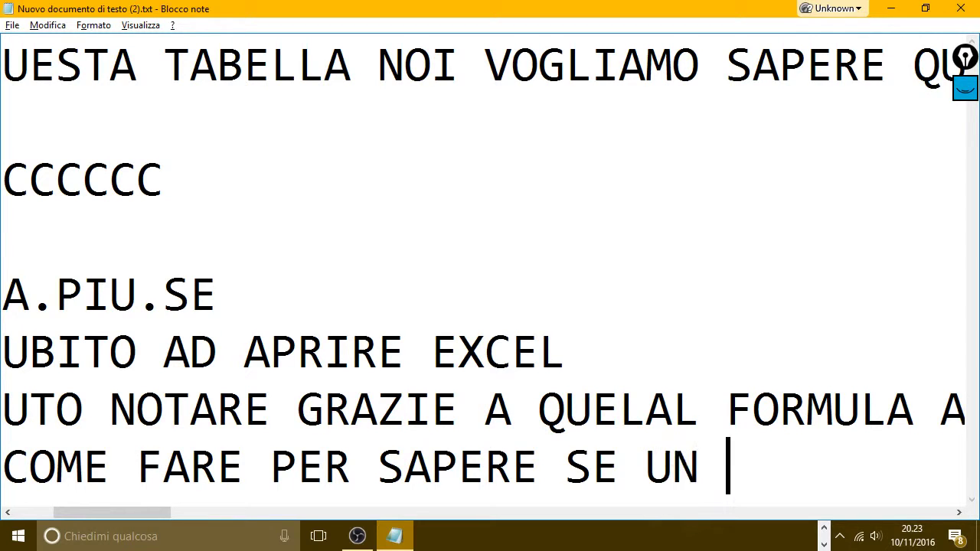
{"action": "type", "text": "DETERMIN"}
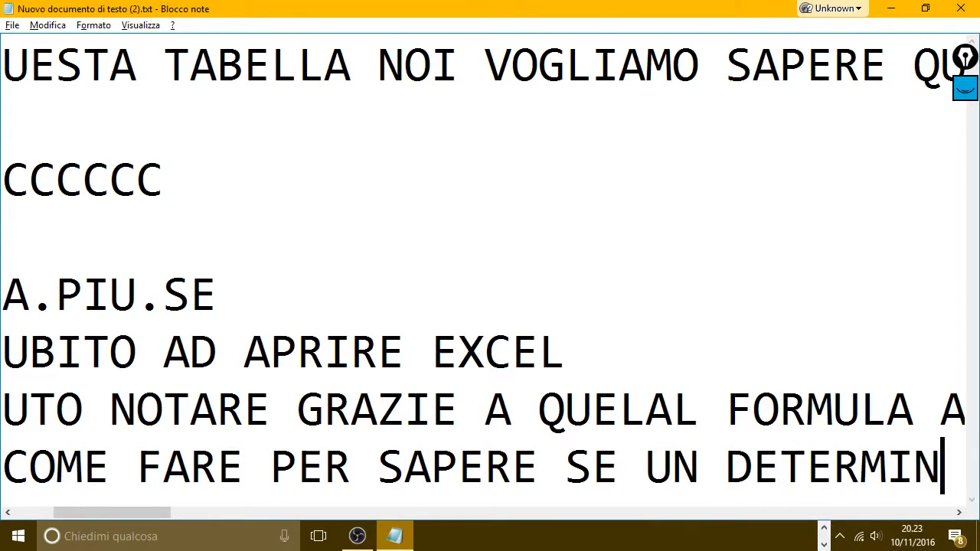
{"action": "type", "text": "ATO OPER"}
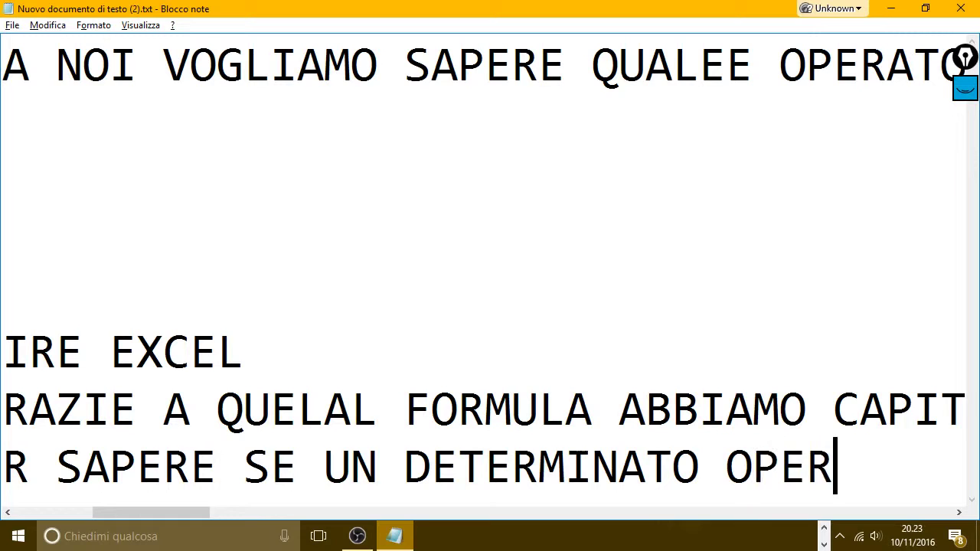
{"action": "type", "text": "ATORE HA "}
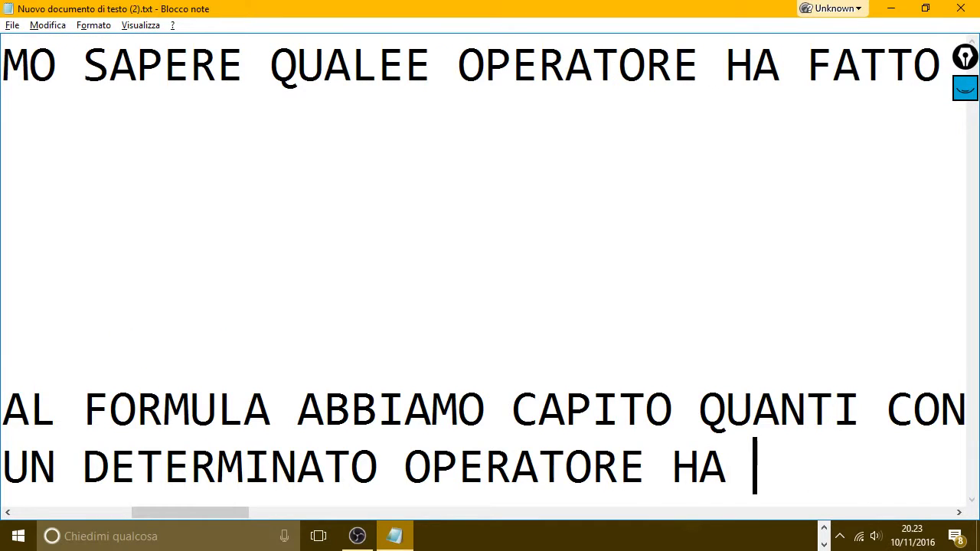
{"action": "type", "text": "SUPE"}
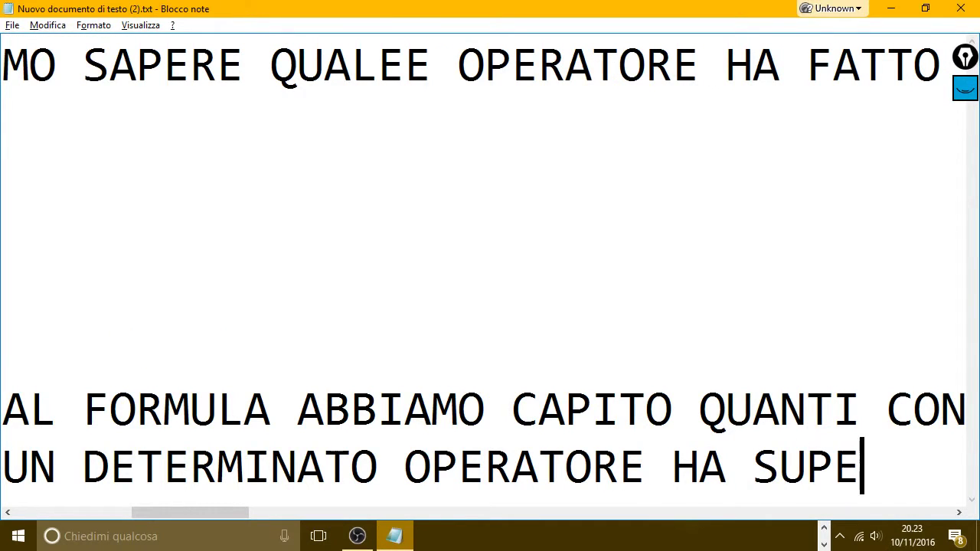
{"action": "type", "text": "RATO U"}
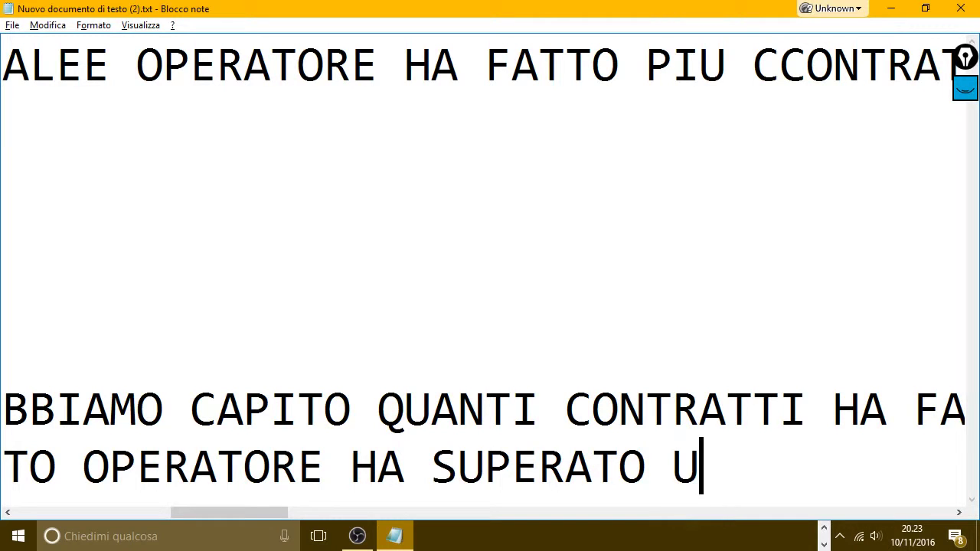
{"action": "key", "text": "BackSpace"}
{"action": "type", "text": "O "}
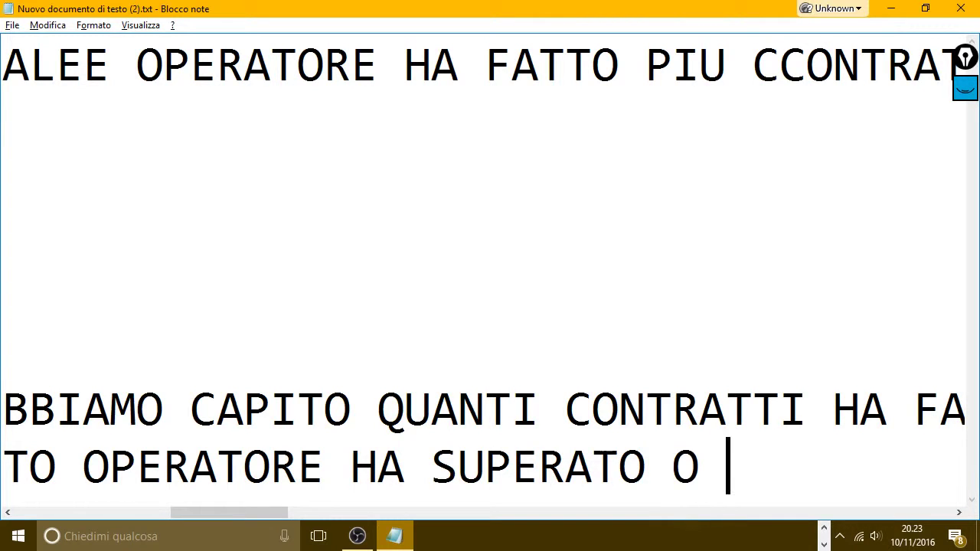
{"action": "type", "text": "RAGGIUNTO "}
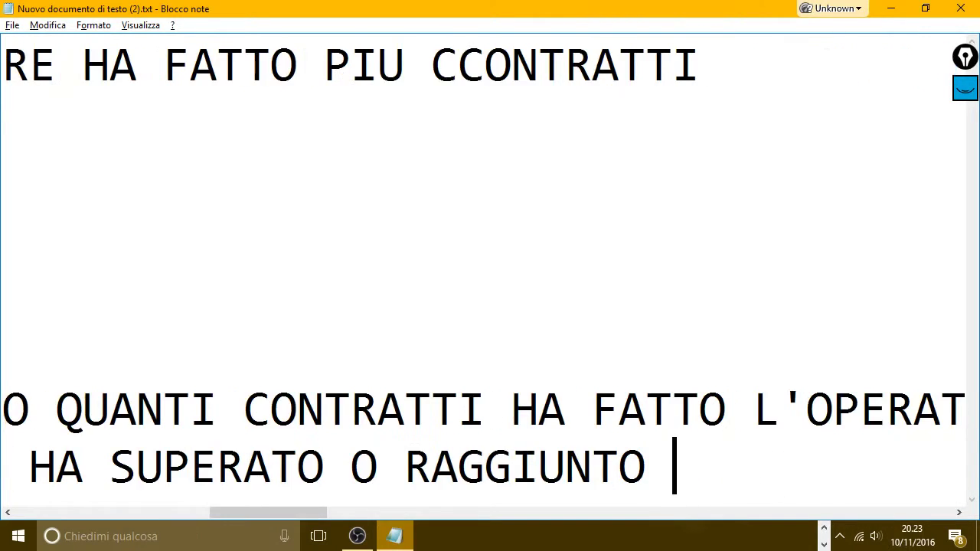
{"action": "type", "text": "UN NU"}
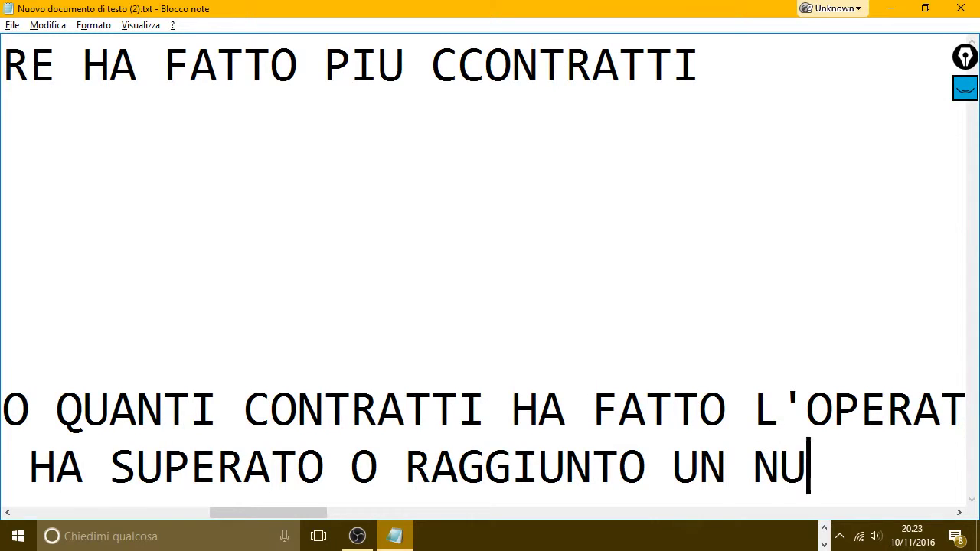
{"action": "type", "text": "MERO DI CONTRA"}
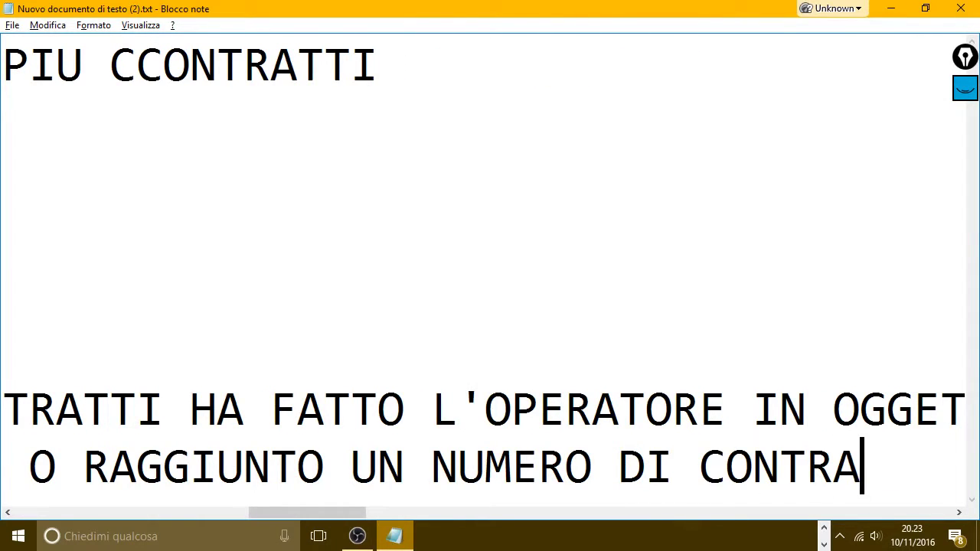
{"action": "type", "text": "TTI PRESTA"}
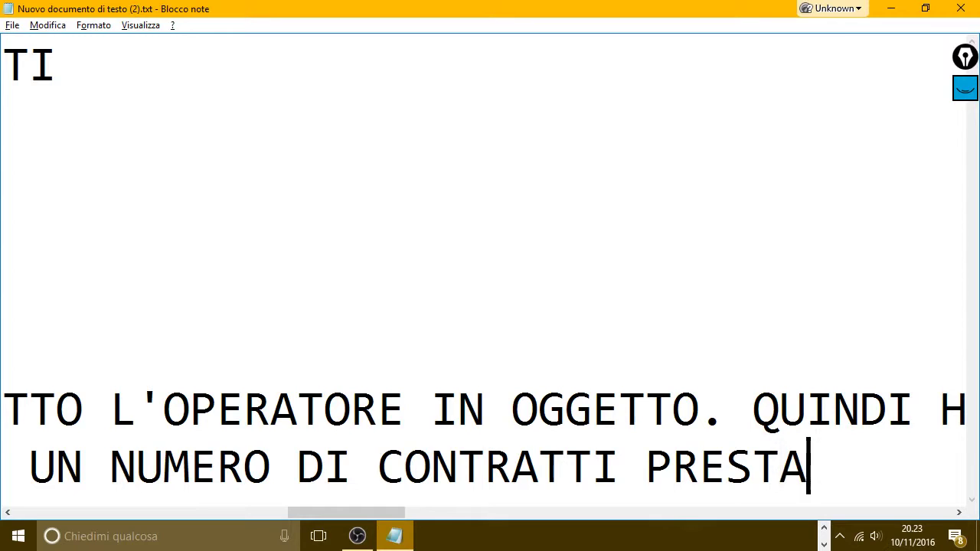
{"action": "type", "text": "BILITO."}
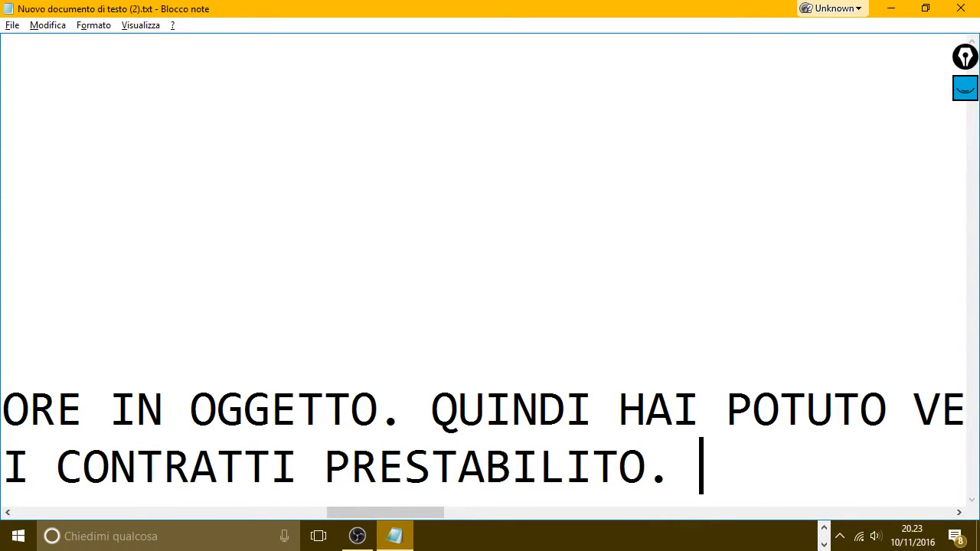
Add the line 'VADO A FARE LA FORMULA.' to the note.
{"action": "key", "text": "Return"}
{"action": "type", "text": "VADO A FAR"}
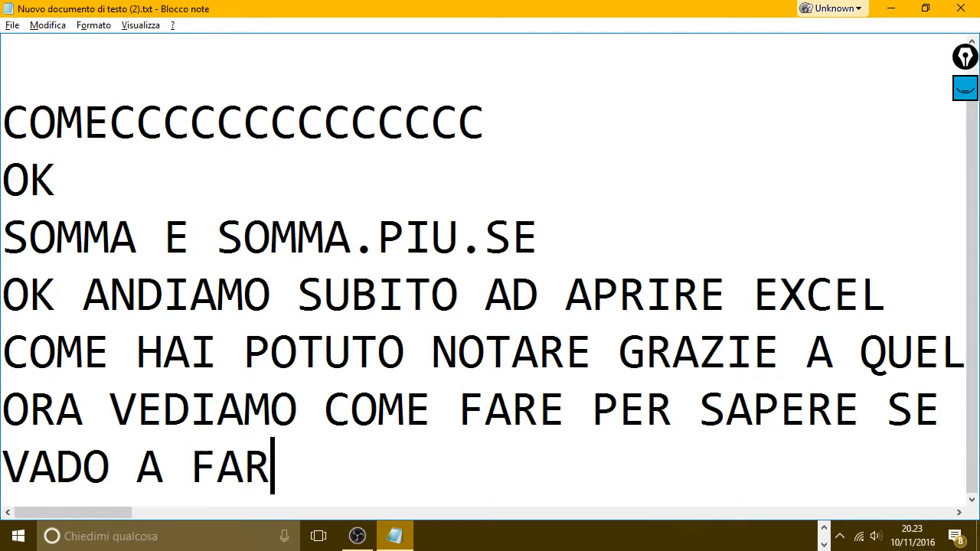
{"action": "type", "text": "E LA FO"}
{"action": "key", "text": "BackSpace"}
{"action": "key", "text": "BackSpace"}
{"action": "type", "text": "FO"}
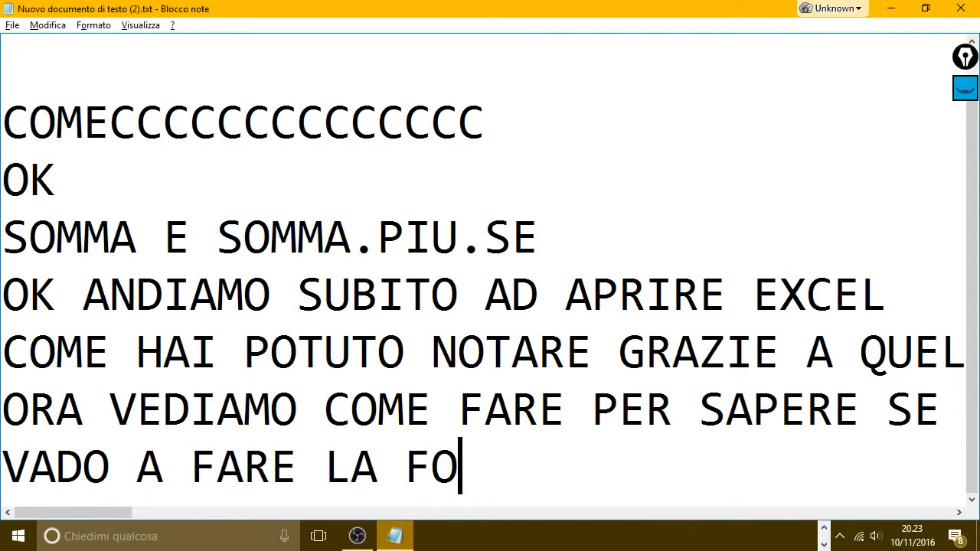
{"action": "type", "text": "RMULA"}
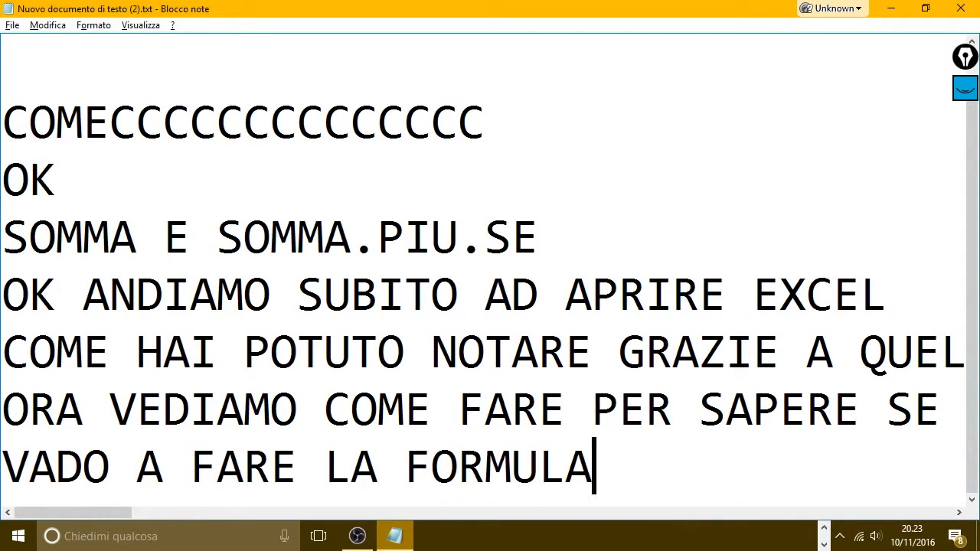
{"action": "type", "text": "."}
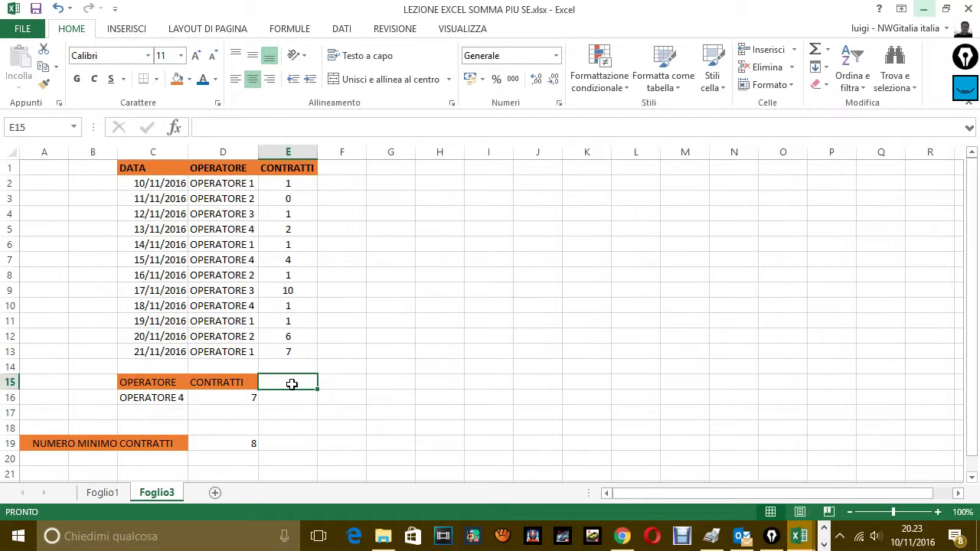
Discard a stray entry and start the formula =SE( in E15.
{"action": "type", "text": "="}
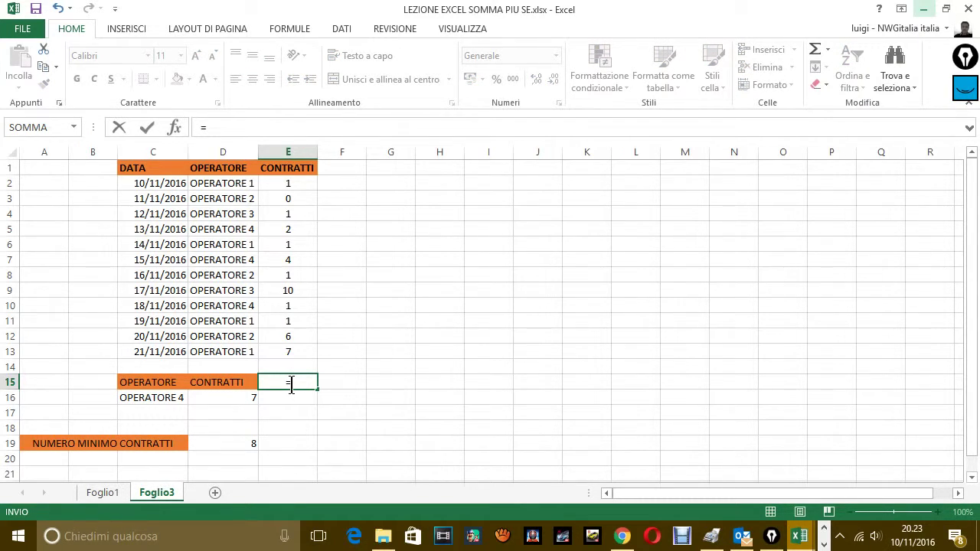
{"action": "left_click", "coordinate": [339, 382]}
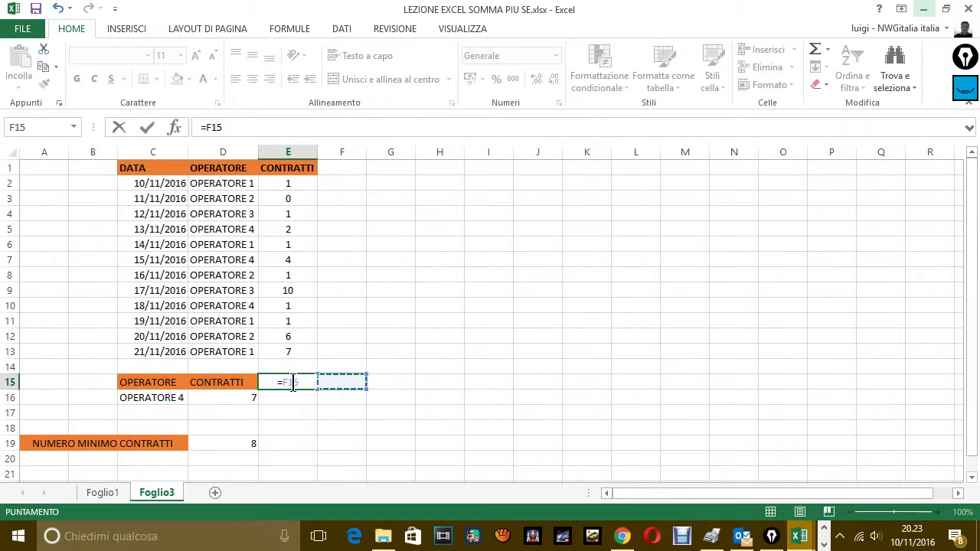
{"action": "key", "text": "Escape"}
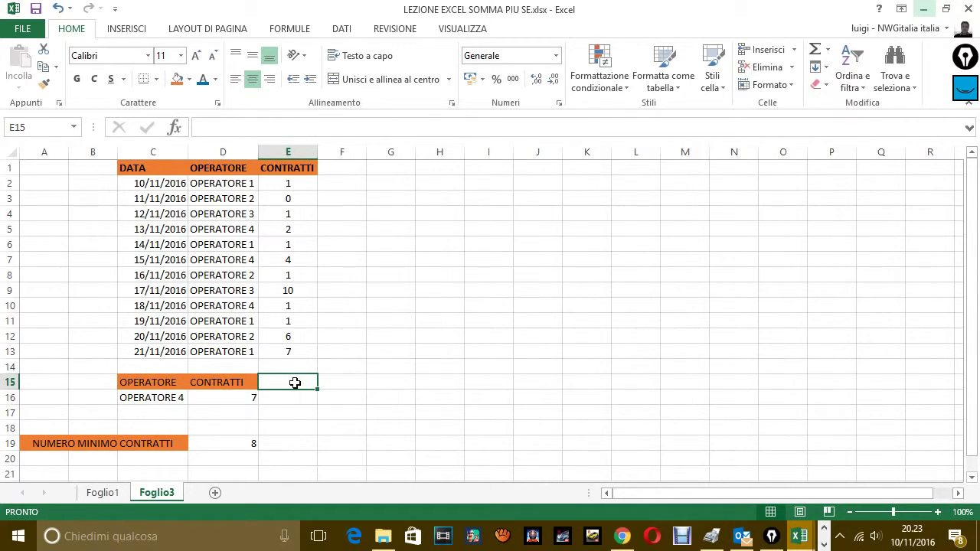
{"action": "type", "text": "="}
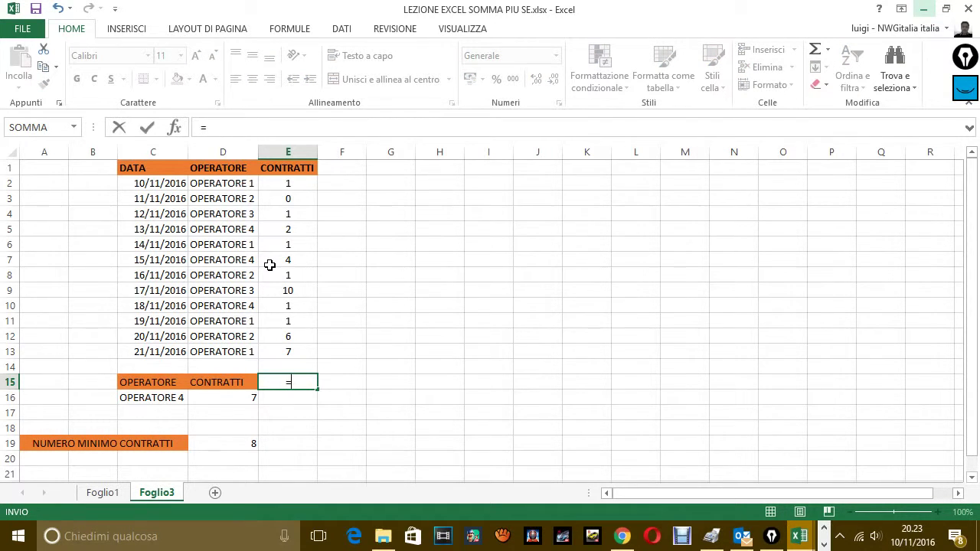
{"action": "type", "text": "SE"}
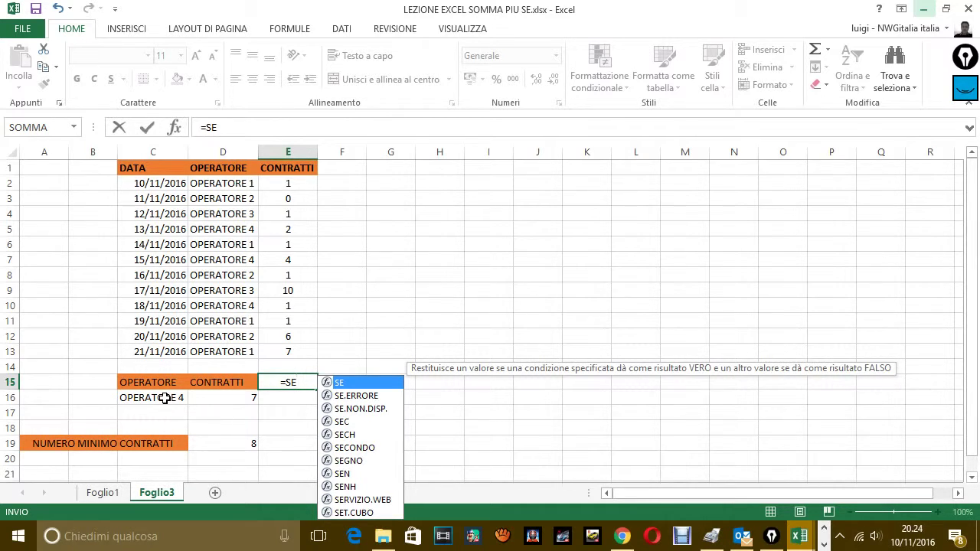
{"action": "type", "text": "("}
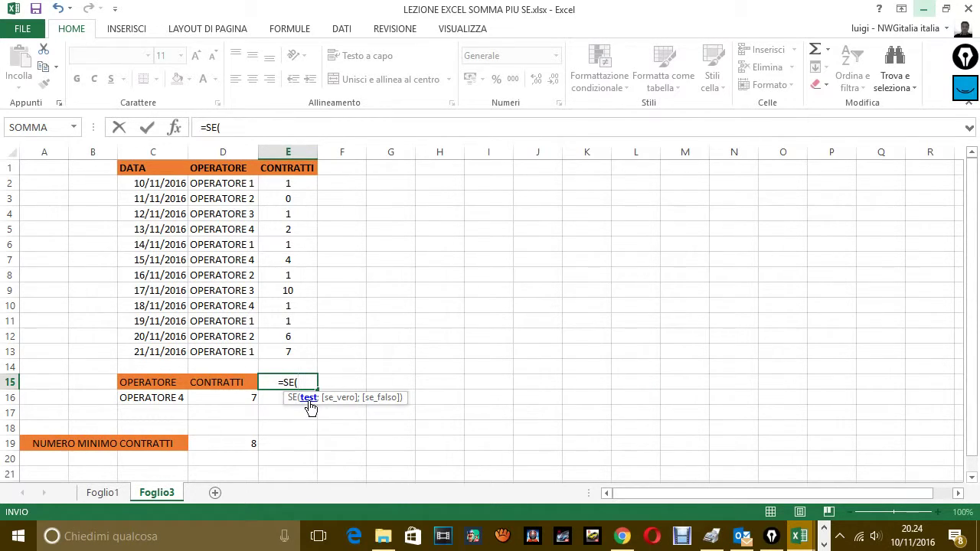
Build the condition C16>=D19 inside E15's SE formula.
{"action": "left_click", "coordinate": [162, 401]}
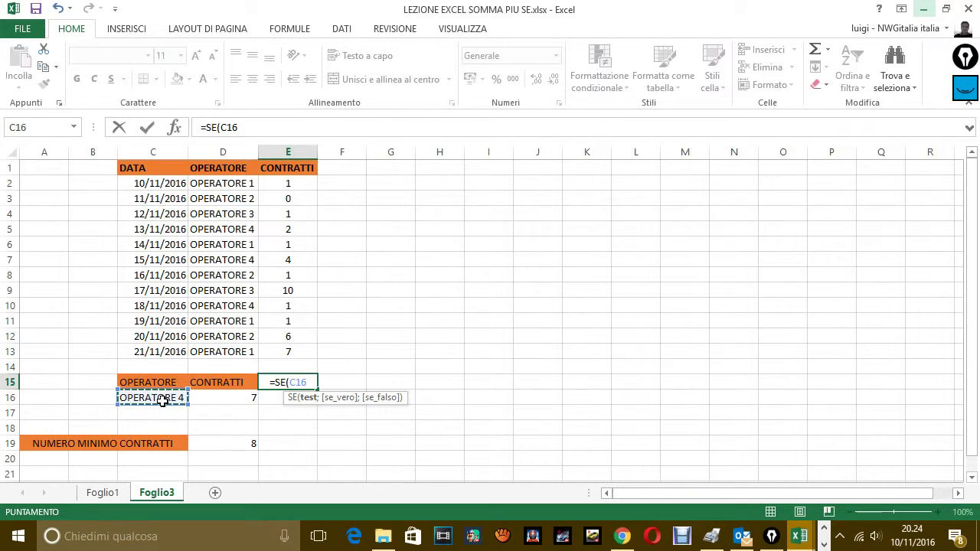
{"action": "type", "text": "<"}
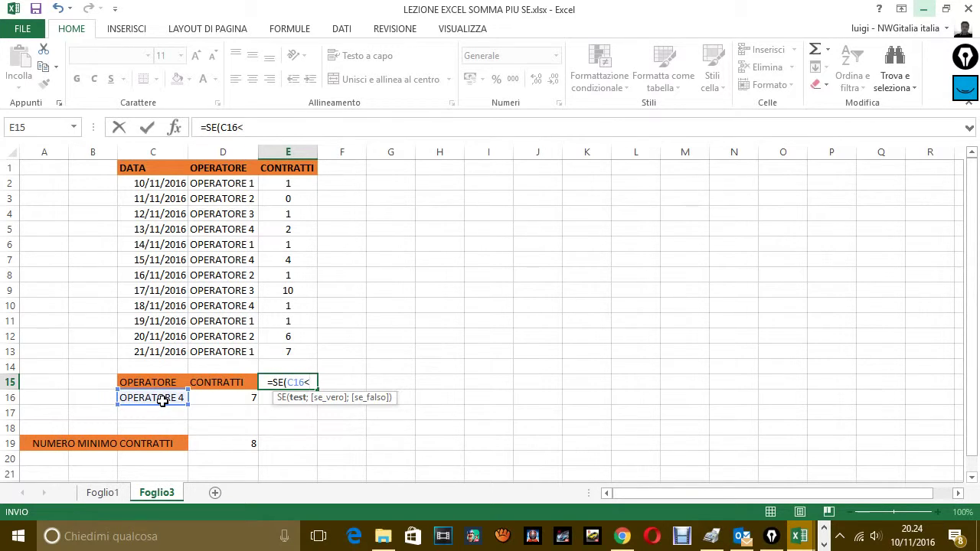
{"action": "key", "text": "BackSpace"}
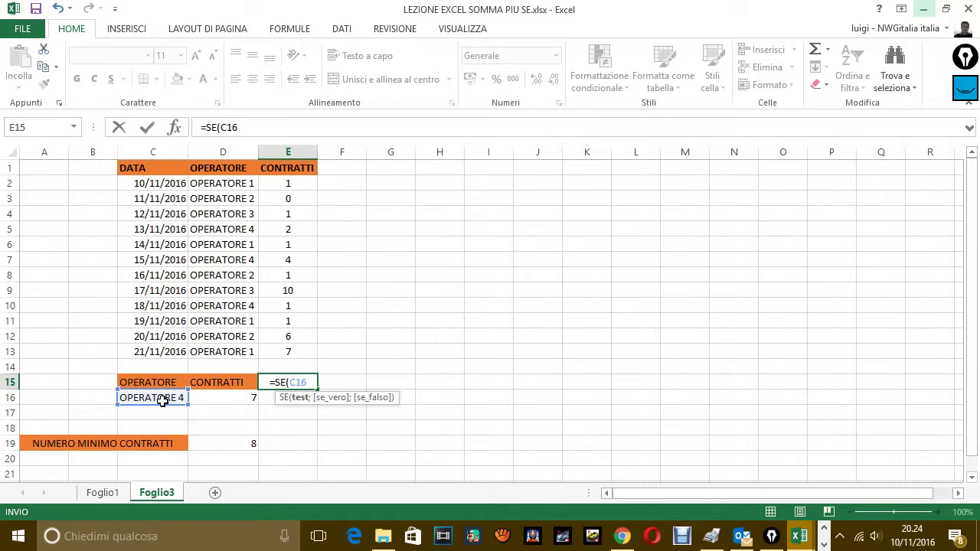
{"action": "type", "text": ">"}
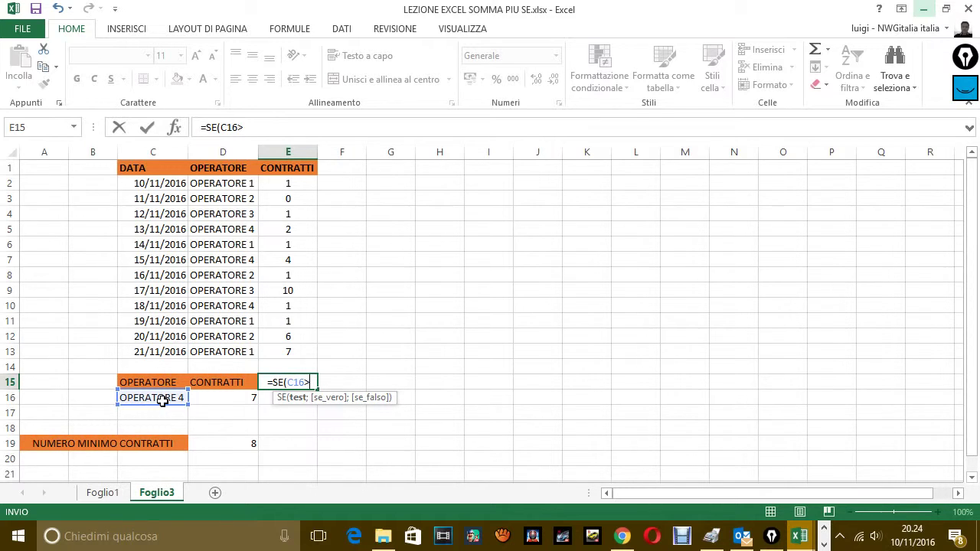
{"action": "left_click", "coordinate": [246, 445]}
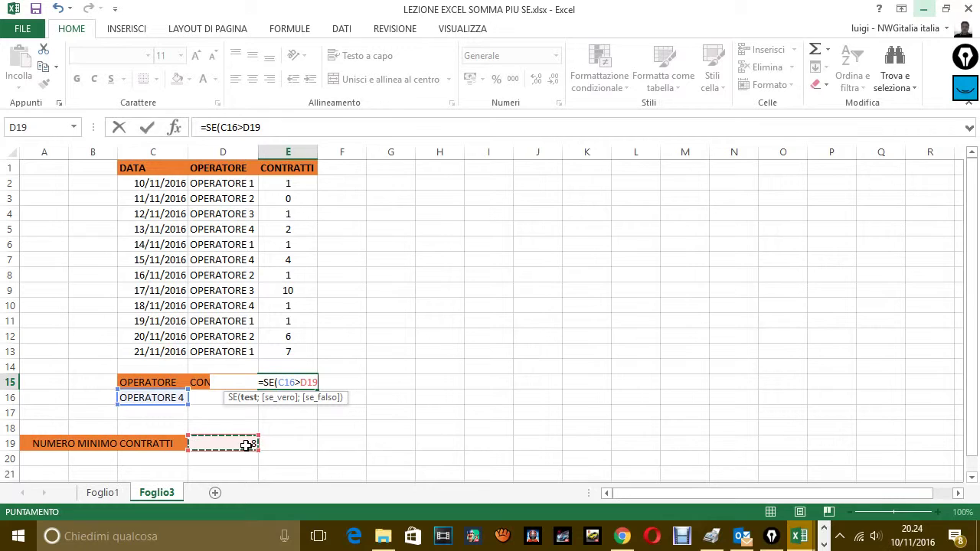
{"action": "left_click", "coordinate": [298, 383]}
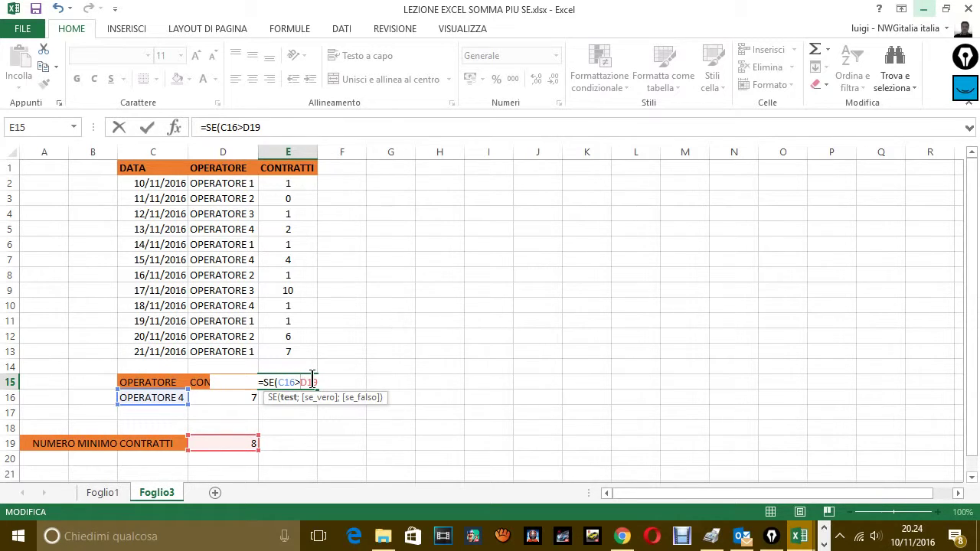
{"action": "type", "text": "="}
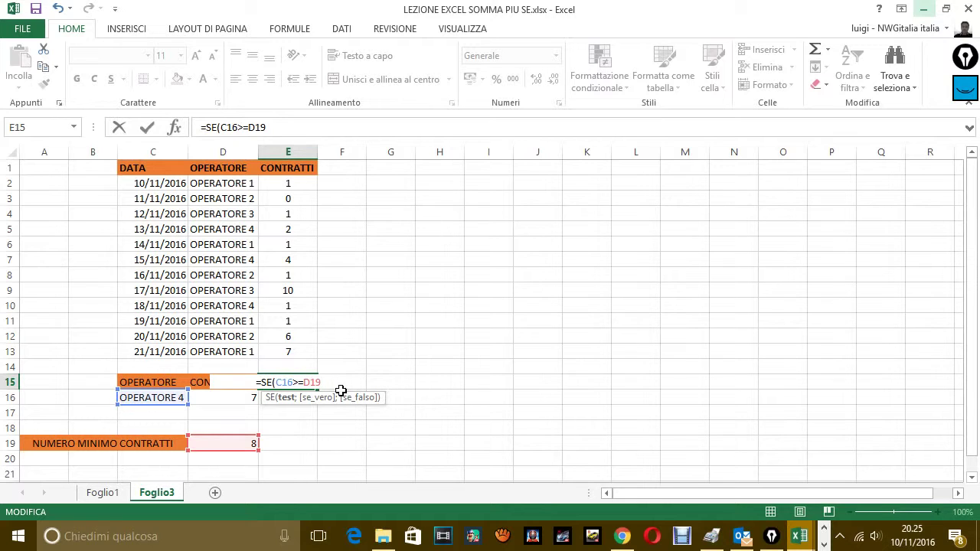
Add the results "OK" and "NO" to complete =SE(C16>=D19;"OK";"NO").
{"action": "type", "text": ";"}
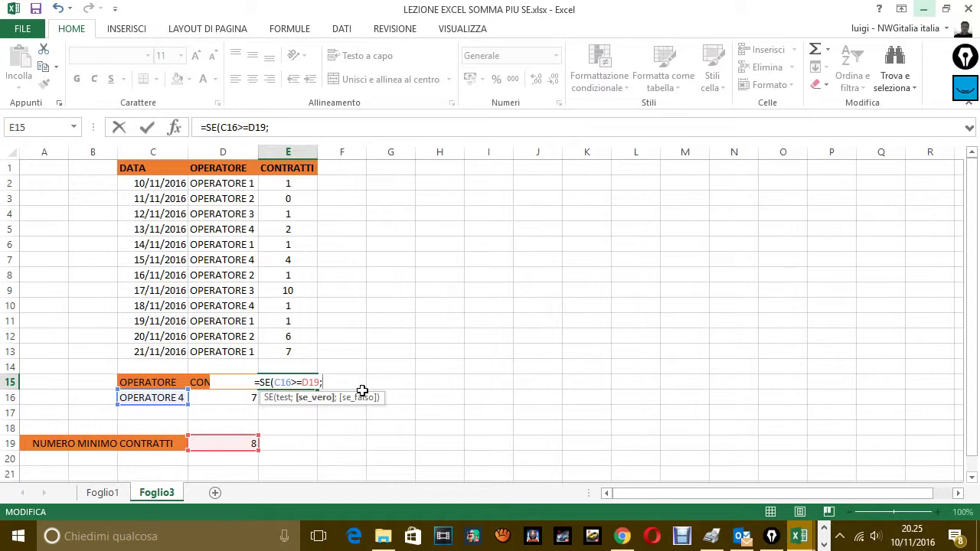
{"action": "type", "text": "\""}
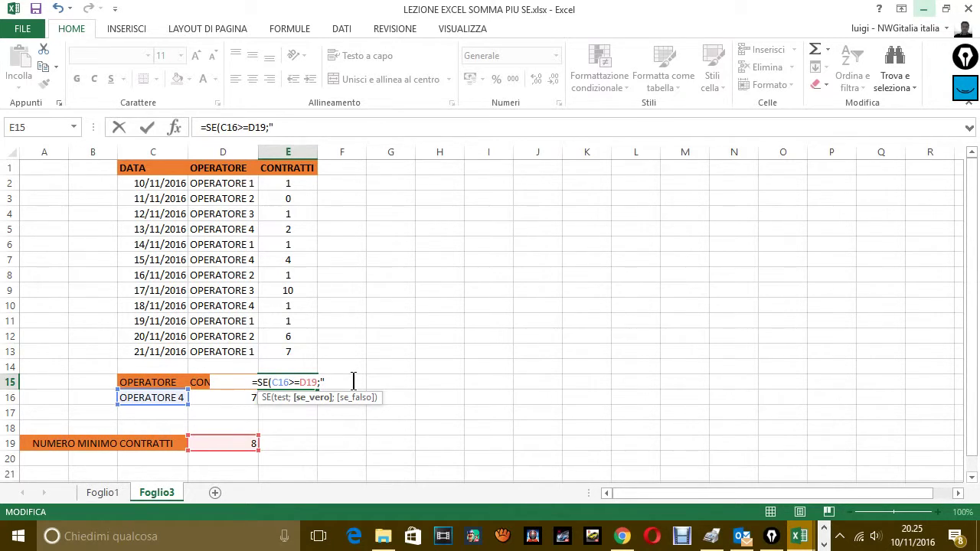
{"action": "type", "text": "OK"}
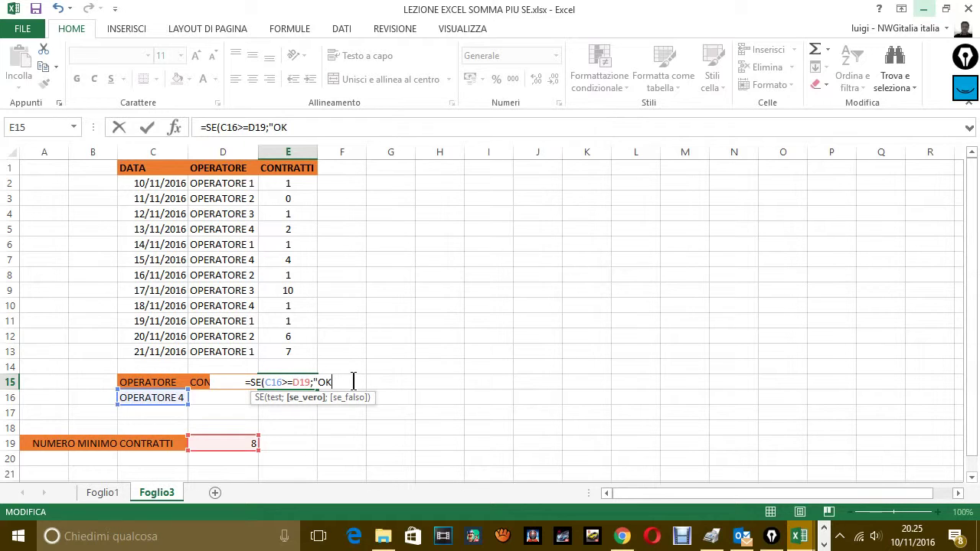
{"action": "type", "text": "\""}
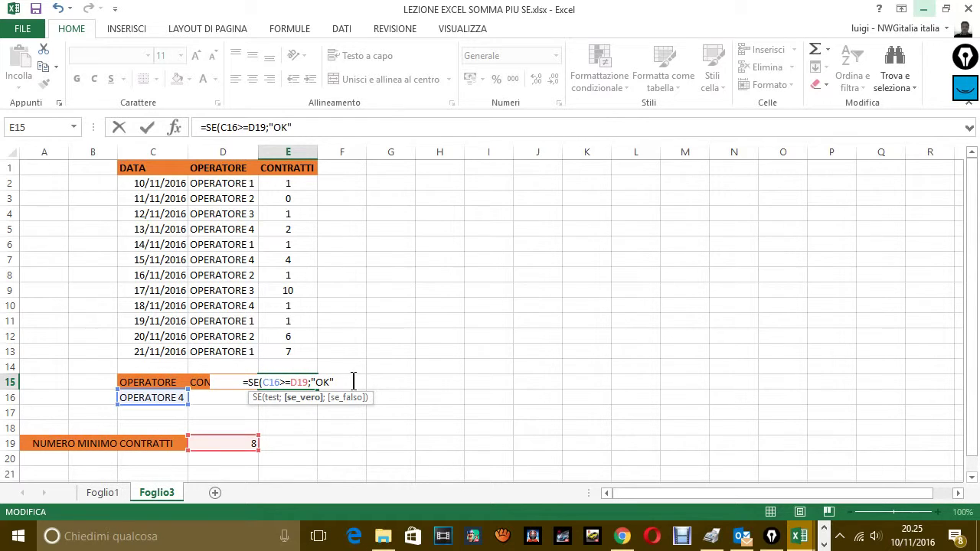
{"action": "type", "text": ";"}
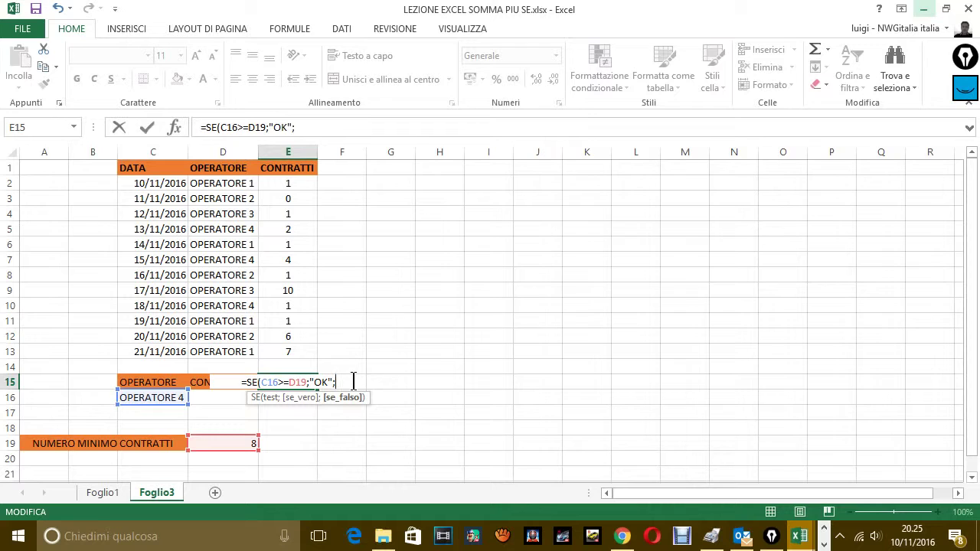
{"action": "type", "text": "\"N"}
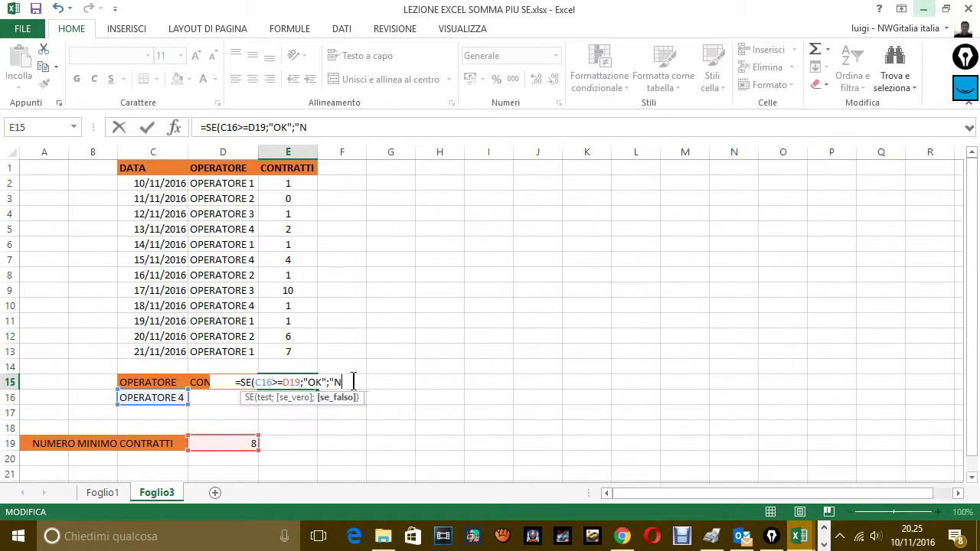
{"action": "type", "text": "O\""}
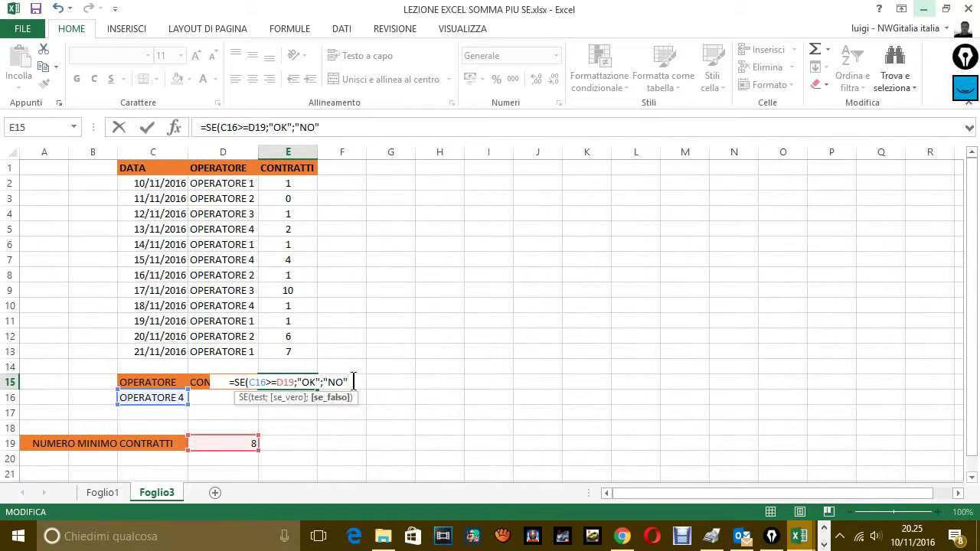
{"action": "type", "text": ")"}
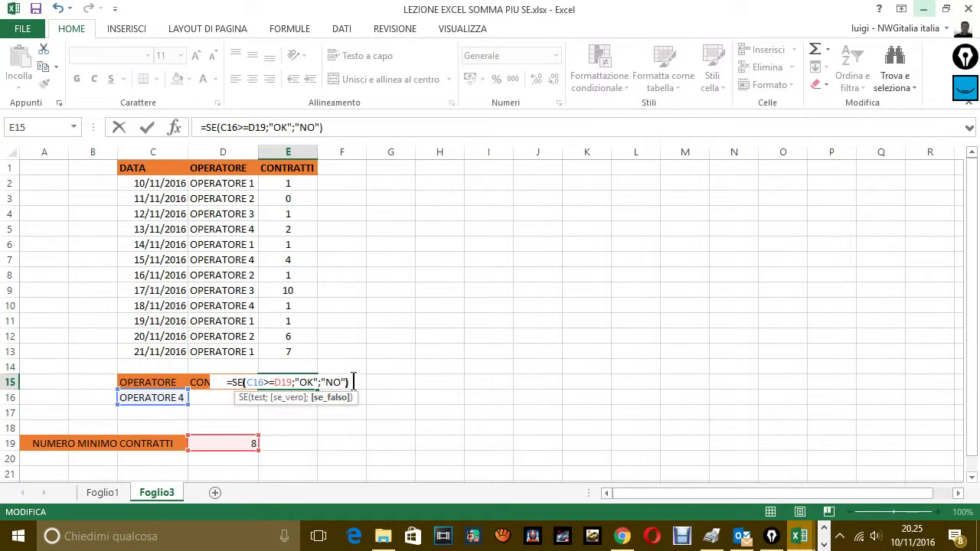
Commit the SE formula in E15 and inspect C16 and E15.
{"action": "key", "text": "Return"}
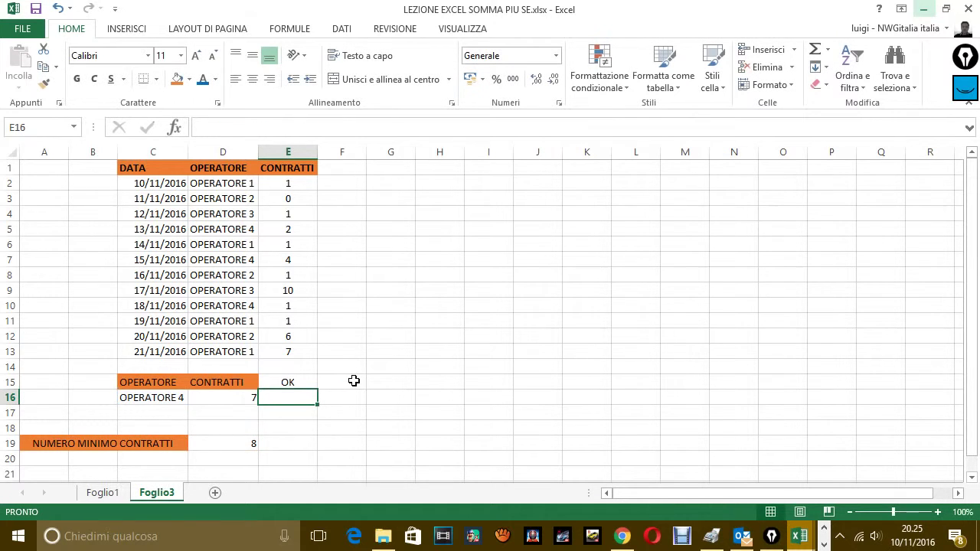
{"action": "left_click", "coordinate": [168, 403]}
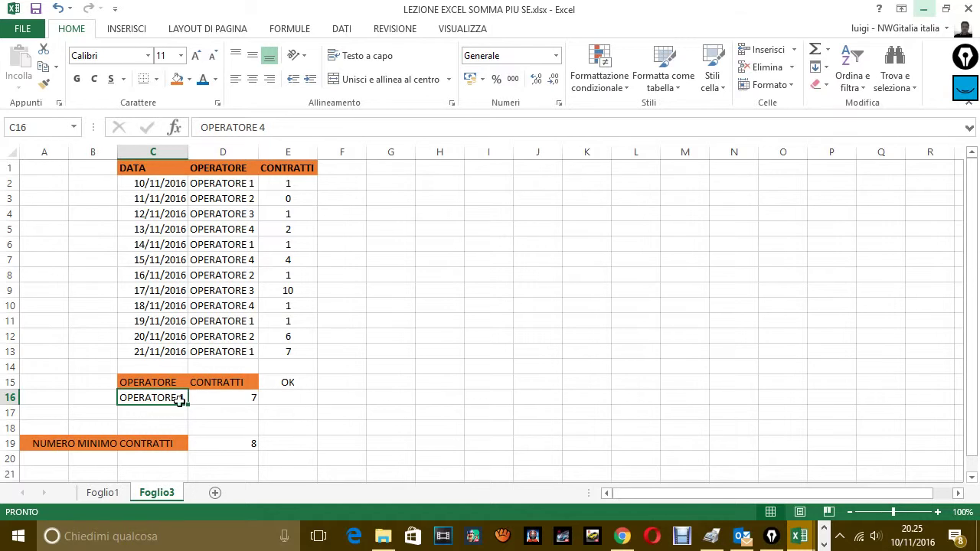
{"action": "left_click", "coordinate": [285, 387]}
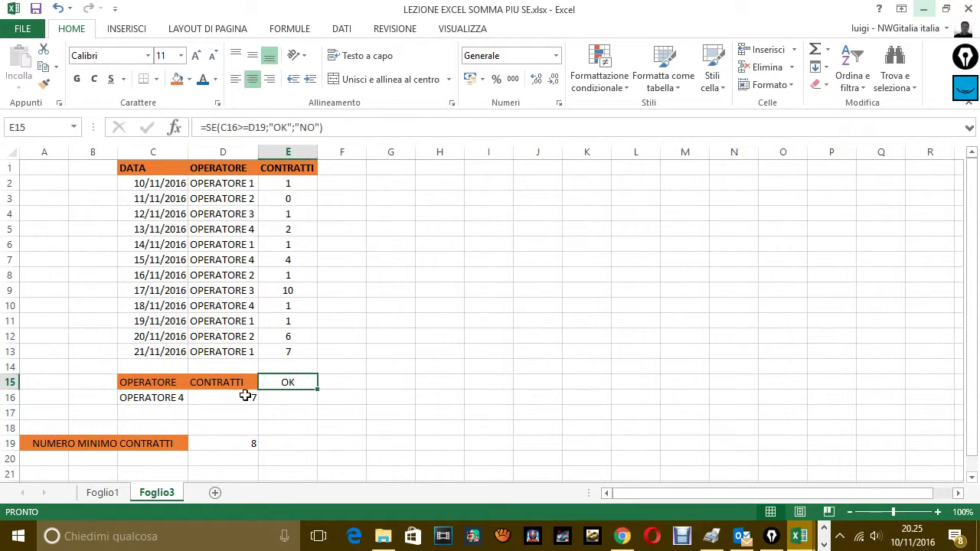
{"action": "left_click", "coordinate": [175, 400]}
{"action": "left_click", "coordinate": [269, 384]}
Switch the operator in C16 to OPERATORE 3.
{"action": "left_click", "coordinate": [232, 298]}
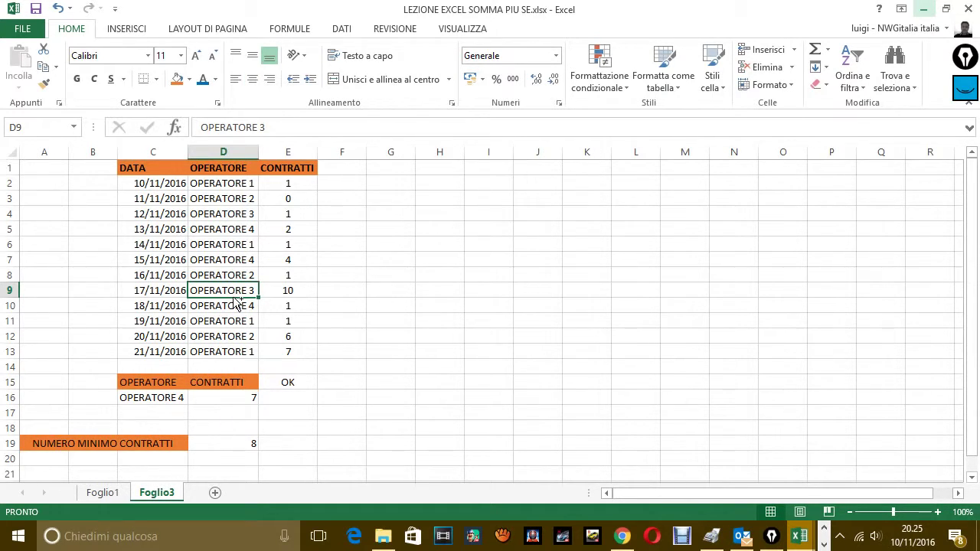
{"action": "key", "text": "ctrl+c"}
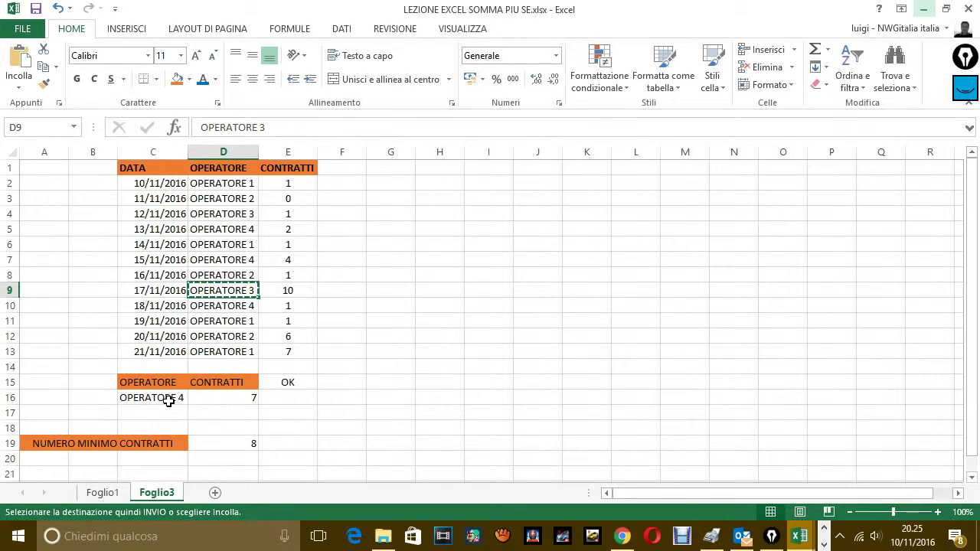
{"action": "left_click", "coordinate": [170, 404]}
{"action": "key", "text": "ctrl+v"}
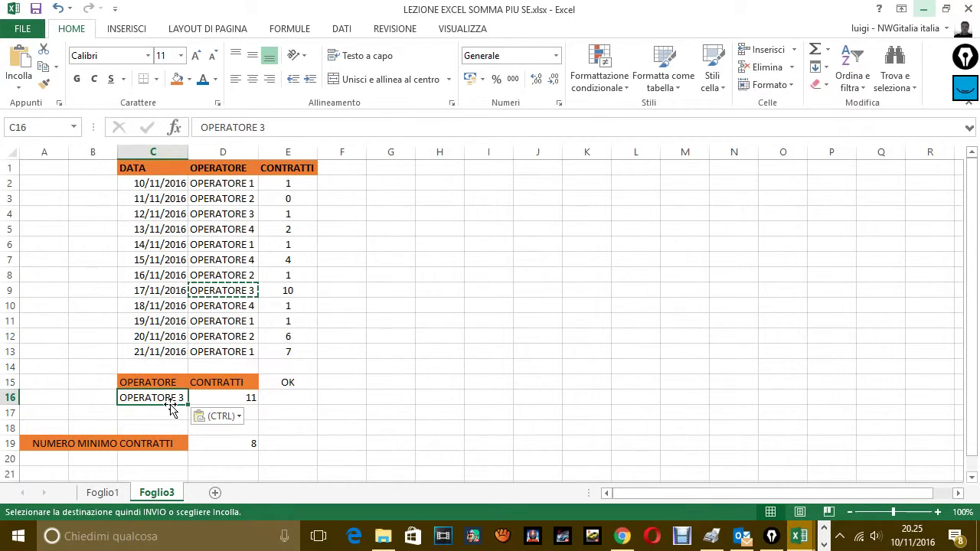
{"action": "key", "text": "Escape"}
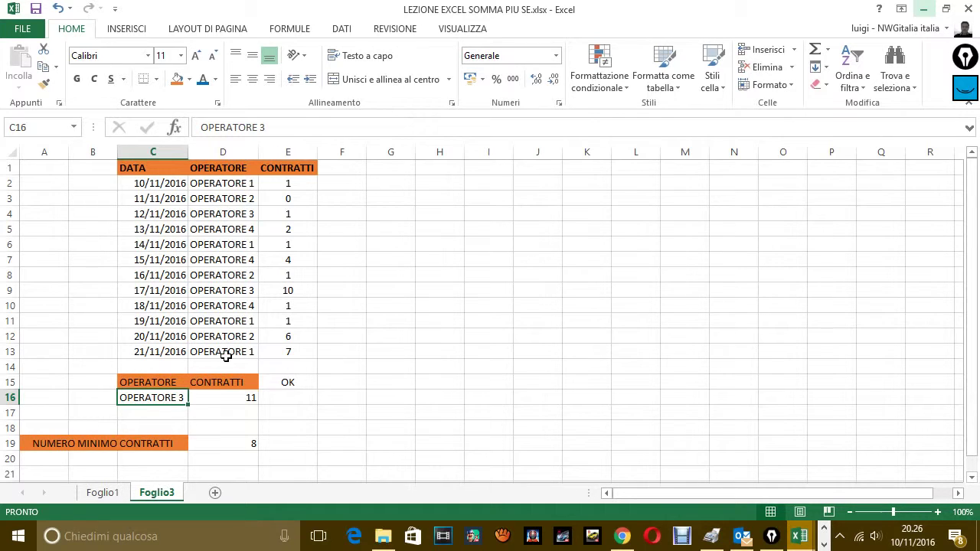
Switch C16 to OPERATORE 2, bringing D16 to 7 with E15 showing OK.
{"action": "left_click", "coordinate": [237, 198]}
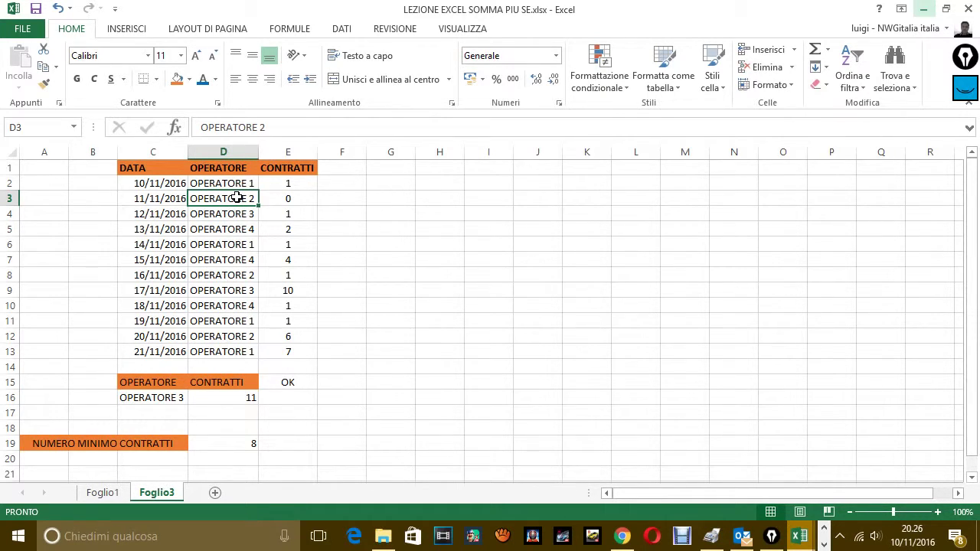
{"action": "key", "text": "ctrl+c"}
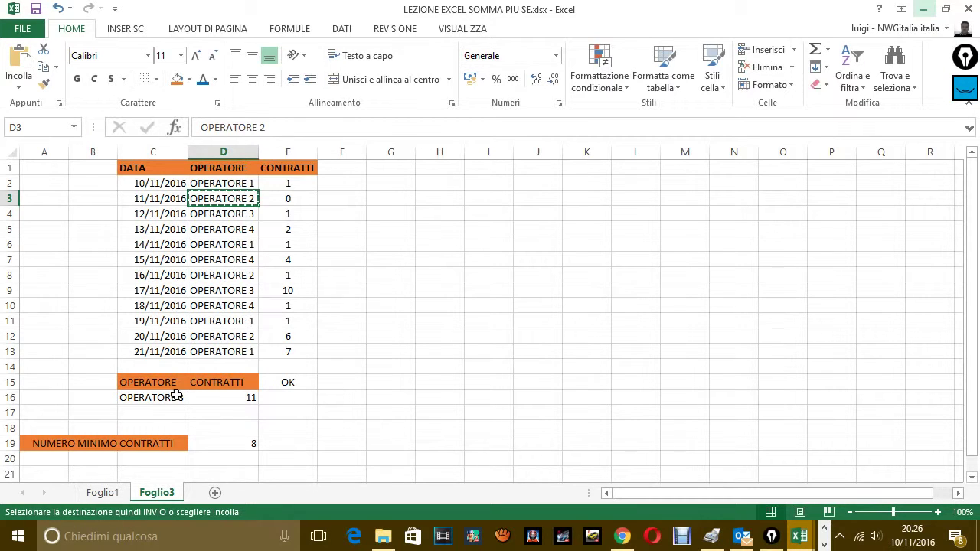
{"action": "left_click", "coordinate": [175, 397]}
{"action": "key", "text": "ctrl+v"}
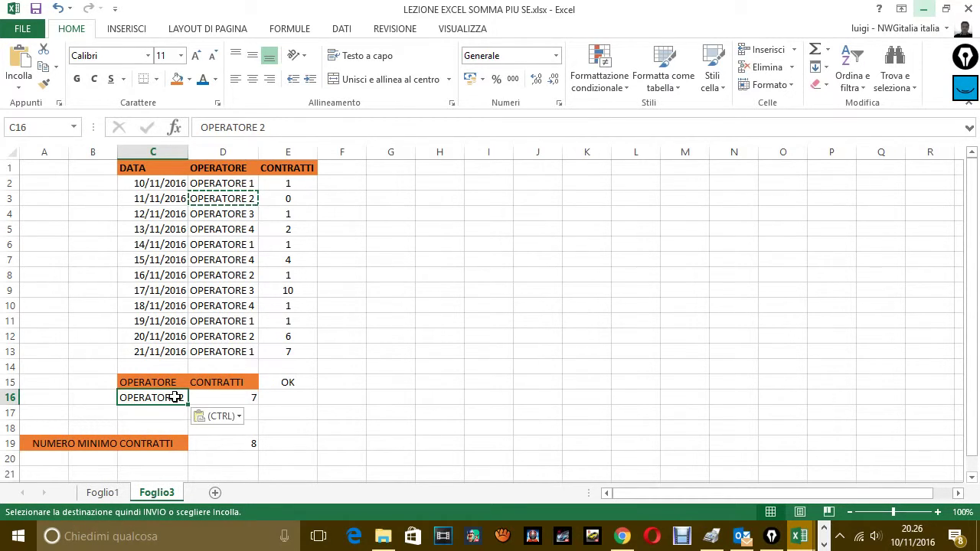
{"action": "left_click", "coordinate": [329, 424]}
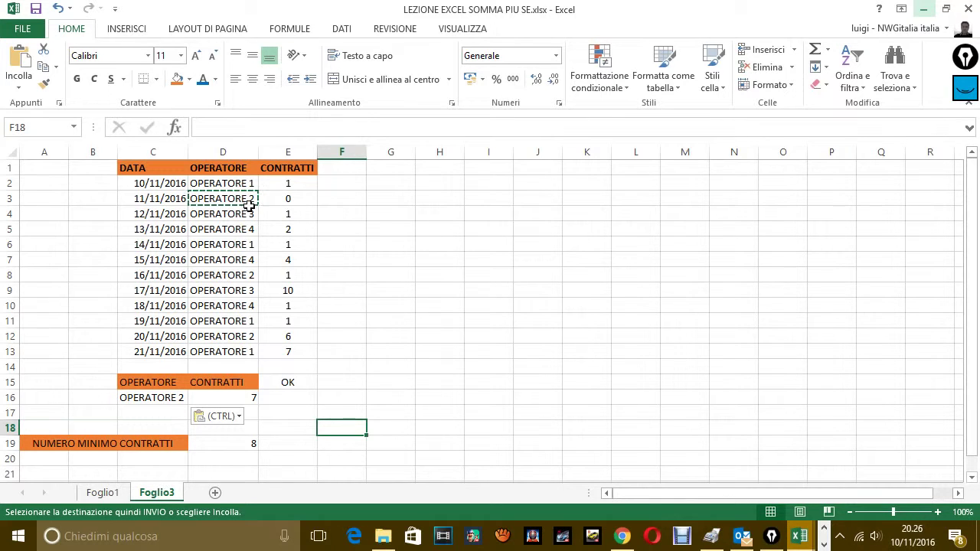
Enter 0 contracts for OPERATORE 2 on 16/11/2016 in E8, dropping D16 to 6.
{"action": "left_click", "coordinate": [243, 279]}
{"action": "left_click", "coordinate": [280, 274]}
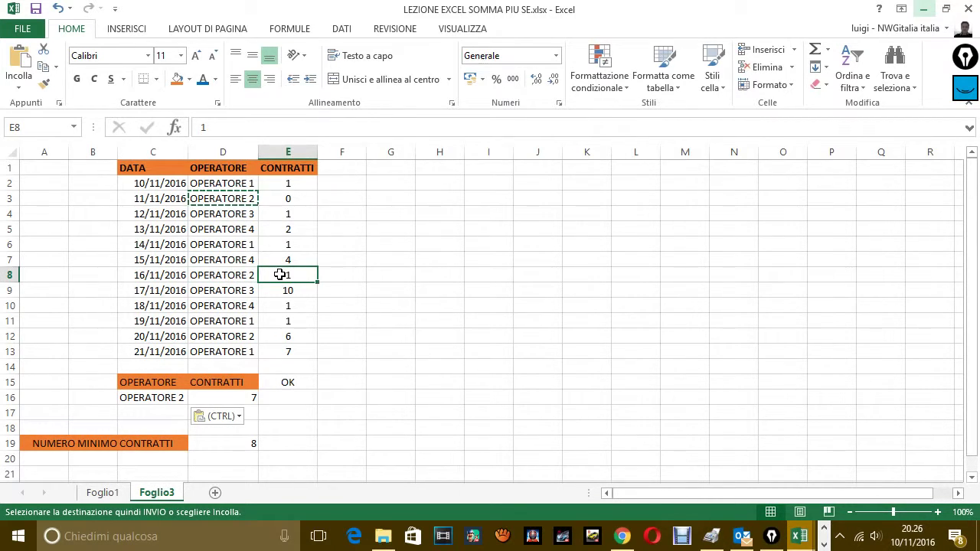
{"action": "type", "text": "0"}
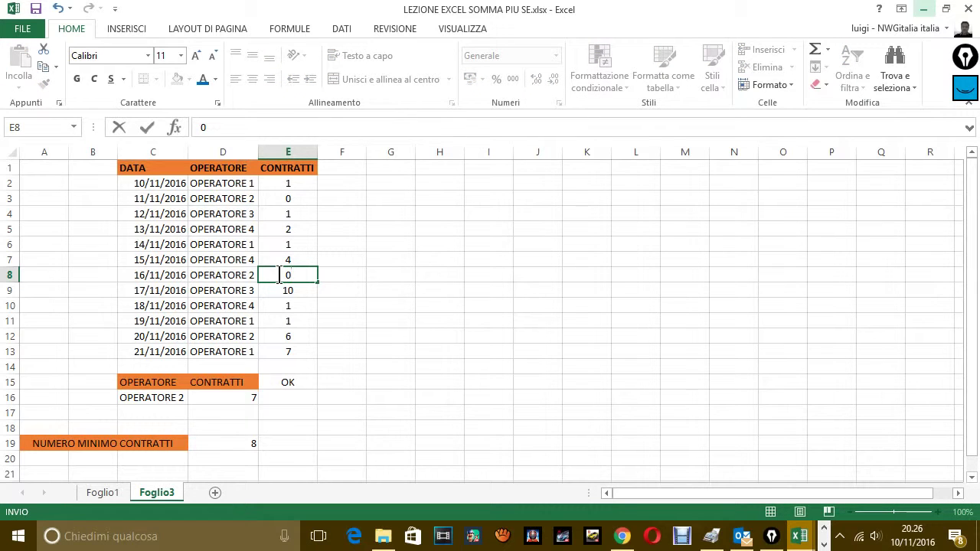
{"action": "left_click", "coordinate": [289, 384]}
{"action": "type", "text": "=SE(C16>=D19;\"OK\";\"NO\")"}
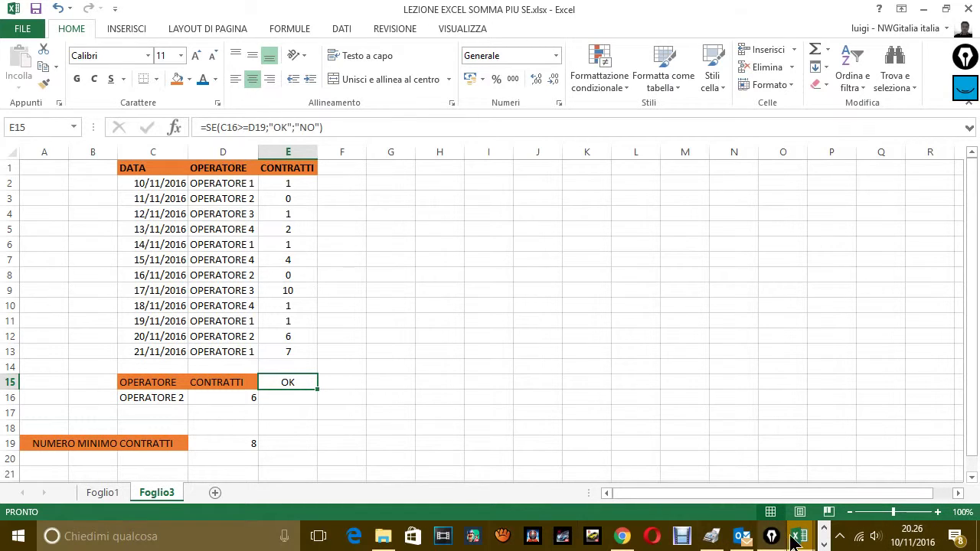
In Notepad, add 'PARDON, QUALCOSA NON FUNZIONA NELLA FORMULA.' and 'UN ATTIMO DI PAZIENZA.'.
{"action": "left_click", "coordinate": [824, 544]}
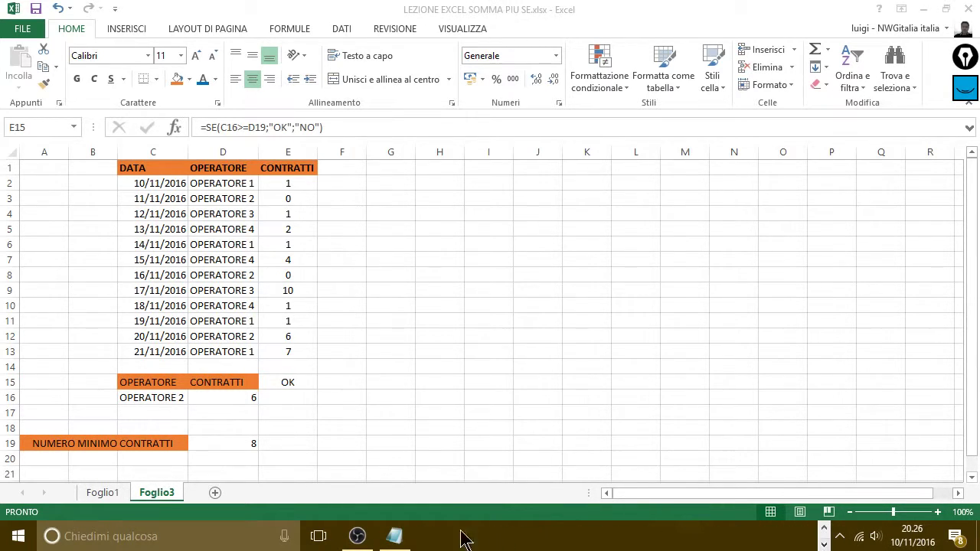
{"action": "left_click", "coordinate": [406, 538]}
{"action": "key", "text": "Return"}
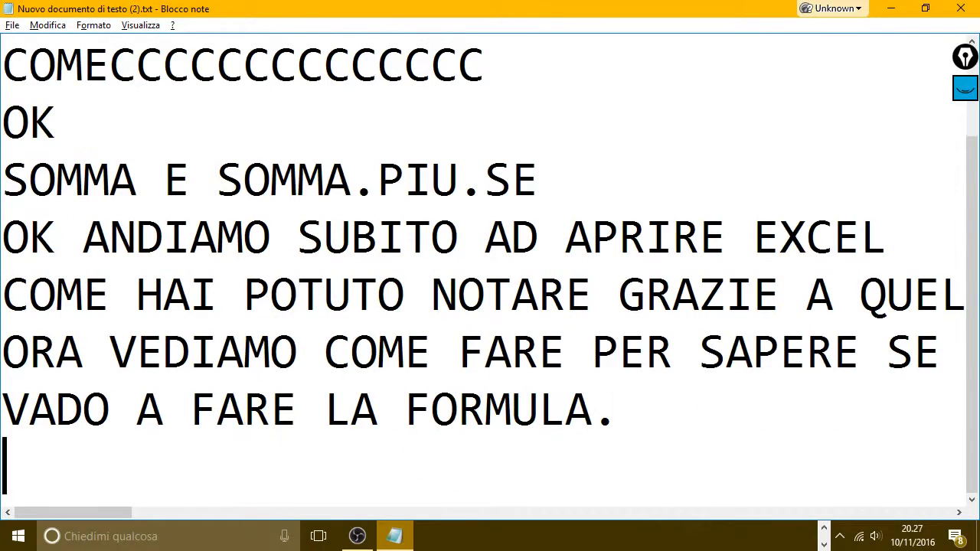
{"action": "type", "text": "PARDON,"}
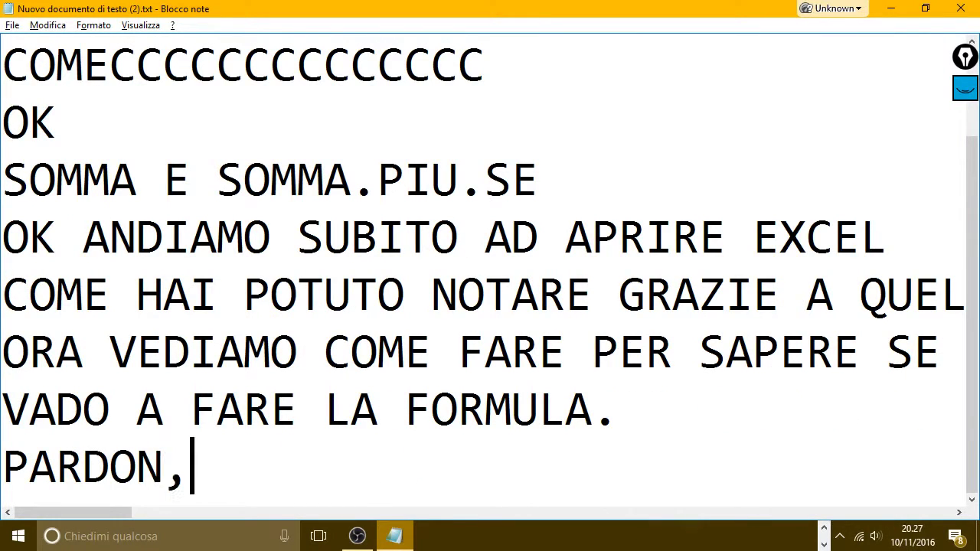
{"action": "type", "text": " QUALCOSA NON FU"}
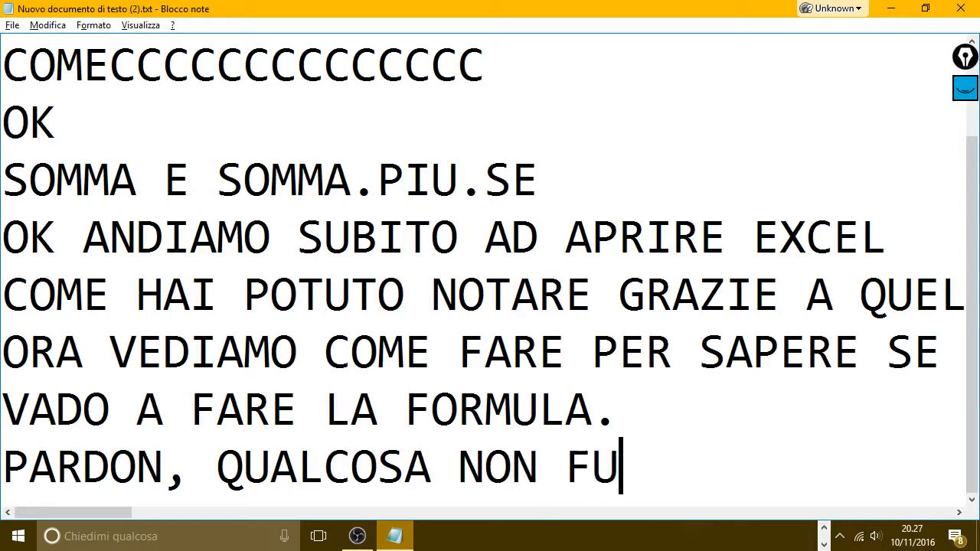
{"action": "type", "text": "NZIONA NELLA FORM"}
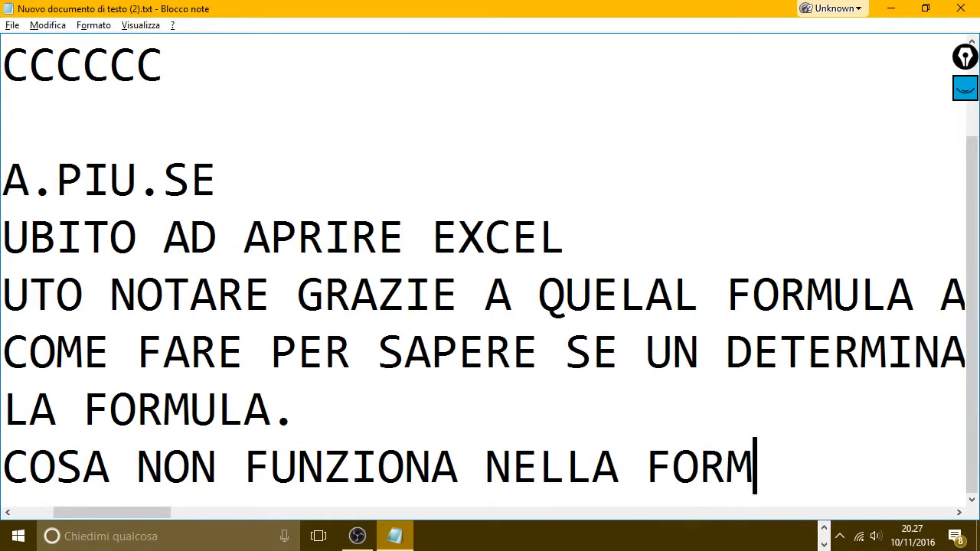
{"action": "type", "text": "ULA. O"}
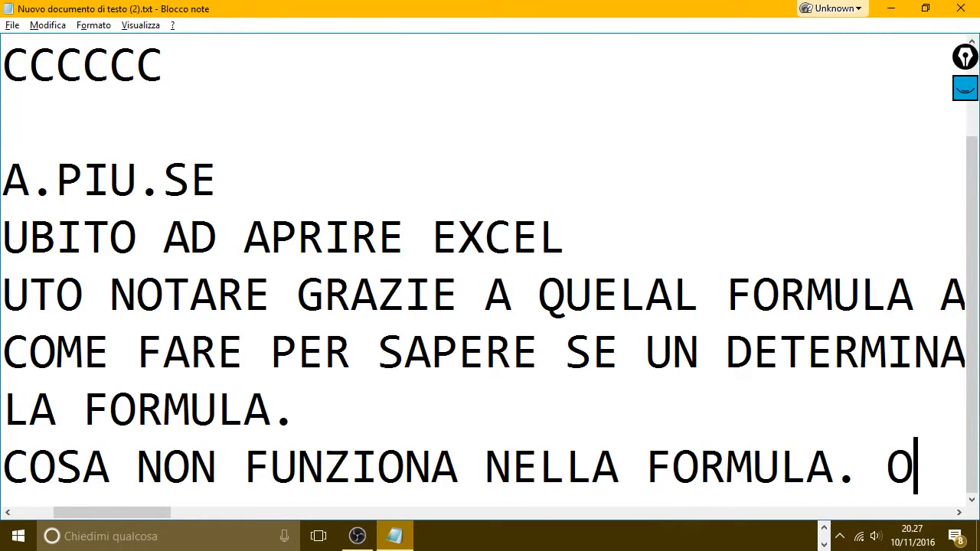
{"action": "type", "text": "R"}
{"action": "key", "text": "BackSpace"}
{"action": "key", "text": "BackSpace"}
{"action": "key", "text": "Return"}
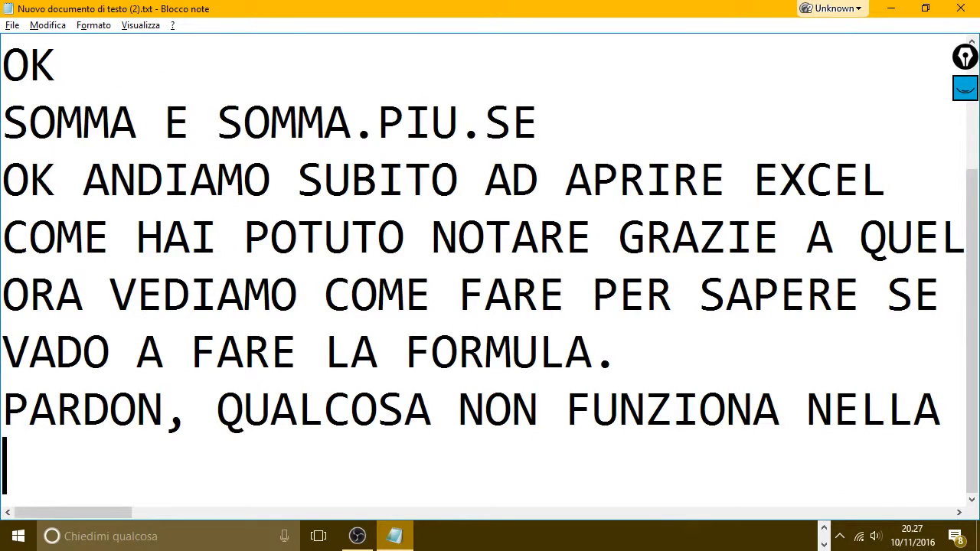
{"action": "type", "text": "UN ATTIMO DI"}
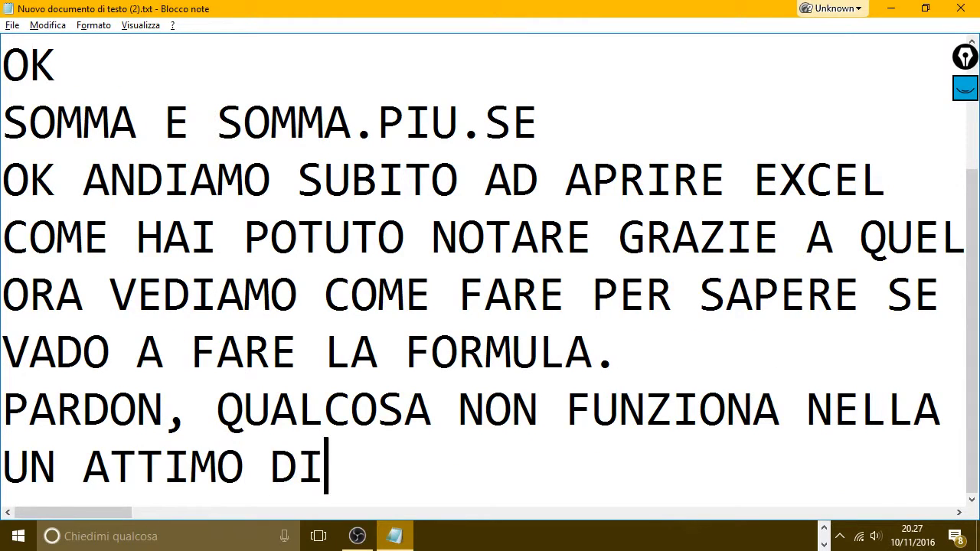
{"action": "type", "text": " PAZIENZ"}
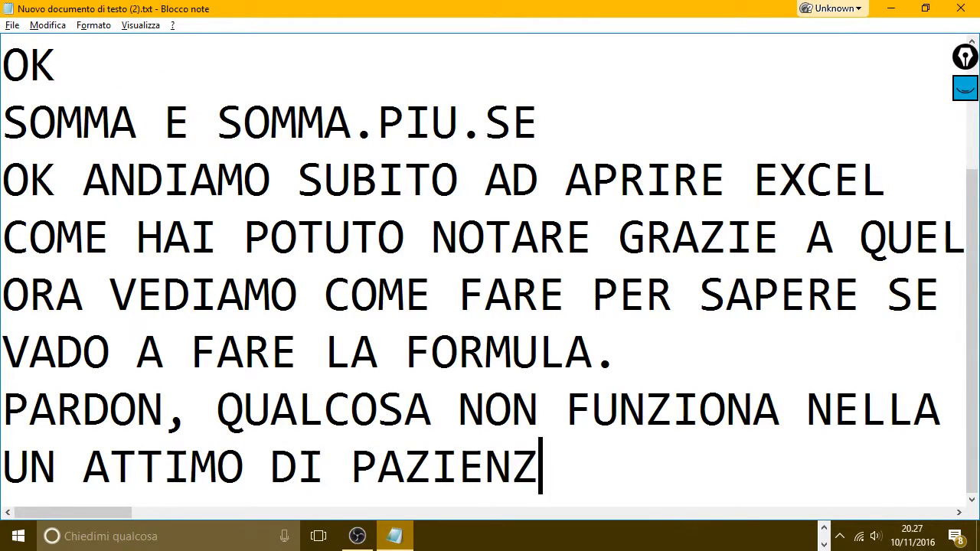
{"action": "type", "text": "A."}
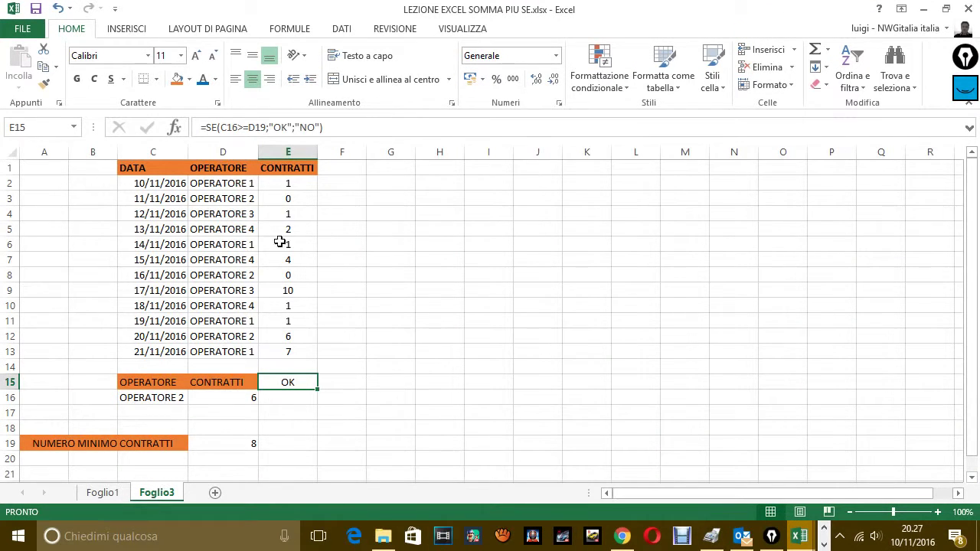
{"action": "left_click", "coordinate": [223, 127]}
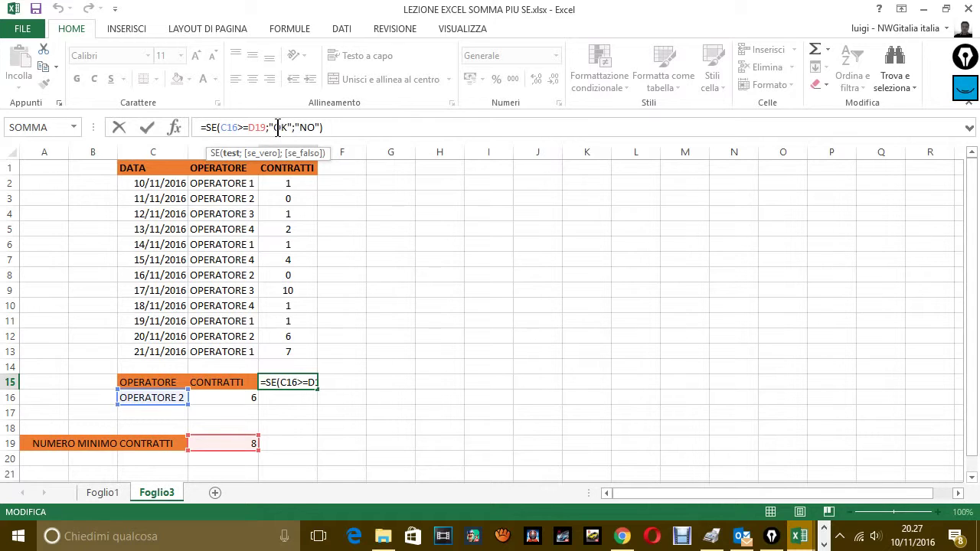
{"action": "left_click", "coordinate": [360, 385]}
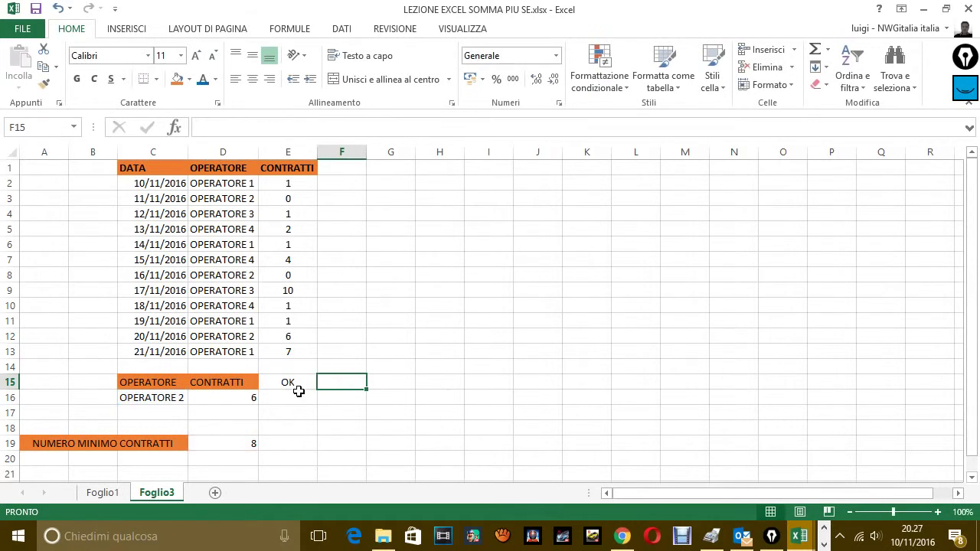
{"action": "left_click", "coordinate": [289, 386]}
{"action": "left_click", "coordinate": [167, 400]}
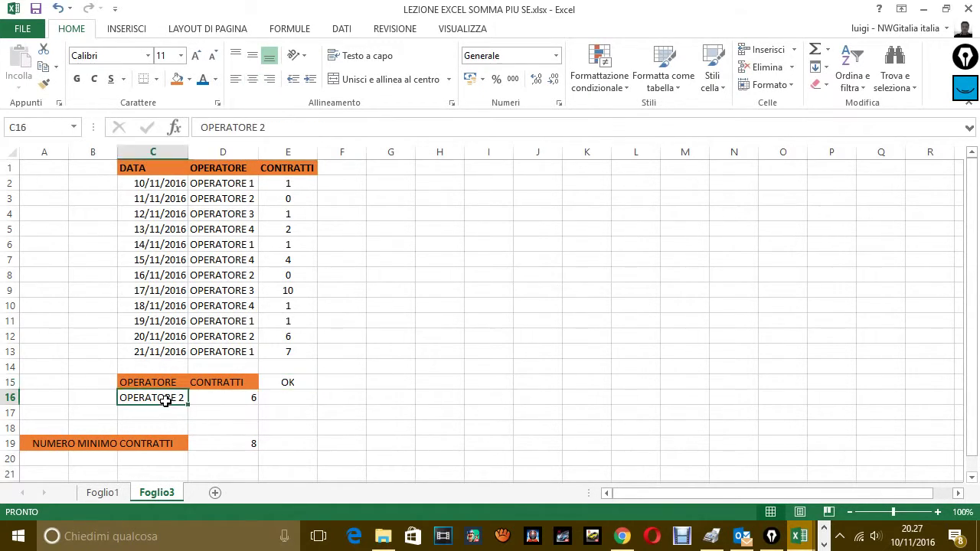
{"action": "left_click", "coordinate": [230, 411]}
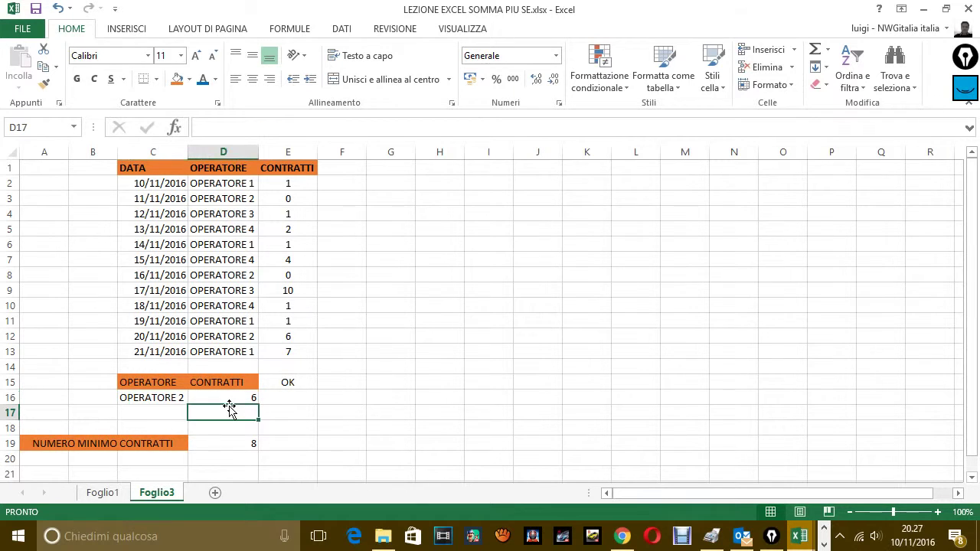
{"action": "left_click", "coordinate": [240, 397]}
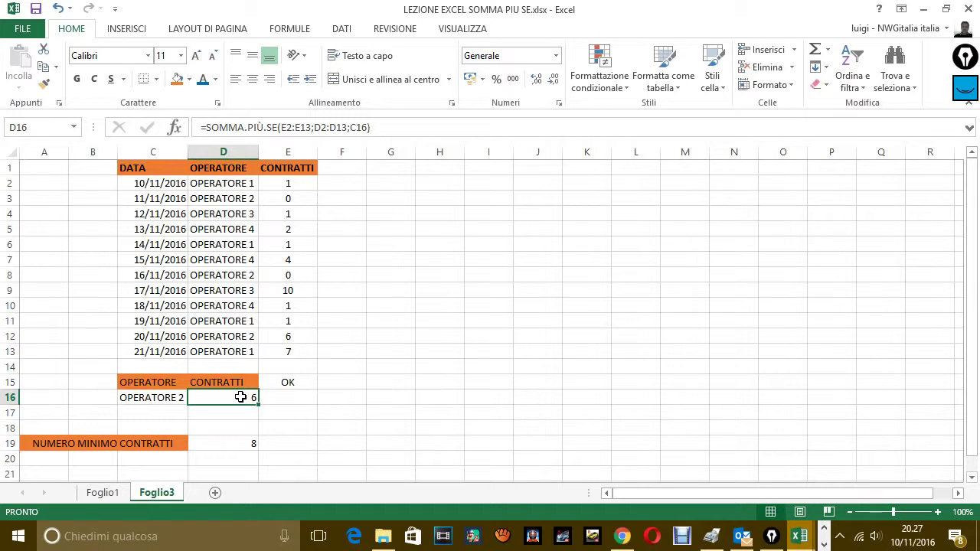
{"action": "left_click", "coordinate": [289, 384]}
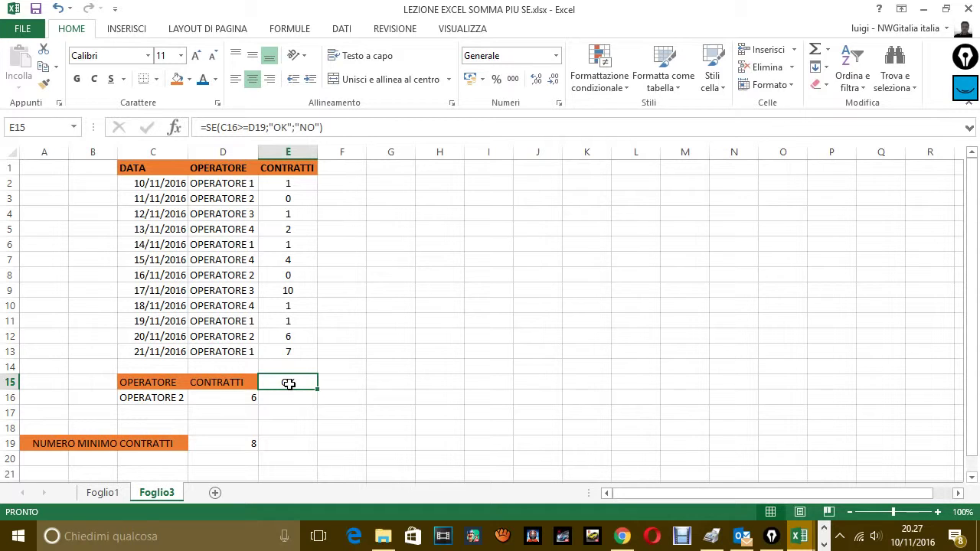
{"action": "left_click", "coordinate": [247, 292]}
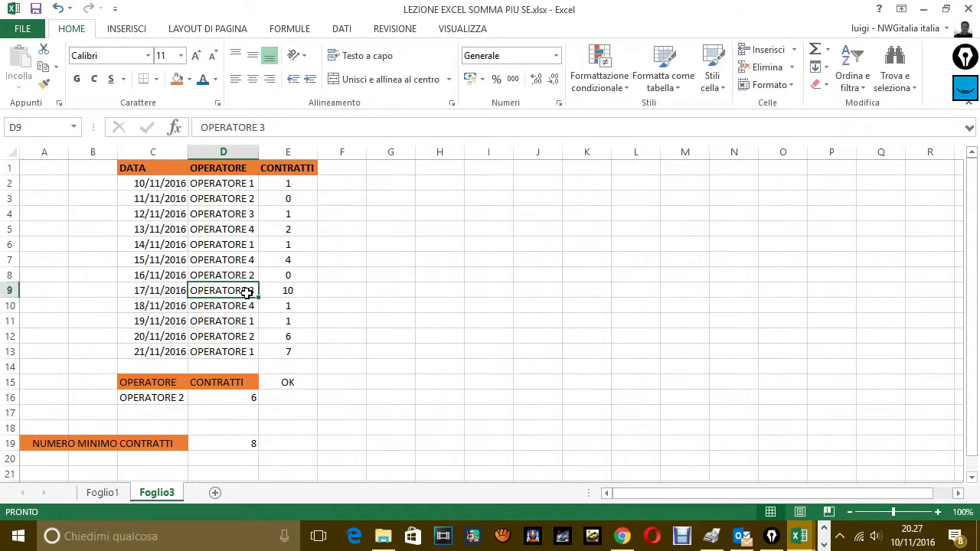
{"action": "left_click", "coordinate": [177, 400]}
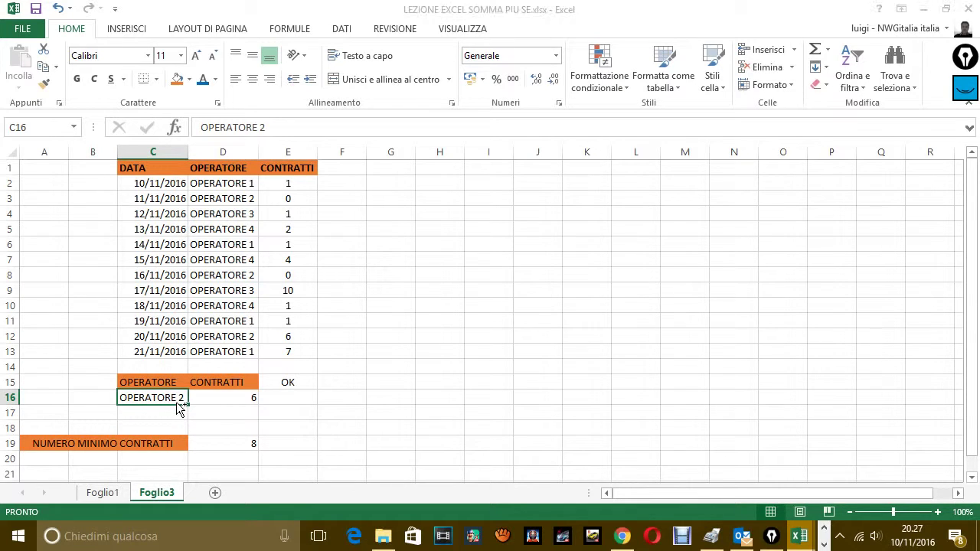
{"action": "key", "text": "Return"}
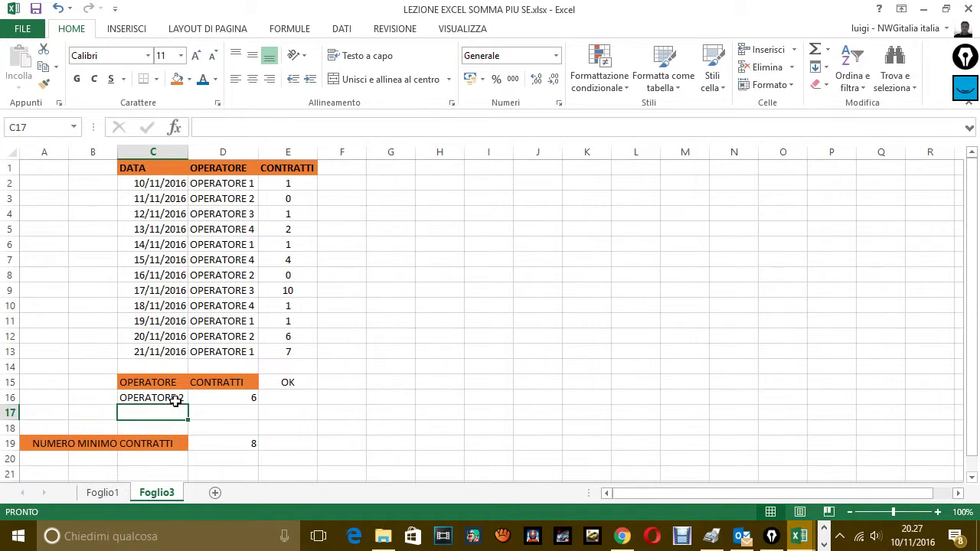
{"action": "left_click", "coordinate": [239, 291]}
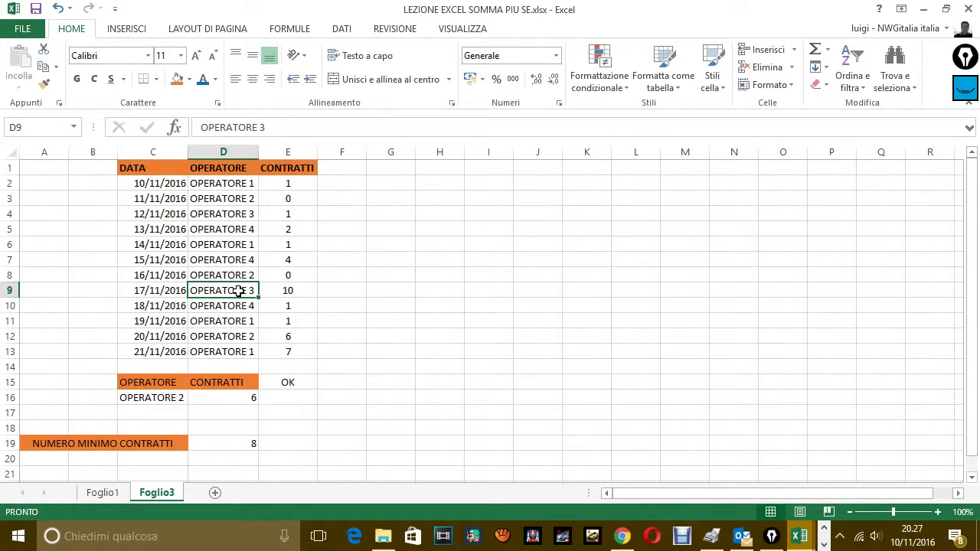
{"action": "key", "text": "ctrl+c"}
{"action": "left_click", "coordinate": [176, 397]}
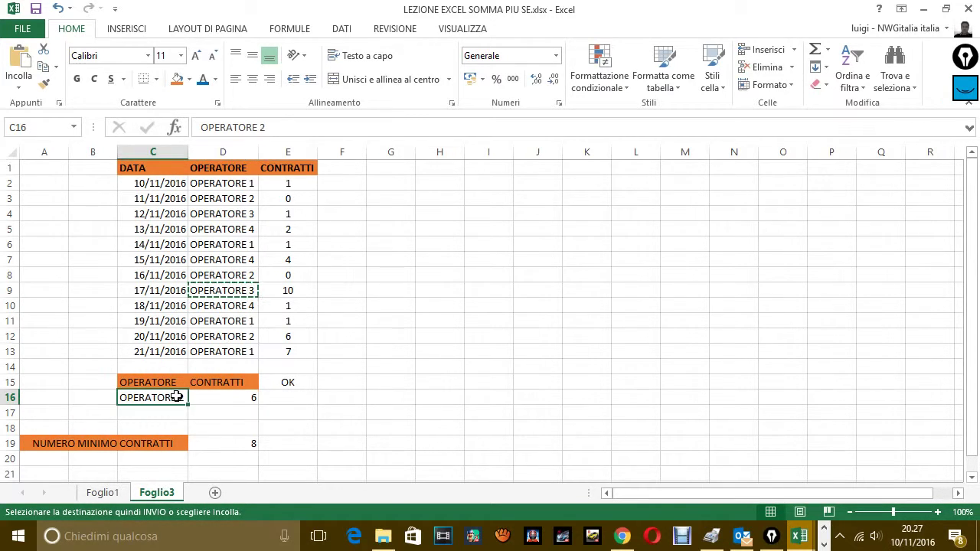
{"action": "key", "text": "ctrl+v"}
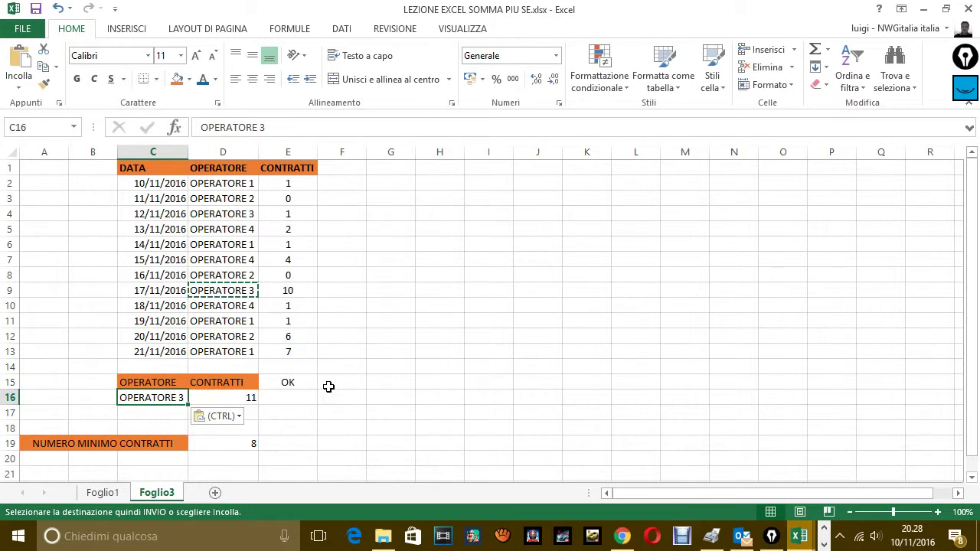
{"action": "key", "text": "Escape"}
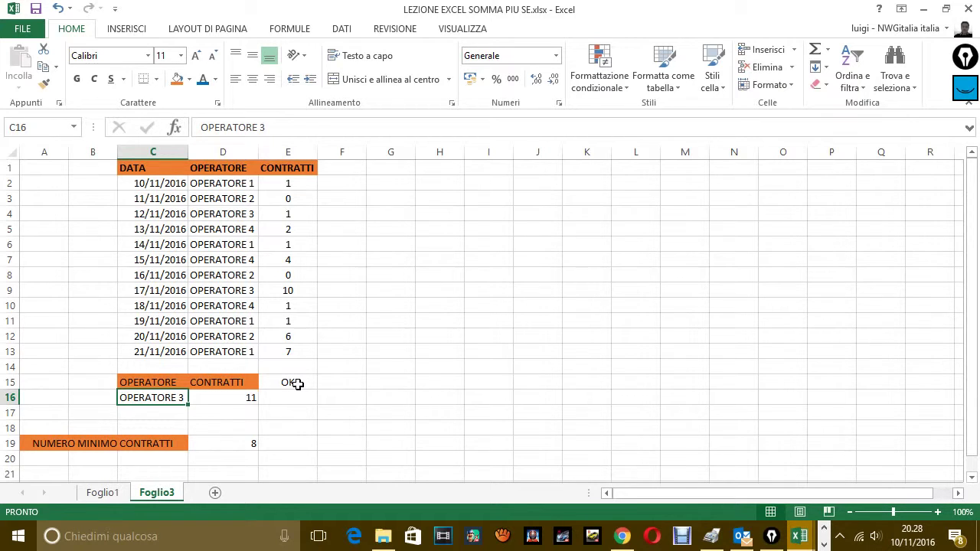
{"action": "left_click", "coordinate": [231, 202]}
{"action": "key", "text": "ctrl+c"}
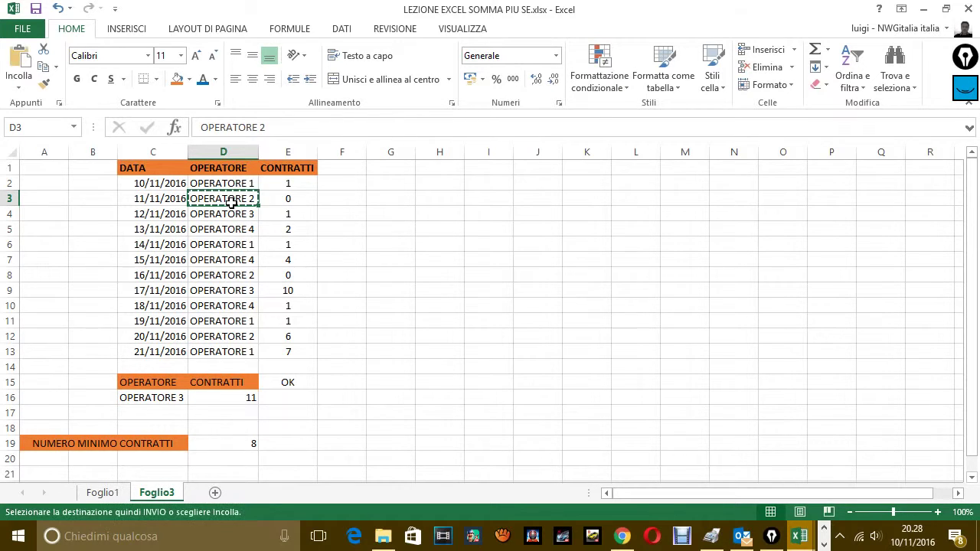
{"action": "left_click", "coordinate": [166, 397]}
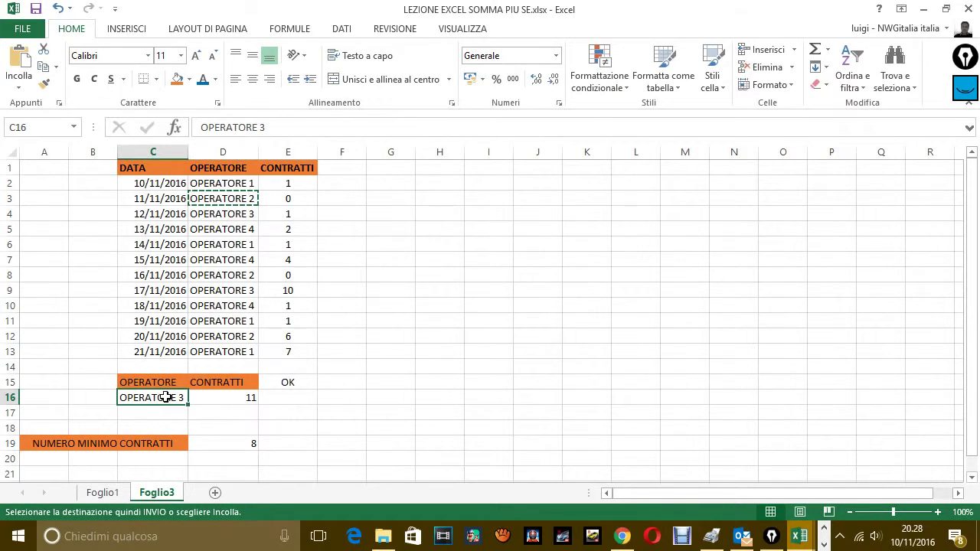
{"action": "key", "text": "ctrl+v"}
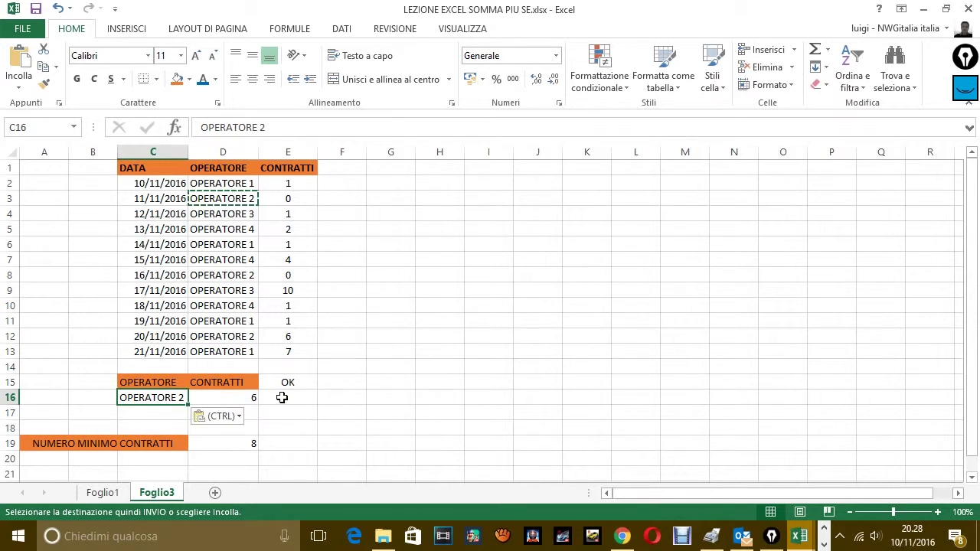
{"action": "left_click", "coordinate": [240, 231]}
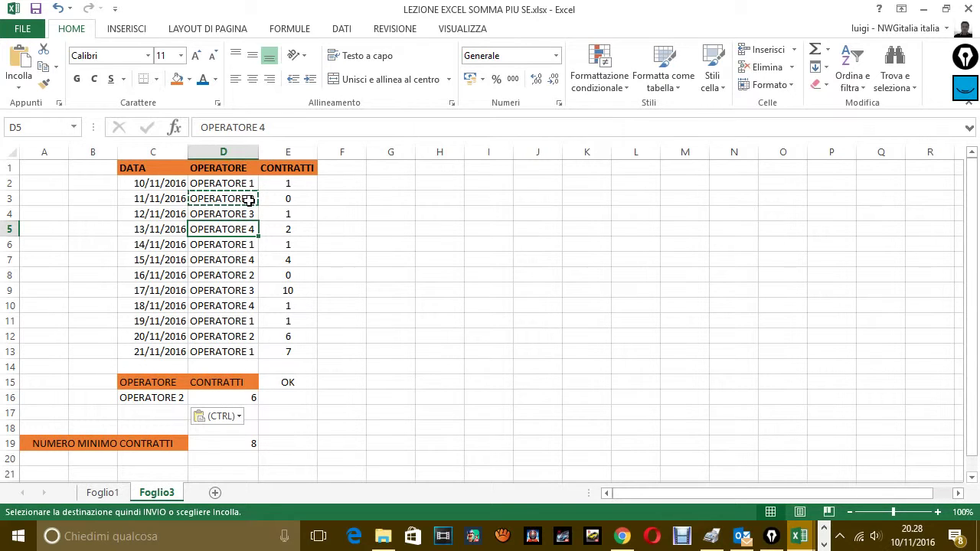
Change OPERATORE 2's contracts in E12 from 6 to 0, dropping D16's total to 0.
{"action": "left_click", "coordinate": [301, 200]}
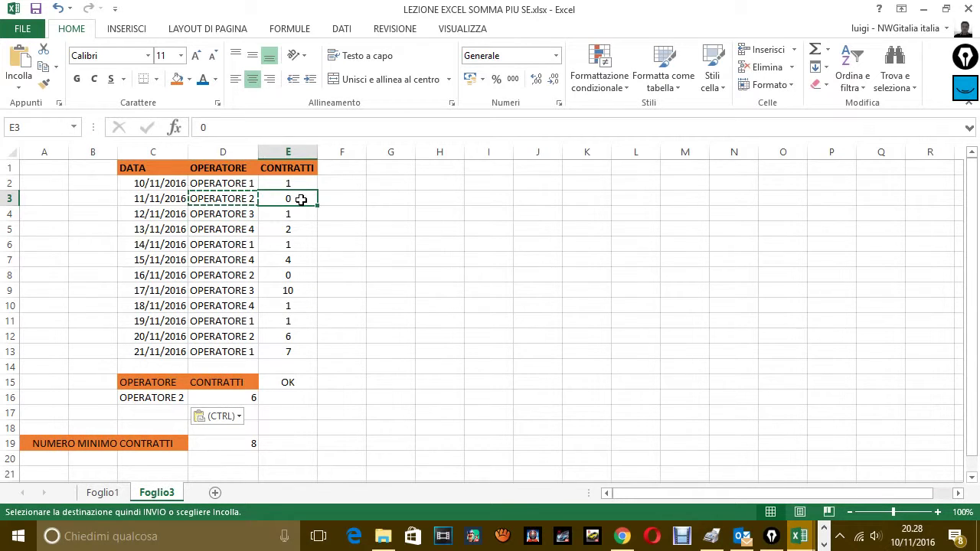
{"action": "left_click", "coordinate": [240, 346]}
{"action": "left_click", "coordinate": [290, 339]}
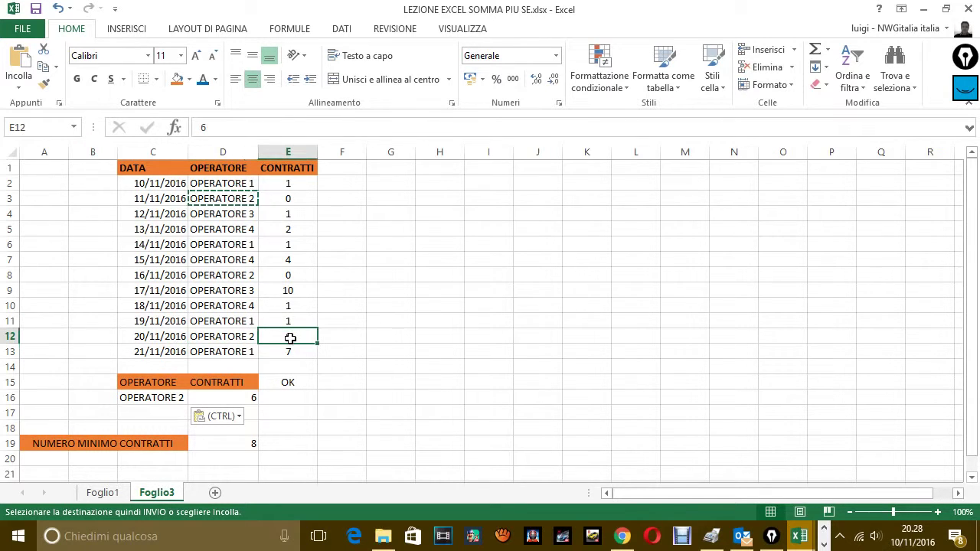
{"action": "type", "text": "0"}
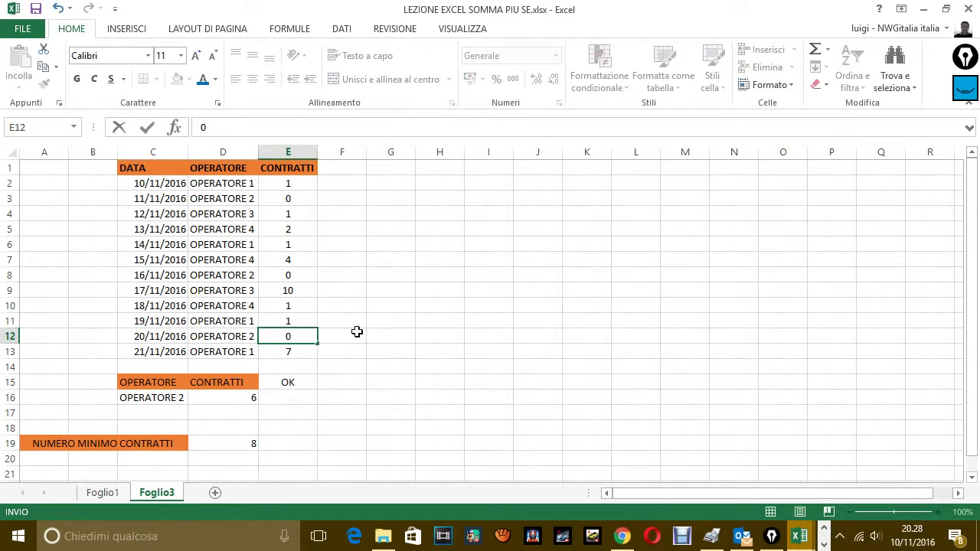
{"action": "left_click", "coordinate": [404, 335]}
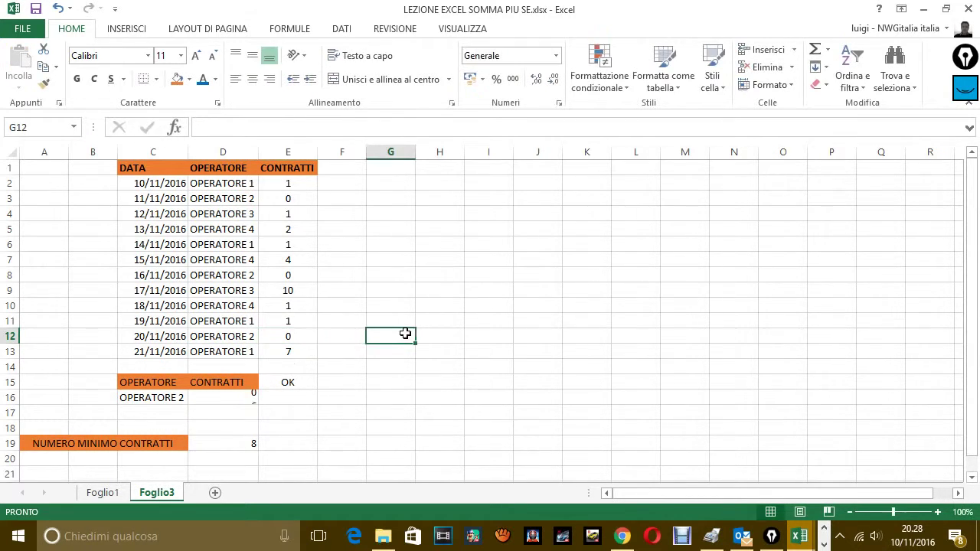
Open E15's SE check formula for editing in the formula bar.
{"action": "left_click", "coordinate": [225, 406]}
{"action": "left_click", "coordinate": [299, 383]}
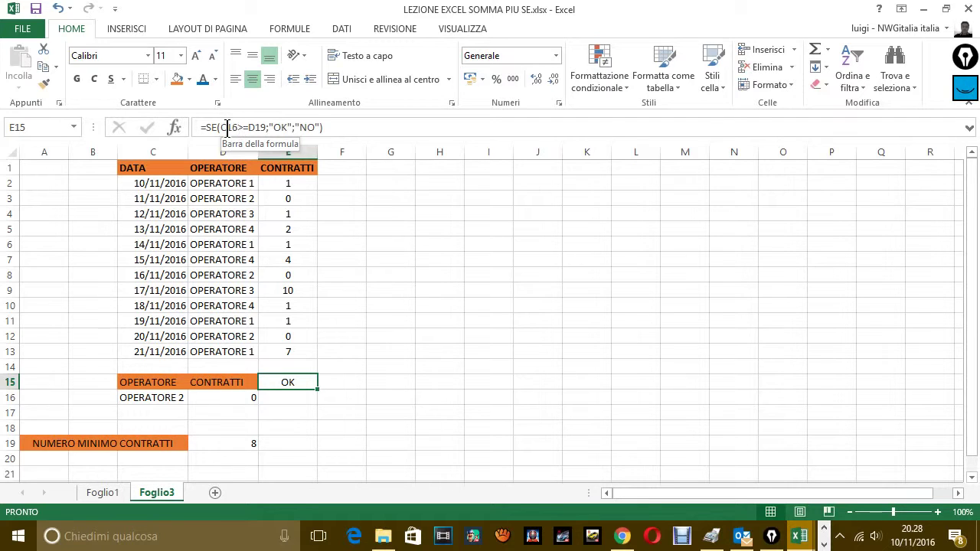
{"action": "left_click", "coordinate": [230, 127]}
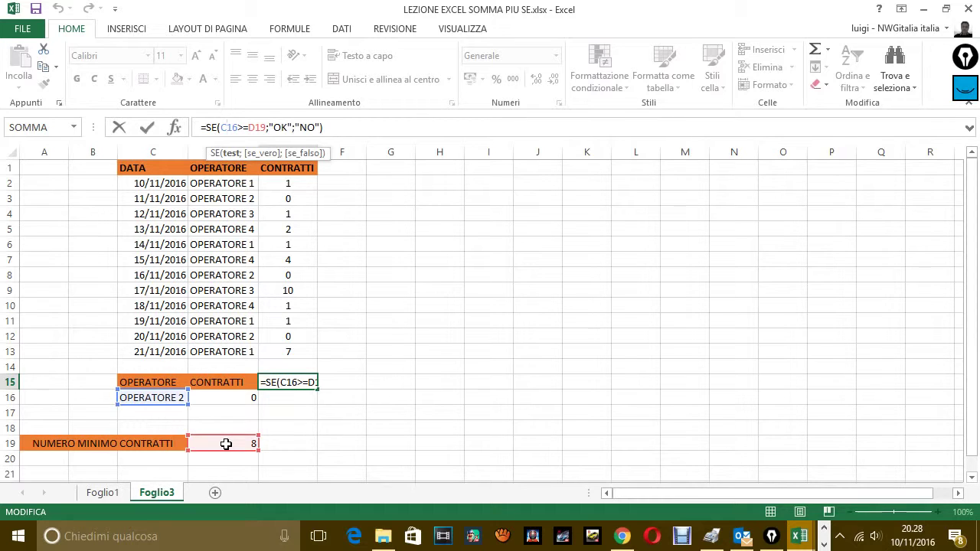
Correct E15's check formula so it compares D16, not C16, against the minimum in D19.
{"action": "key", "text": "BackSpace"}
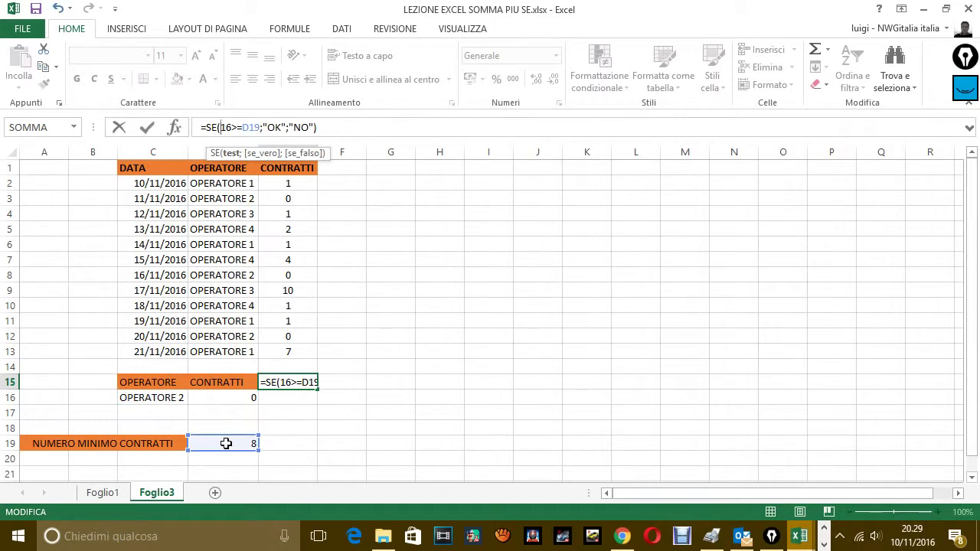
{"action": "type", "text": "D"}
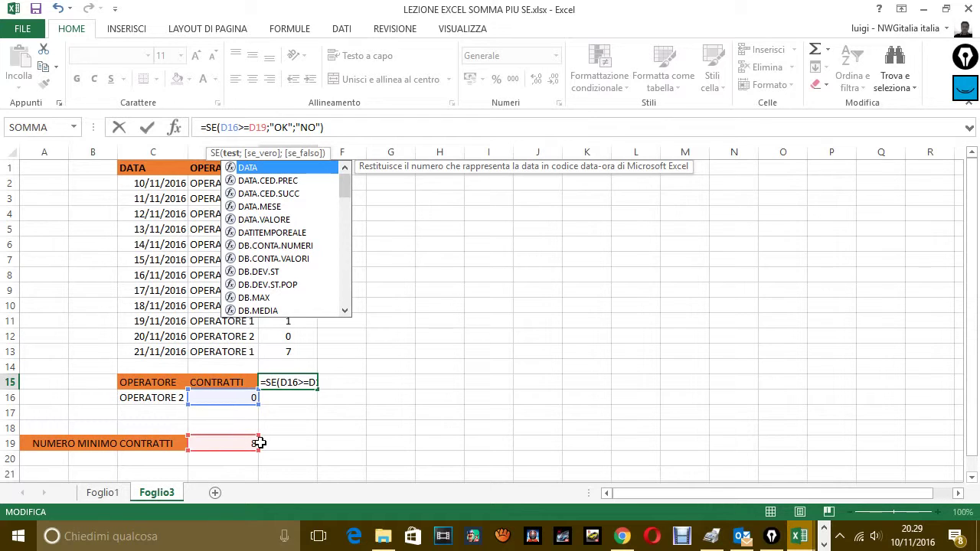
{"action": "key", "text": "Return"}
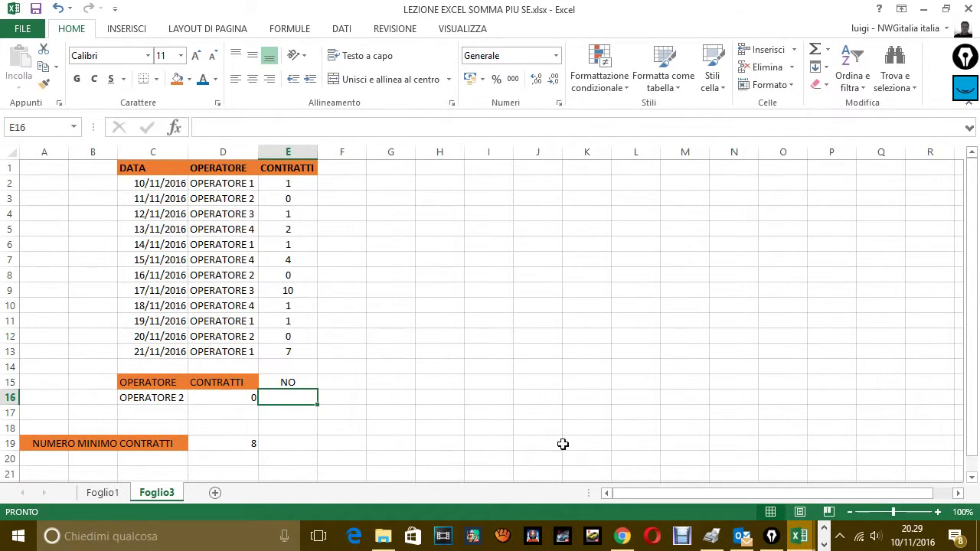
{"action": "left_click", "coordinate": [824, 545]}
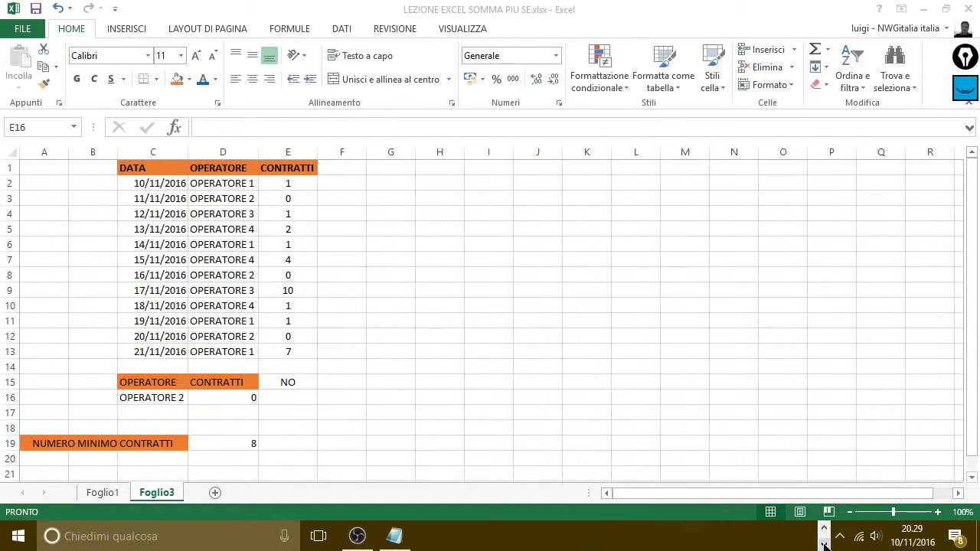
Add the Notepad line 'TROVATO L'ERRORE, AVEVO MESSO NELLA CELLA SBAGLIATA, ORA TUTTO è OK'.
{"action": "left_click", "coordinate": [394, 536]}
{"action": "key", "text": "Return"}
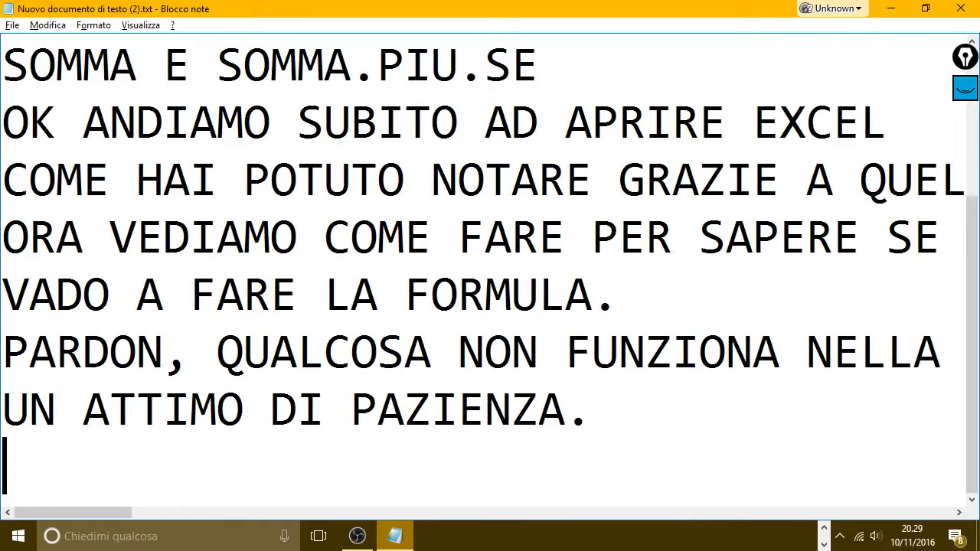
{"action": "type", "text": "TROVATO L"}
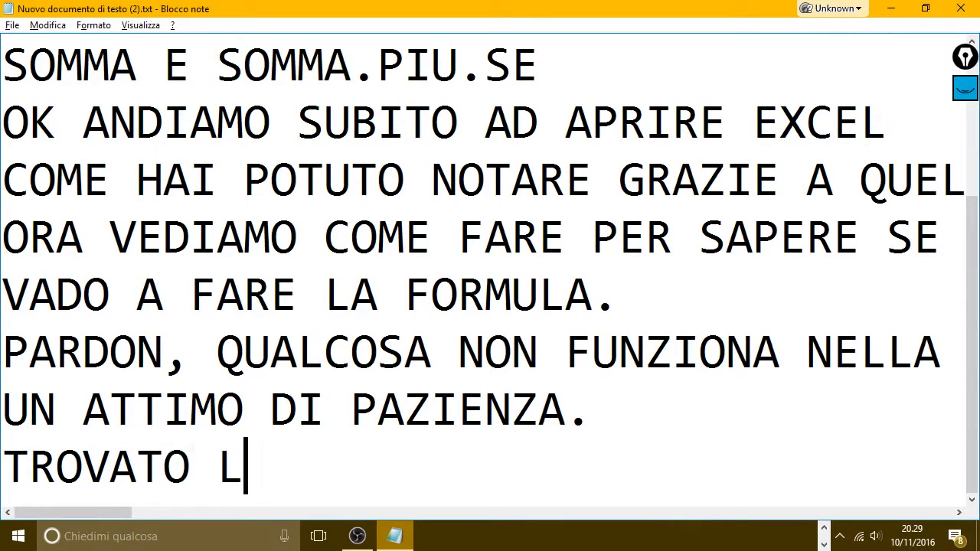
{"action": "type", "text": "'ERRORE, "}
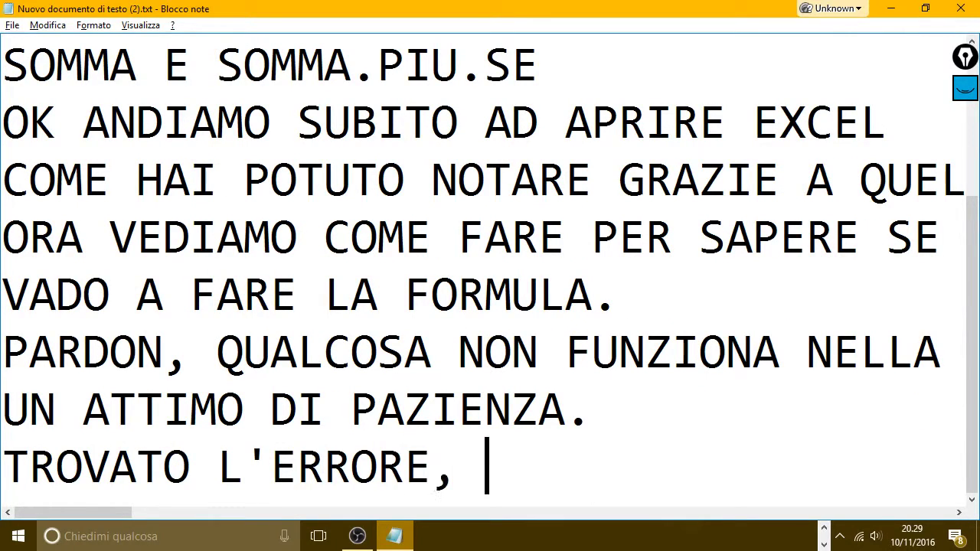
{"action": "type", "text": "AVEVO MESSO"}
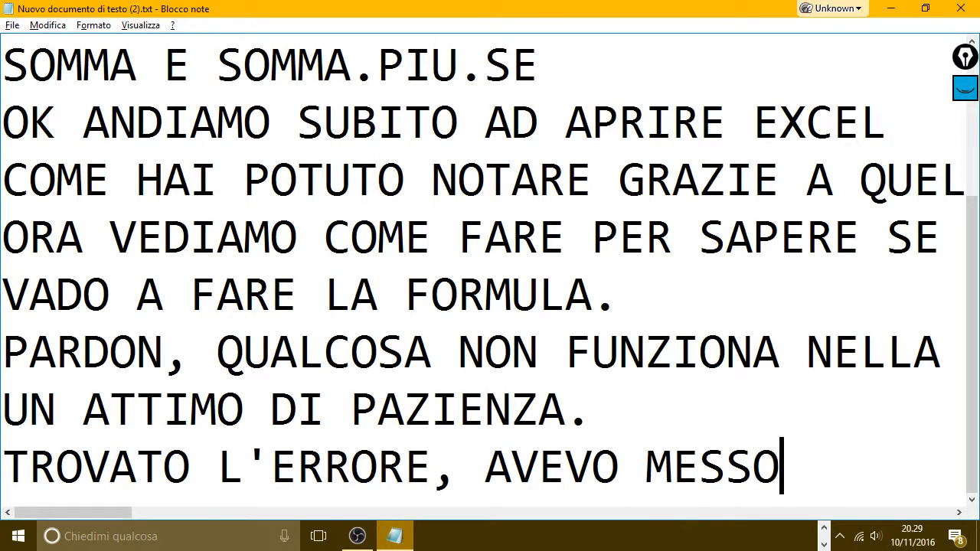
{"action": "type", "text": " NELLA CELLA "}
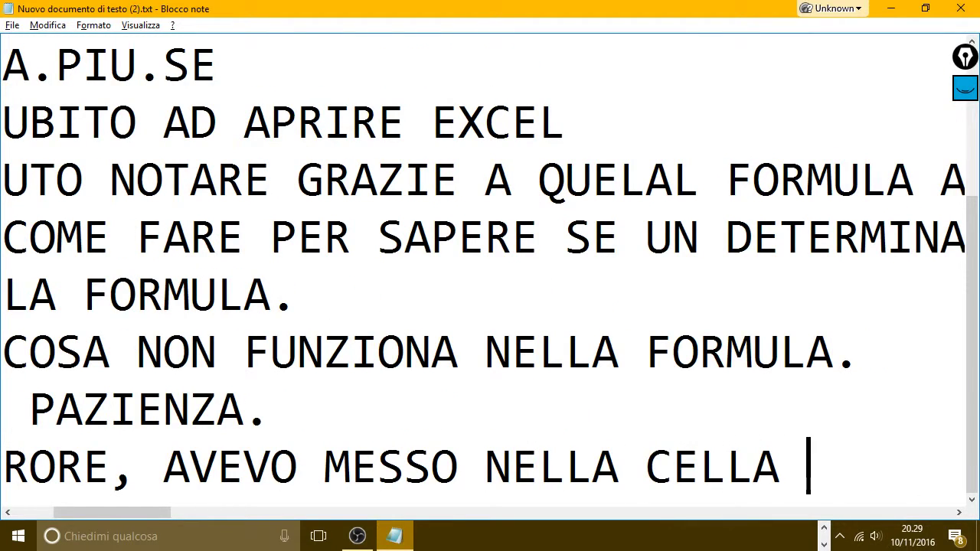
{"action": "type", "text": "SBAGLIATA, "}
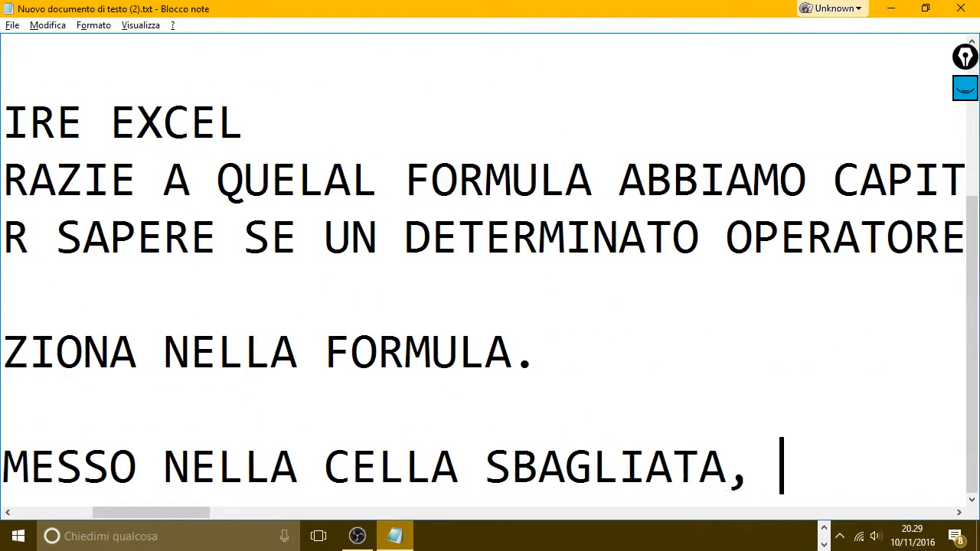
{"action": "type", "text": "ORA TUTTO è"}
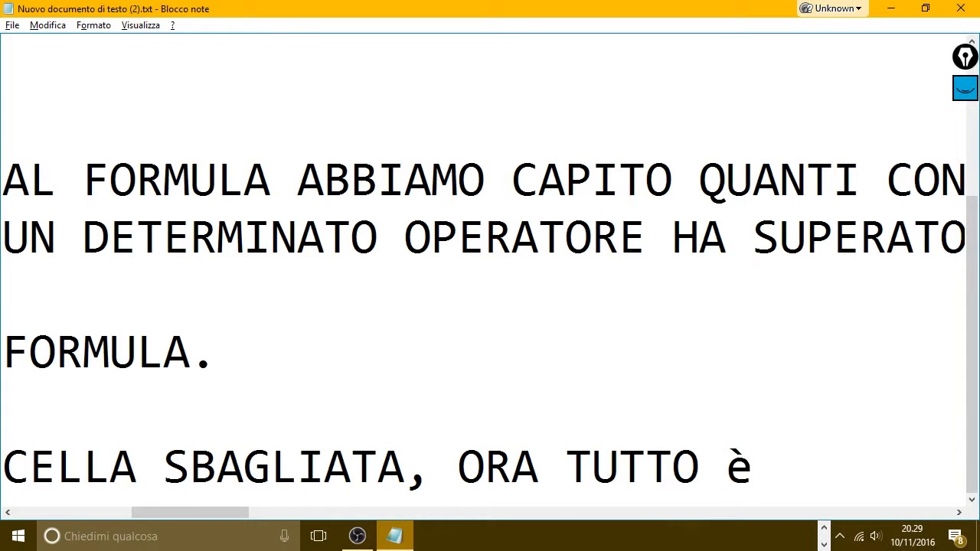
{"action": "type", "text": " OK"}
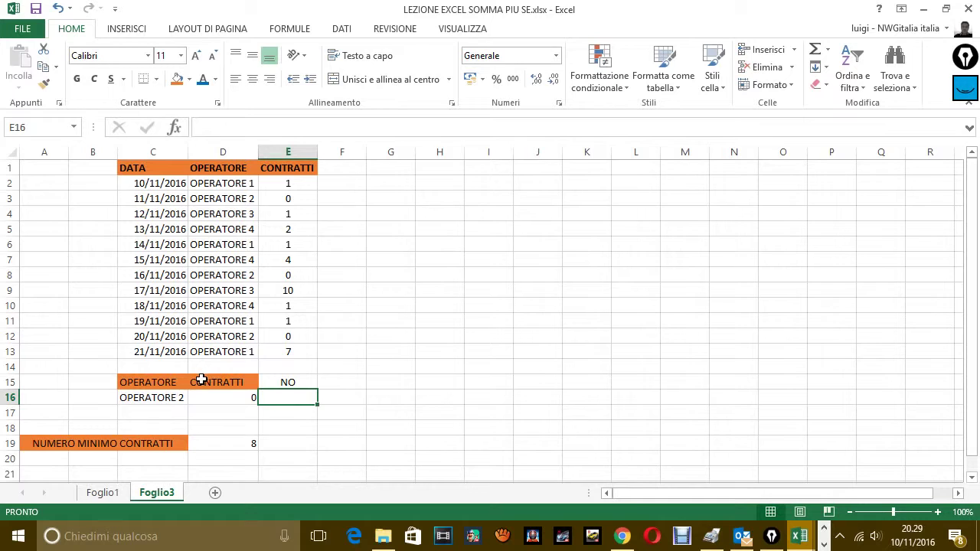
Inspect the operator name in C16, the total formula in D16 and the check in E15.
{"action": "left_click", "coordinate": [166, 399]}
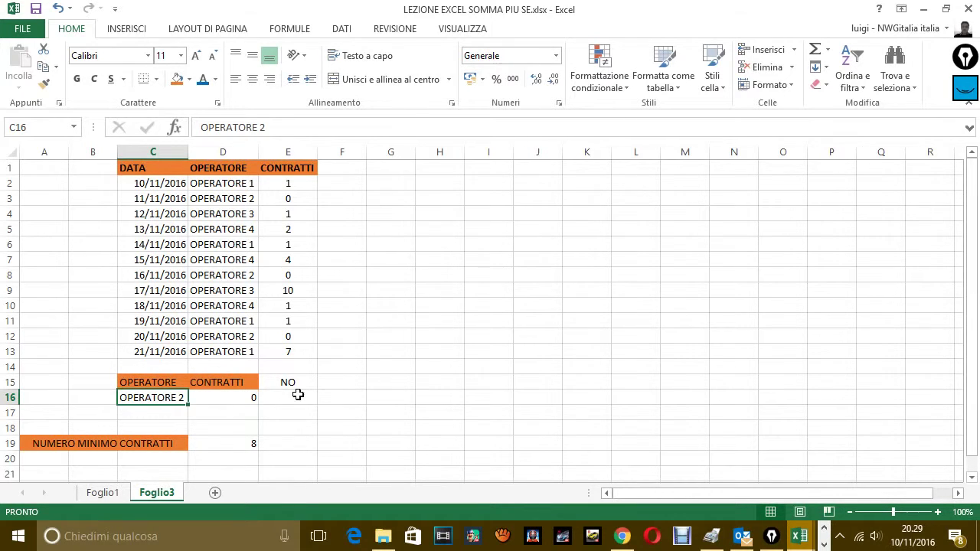
{"action": "left_click", "coordinate": [240, 398]}
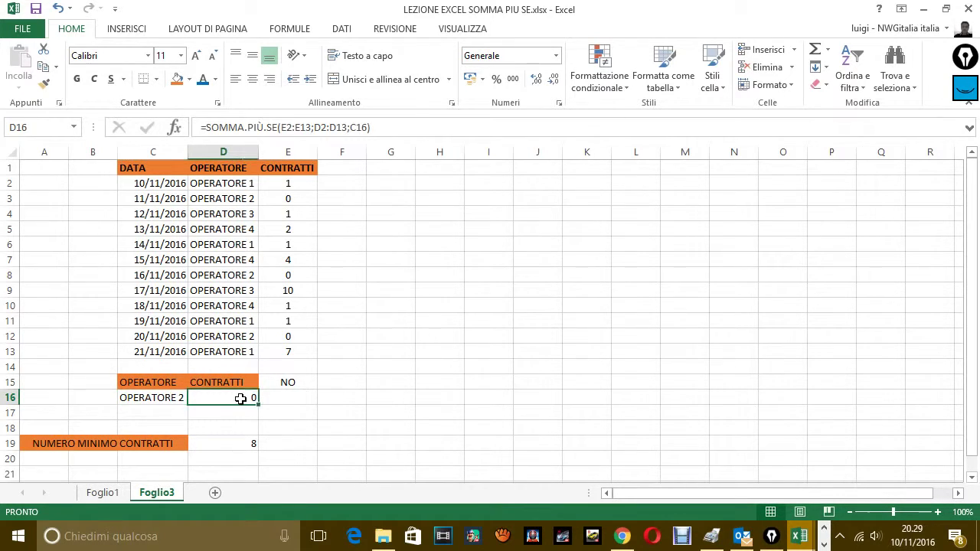
{"action": "left_click", "coordinate": [295, 381]}
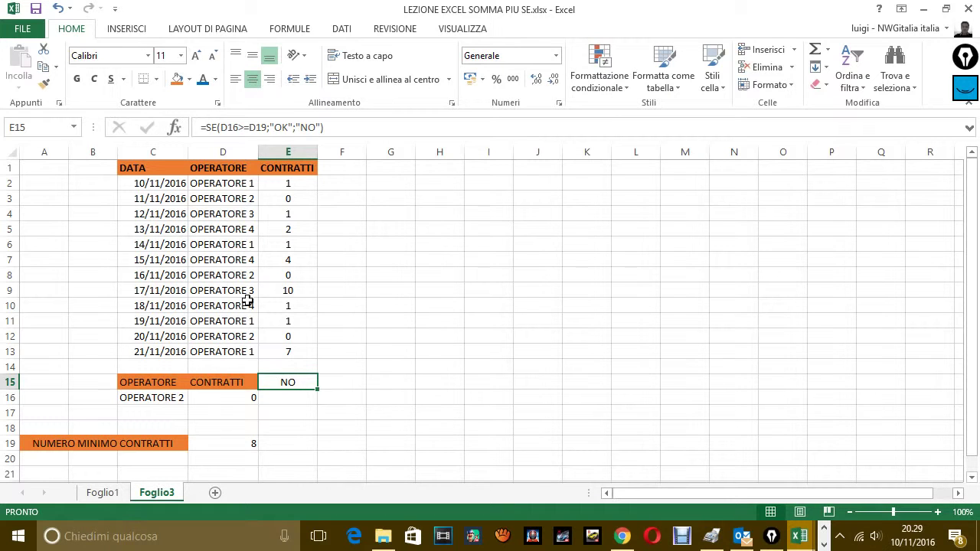
Copy OPERATORE 3 from D9 into C16.
{"action": "left_click", "coordinate": [237, 279]}
{"action": "left_click", "coordinate": [237, 291]}
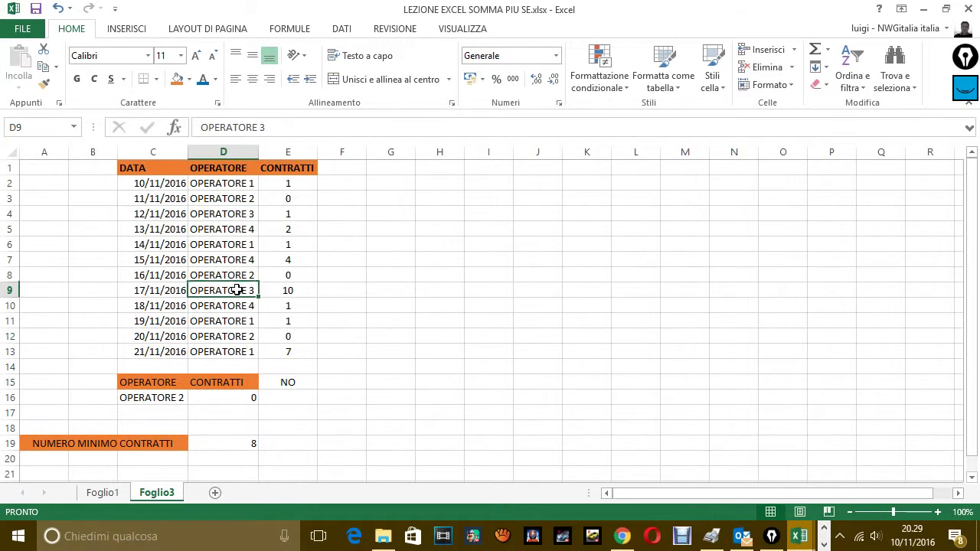
{"action": "key", "text": "ctrl+c"}
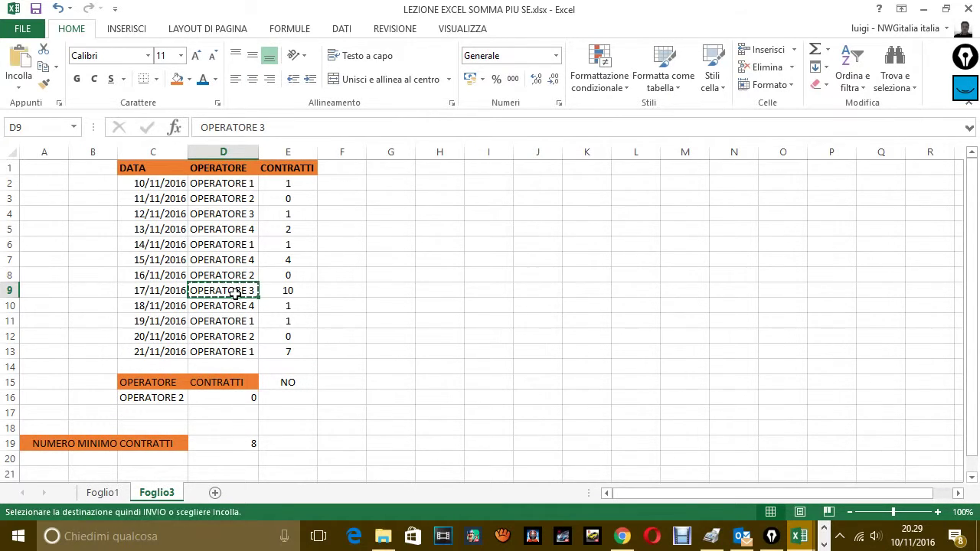
{"action": "left_click", "coordinate": [168, 398]}
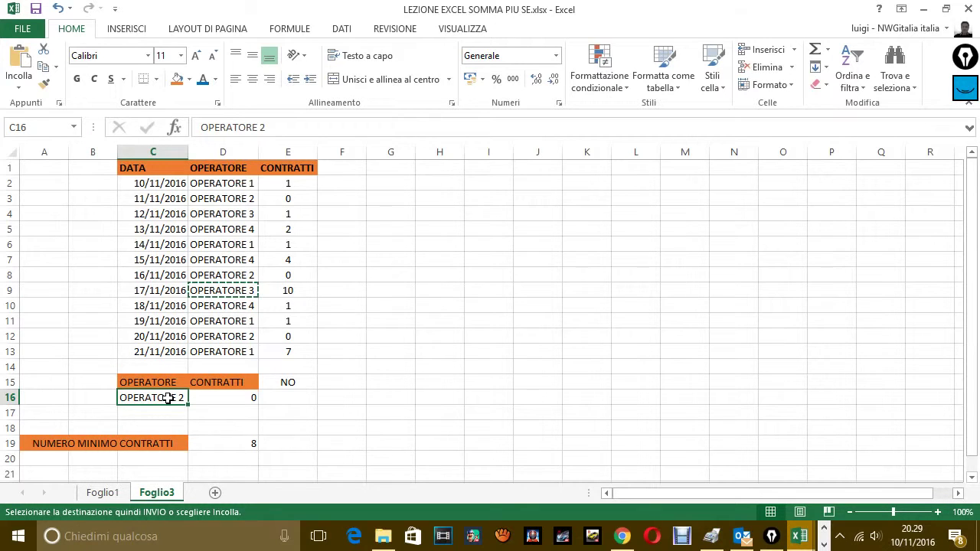
{"action": "key", "text": "ctrl+v"}
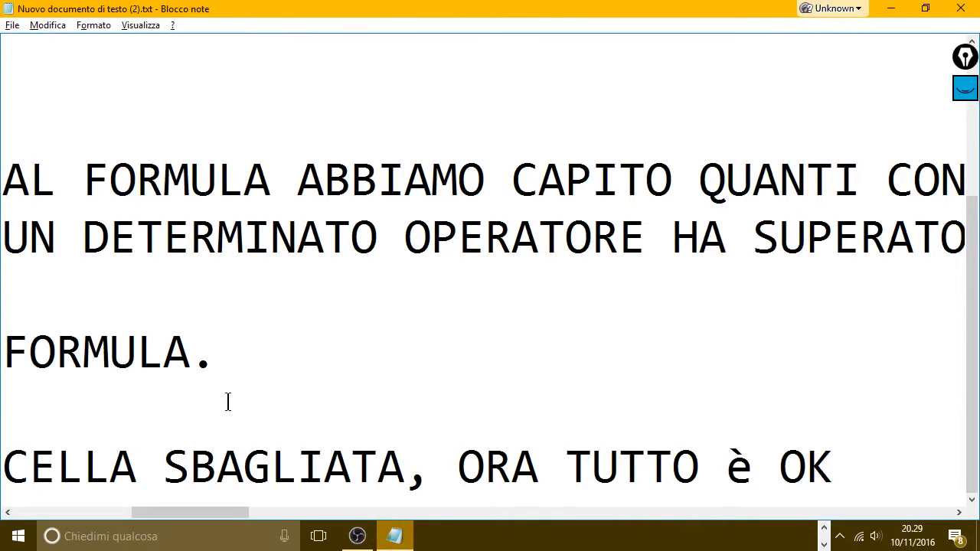
Note that OPERATORE 1, with zero contracts, came out NO.
{"action": "key", "text": "Return"}
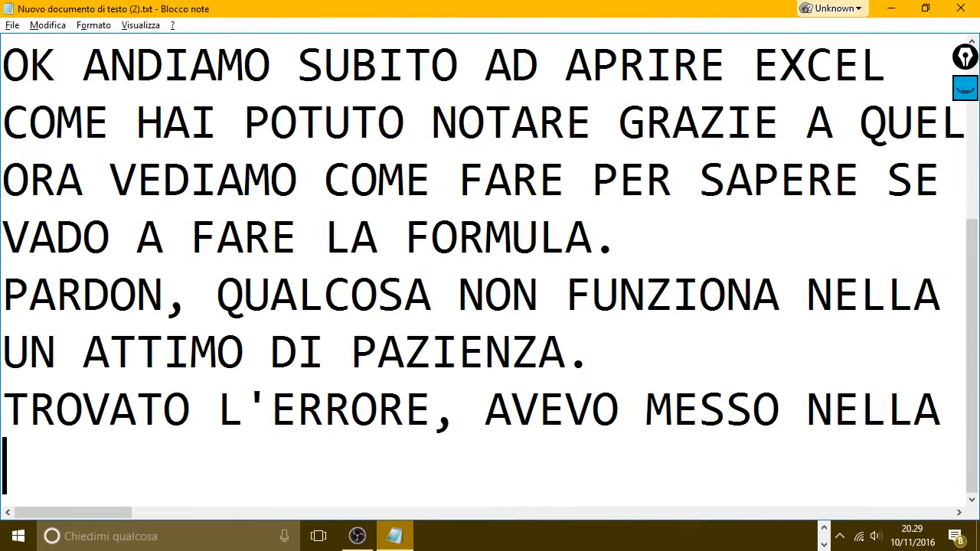
{"action": "type", "text": "COME HAI N"}
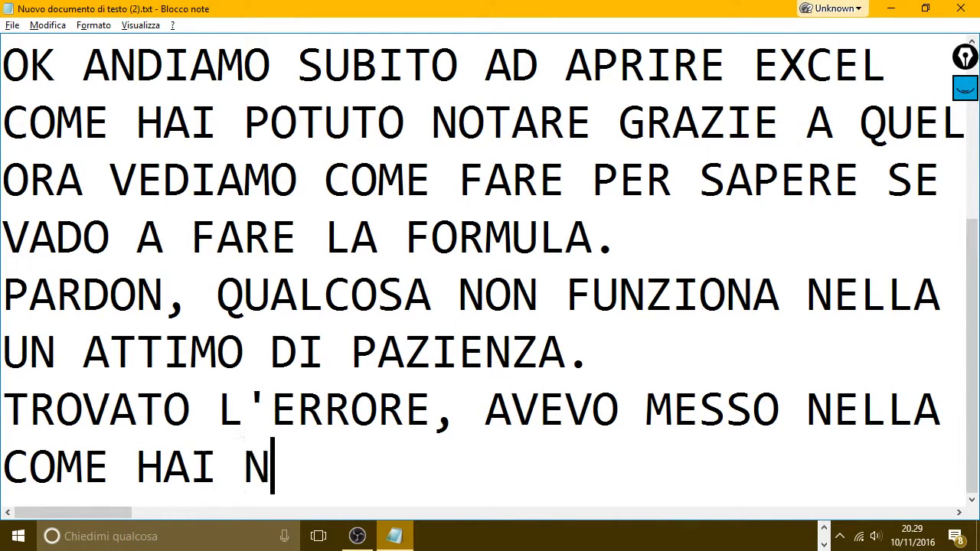
{"action": "type", "text": "OTATO L'O"}
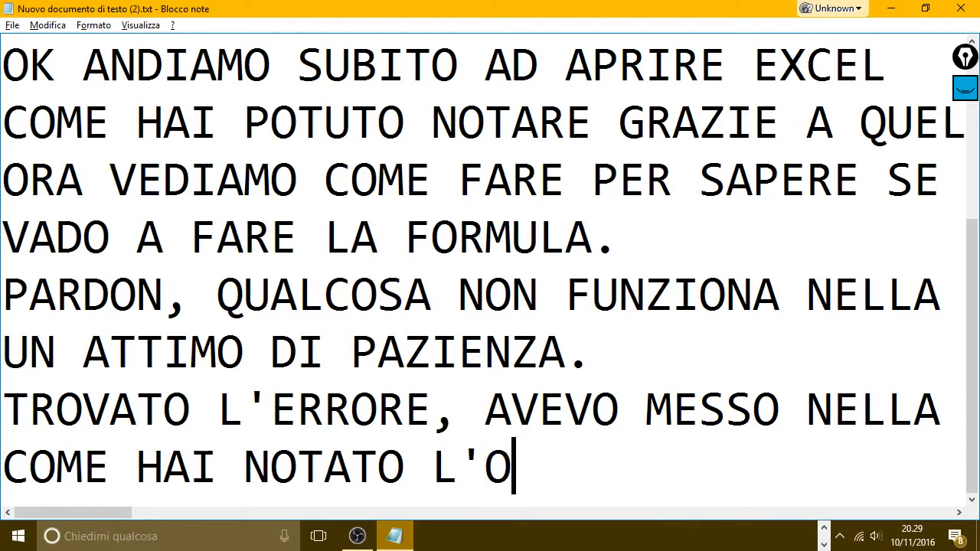
{"action": "type", "text": "PERAT"}
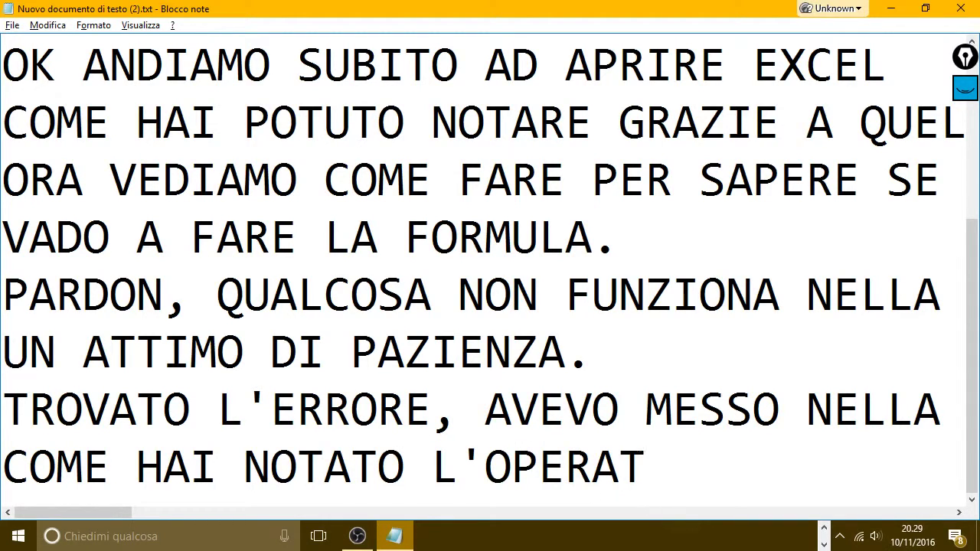
{"action": "type", "text": "ORE "}
{"action": "type", "text": "1"}
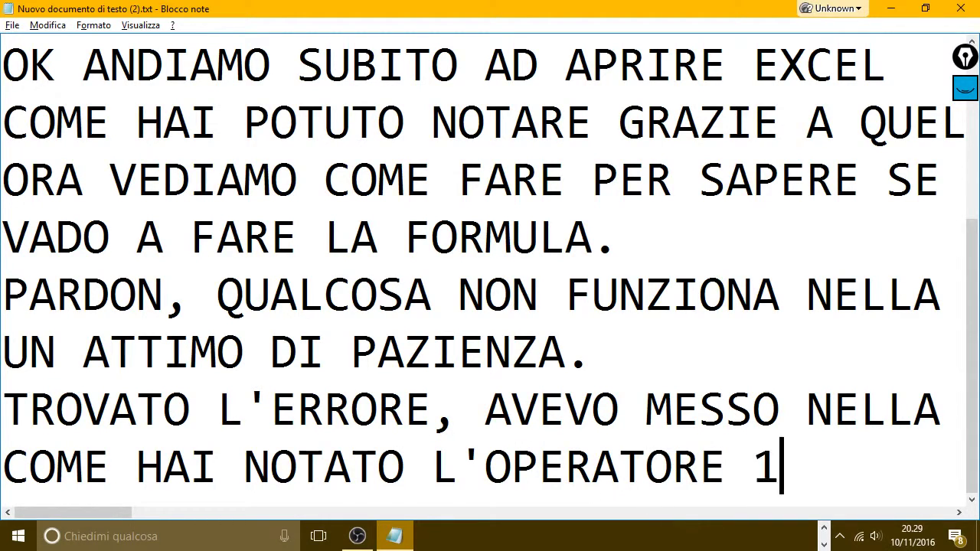
{"action": "type", "text": " CHE HA FAT"}
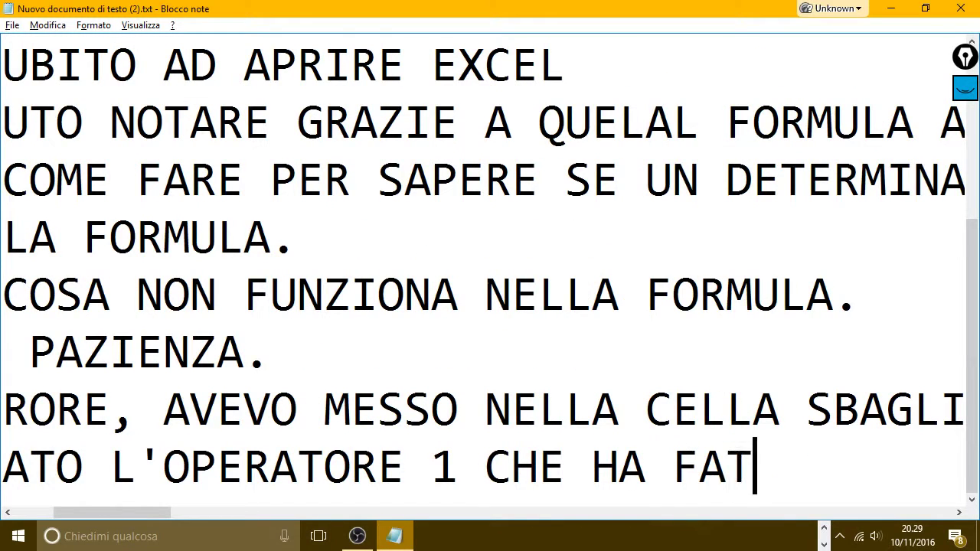
{"action": "type", "text": "TO ZE"}
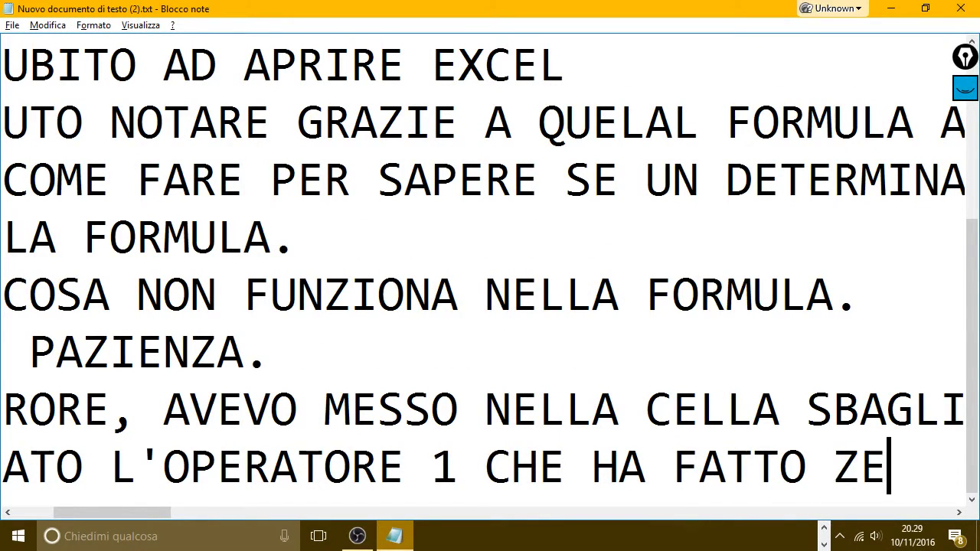
{"action": "type", "text": "RO CONTGR"}
{"action": "key", "text": "BackSpace"}
{"action": "key", "text": "BackSpace"}
{"action": "type", "text": "R"}
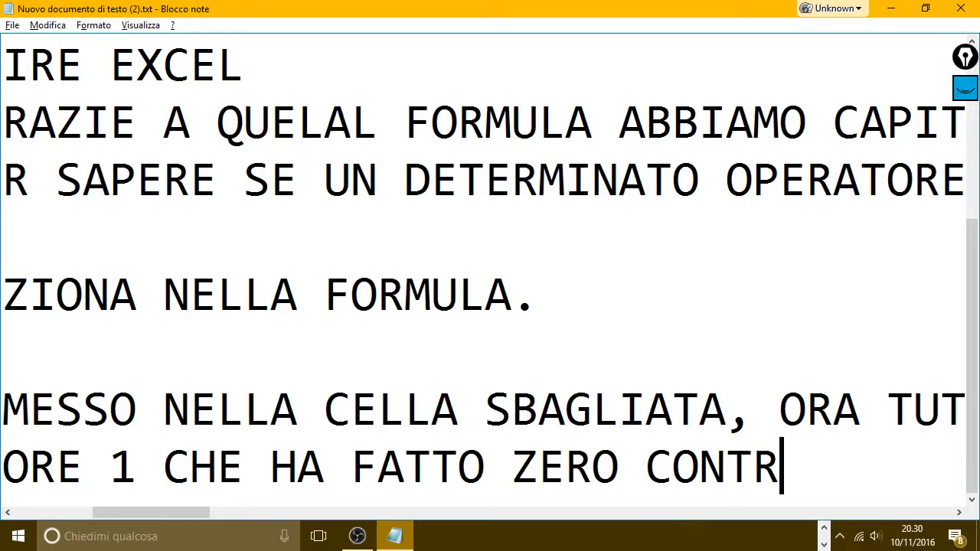
{"action": "type", "text": "ATTI è US"}
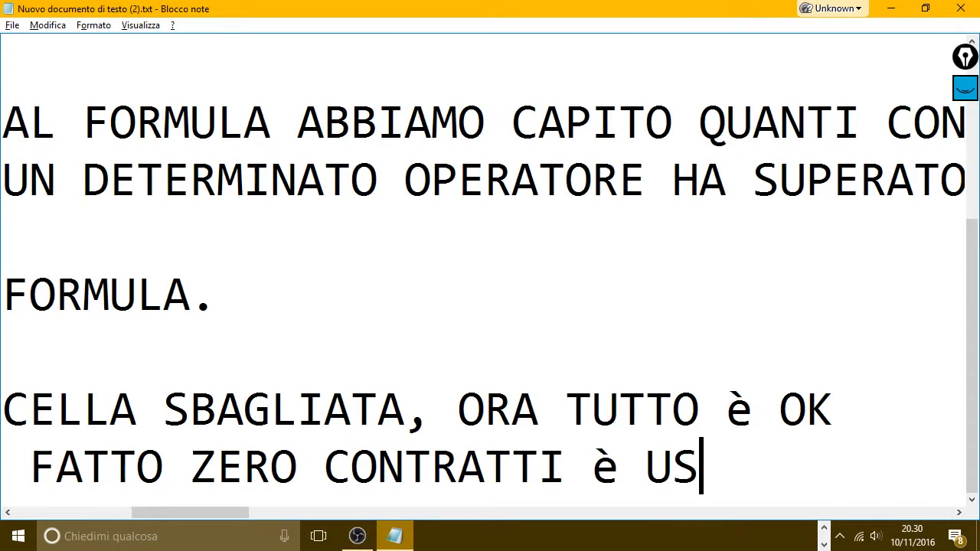
{"action": "type", "text": "CITO NO,"}
Note that the operator with 11 contracts came out OK because it exceeded the minimum of 8.
{"action": "key", "text": "Return"}
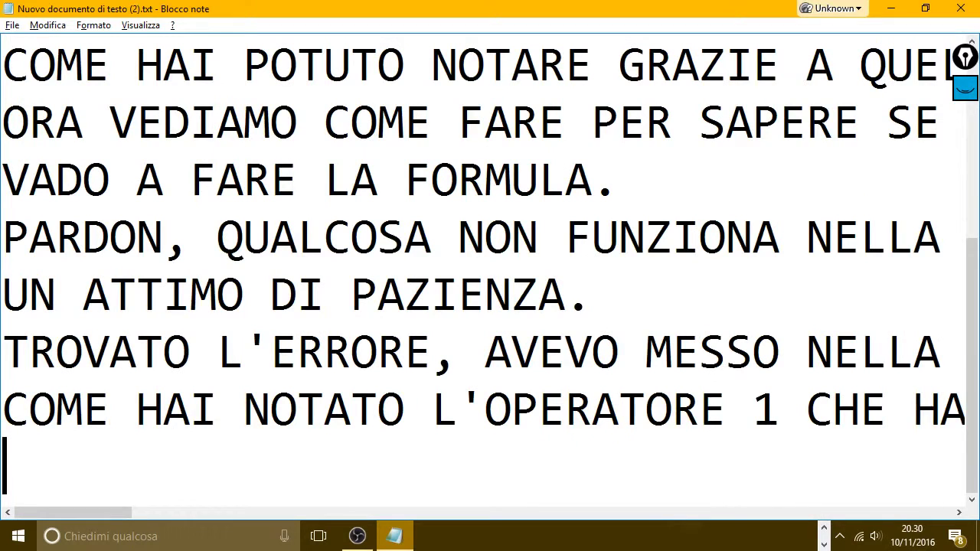
{"action": "type", "text": "L"}
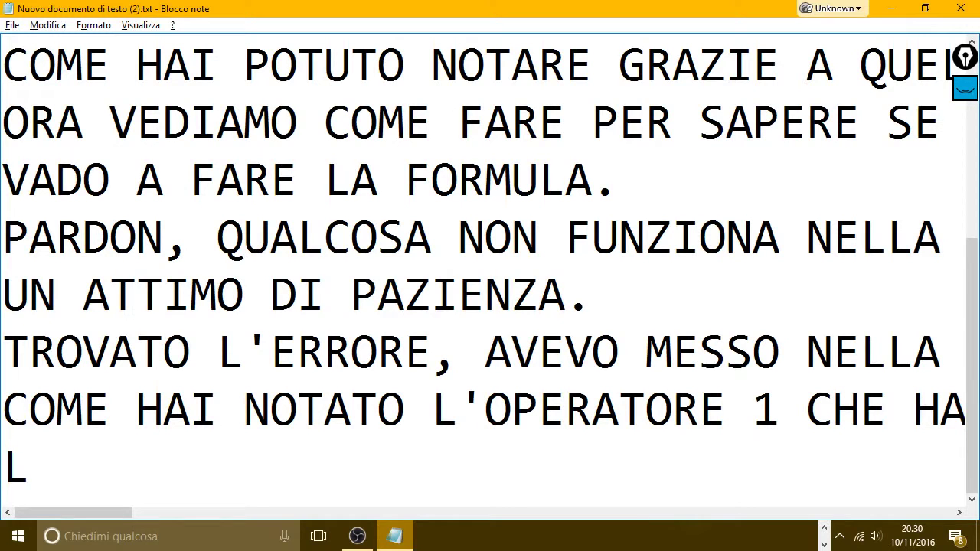
{"action": "type", "text": "'ALTRO CON "}
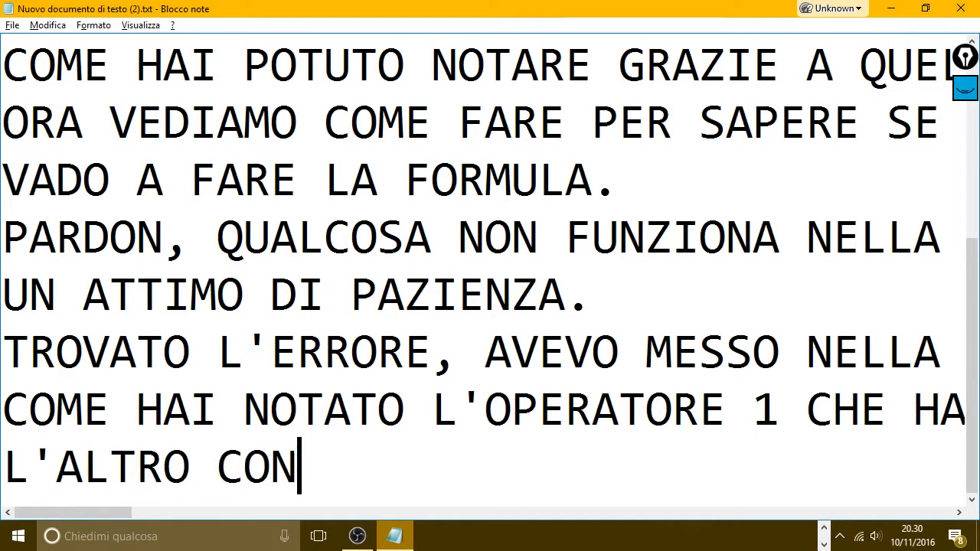
{"action": "type", "text": "11 CO"}
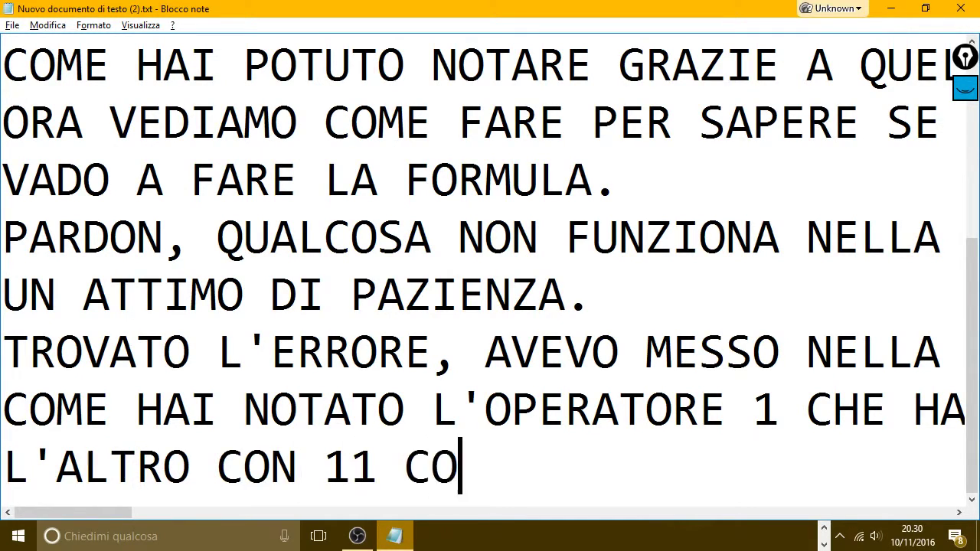
{"action": "type", "text": "NTRATTI è "}
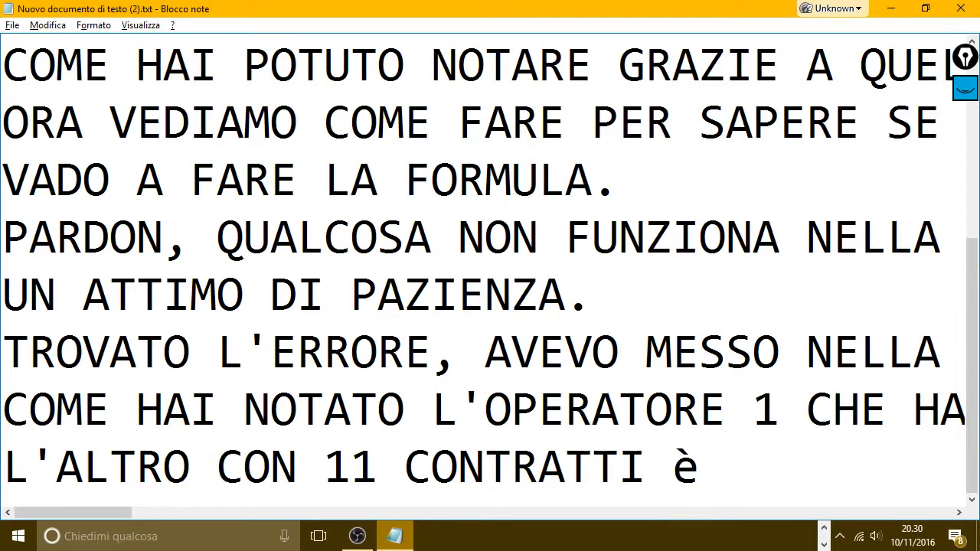
{"action": "type", "text": "USCITO OK"}
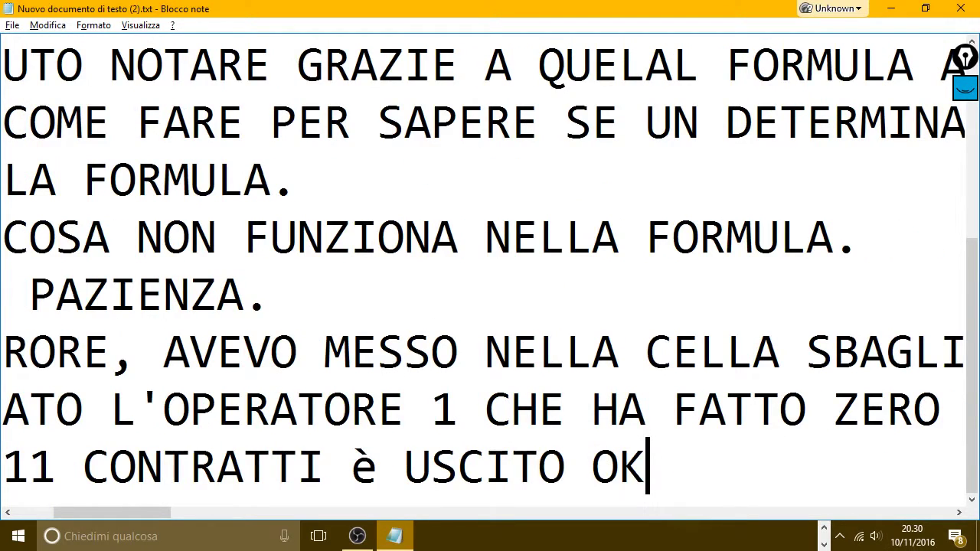
{"action": "type", "text": ", PER"}
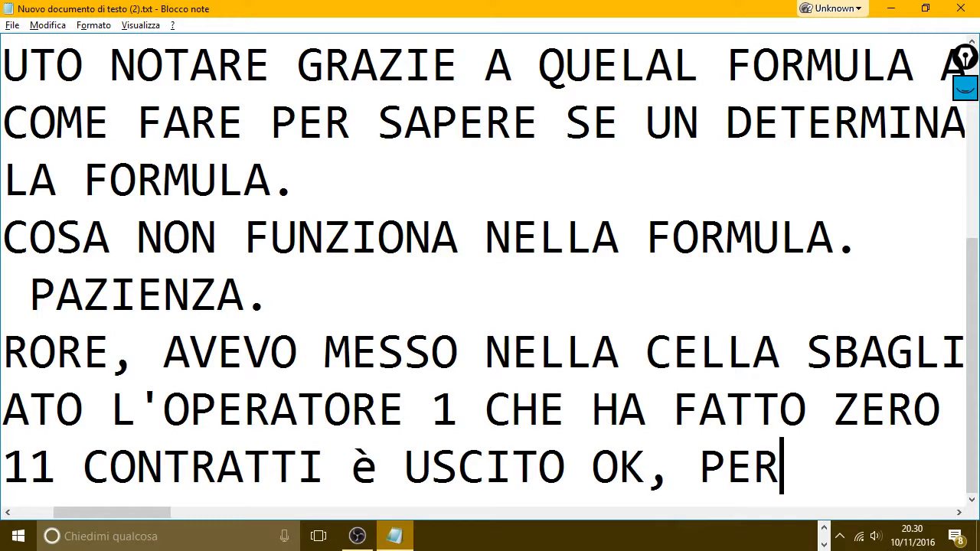
{"action": "type", "text": "CHE"}
{"action": "key", "text": "BackSpace"}
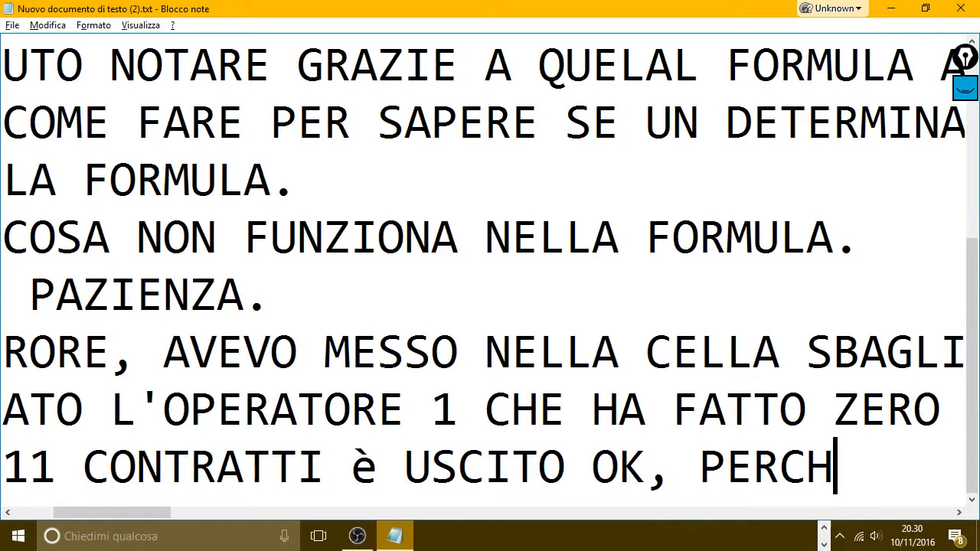
{"action": "type", "text": "è HA SUP"}
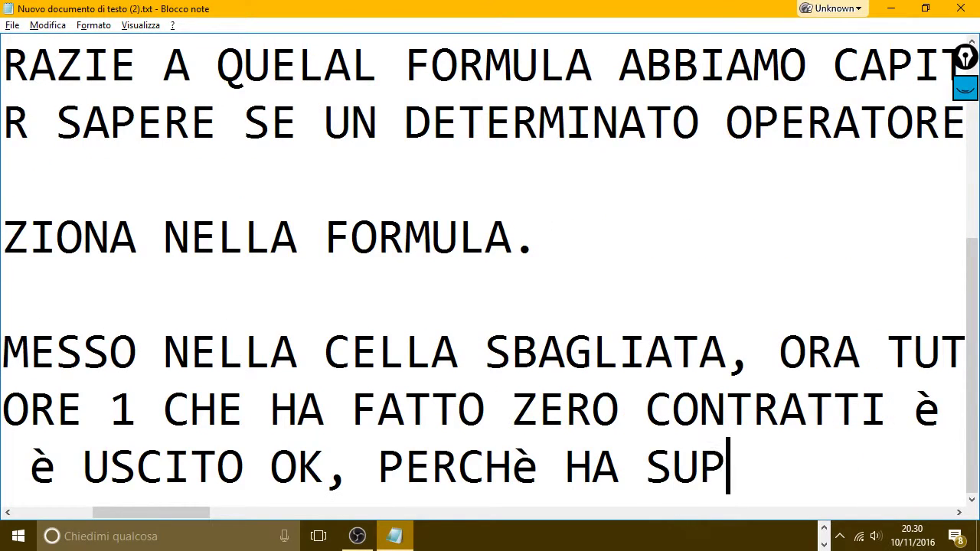
{"action": "type", "text": "ERATO IL VAL"}
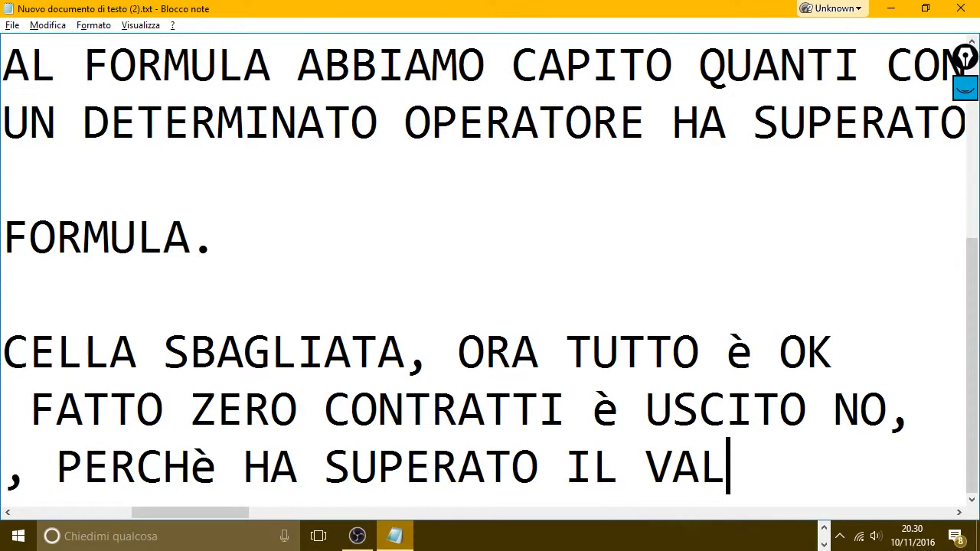
{"action": "type", "text": "ORE F"}
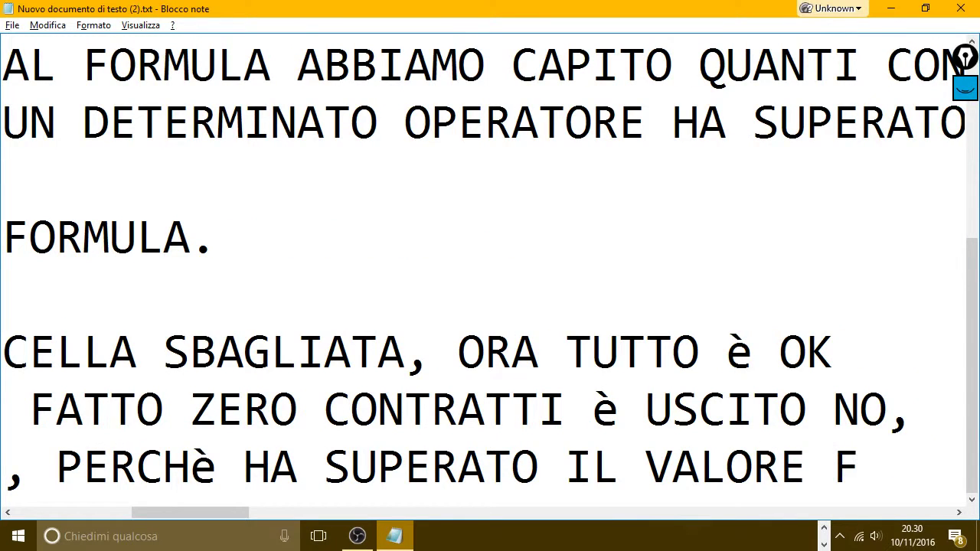
{"action": "key", "text": "BackSpace"}
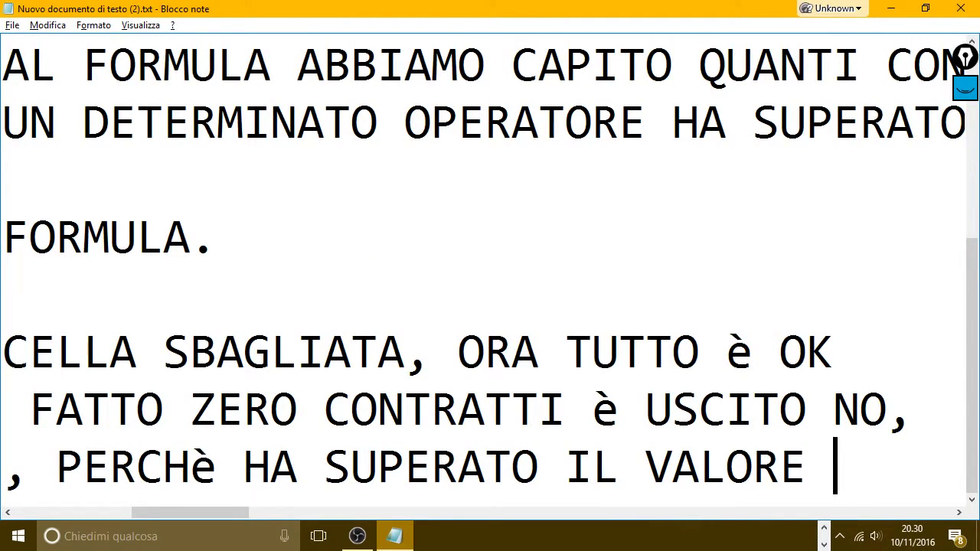
{"action": "type", "text": "8 CHE "}
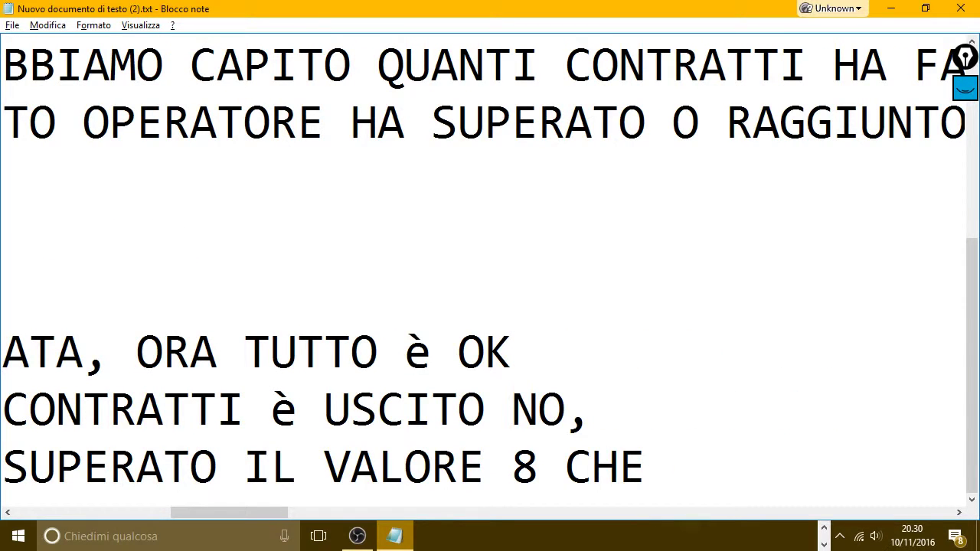
{"action": "type", "text": "è IL MINI"}
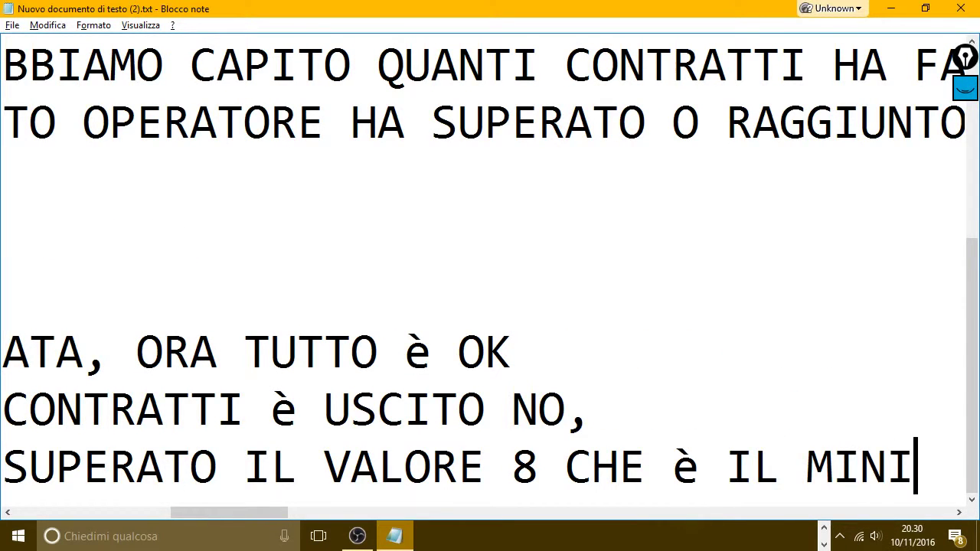
{"action": "type", "text": "MO PER "}
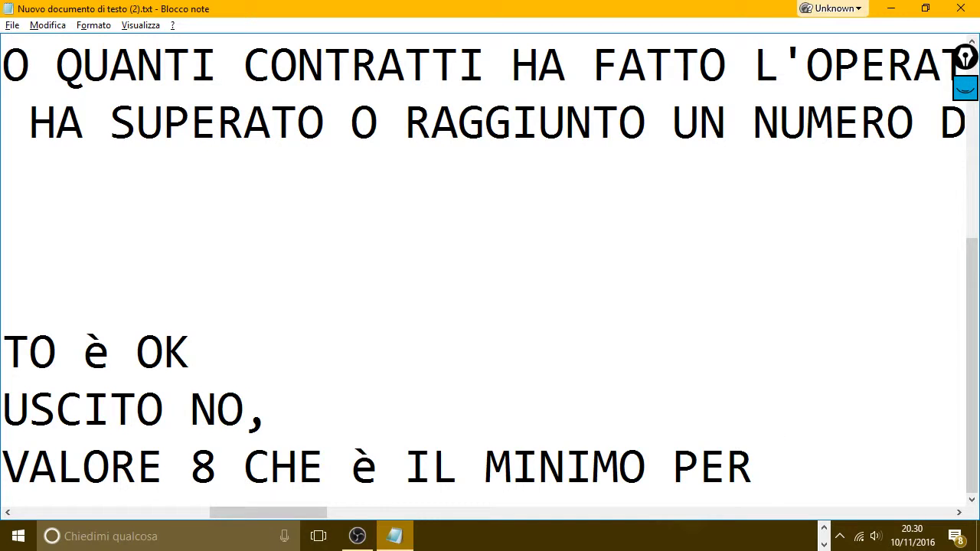
{"action": "type", "text": "SUPERA"}
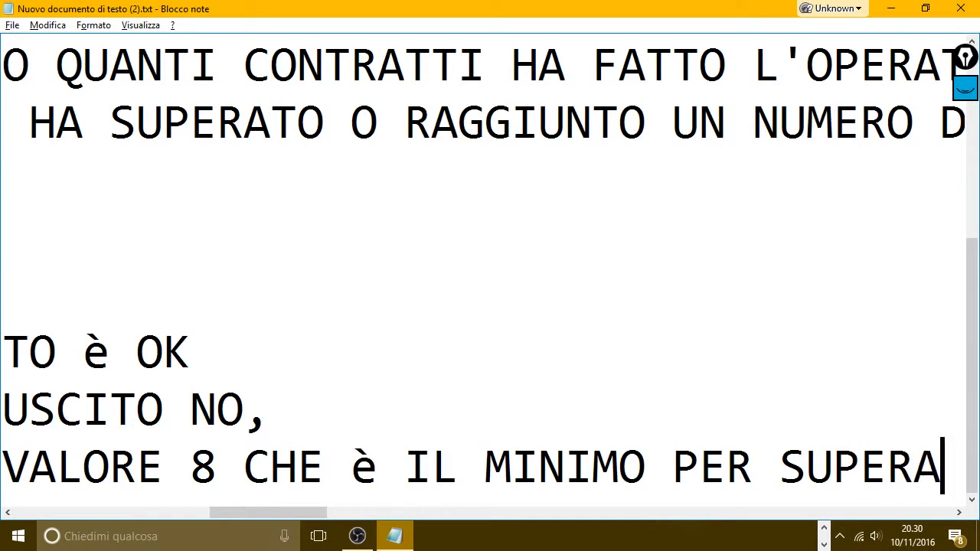
{"action": "type", "text": "RE"}
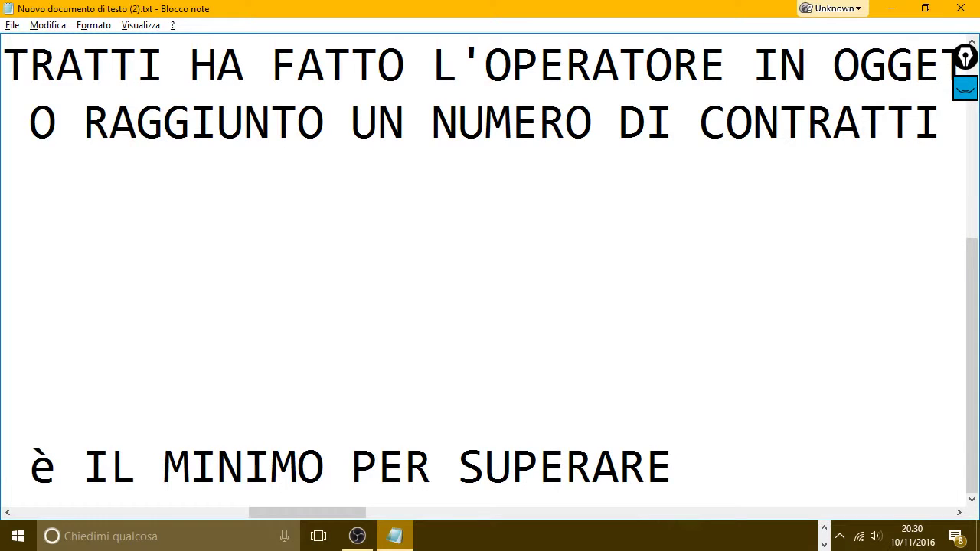
{"action": "type", "text": " IL RAN"}
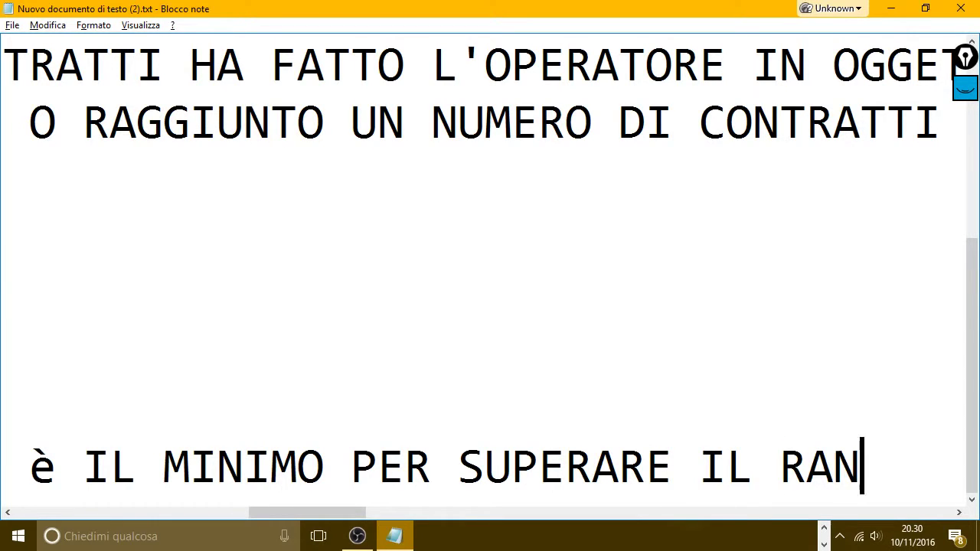
{"action": "type", "text": "GE."}
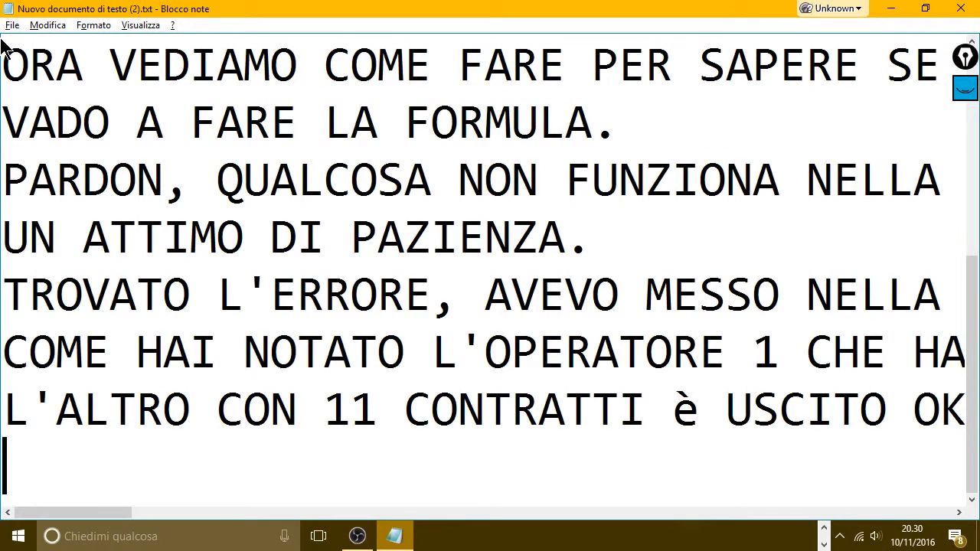
{"action": "key", "text": "alt+Tab"}
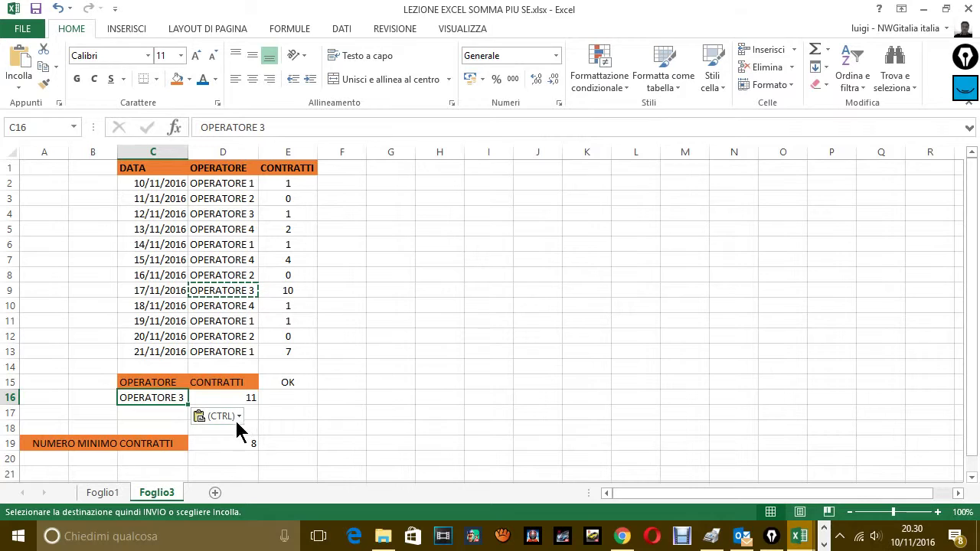
Copy OPERATORE 1 from D11 into C16.
{"action": "left_click", "coordinate": [237, 324]}
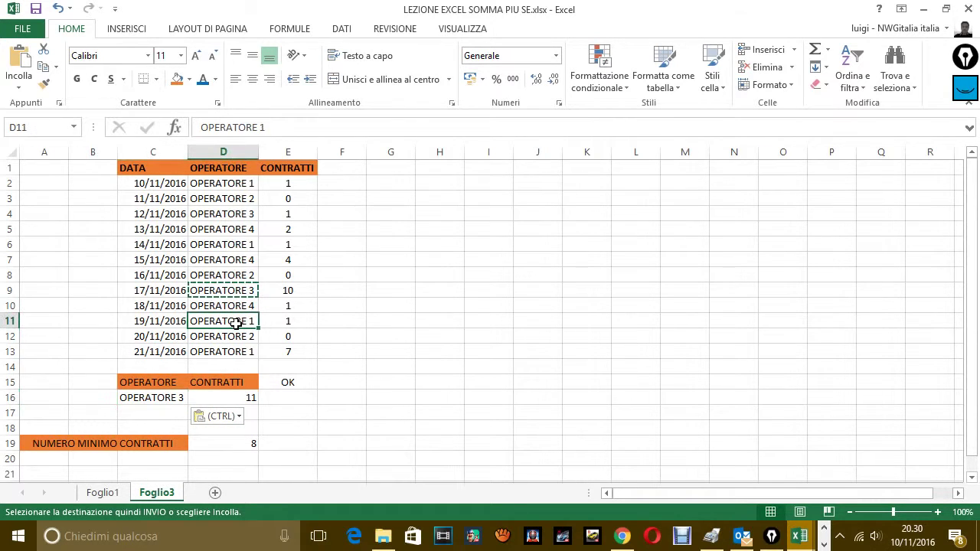
{"action": "key", "text": "ctrl+c"}
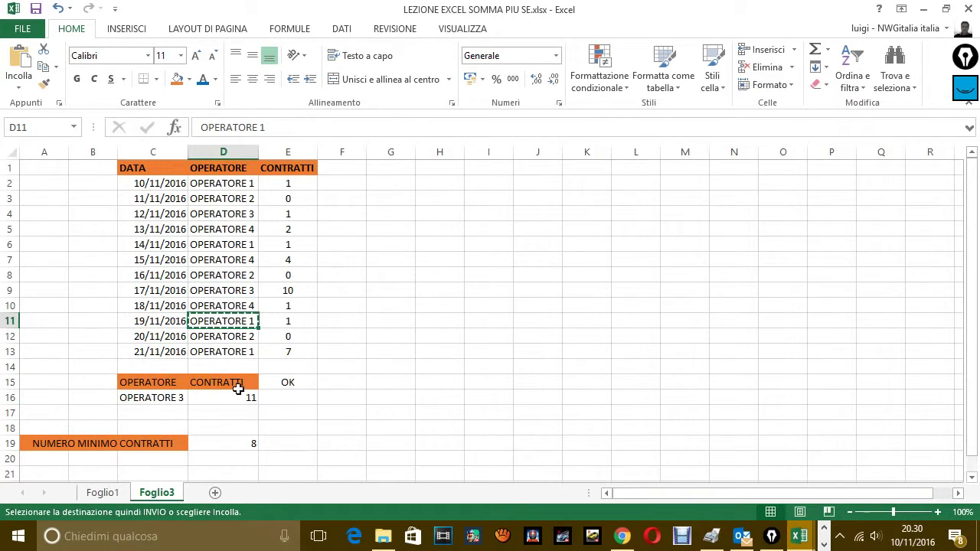
{"action": "left_click", "coordinate": [173, 401]}
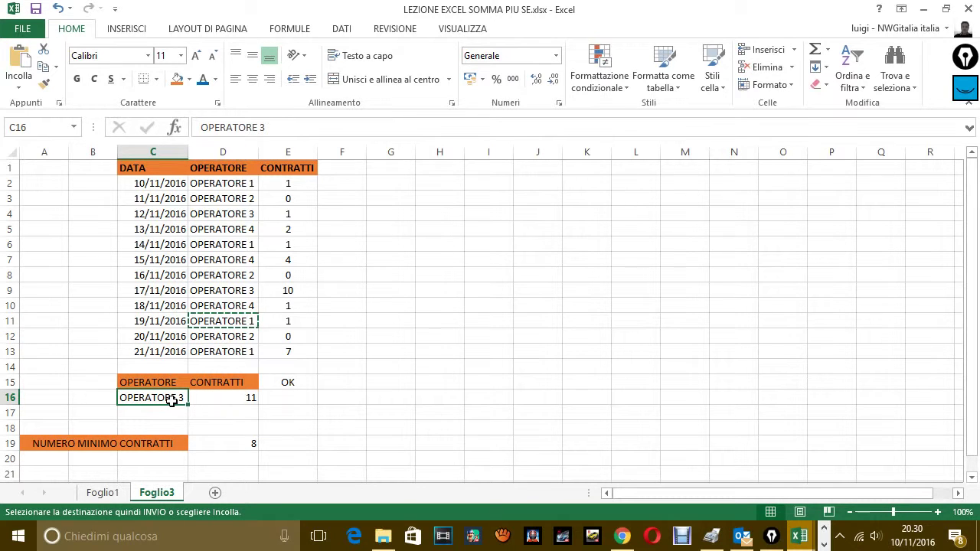
{"action": "key", "text": "ctrl+v"}
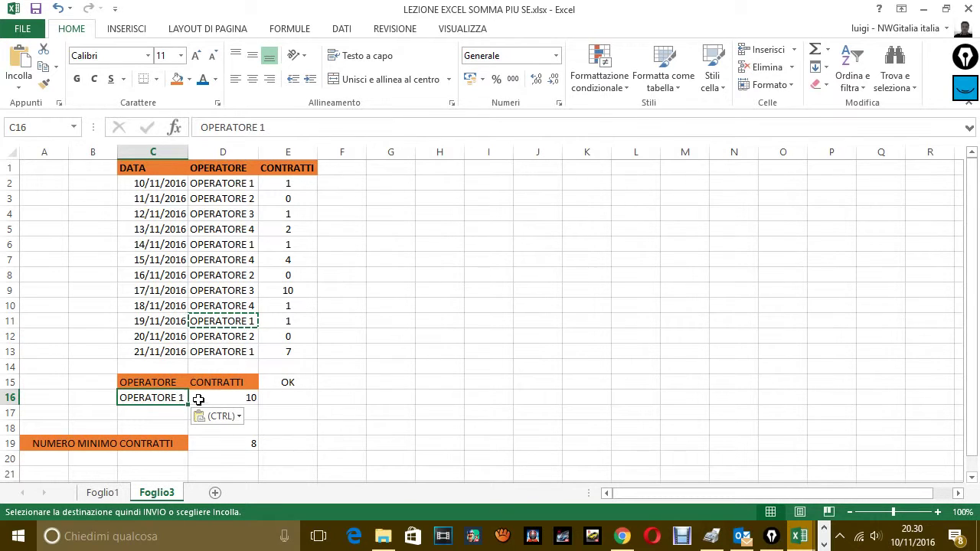
{"action": "left_click", "coordinate": [209, 354]}
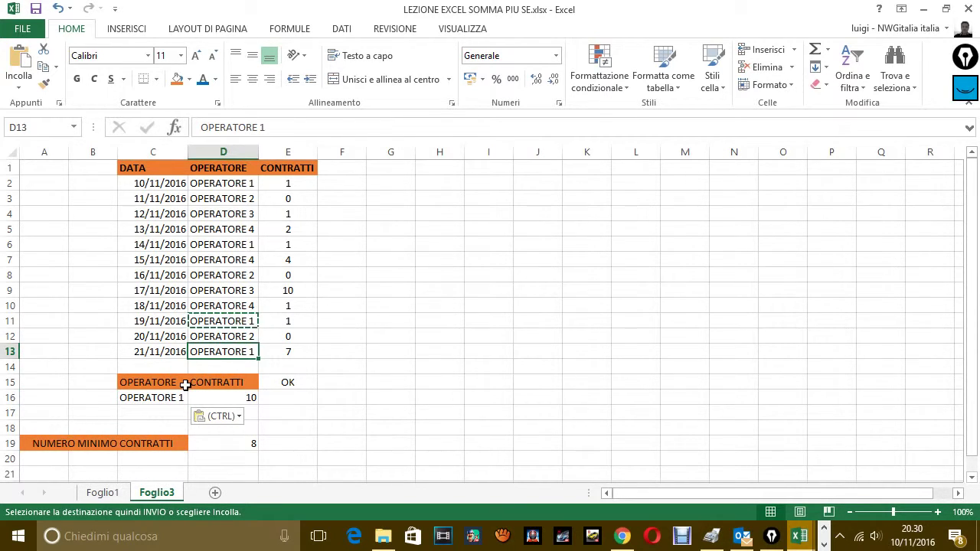
{"action": "key", "text": "ctrl"}
{"action": "key", "text": "Escape"}
Put OPERATORE 4 from D5 into C16, then check D16's total against the minimum in D19.
{"action": "left_click", "coordinate": [216, 229]}
{"action": "key", "text": "ctrl+c"}
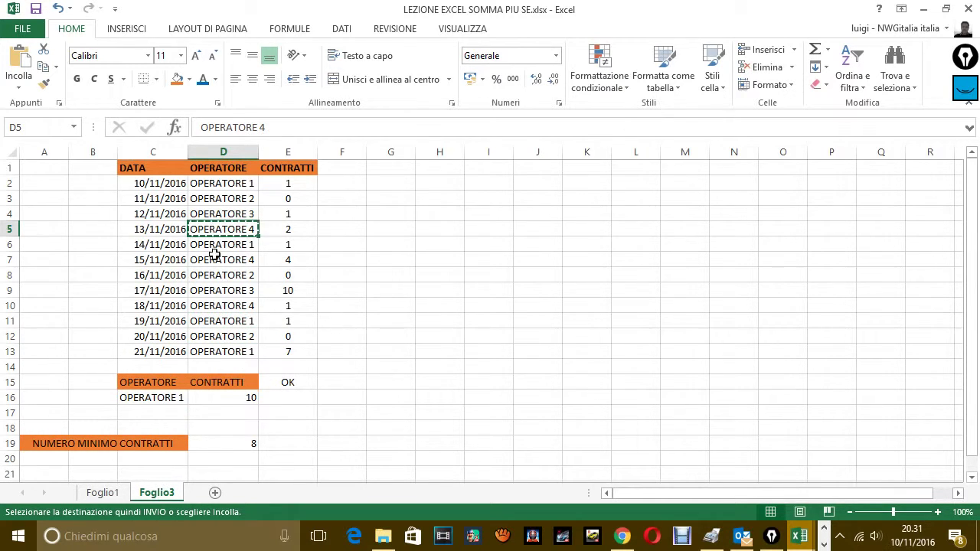
{"action": "left_click", "coordinate": [178, 401]}
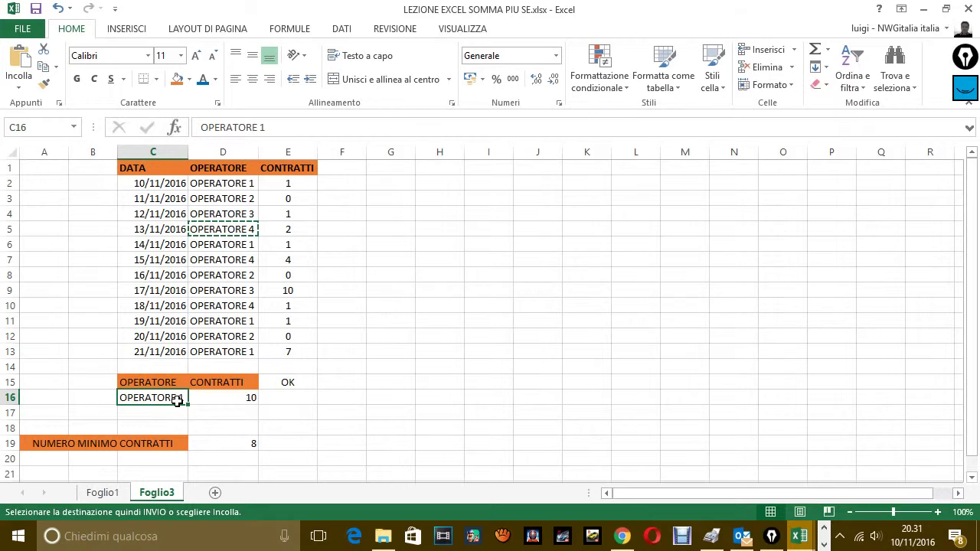
{"action": "key", "text": "ctrl+v"}
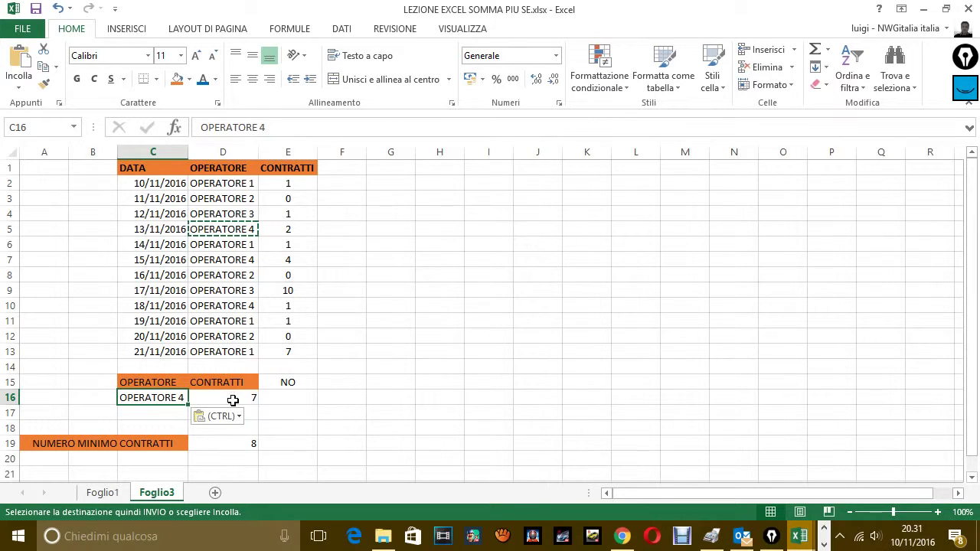
{"action": "left_click", "coordinate": [232, 400]}
{"action": "left_click", "coordinate": [246, 446]}
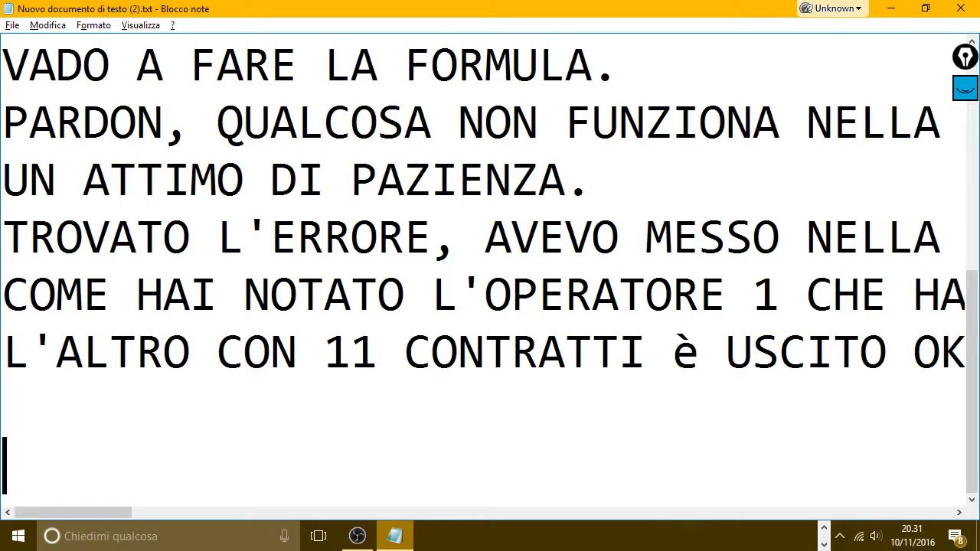
Type 'QUINDI LA FORMULA FUNZIONA.' in the notes and start a new line below it.
{"action": "type", "text": "Q"}
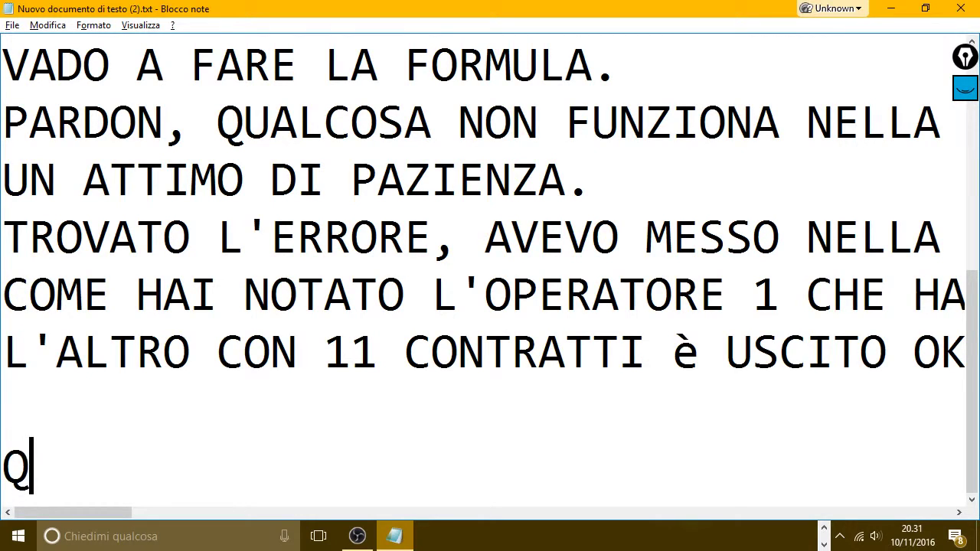
{"action": "type", "text": "UINDI"}
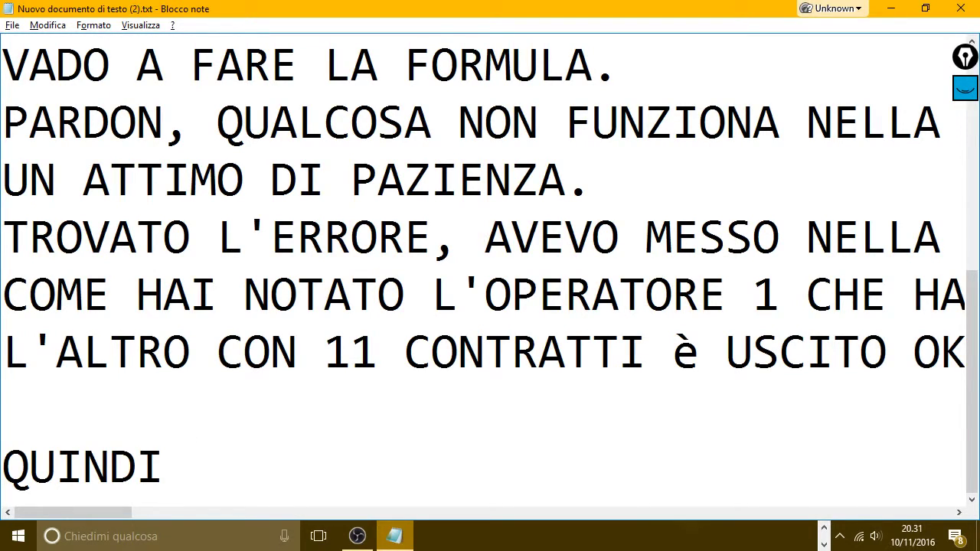
{"action": "type", "text": "LA "}
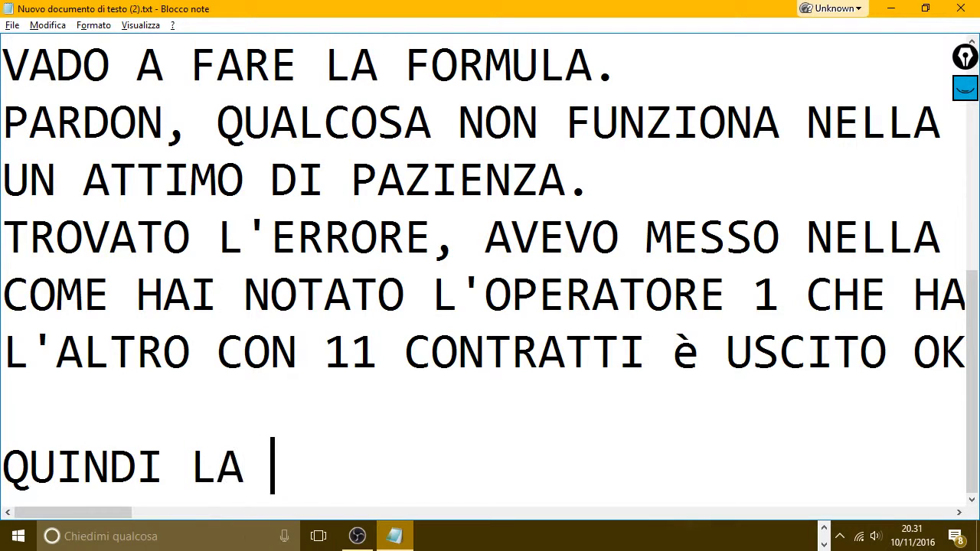
{"action": "type", "text": "FORMULA F"}
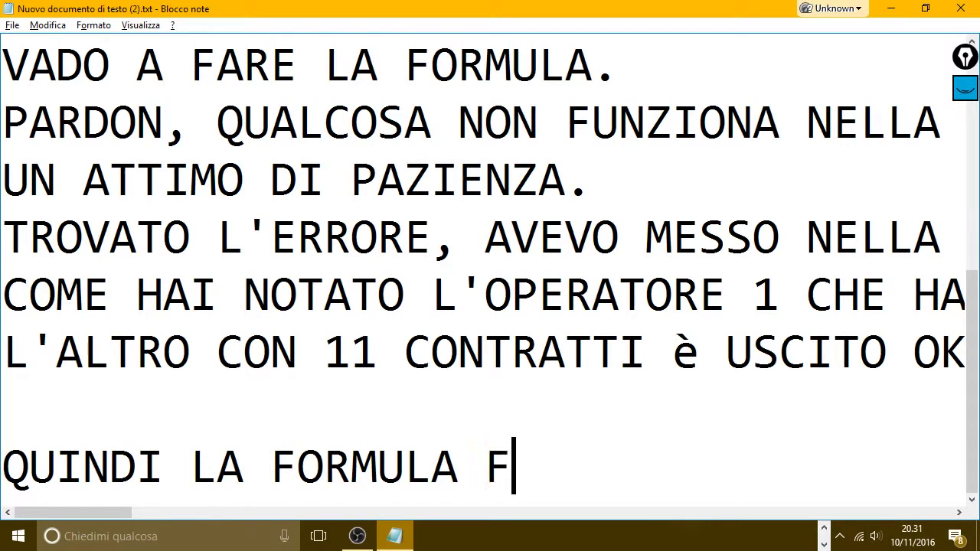
{"action": "type", "text": "UNZIONA."}
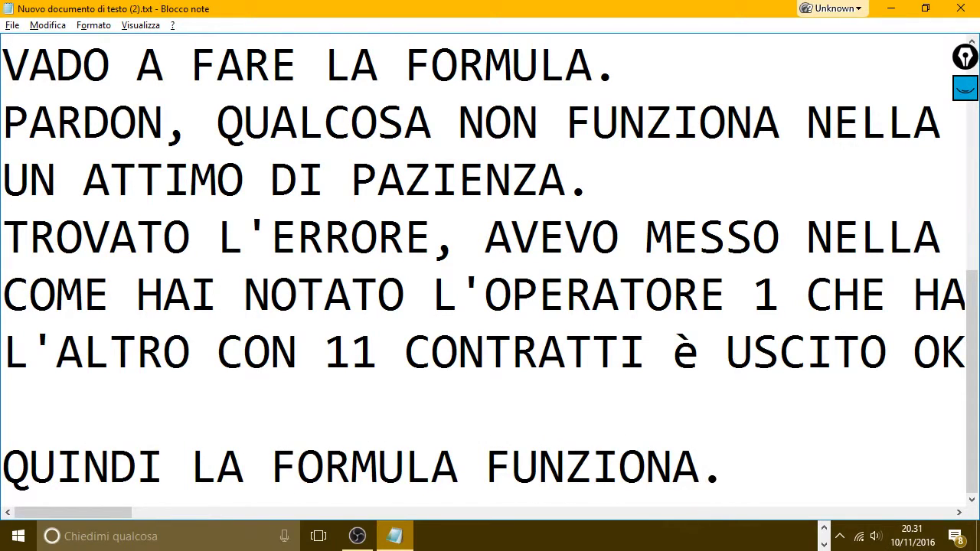
{"action": "key", "text": "Return"}
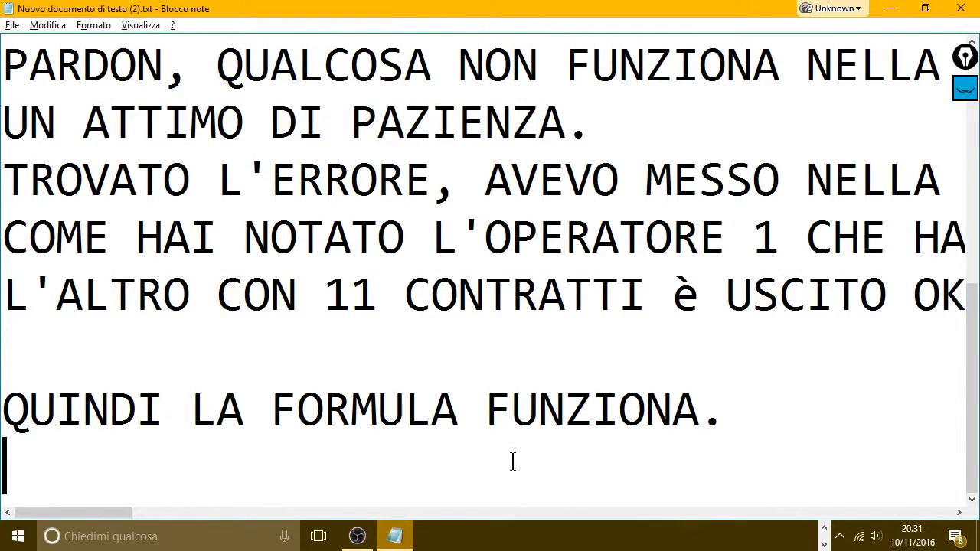
Write the note explaining the names were copy-pasted because a mistyped operator breaks the formula.
{"action": "type", "text": "IO"}
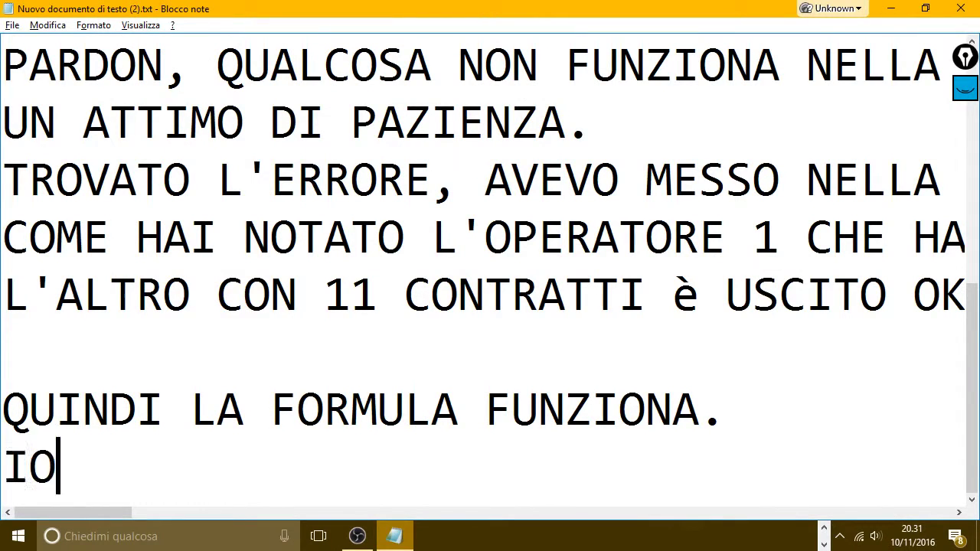
{"action": "type", "text": " HO FATTO IL C"}
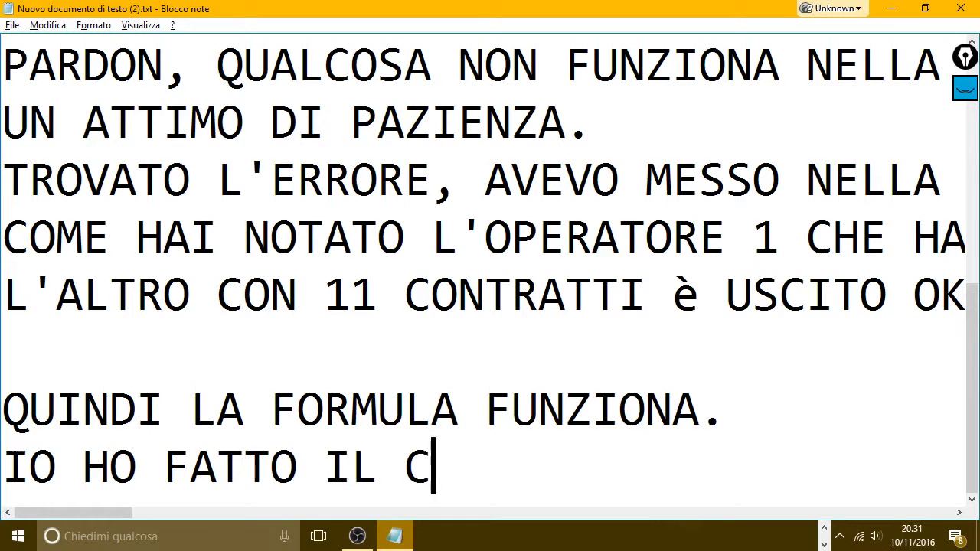
{"action": "type", "text": "OPIA INCOL"}
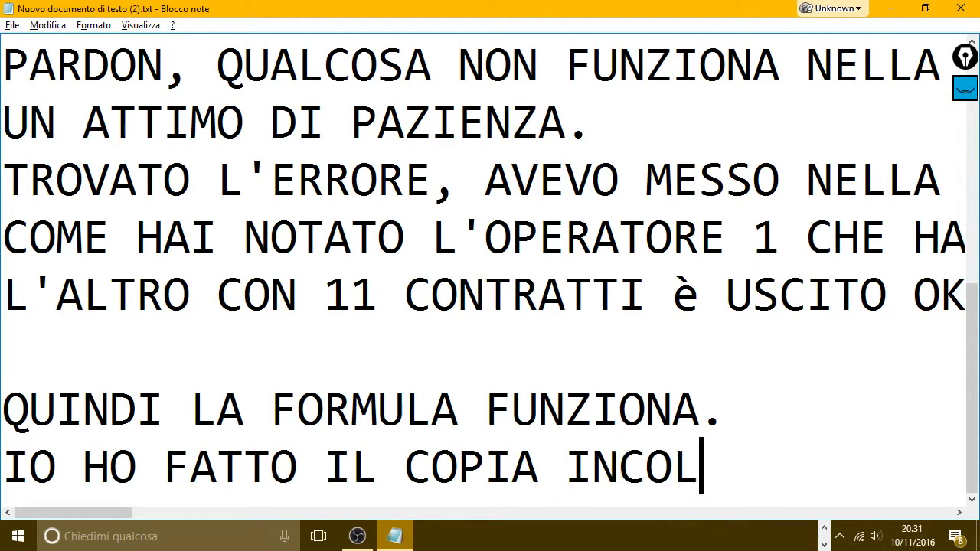
{"action": "type", "text": "LA NELLE CELL"}
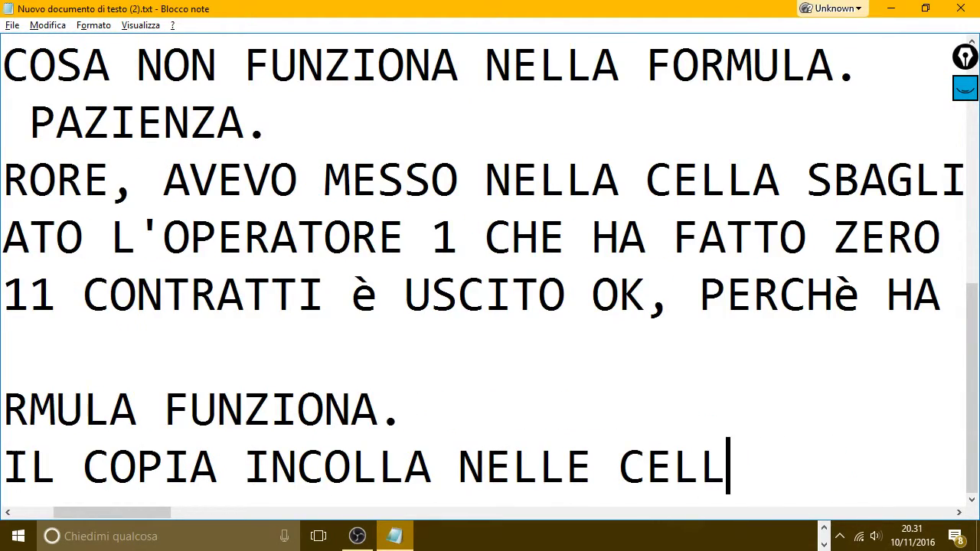
{"action": "type", "text": "E PERCH"}
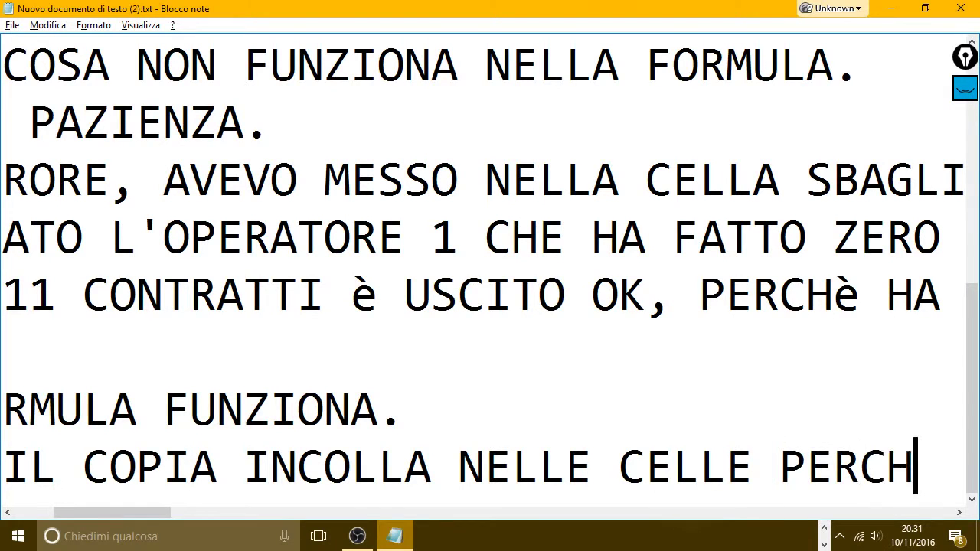
{"action": "type", "text": "E SE QU"}
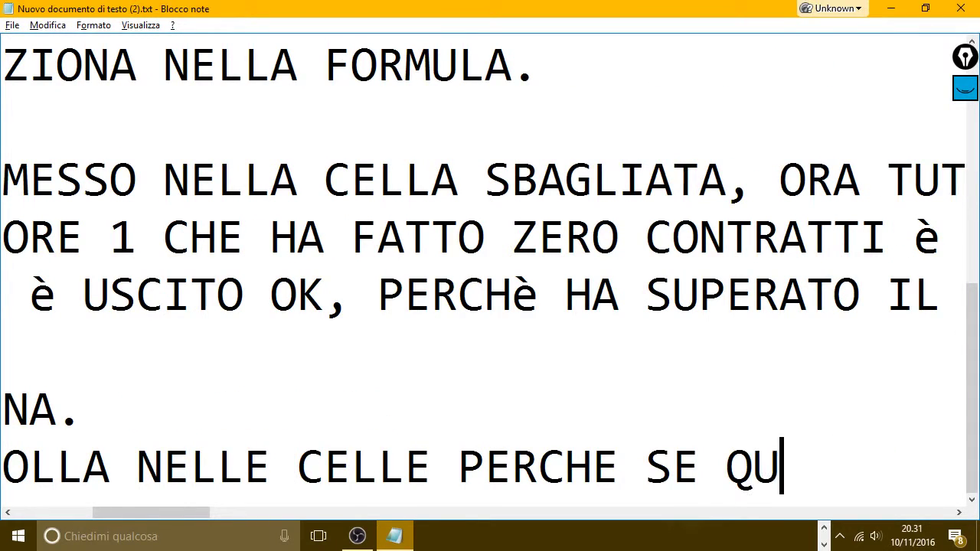
{"action": "type", "text": "ANDO ANDA"}
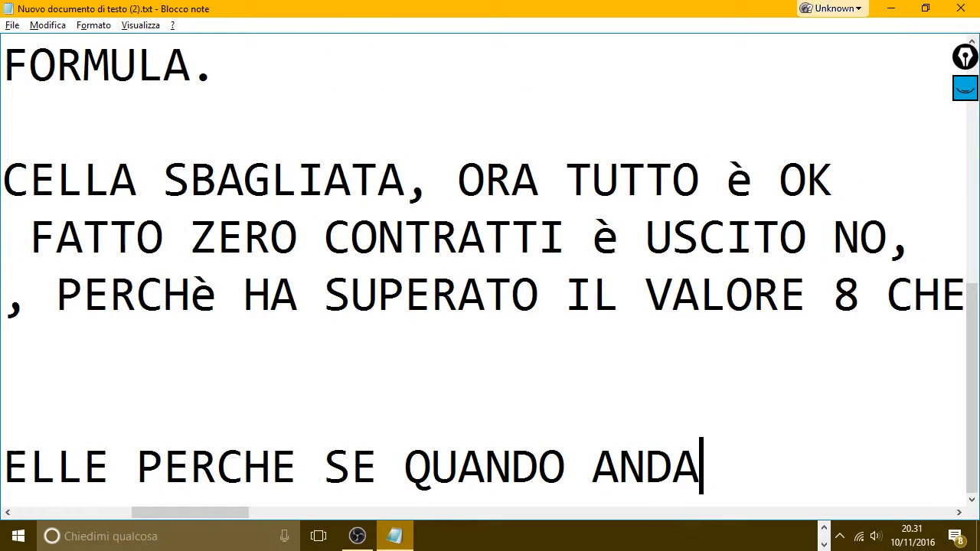
{"action": "type", "text": "TE A SCRI"}
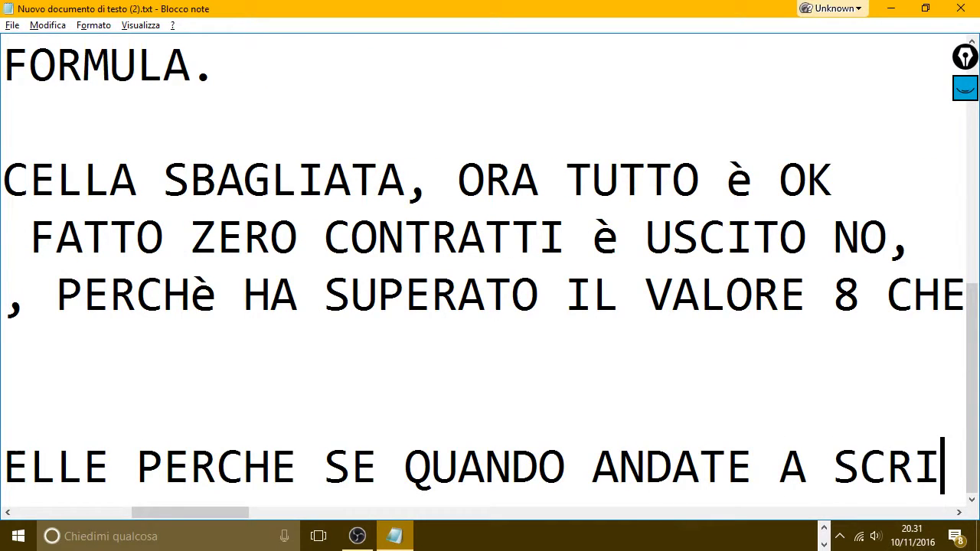
{"action": "type", "text": "VERE VOI L"}
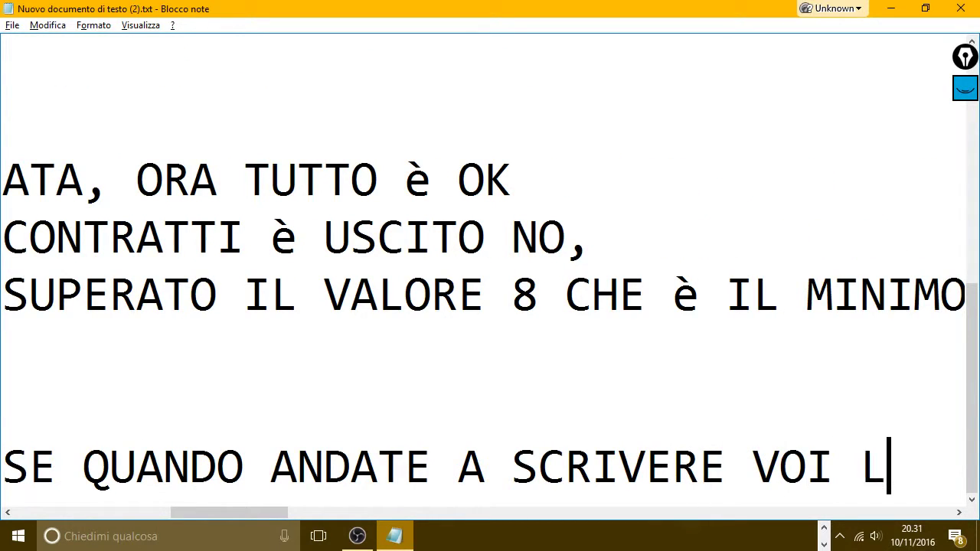
{"action": "type", "text": "'OPERATORE FA"}
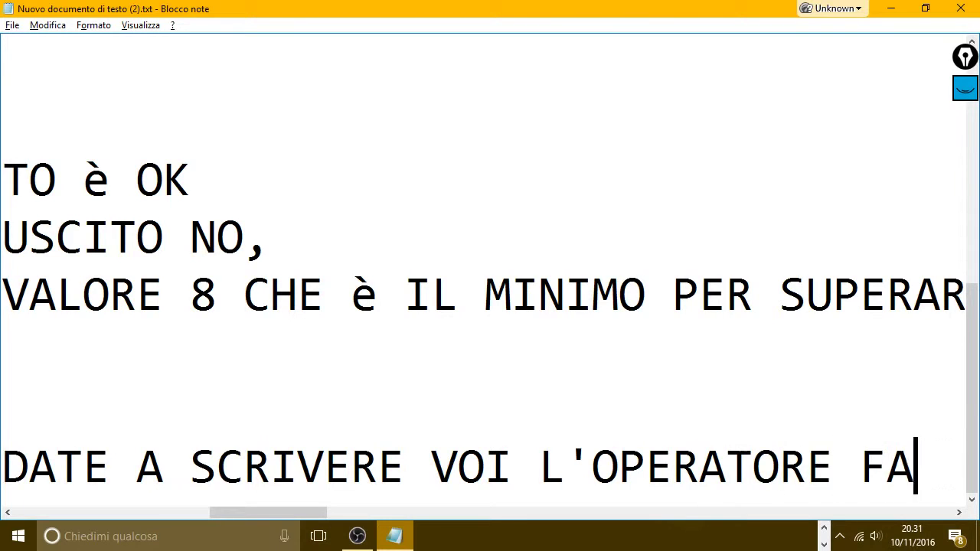
{"action": "type", "text": "TE UN ERRO"}
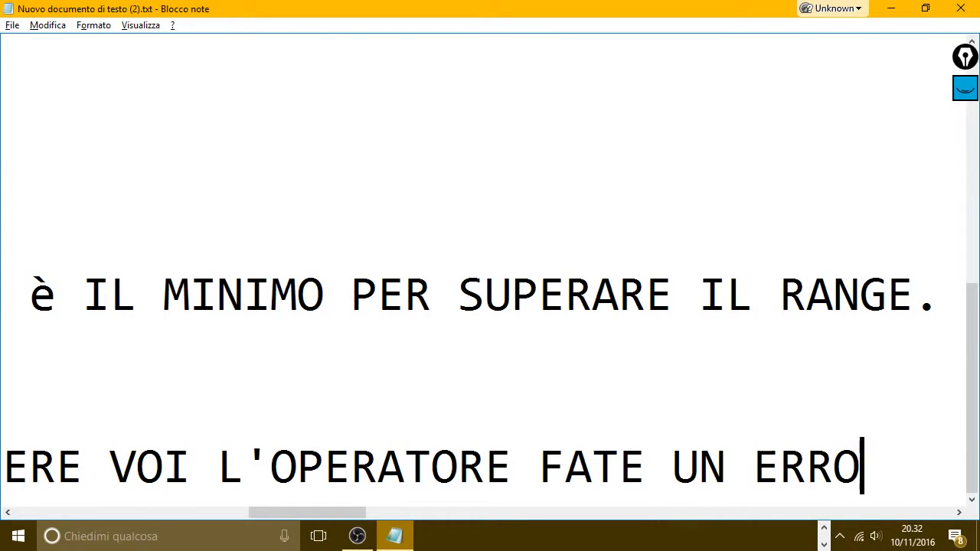
{"action": "type", "text": "RE LA FORMU"}
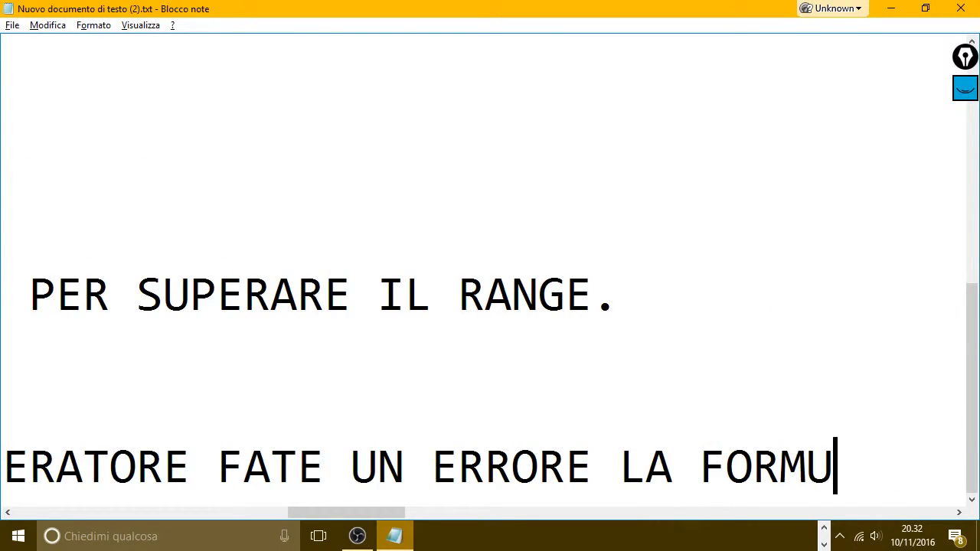
{"action": "type", "text": "LA NON FUN"}
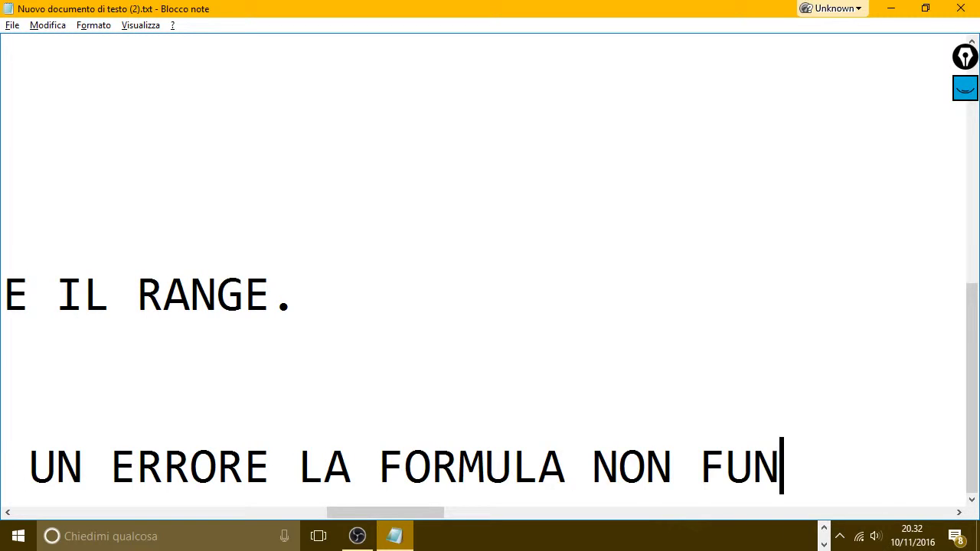
{"action": "type", "text": "ZIONERA. "}
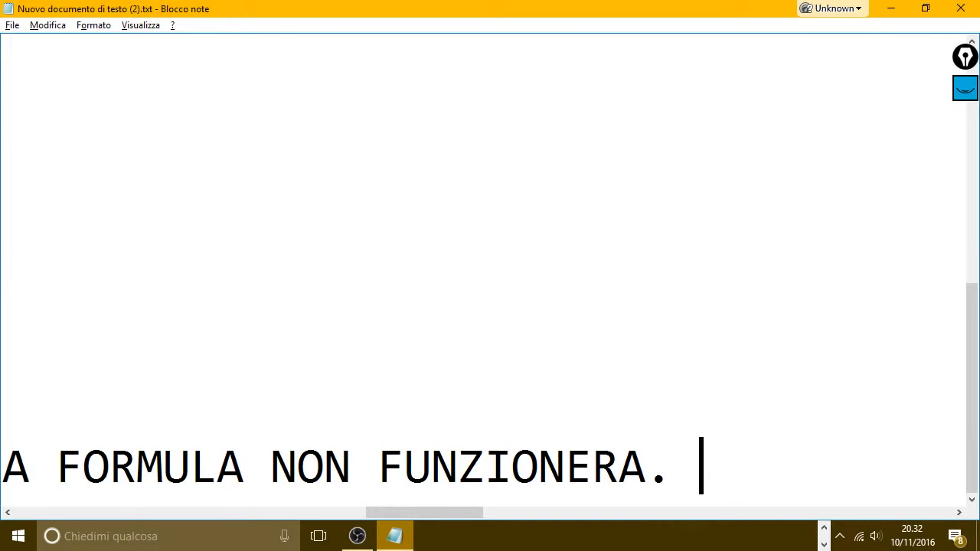
{"action": "type", "text": "FACICO UN "}
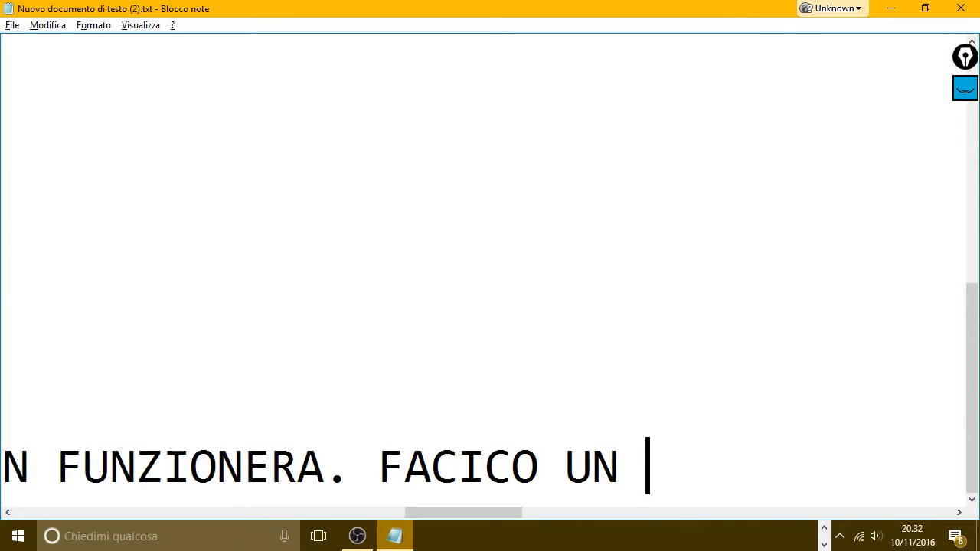
{"action": "type", "text": "ESEMPIO"}
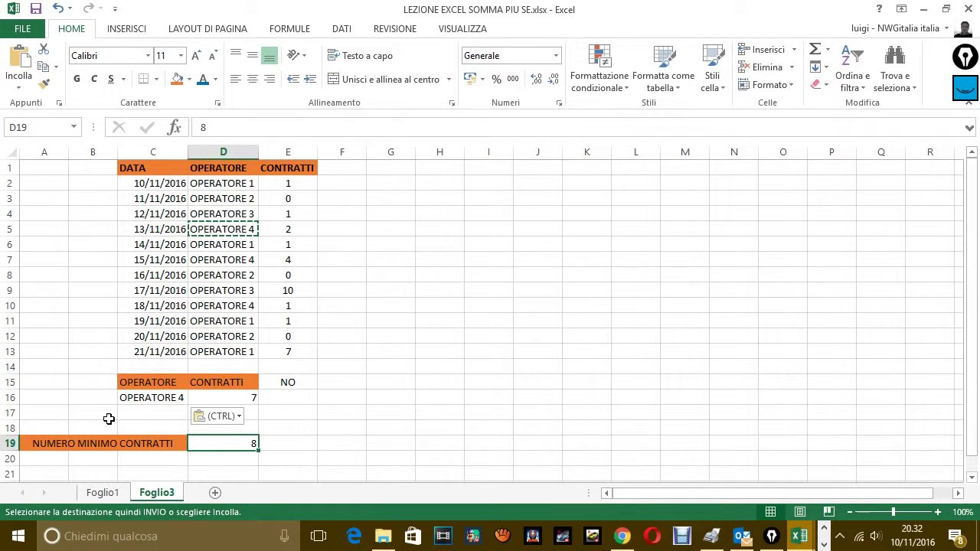
Hand-type operator names into C16 three times to show D16's count dropping to zero.
{"action": "left_click", "coordinate": [180, 395]}
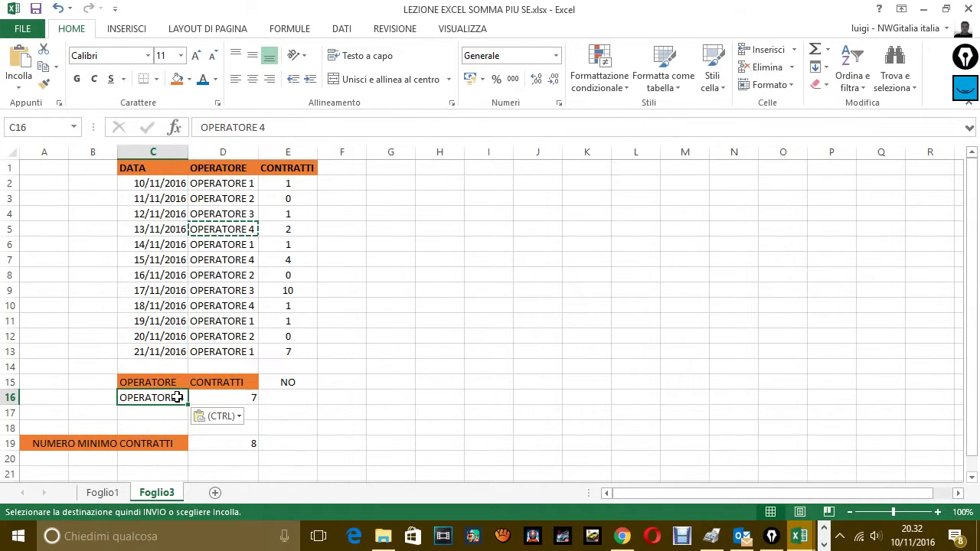
{"action": "type", "text": "OPE"}
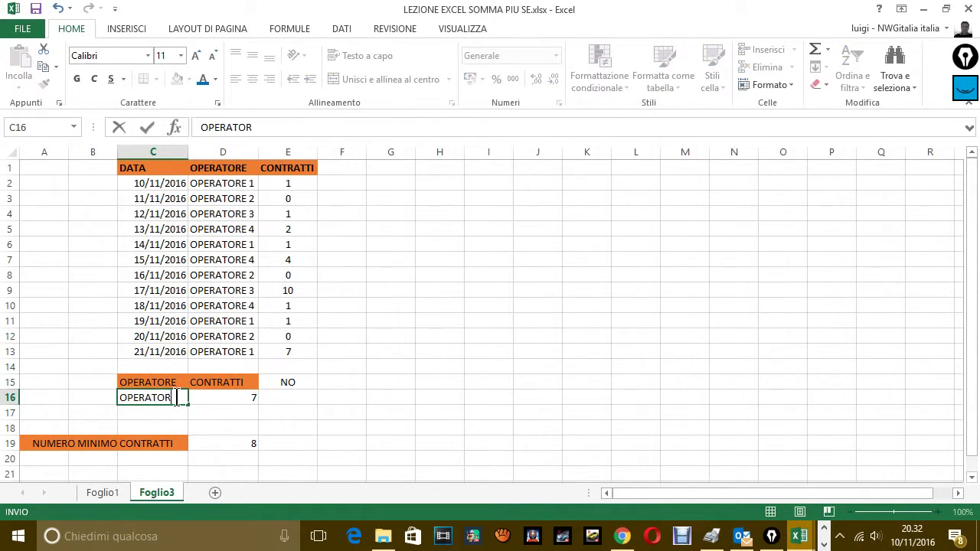
{"action": "key", "text": "Return"}
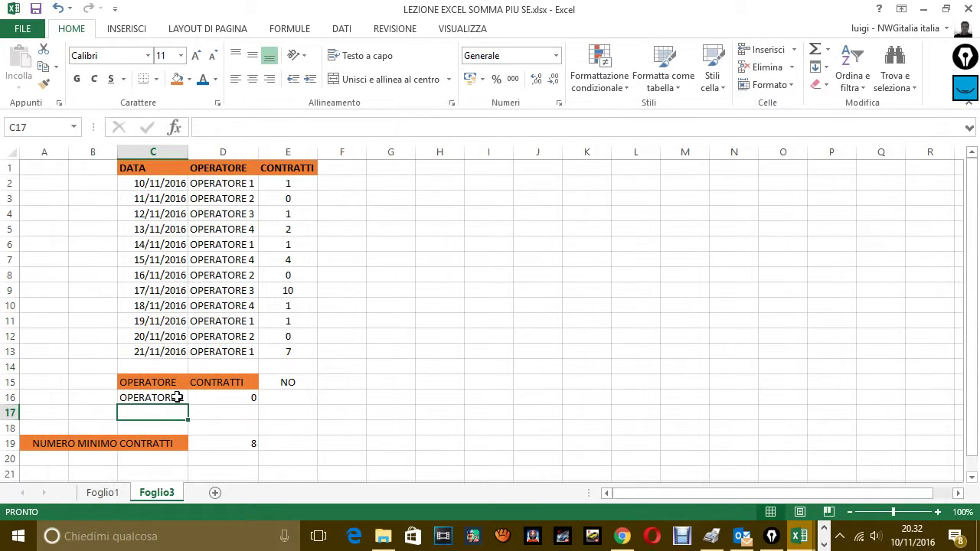
{"action": "left_click", "coordinate": [177, 397]}
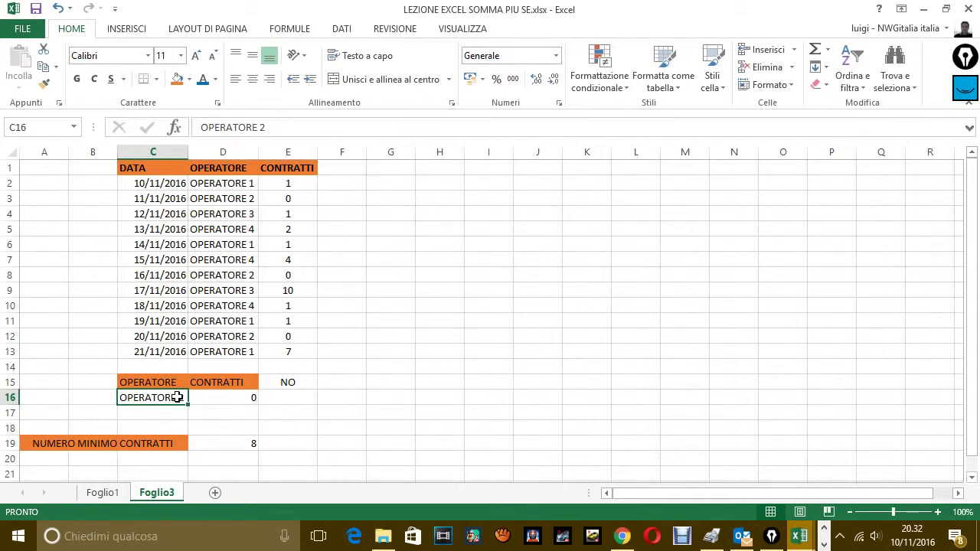
{"action": "type", "text": "OPER"}
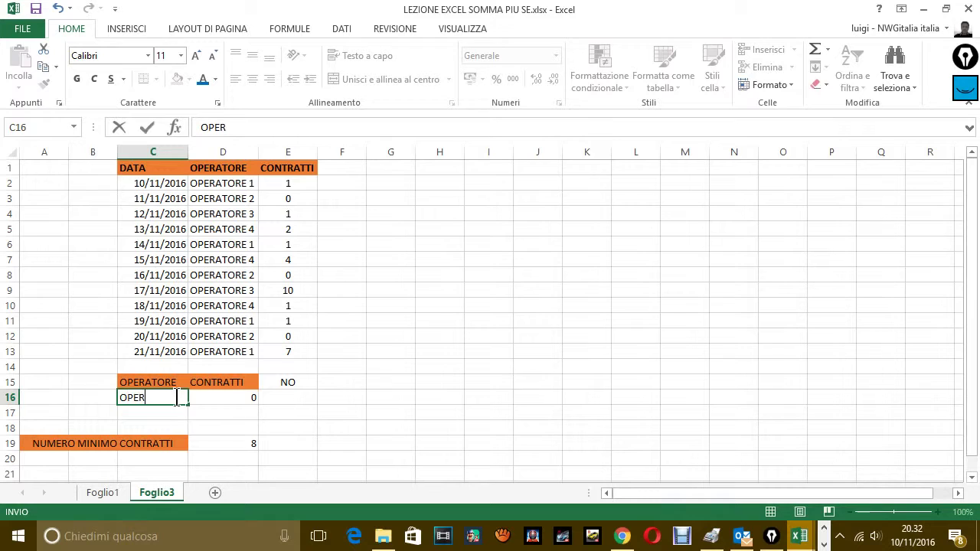
{"action": "type", "text": "ATORE  2"}
{"action": "key", "text": "Return"}
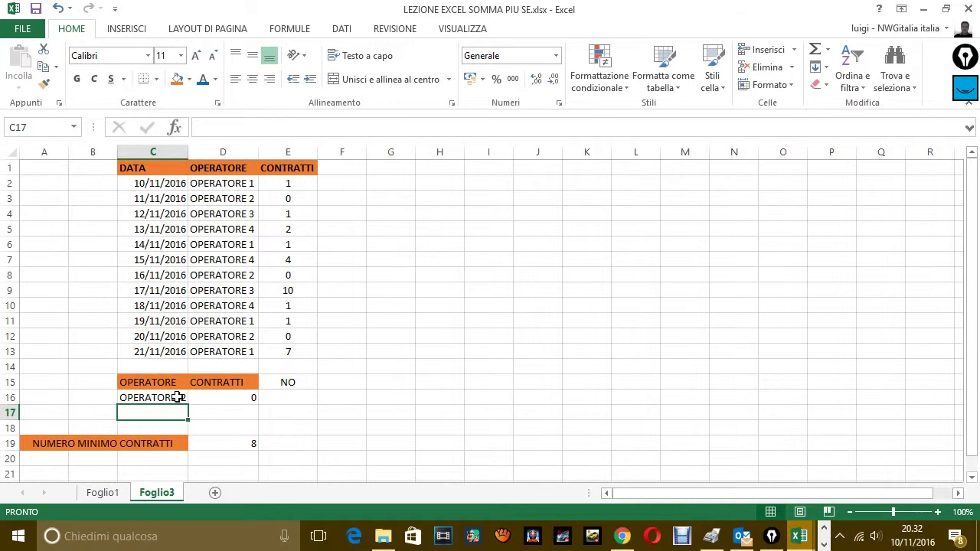
{"action": "left_click", "coordinate": [169, 398]}
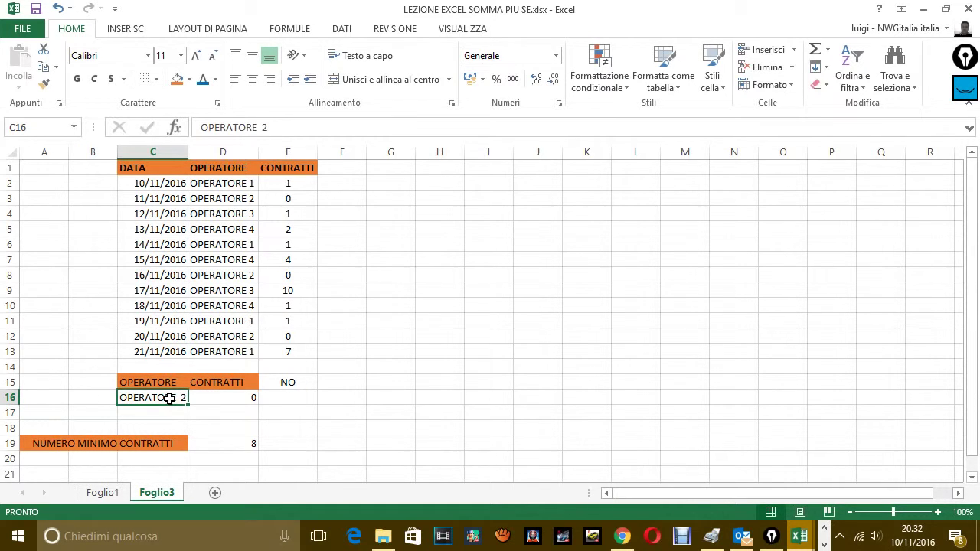
{"action": "type", "text": "O"}
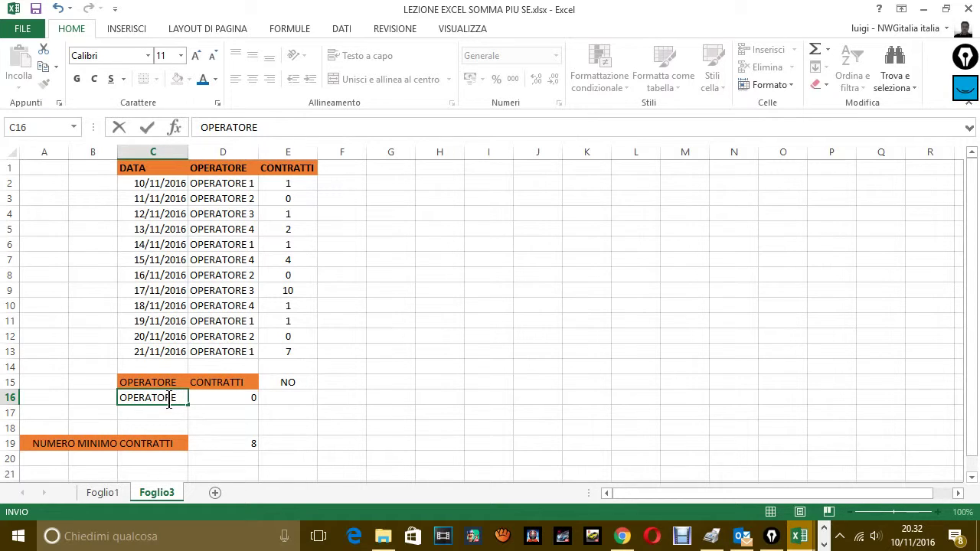
{"action": "type", "text": "4"}
{"action": "key", "text": "Return"}
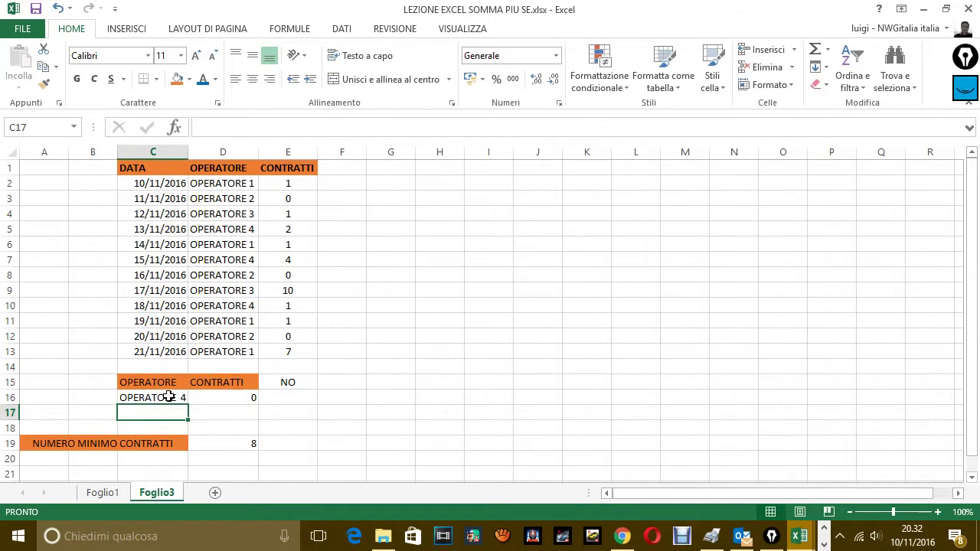
Restore OPERATORE 4 in C16 by copying it from D5, so D16 reads 7.
{"action": "left_click", "coordinate": [234, 230]}
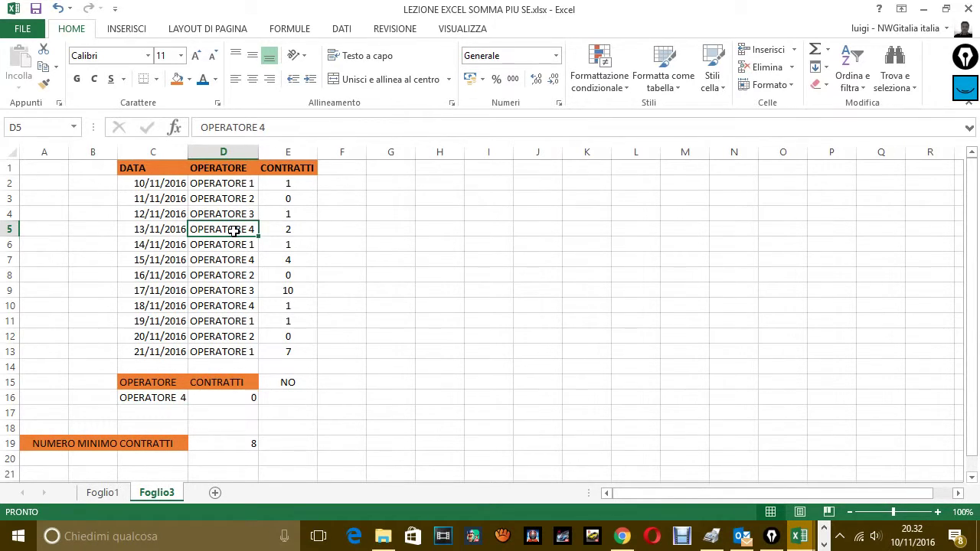
{"action": "key", "text": "ctrl+c"}
{"action": "left_click", "coordinate": [167, 399]}
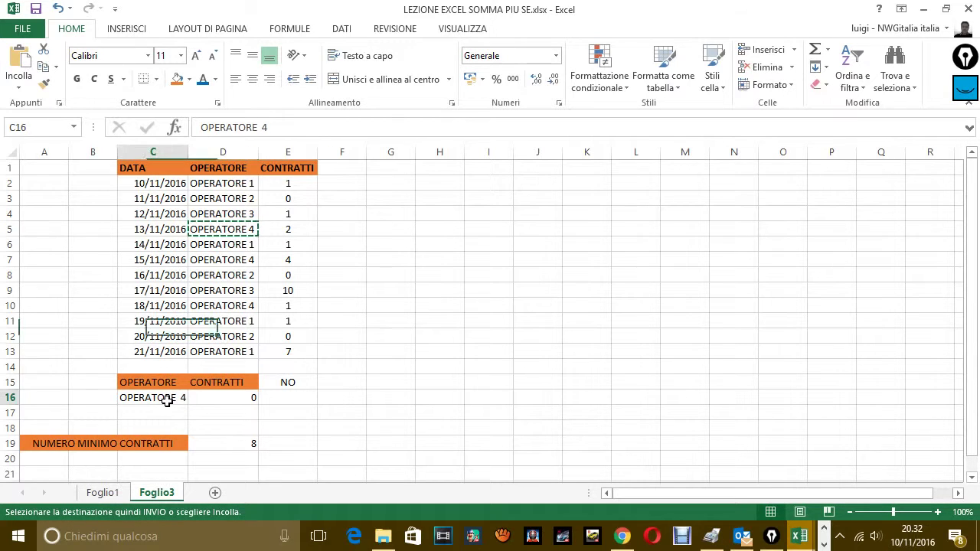
{"action": "key", "text": "ctrl+v"}
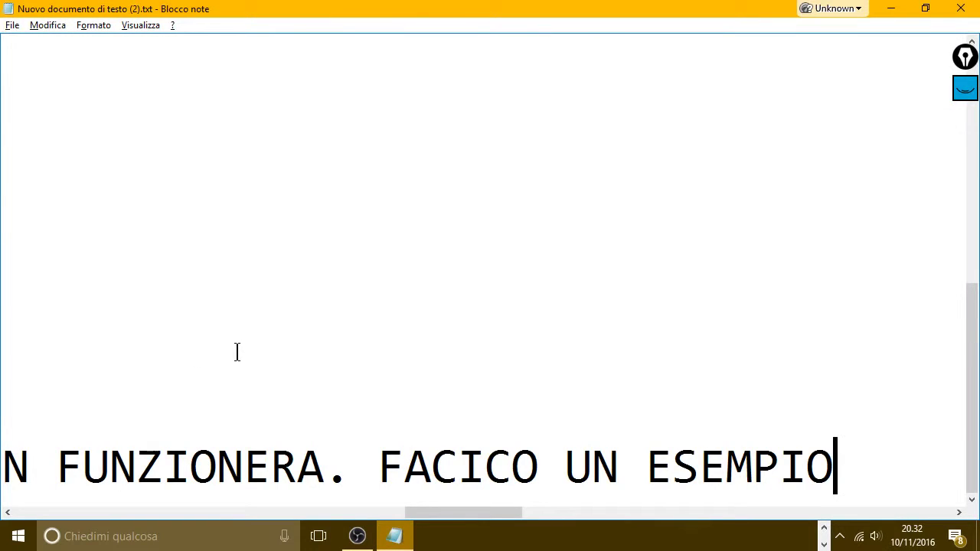
Note that typing one extra space in the operator name gives the wrong result.
{"action": "key", "text": "Return"}
{"action": "type", "text": "COME HAI "}
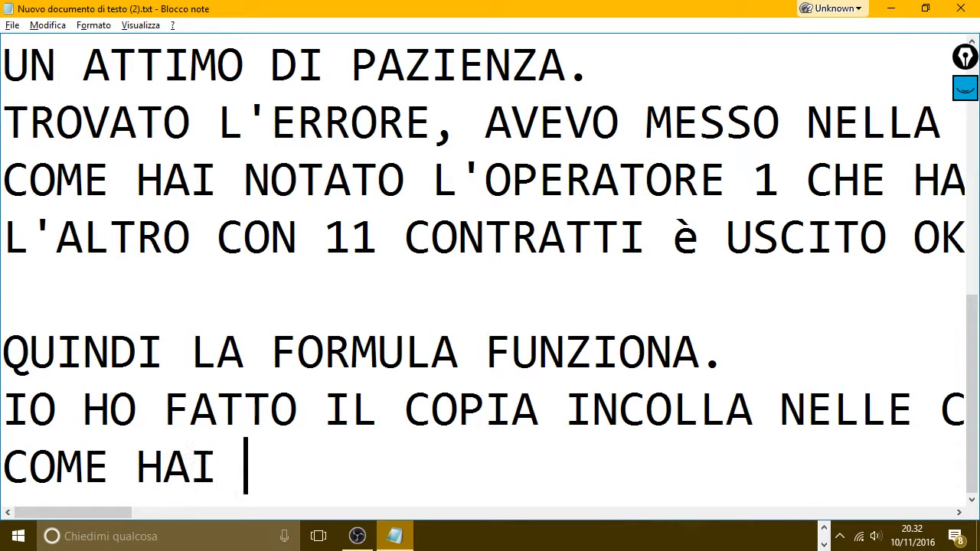
{"action": "type", "text": "NOTATO "}
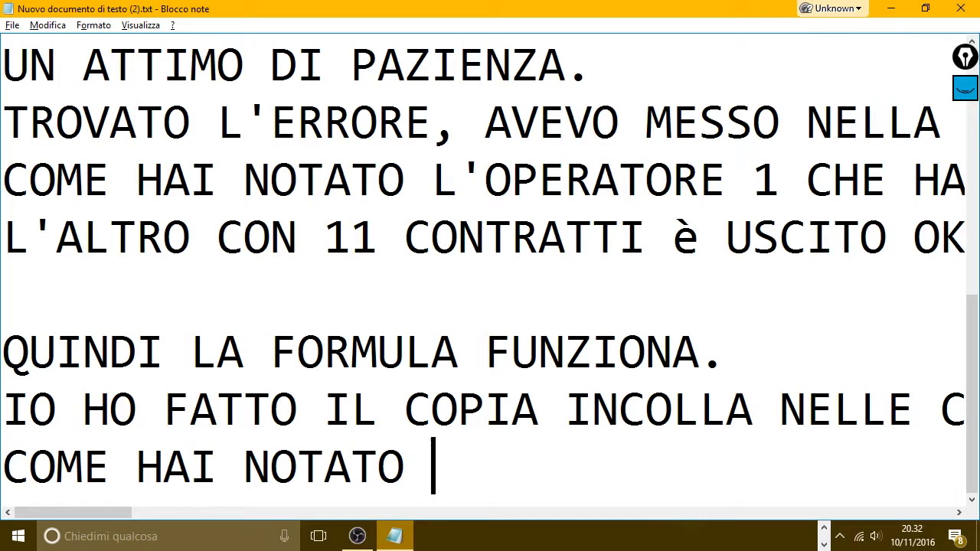
{"action": "type", "text": "SE IO PER "}
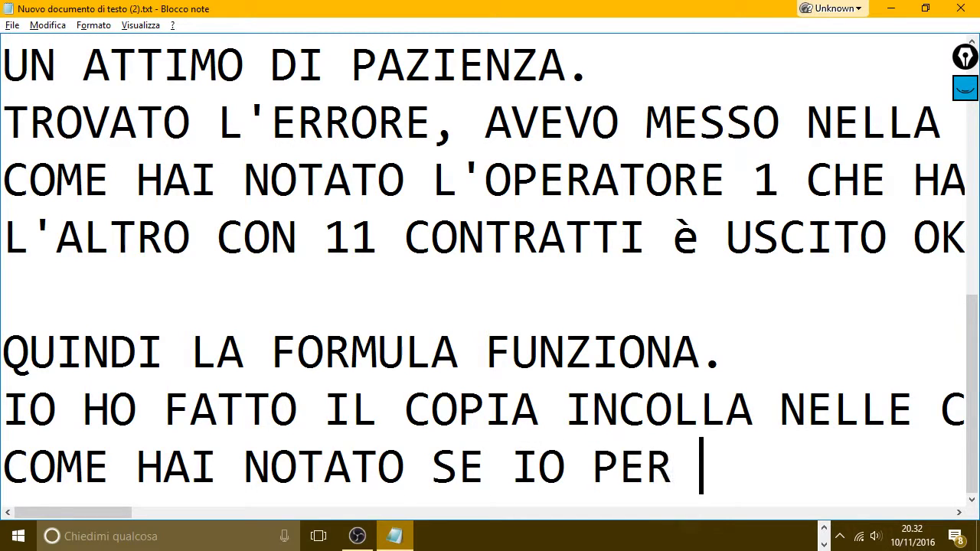
{"action": "type", "text": "ERRORE"}
{"action": "key", "text": "BackSpace"}
{"action": "type", "text": "RE "}
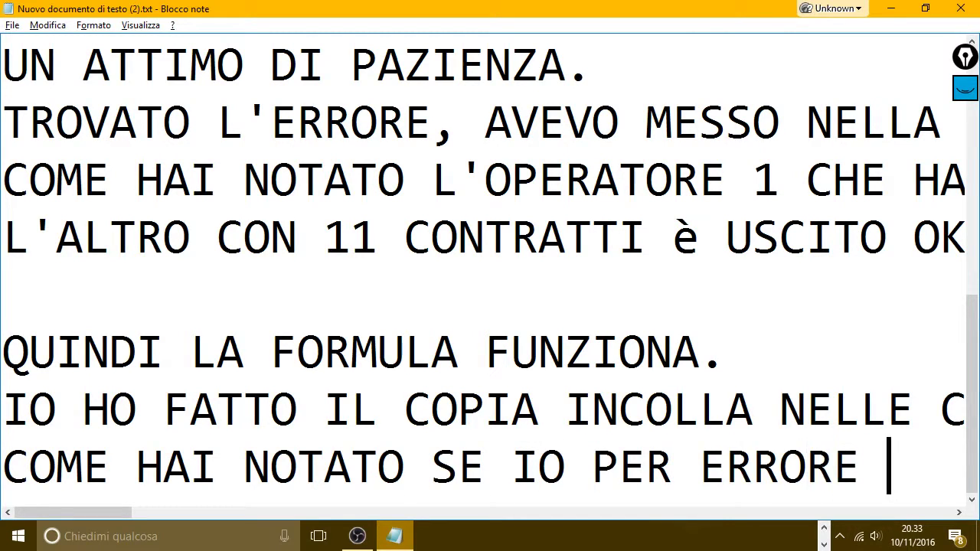
{"action": "type", "text": "METO U"}
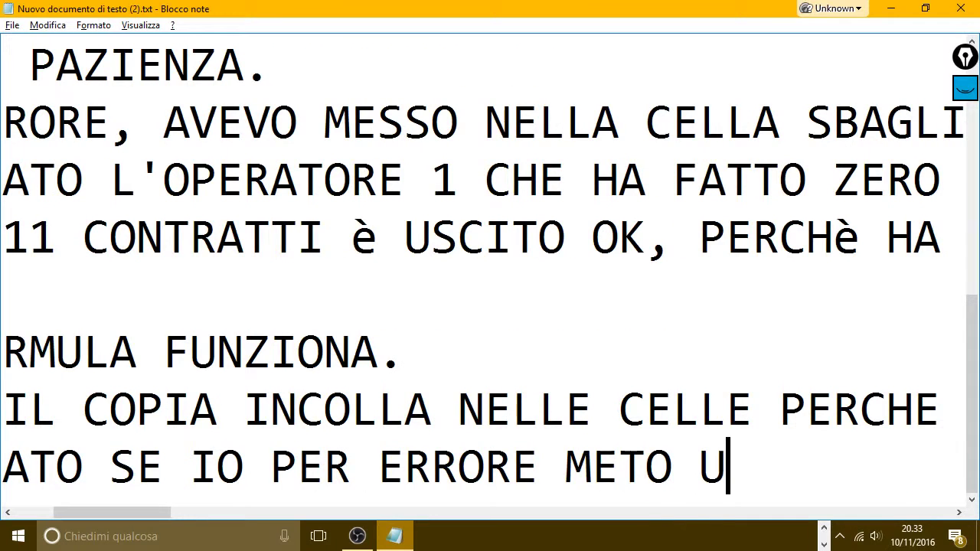
{"action": "type", "text": "N"}
{"action": "key", "text": "BackSpace"}
{"action": "key", "text": "BackSpace"}
{"action": "key", "text": "BackSpace"}
{"action": "key", "text": "BackSpace"}
{"action": "type", "text": "TO U"}
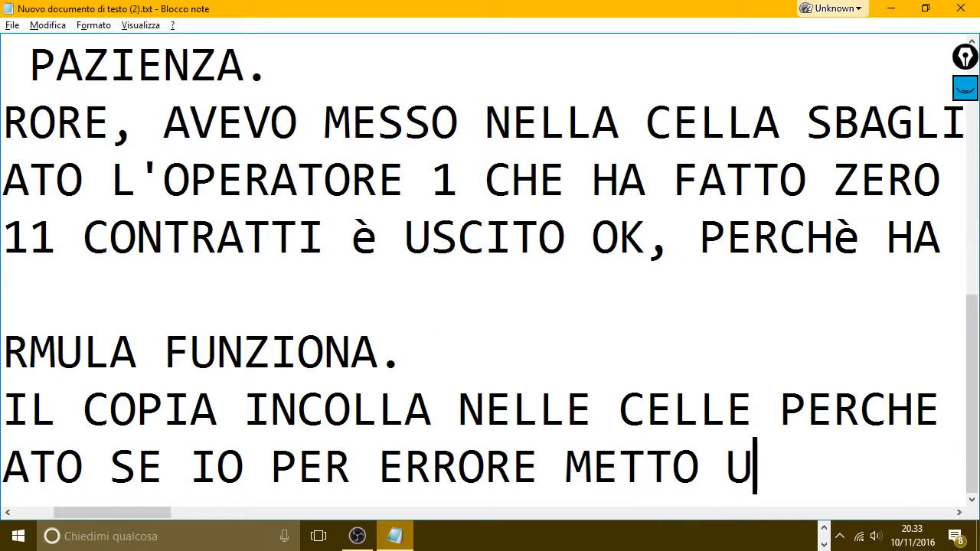
{"action": "type", "text": "NO SPAZION"}
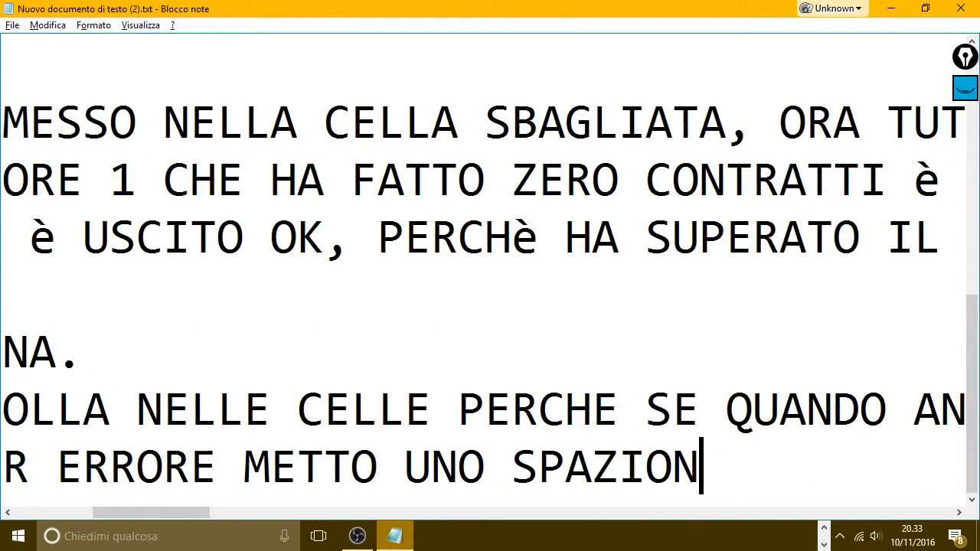
{"action": "key", "text": "BackSpace"}
{"action": "type", "text": "IN PIU QU"}
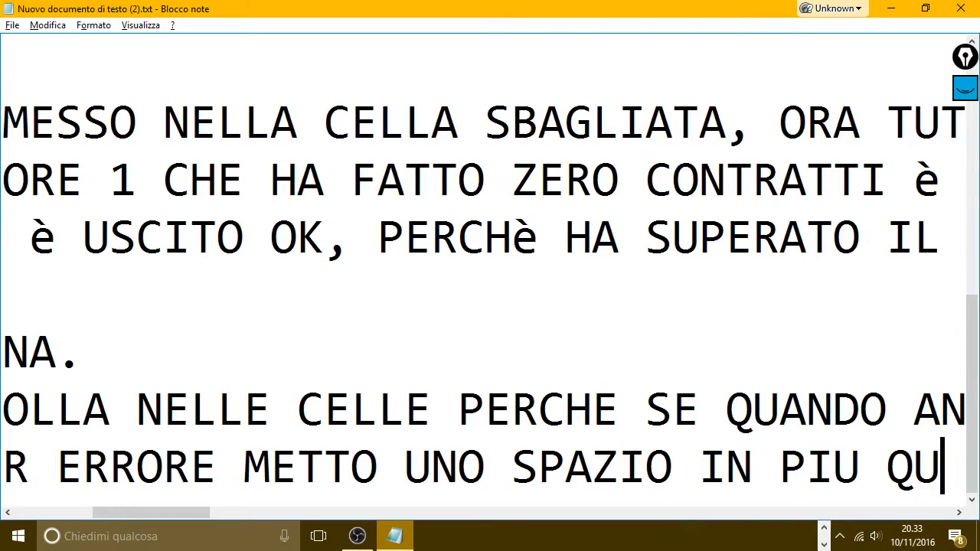
{"action": "type", "text": "ANDO SCRIVO "}
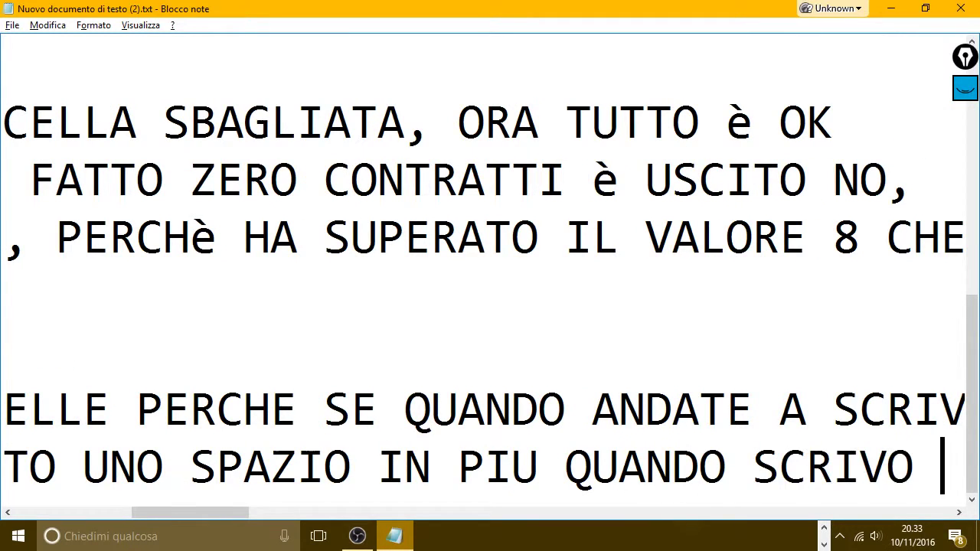
{"action": "type", "text": "NON MI ESC"}
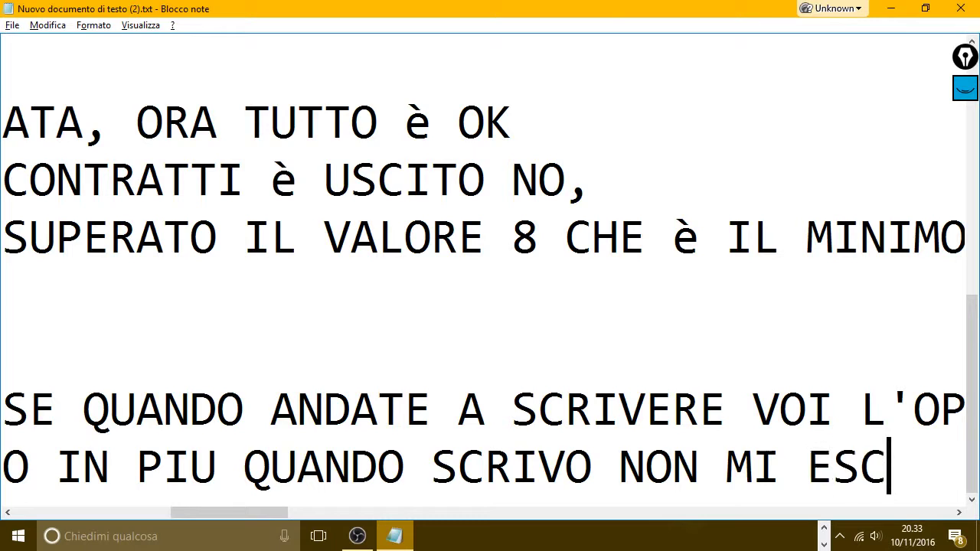
{"action": "type", "text": "E IL RISULTA"}
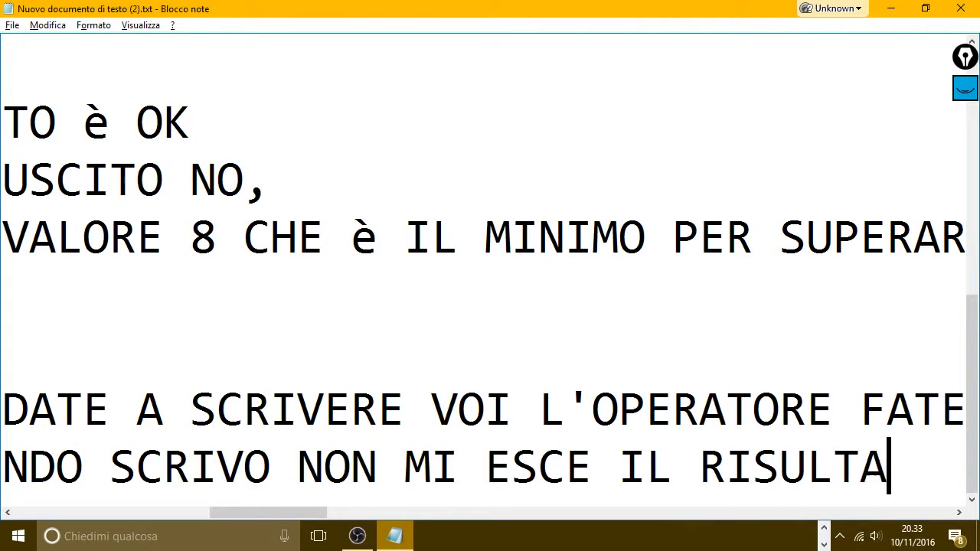
{"action": "type", "text": "TO ESATTO"}
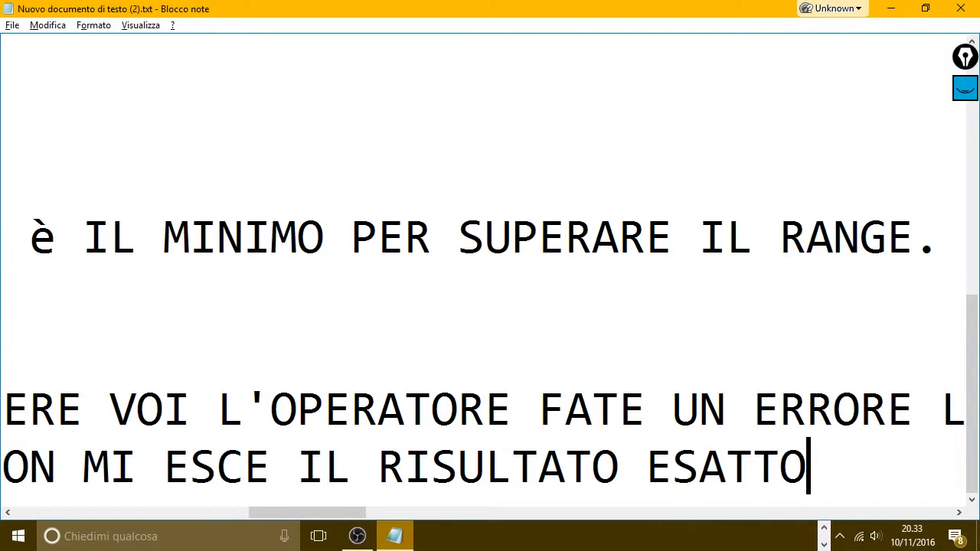
Conclude it's better to copy-paste names or make sure everything is typed correctly.
{"action": "key", "text": "Return"}
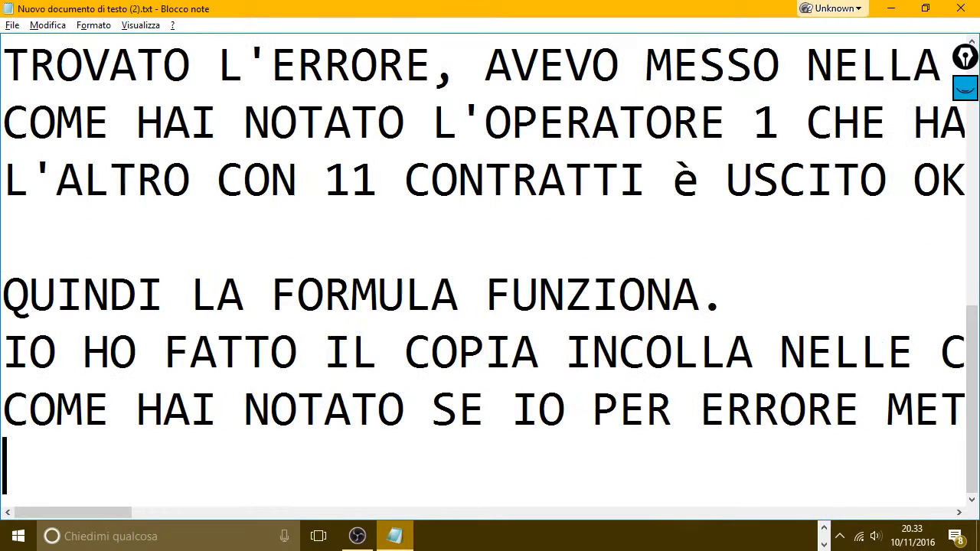
{"action": "type", "text": "QUINDI è SME"}
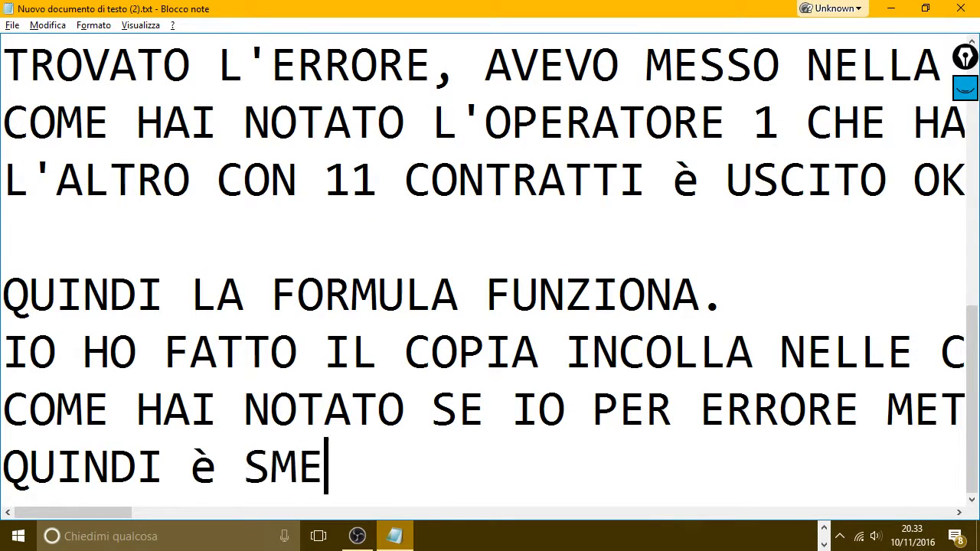
{"action": "key", "text": "BackSpace"}
{"action": "key", "text": "BackSpace"}
{"action": "type", "text": "EMPRE M"}
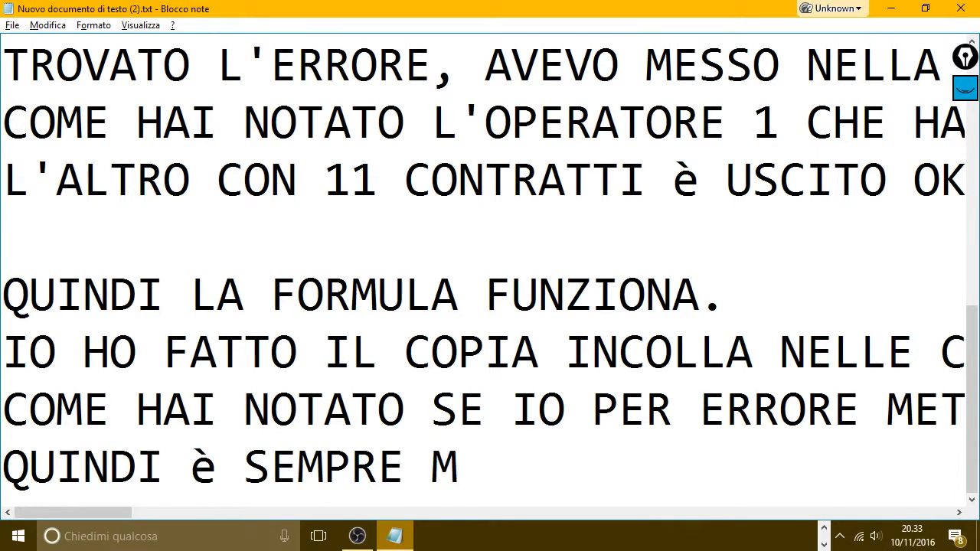
{"action": "type", "text": "EGLIO "}
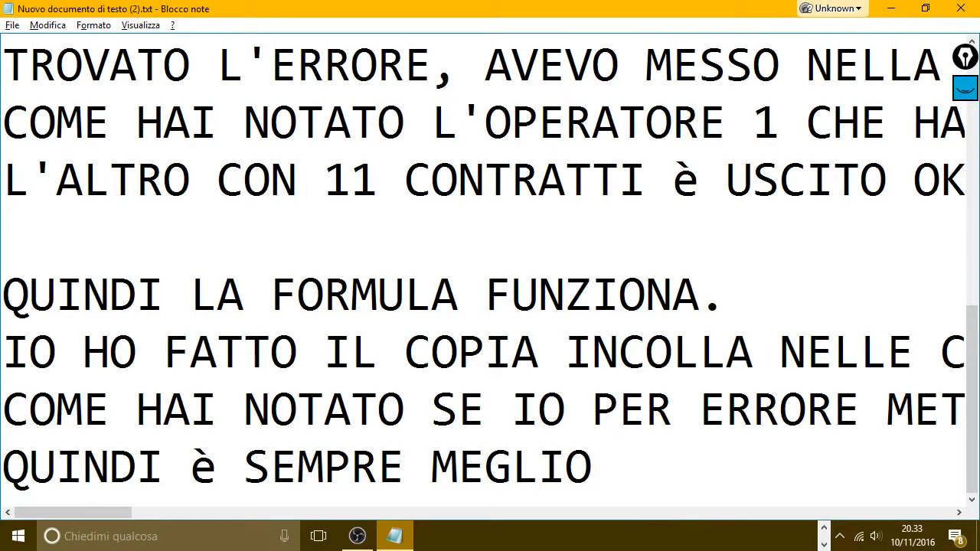
{"action": "type", "text": "COPIARE E INCO"}
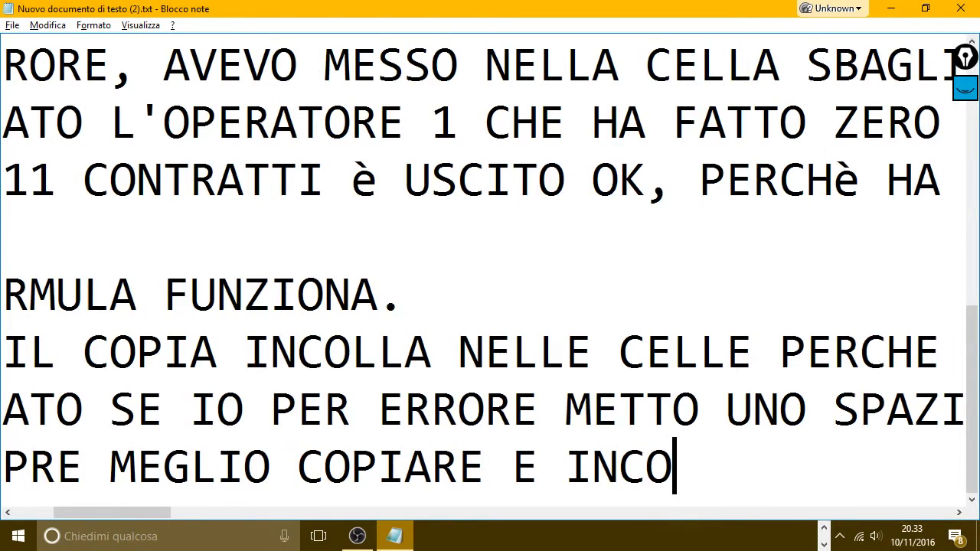
{"action": "type", "text": "LLARE, OPP"}
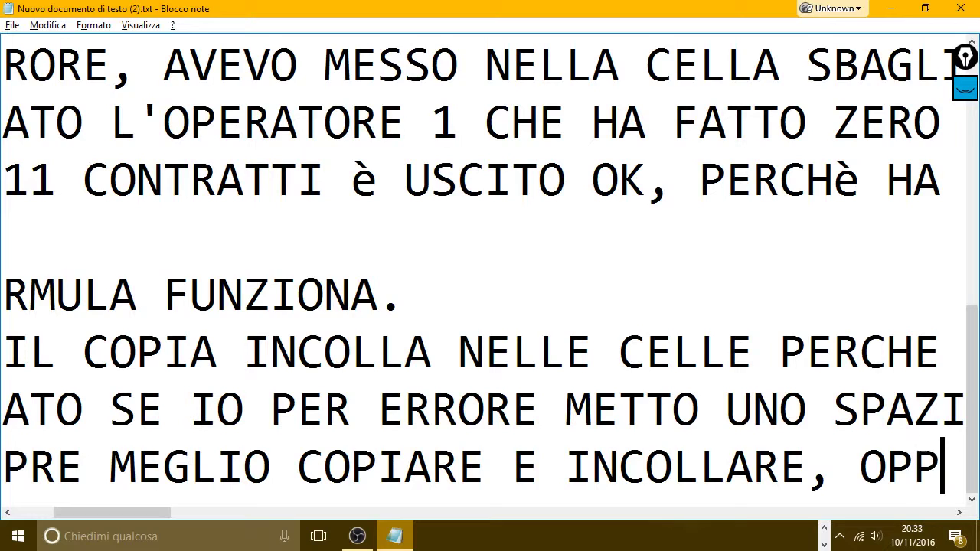
{"action": "type", "text": "URE ACCERT"}
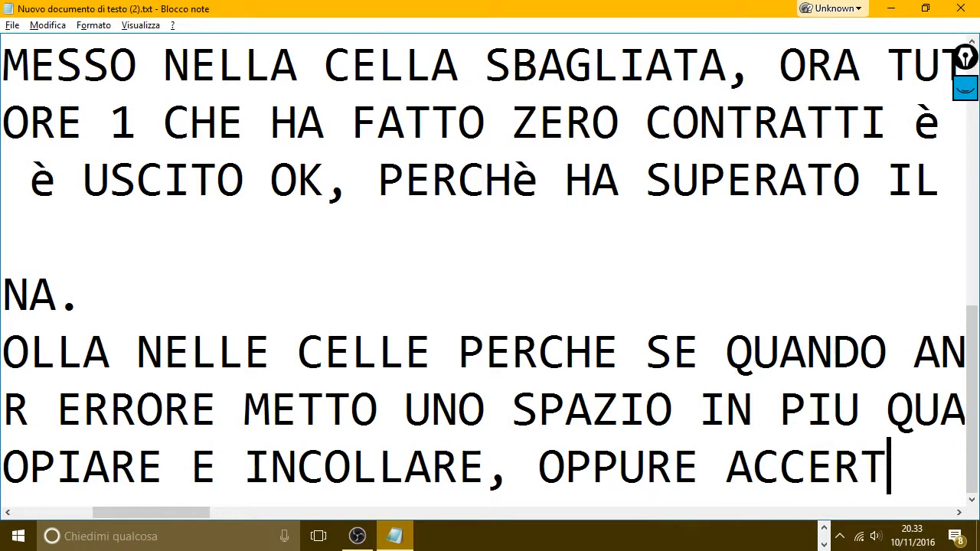
{"action": "type", "text": "ARSI BENE "}
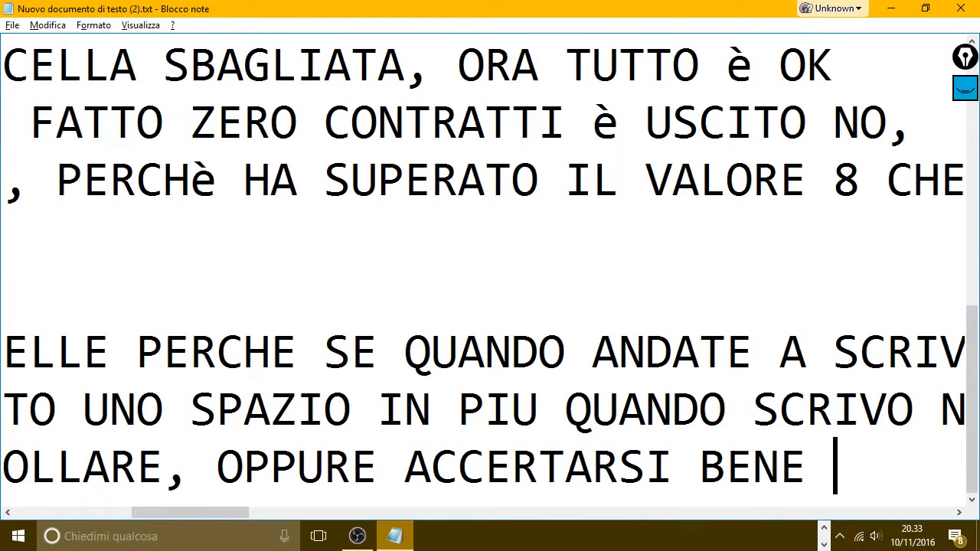
{"action": "type", "text": "CHE NON"}
{"action": "key", "text": "BackSpace"}
{"action": "key", "text": "BackSpace"}
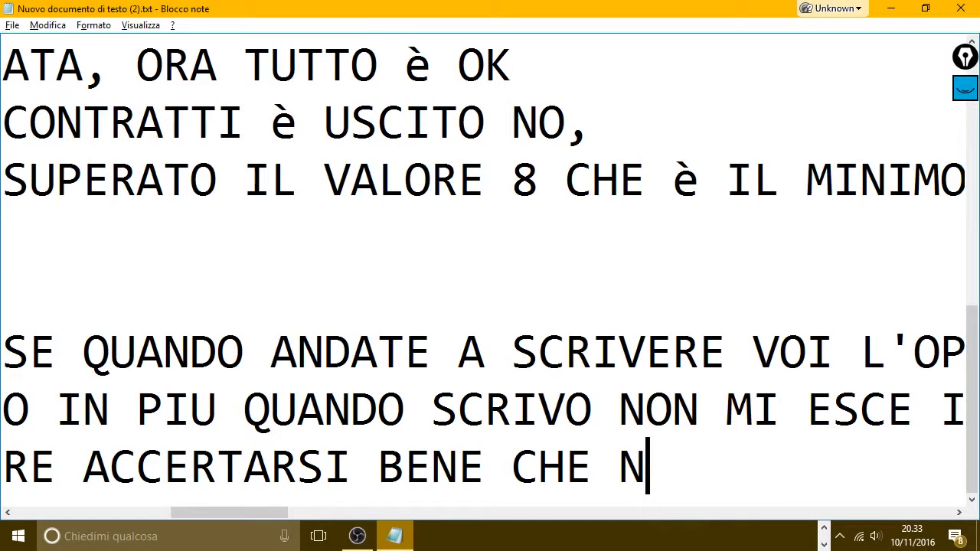
{"action": "key", "text": "BackSpace"}
{"action": "type", "text": "SI è DIGIT"}
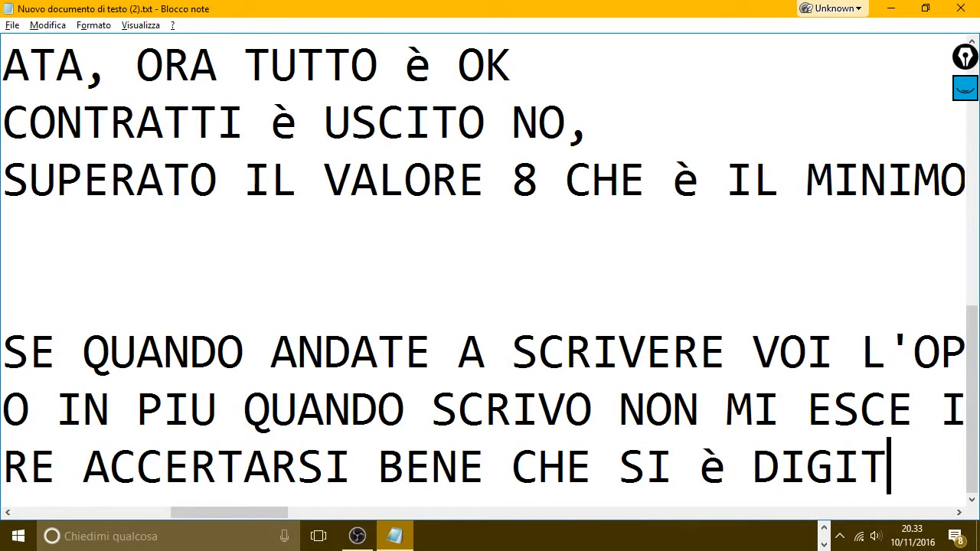
{"action": "type", "text": "ATO TUTTO GIU"}
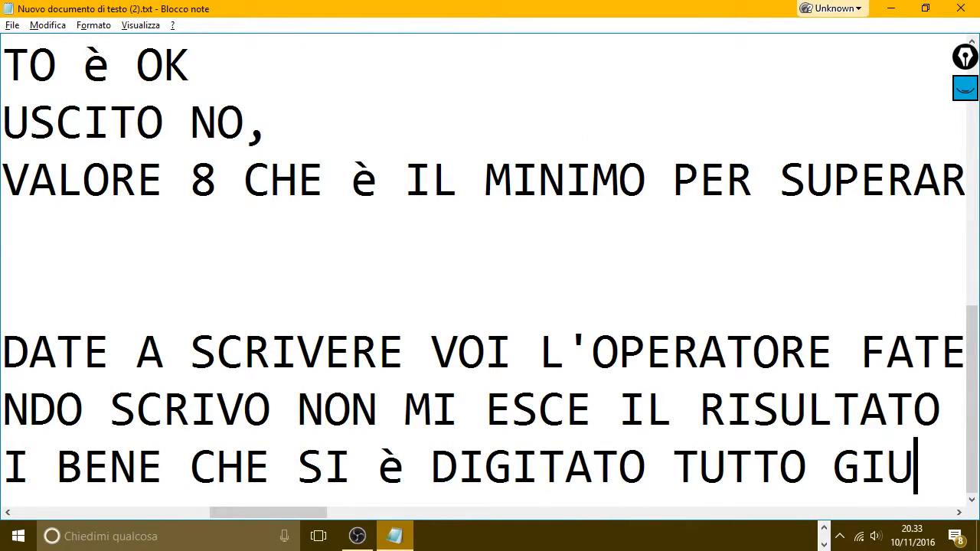
{"action": "type", "text": "R"}
{"action": "key", "text": "BackSpace"}
{"action": "type", "text": "STO"}
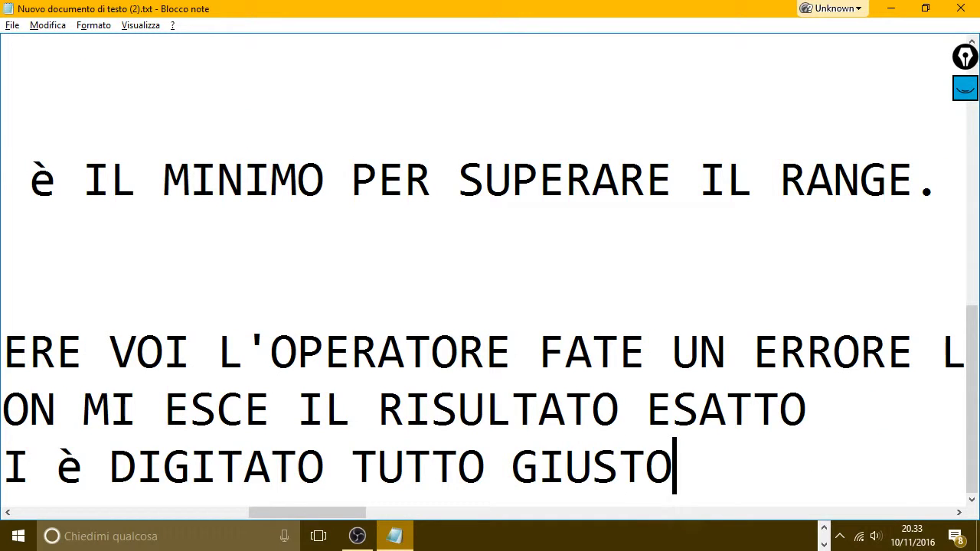
{"action": "type", "text": "."}
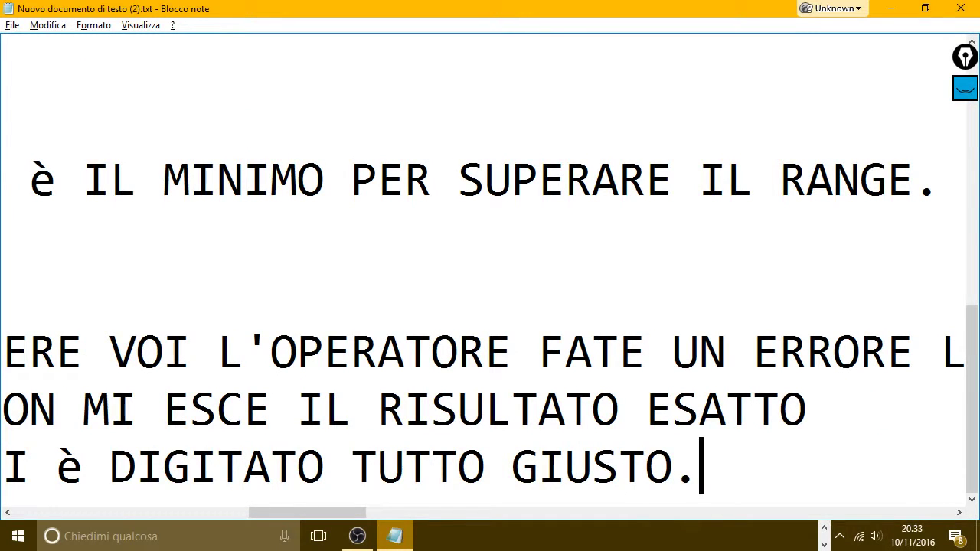
{"action": "key", "text": "alt+Tab"}
{"action": "key", "text": "ctrl+v"}
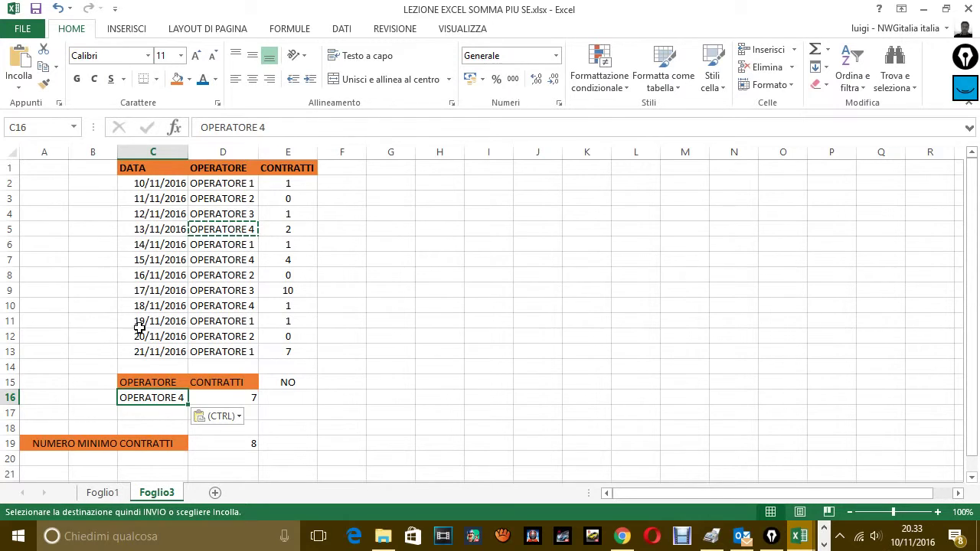
Copy OPERATORE 3 from D9 into C16.
{"action": "left_click", "coordinate": [242, 265]}
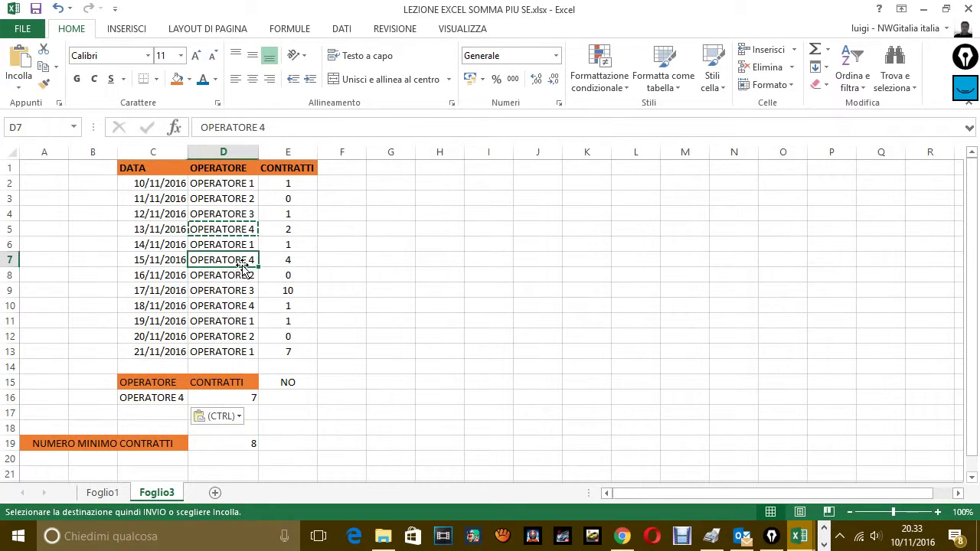
{"action": "left_click", "coordinate": [181, 398]}
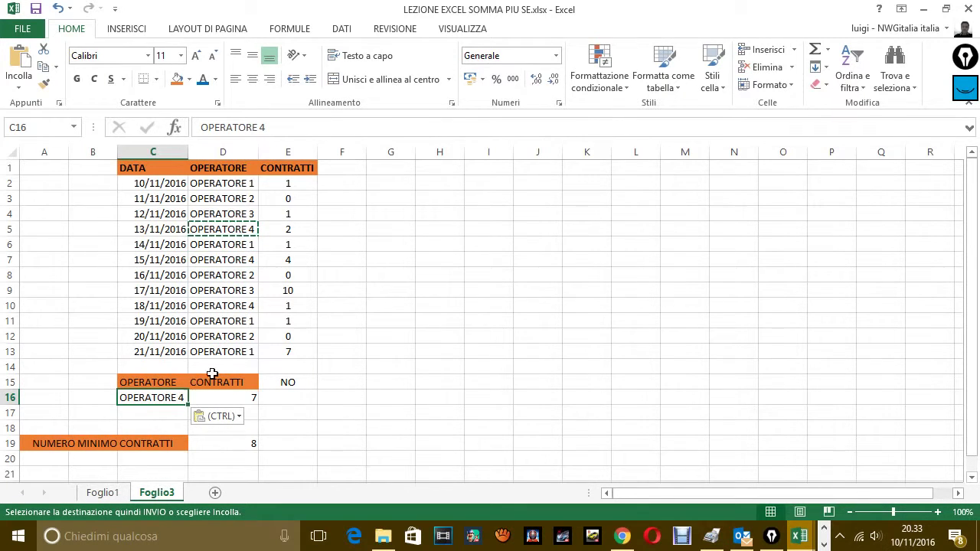
{"action": "left_click", "coordinate": [240, 293]}
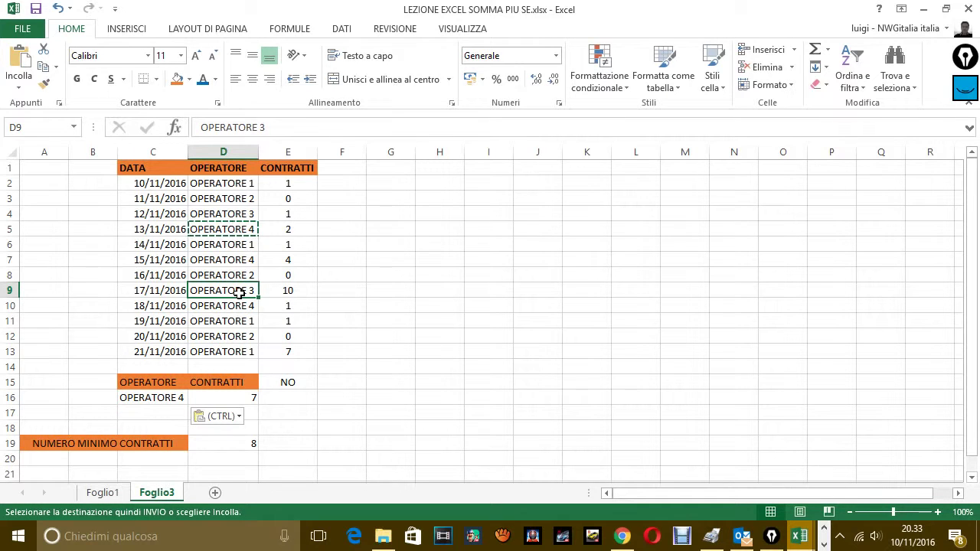
{"action": "key", "text": "ctrl+c"}
{"action": "left_click", "coordinate": [153, 397]}
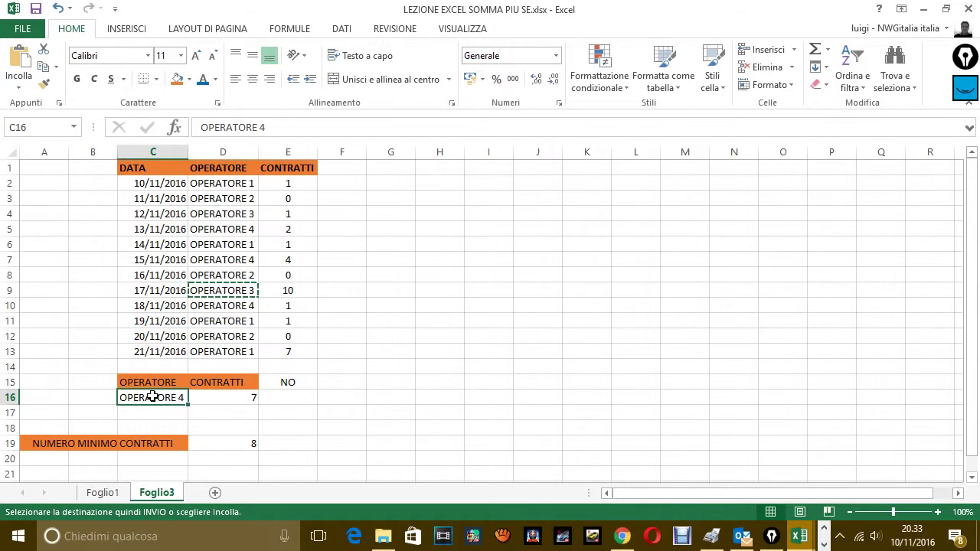
{"action": "key", "text": "ctrl+v"}
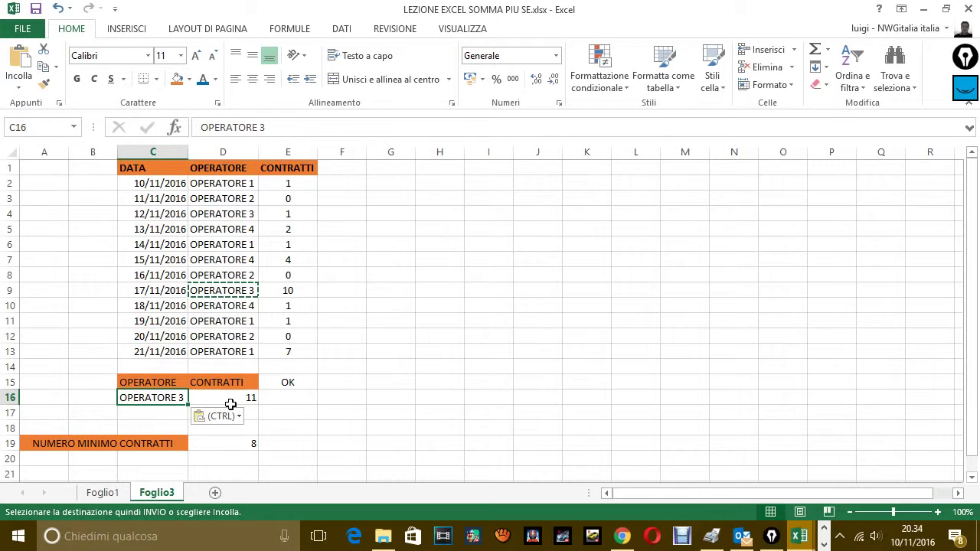
Paste D10's operator into C16, then retype it as 'OPERATORE 3' with an extra space.
{"action": "left_click", "coordinate": [232, 306]}
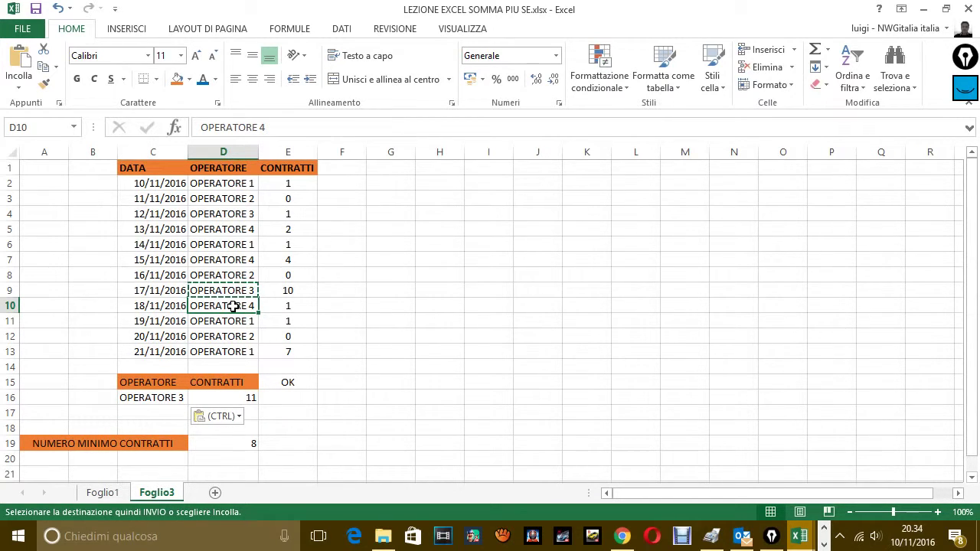
{"action": "key", "text": "ctrl+c"}
{"action": "left_click", "coordinate": [166, 399]}
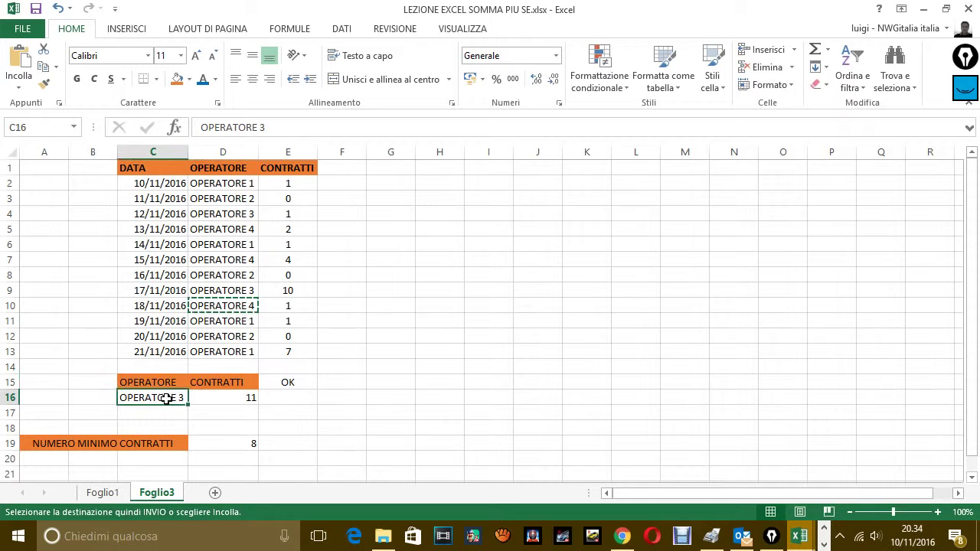
{"action": "key", "text": "ctrl+v"}
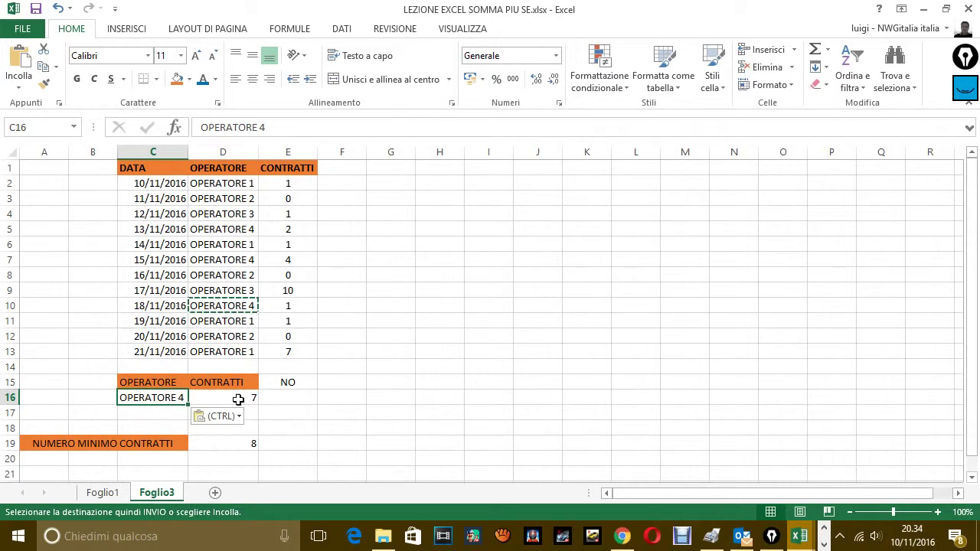
{"action": "type", "text": "O"}
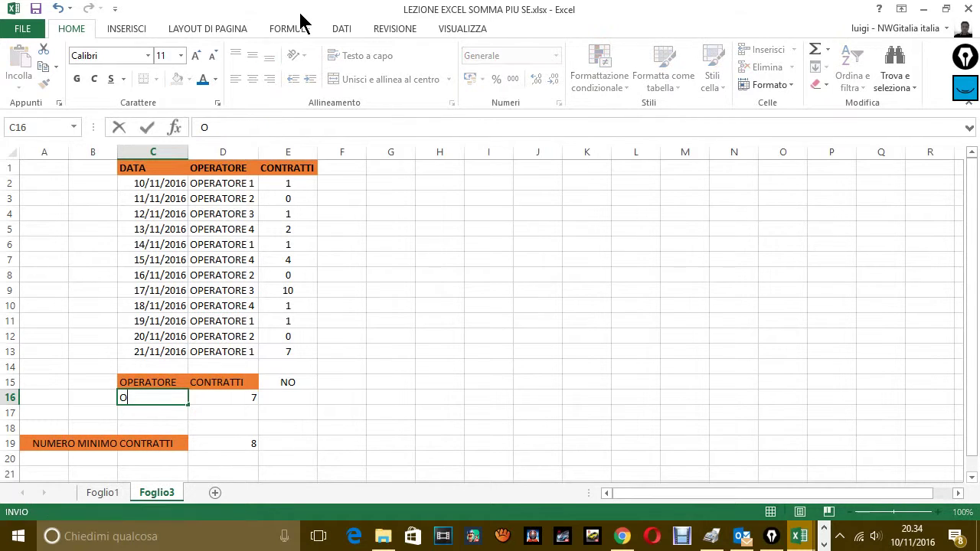
{"action": "type", "text": "PERATORE"}
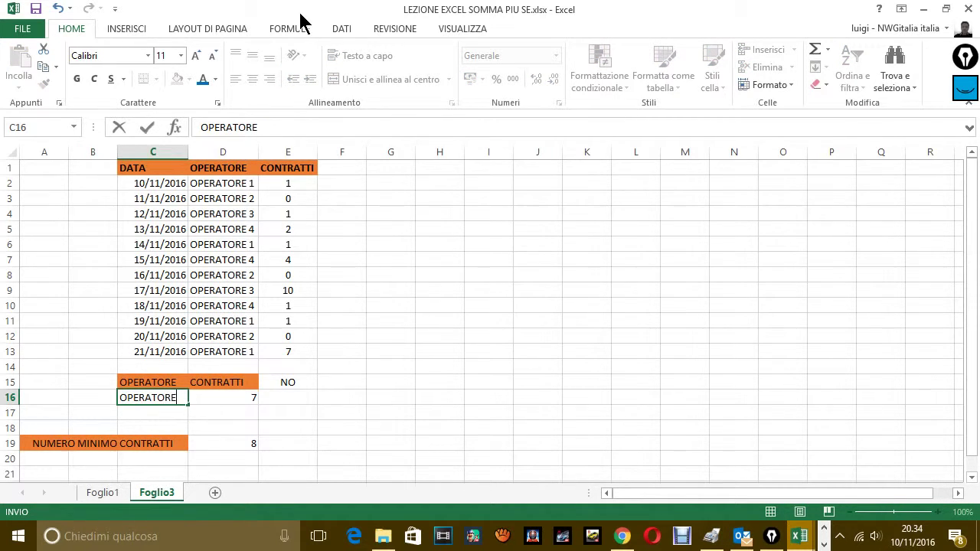
{"action": "type", "text": "3"}
{"action": "key", "text": "Return"}
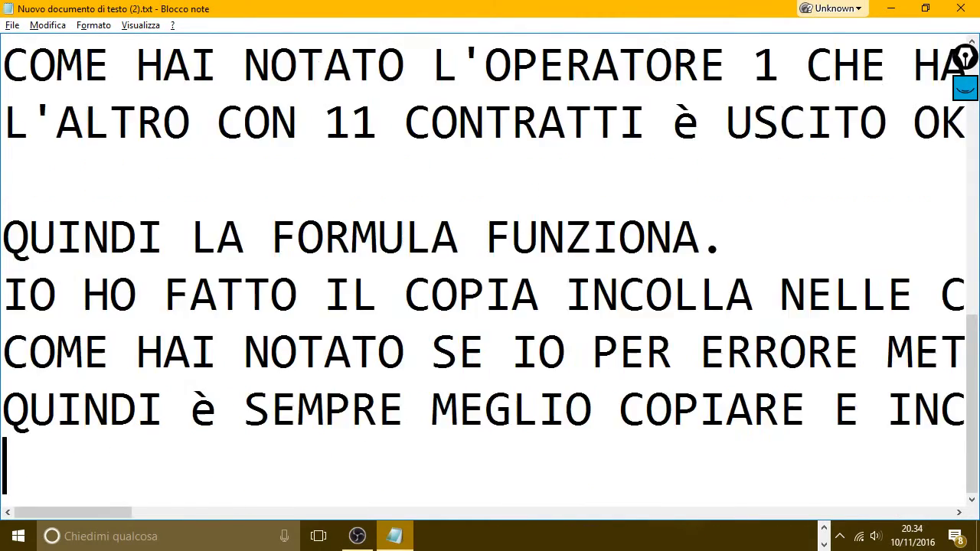
In Notepad, type 'COME VEDI SE SBAGLIO (HO MESSO UNO SPAZIO IN PIU) ESCE SEMPRE IL NUMERO 0'.
{"action": "type", "text": "COME VEDI "}
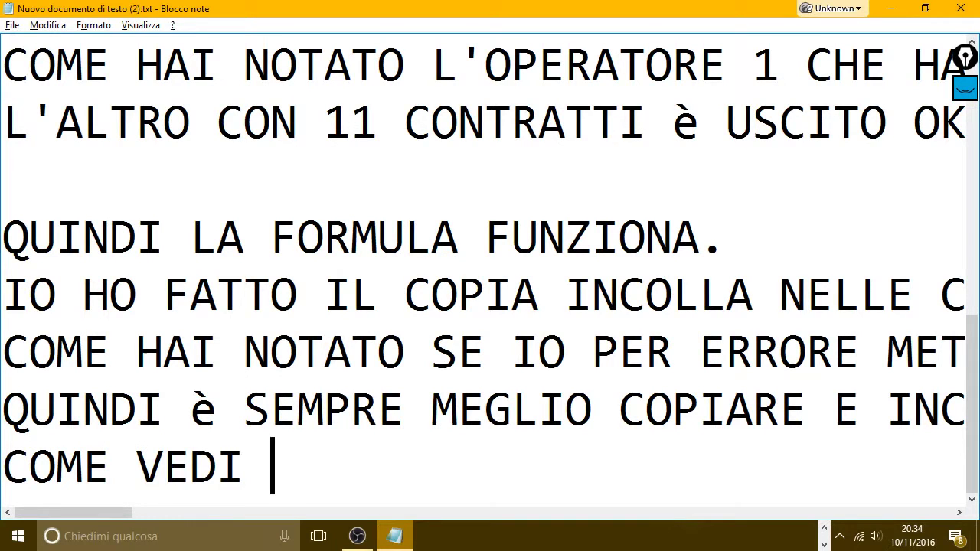
{"action": "type", "text": "SE S"}
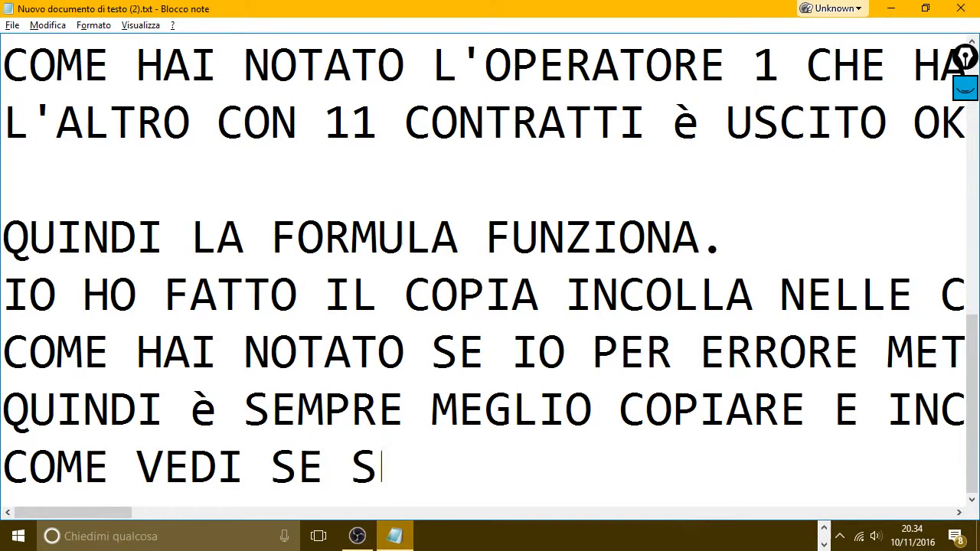
{"action": "type", "text": "BAGLIO"}
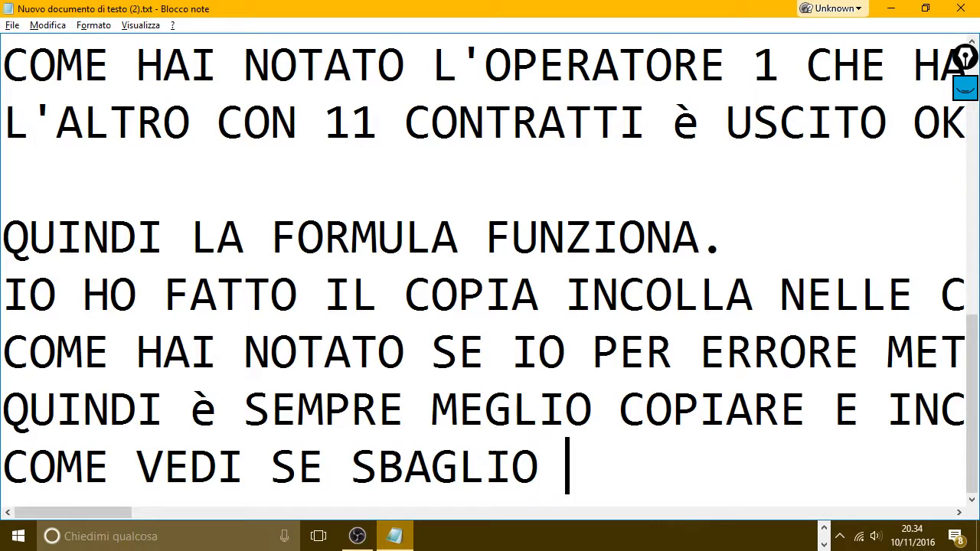
{"action": "type", "text": "(HO MESS"}
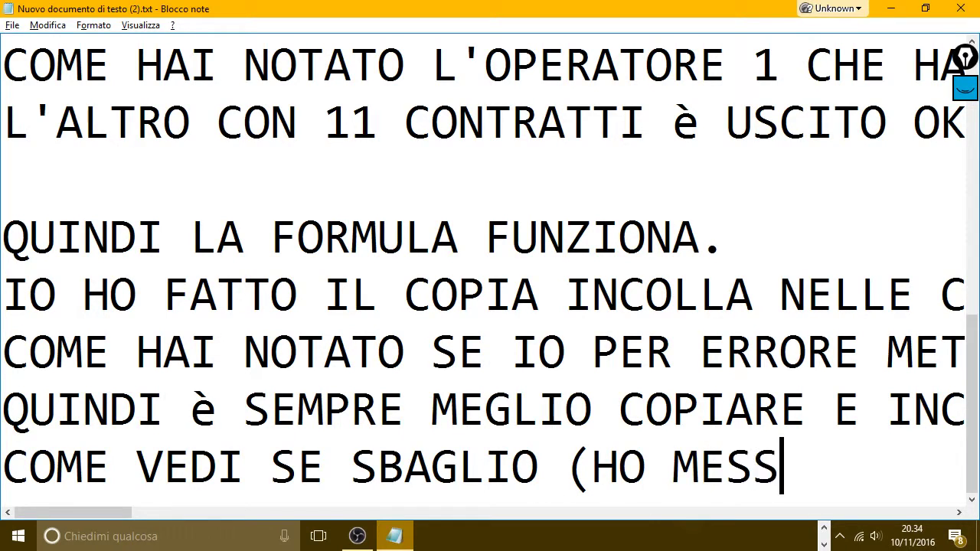
{"action": "type", "text": "O UNO SPAZIO"}
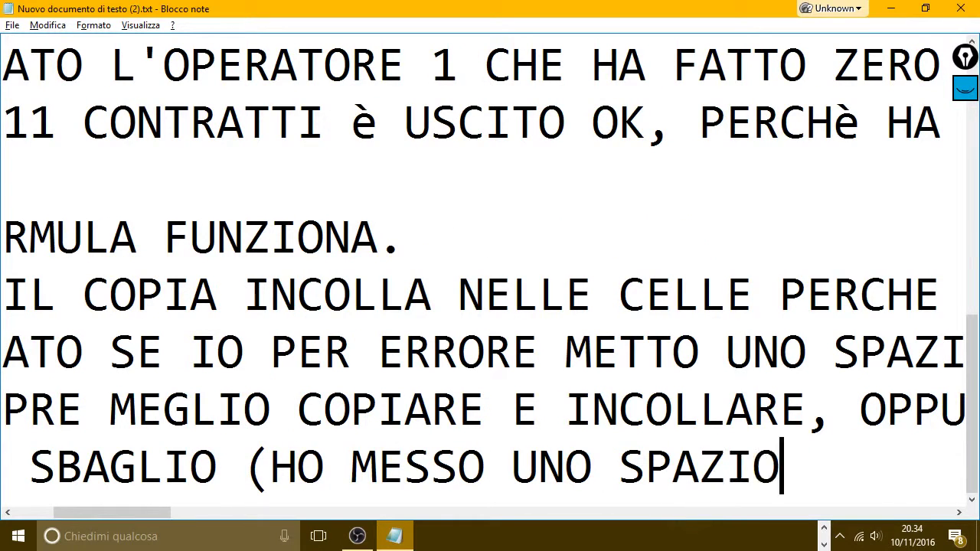
{"action": "type", "text": " IN"}
{"action": "key", "text": "BackSpace"}
{"action": "type", "text": "IN PU"}
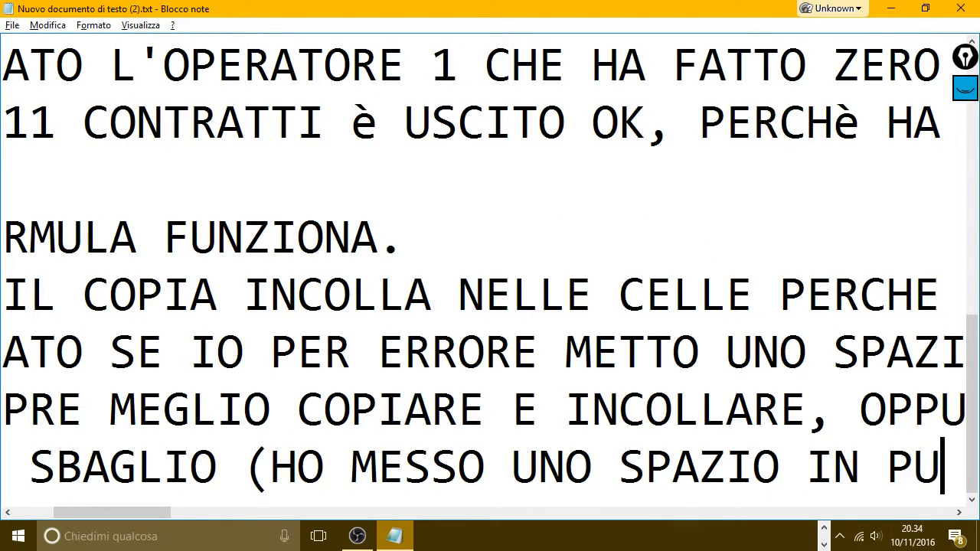
{"action": "key", "text": "BackSpace"}
{"action": "type", "text": "IU) "}
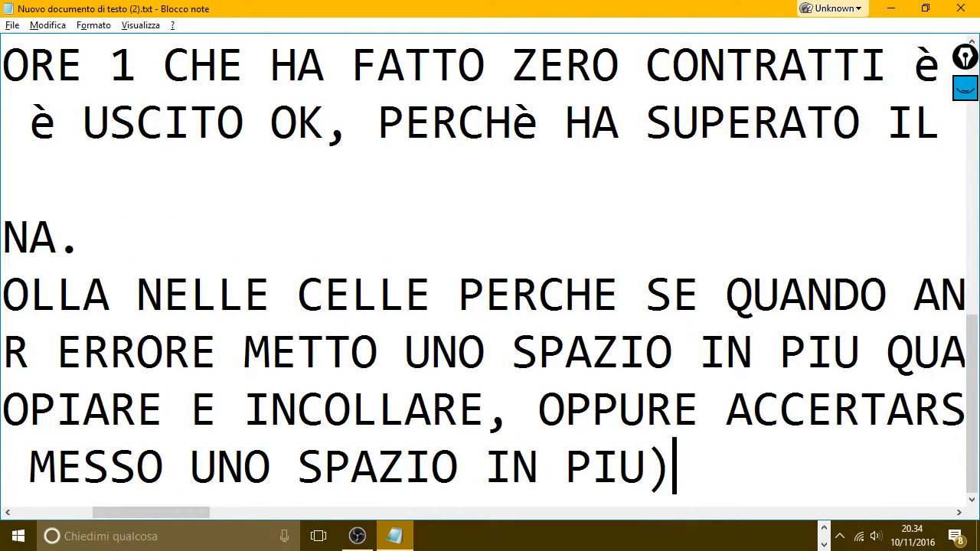
{"action": "type", "text": "ESCE S"}
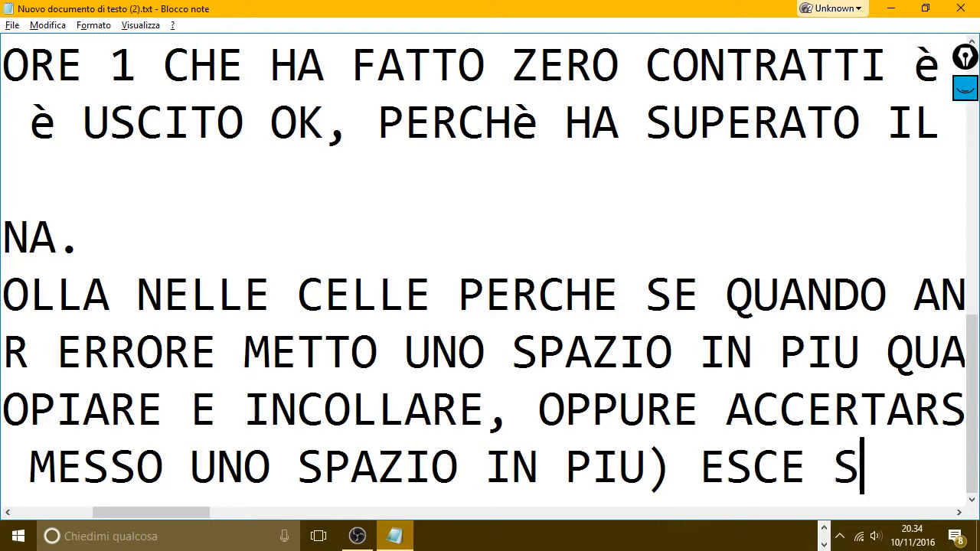
{"action": "type", "text": "EMPRE "}
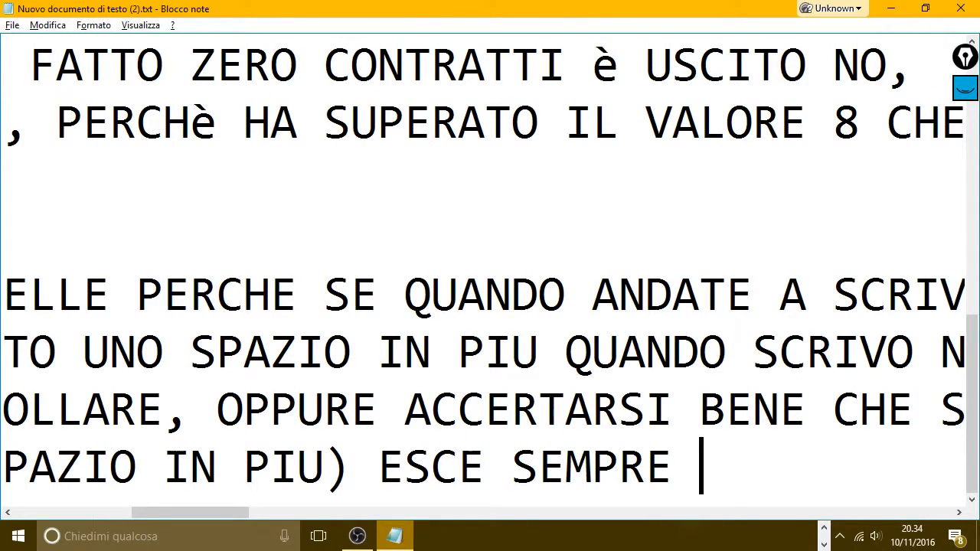
{"action": "type", "text": "IL NUMERO "}
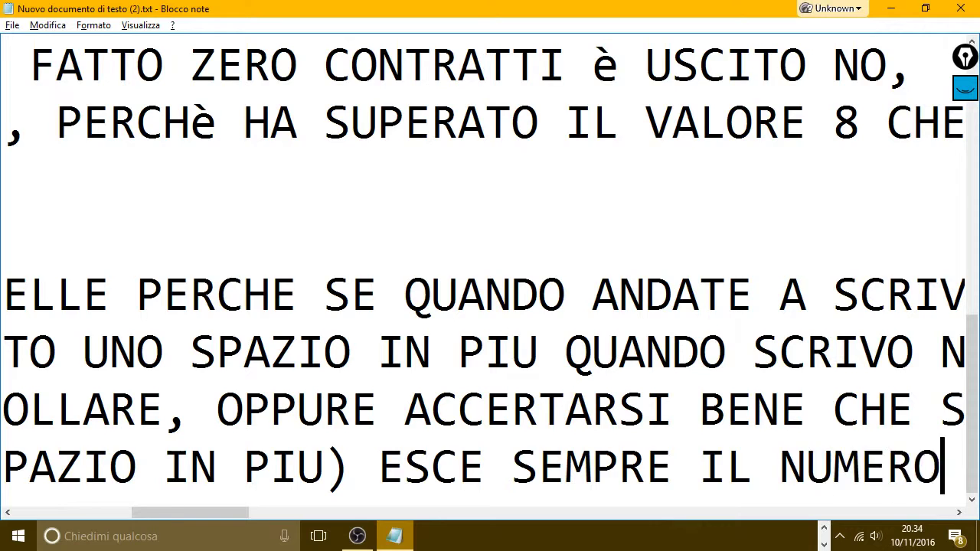
{"action": "type", "text": "0"}
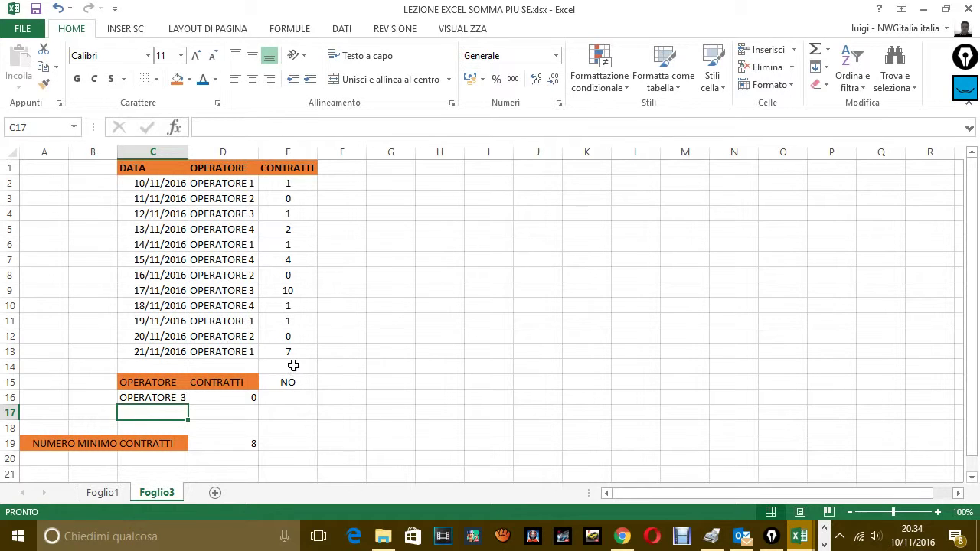
Enter =SOMMA(E2:E13) in H7 to total the contracts as 28.
{"action": "left_click", "coordinate": [433, 263]}
{"action": "type", "text": "="}
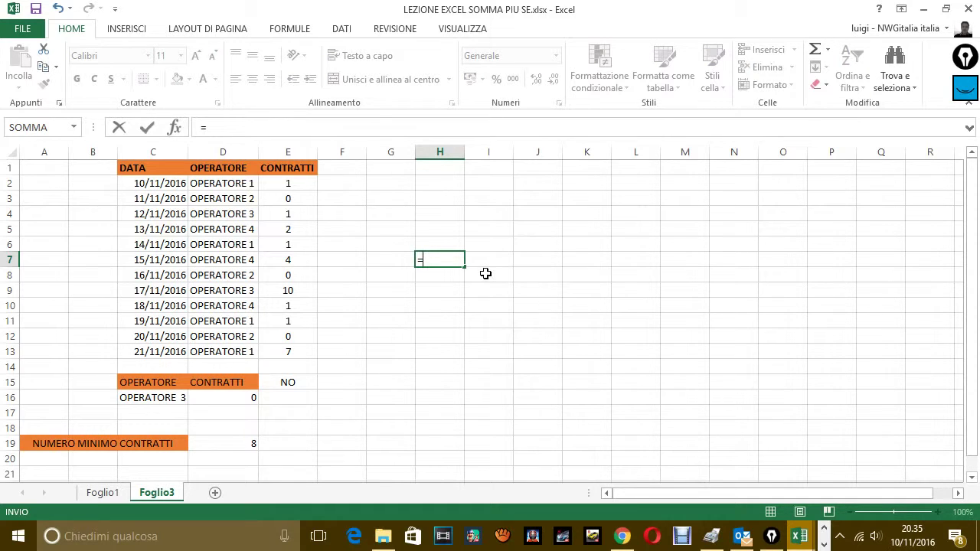
{"action": "type", "text": "S"}
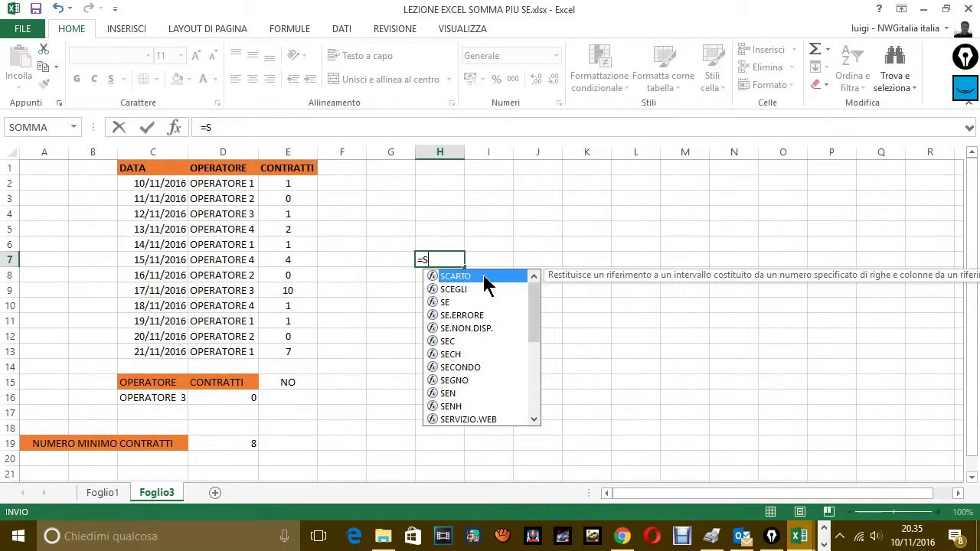
{"action": "type", "text": "OMM"}
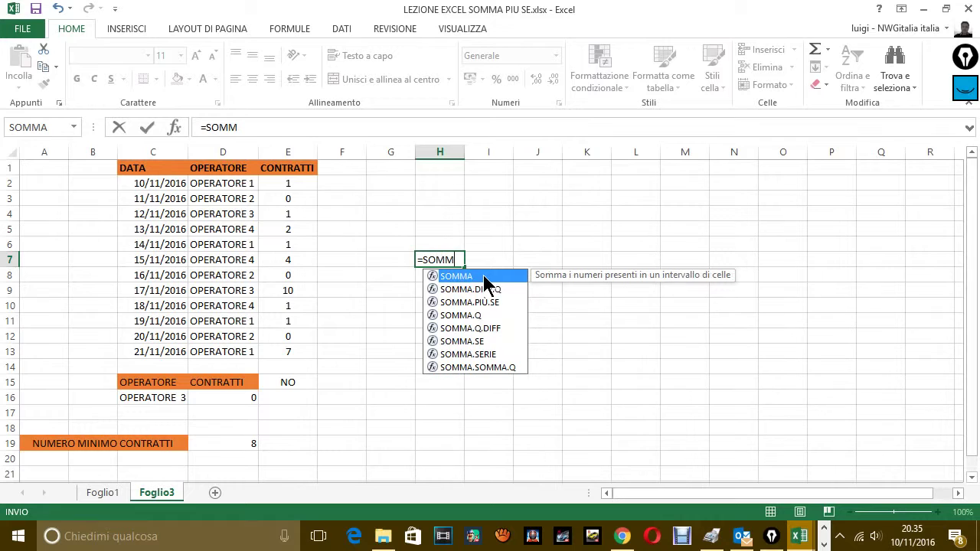
{"action": "double_click", "coordinate": [484, 275]}
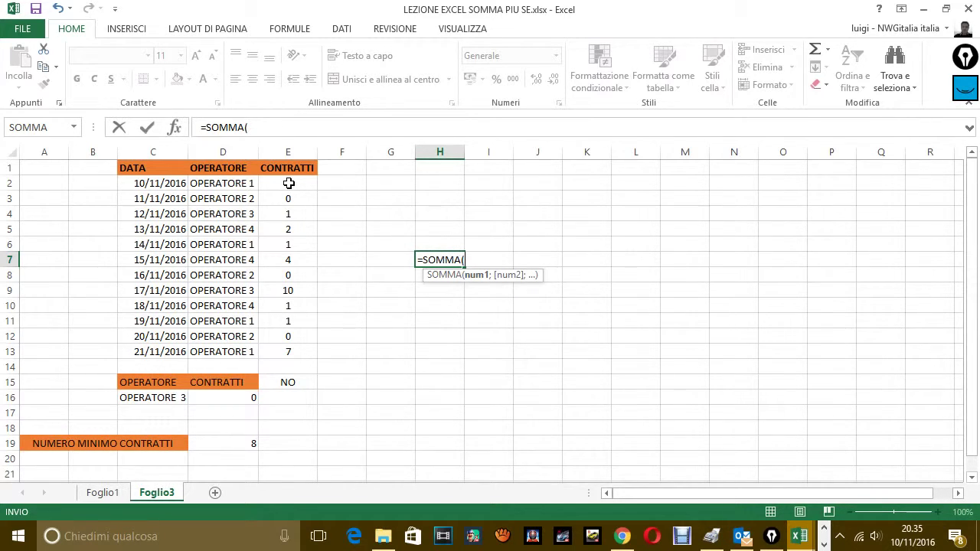
{"action": "left_click_drag", "start_coordinate": [289, 183], "coordinate": [293, 351]}
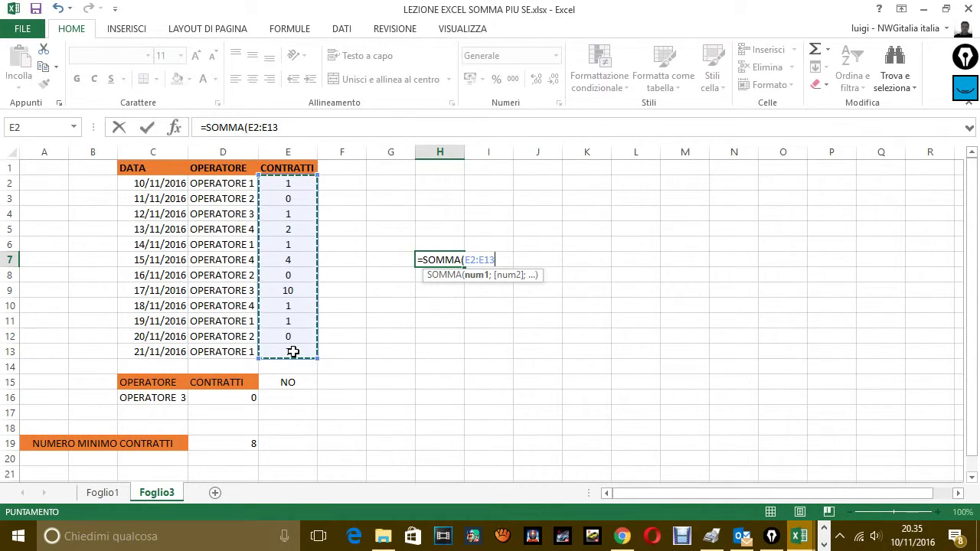
{"action": "type", "text": "="}
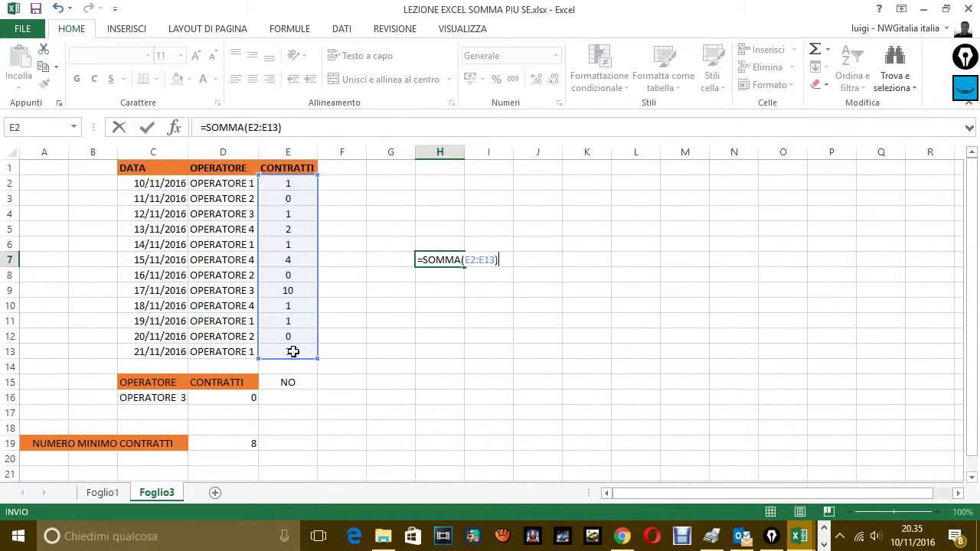
{"action": "key", "text": "Return"}
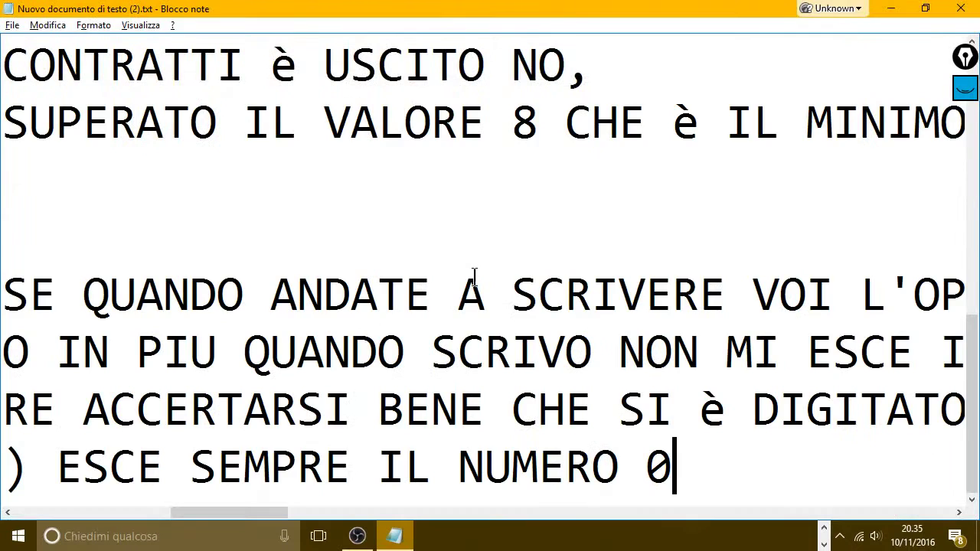
Type 'SE VOGLIO SOMMARE I CONTRATTI DI TUTTI GLI OPERATORI IN QUEL DETERMINATO PERIODO VADO A USARE LA FORMULA DELLA SOMMA' and start a new line.
{"action": "type", "text": "SD"}
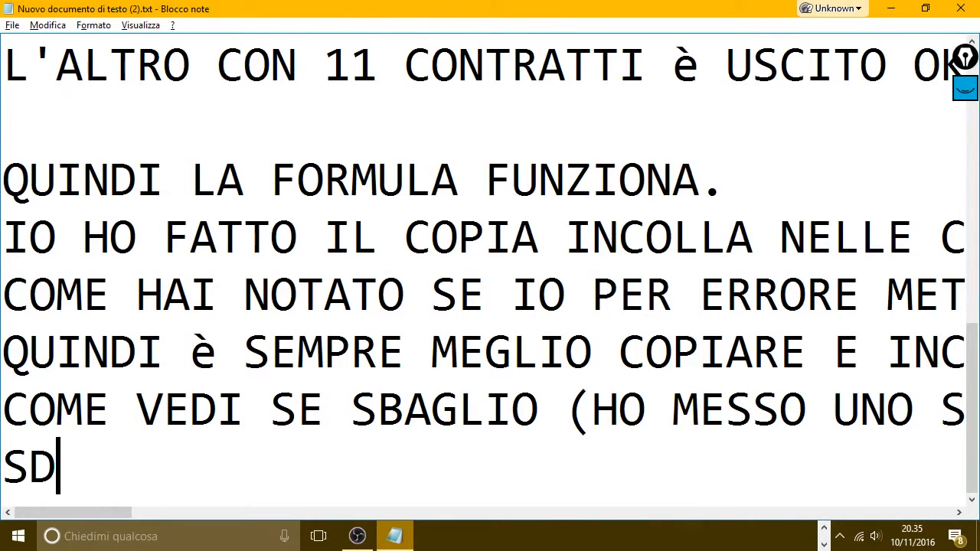
{"action": "key", "text": "BackSpace"}
{"action": "type", "text": "E VOGLI"}
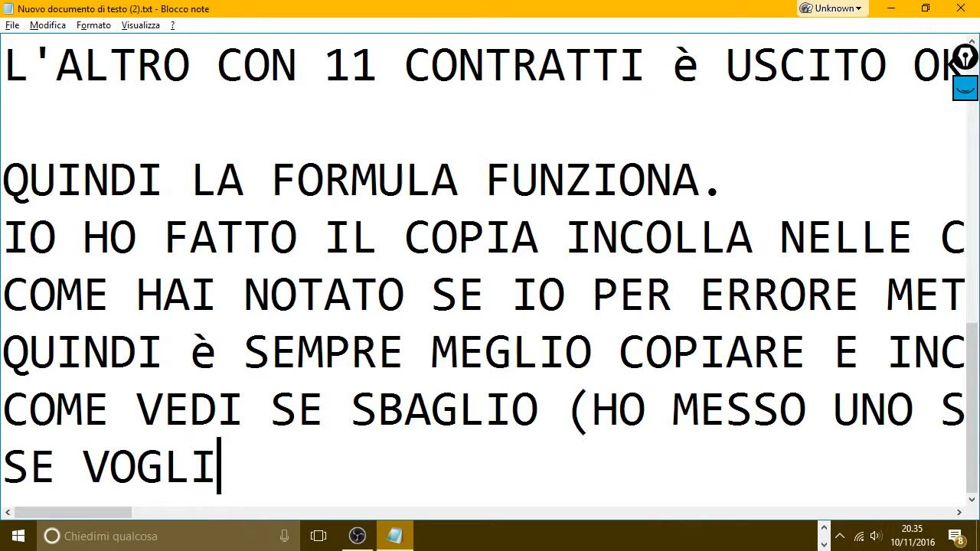
{"action": "type", "text": "O SOMMARE I"}
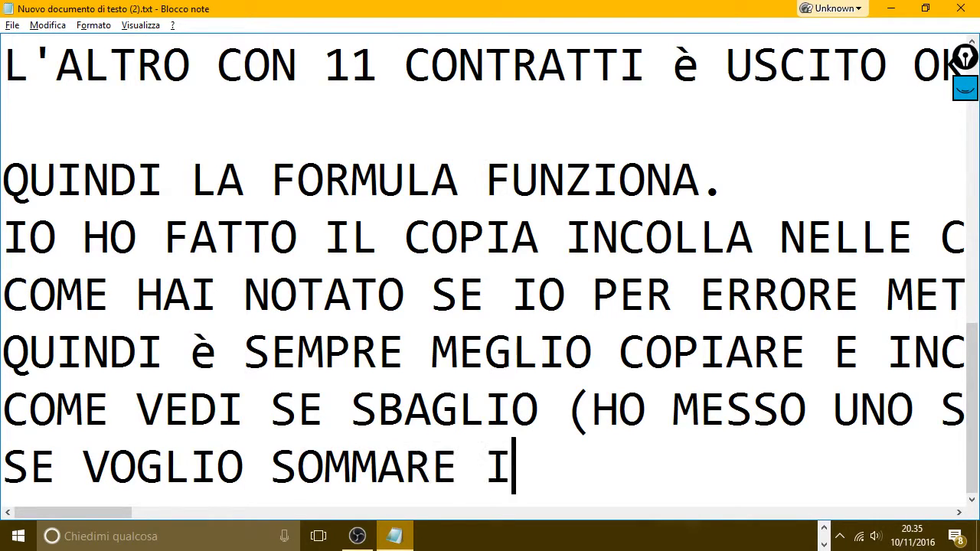
{"action": "type", "text": "N"}
{"action": "key", "text": "BackSpace"}
{"action": "key", "text": "BackSpace"}
{"action": "type", "text": "CONTRA"}
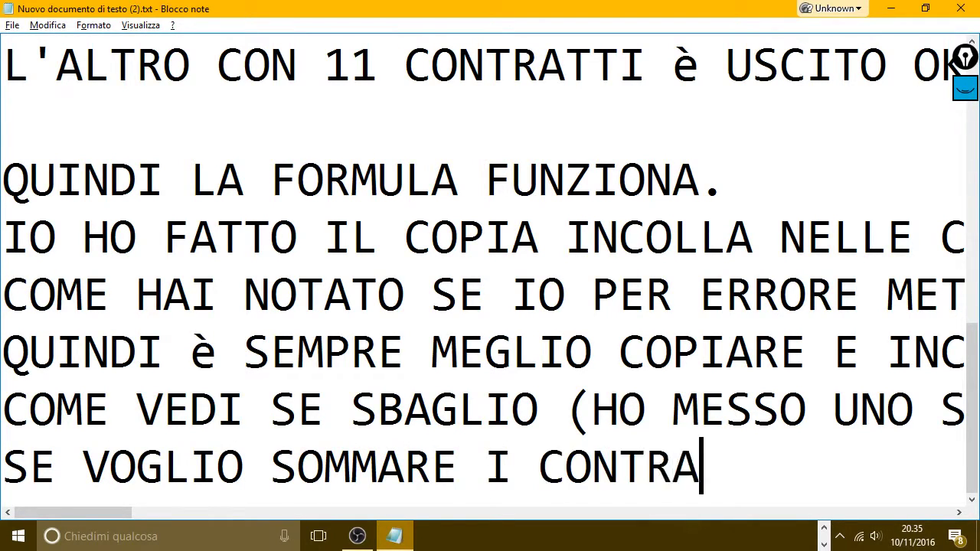
{"action": "type", "text": "TTI DI QUA"}
{"action": "key", "text": "BackSpace"}
{"action": "key", "text": "BackSpace"}
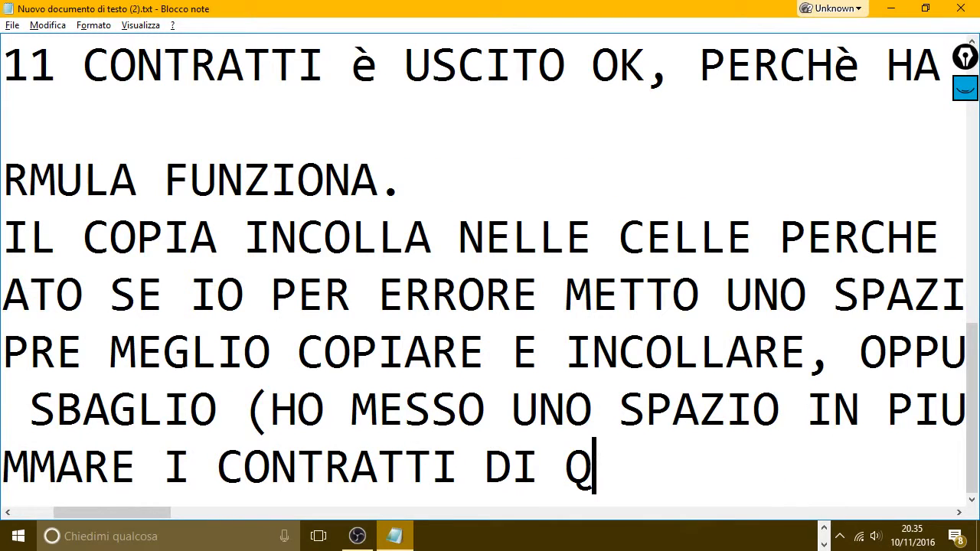
{"action": "key", "text": "BackSpace"}
{"action": "type", "text": "TUTTI GIL"}
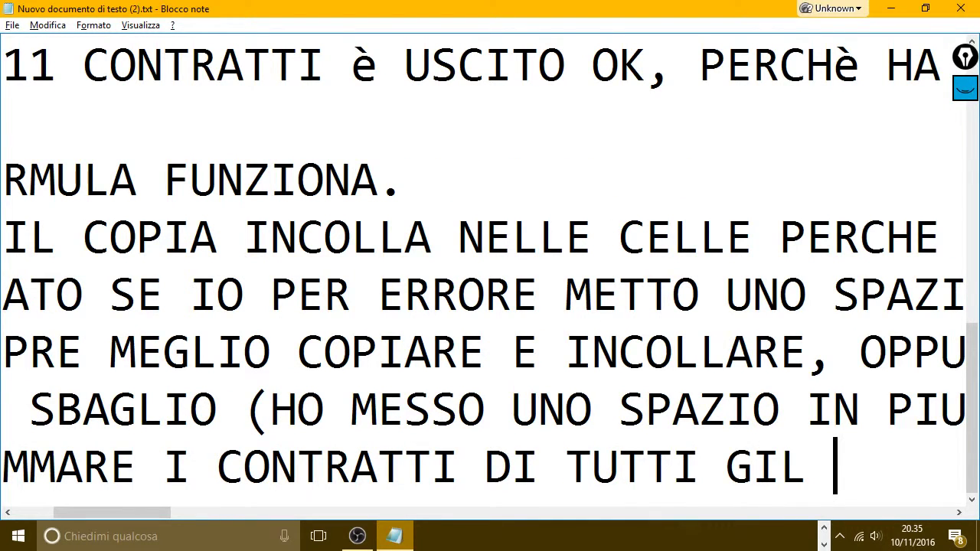
{"action": "key", "text": "BackSpace"}
{"action": "key", "text": "BackSpace"}
{"action": "type", "text": "LI I"}
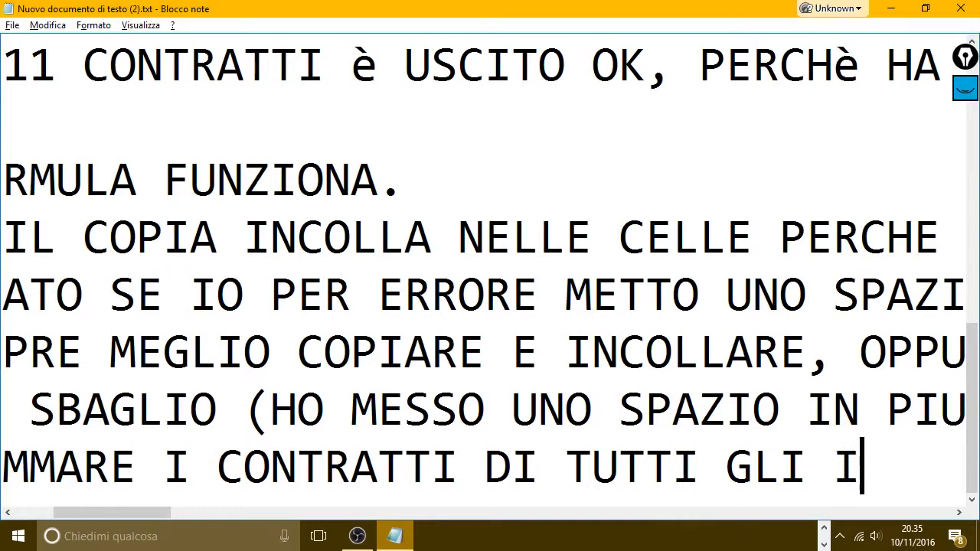
{"action": "key", "text": "BackSpace"}
{"action": "type", "text": "OPERATORI"}
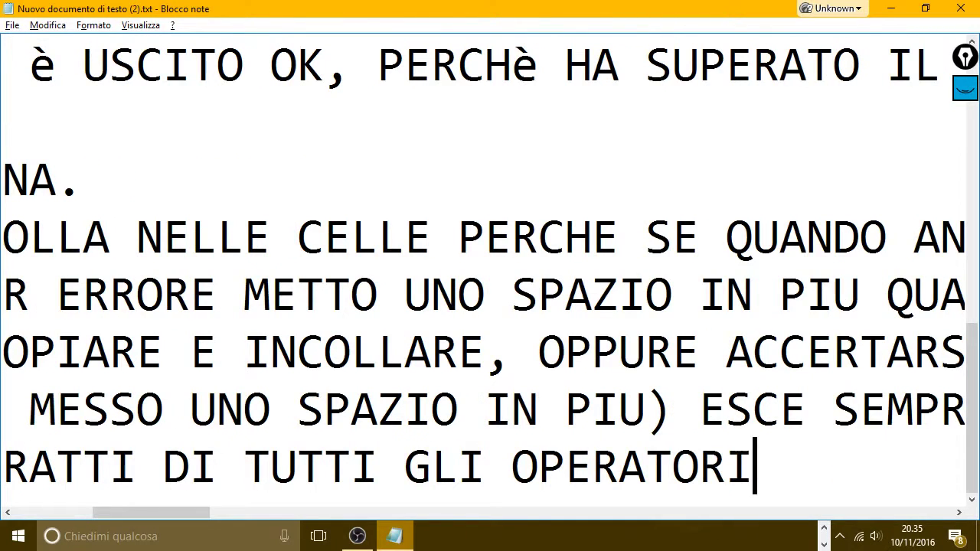
{"action": "type", "text": " IN QUEL "}
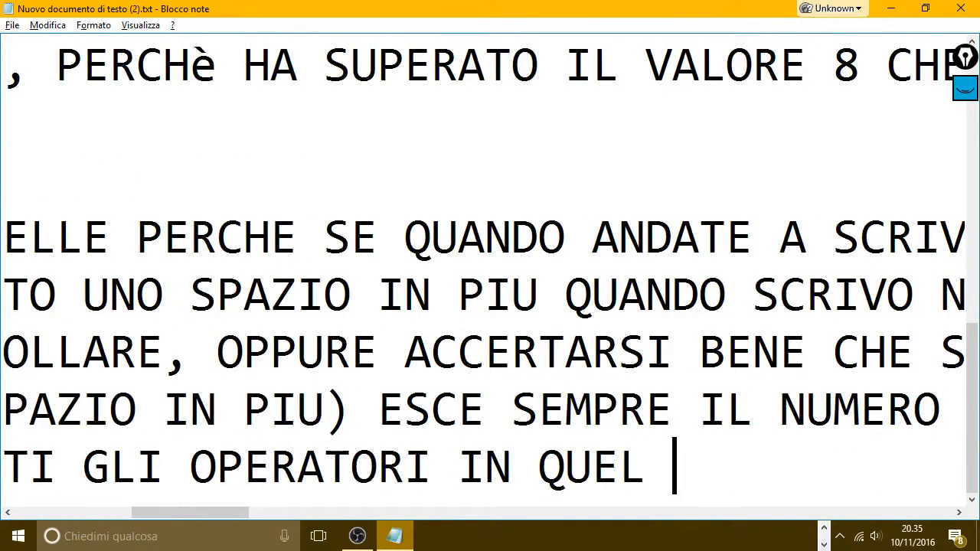
{"action": "type", "text": "DETERMIN"}
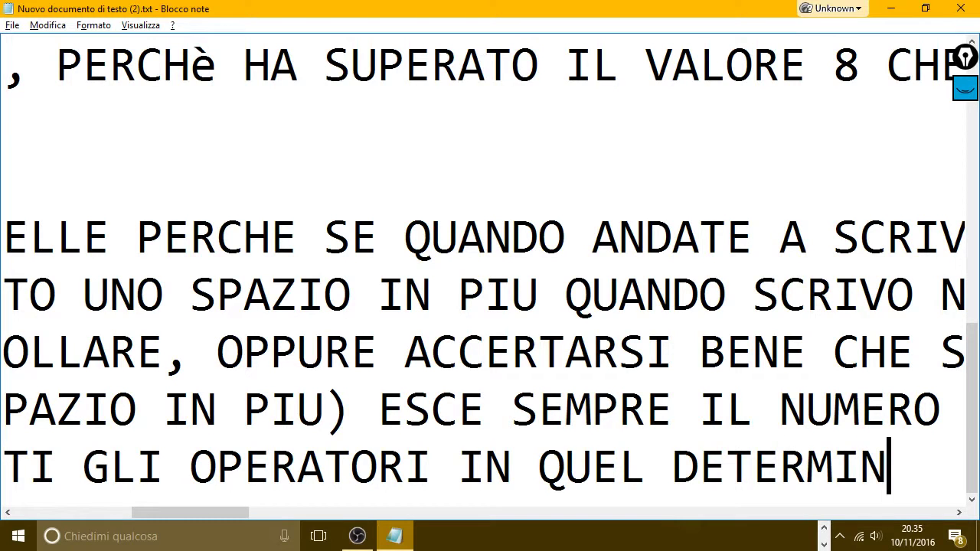
{"action": "type", "text": "ATO PERIDO"}
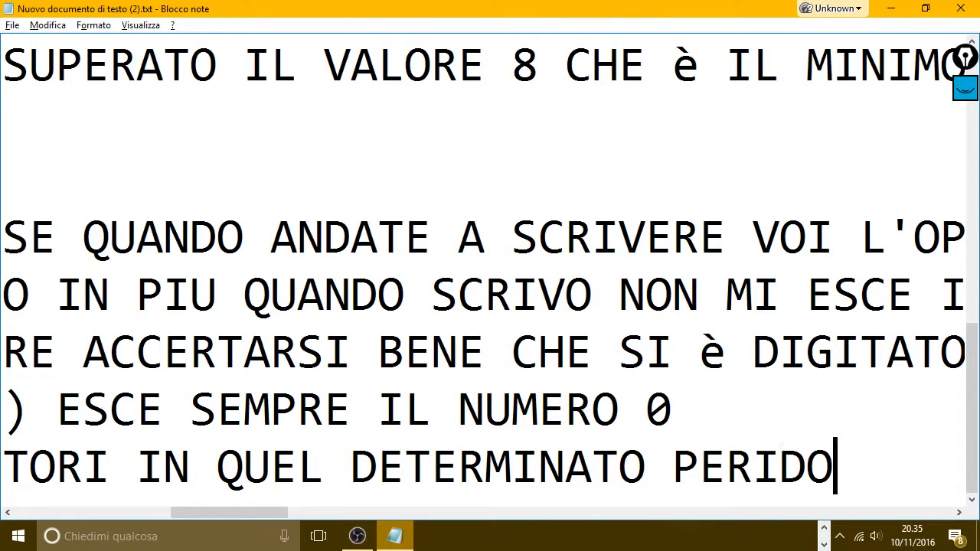
{"action": "key", "text": "BackSpace"}
{"action": "key", "text": "BackSpace"}
{"action": "type", "text": "ODO "}
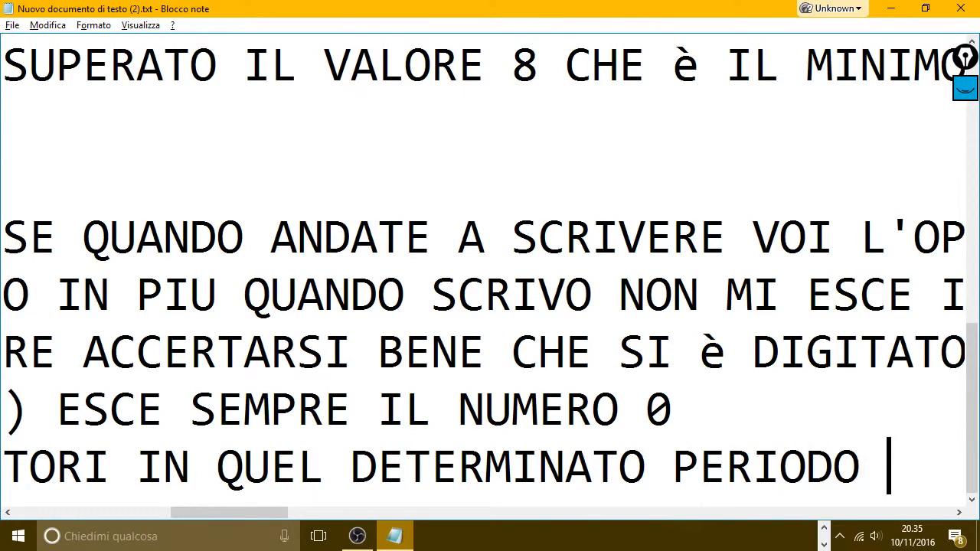
{"action": "type", "text": "VADO A "}
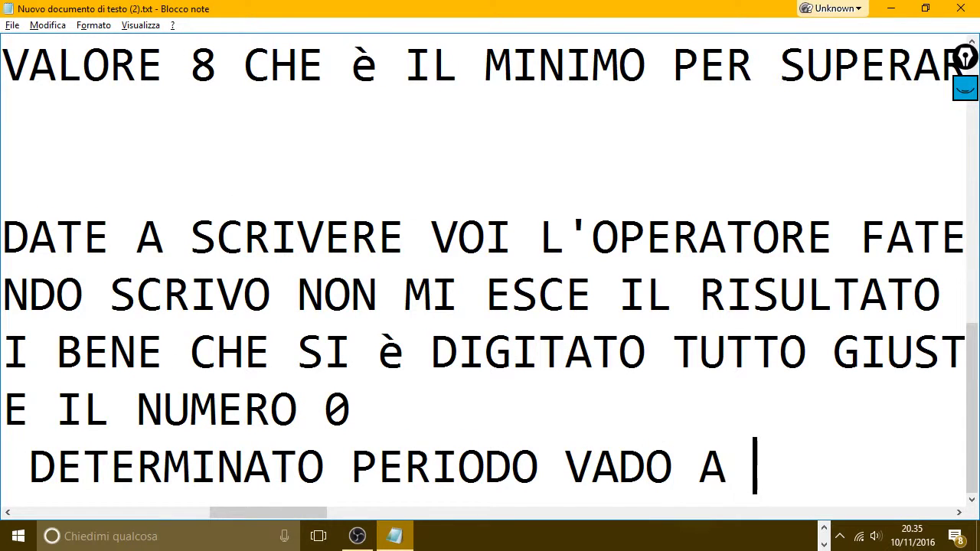
{"action": "type", "text": "USARE LA FOR"}
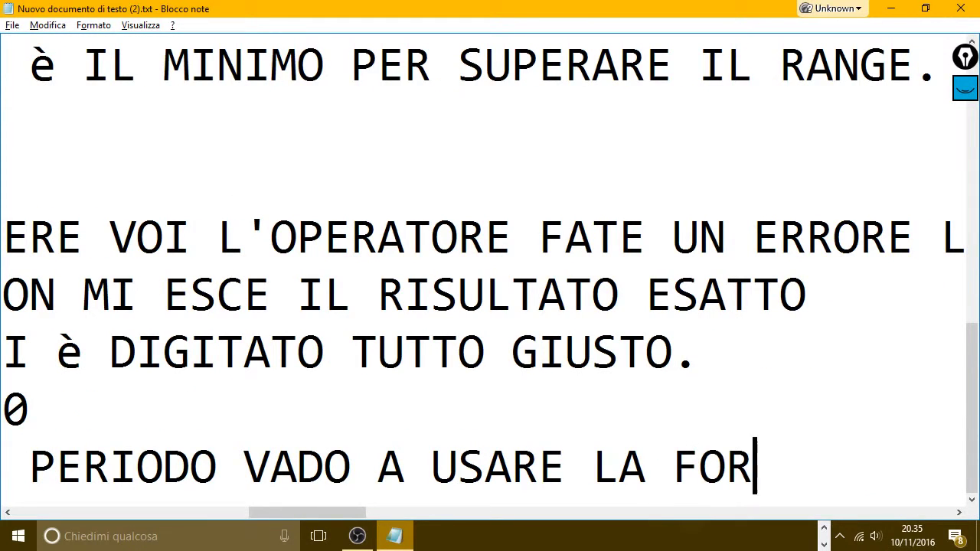
{"action": "type", "text": "MULA DELLA S"}
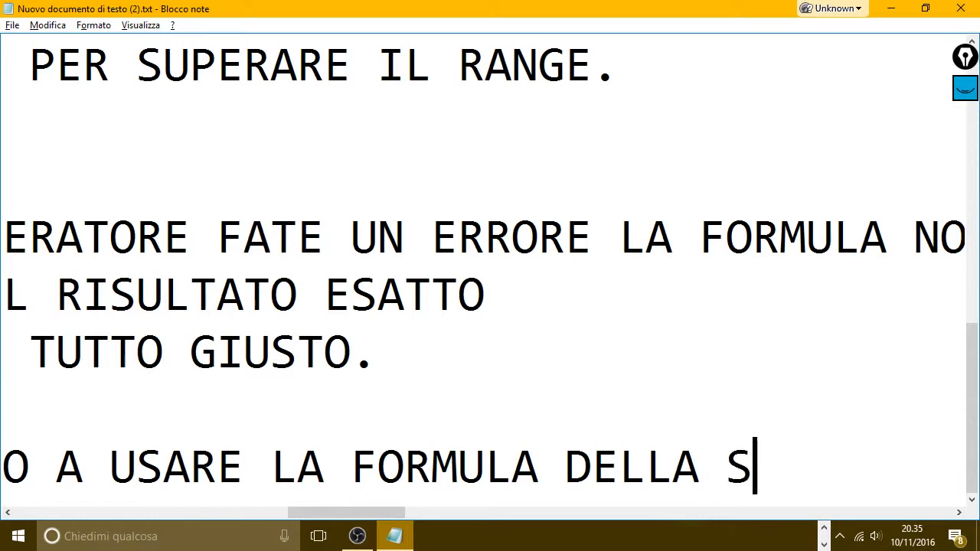
{"action": "type", "text": "OMMA"}
{"action": "key", "text": "Return"}
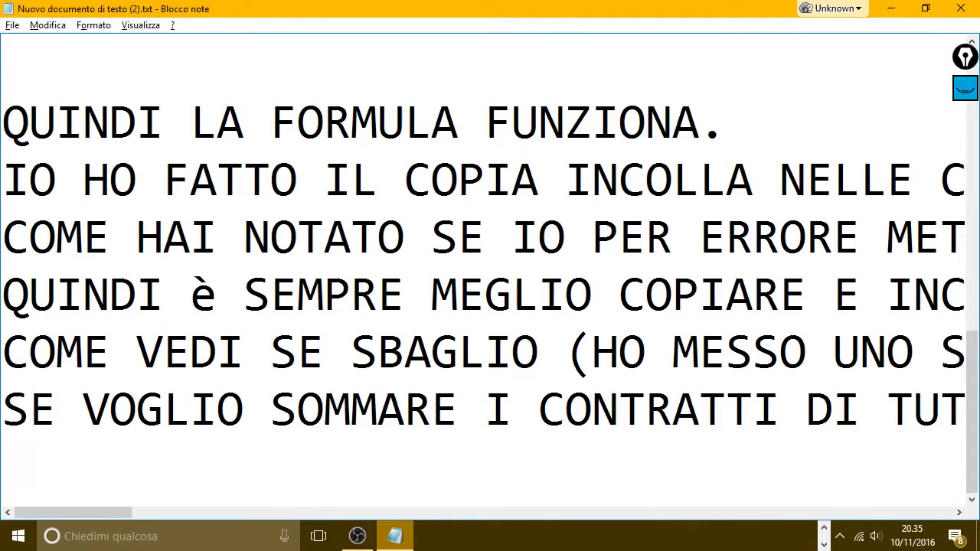
Write the template '=SOMMA(CELLA1;CELLA DI FINE SELEZIONE)' on its own line.
{"action": "type", "text": "=S"}
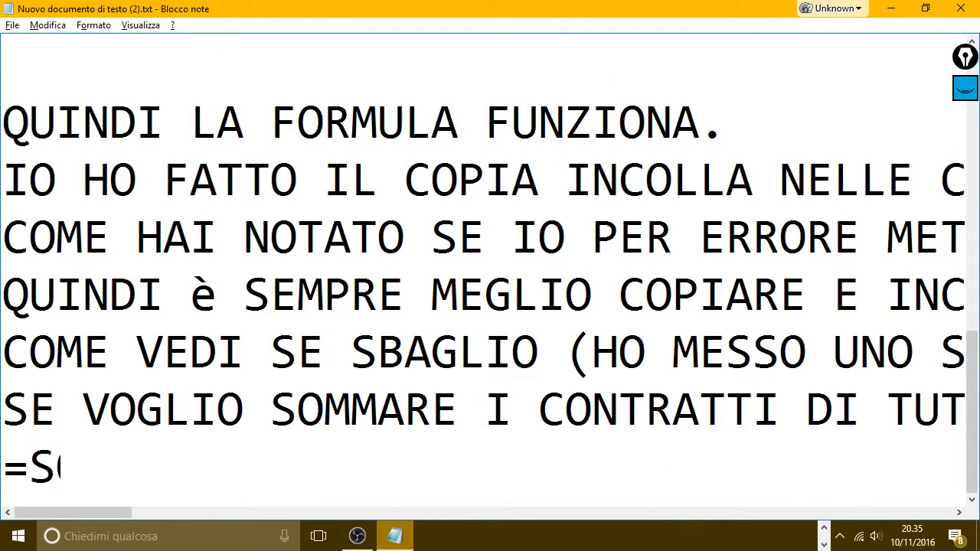
{"action": "type", "text": "OMMA"}
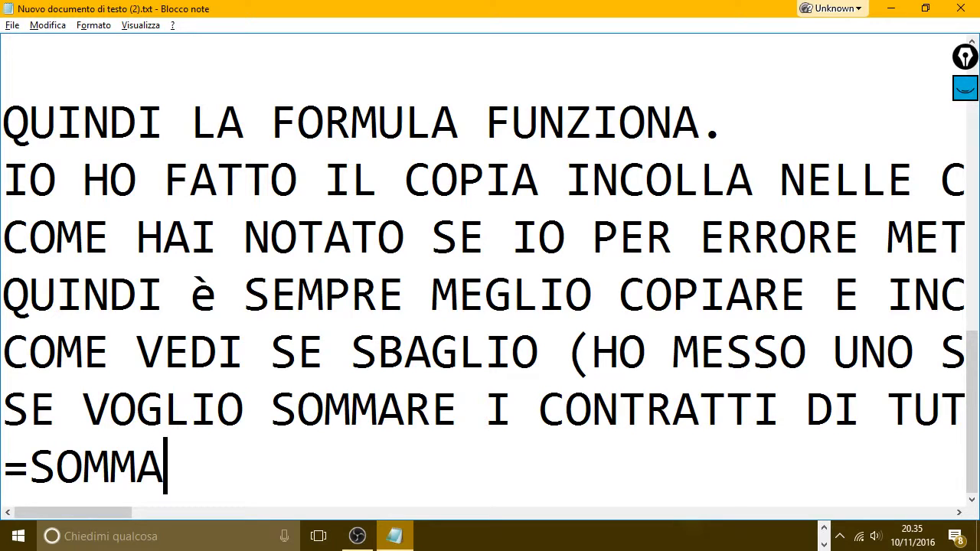
{"action": "type", "text": "("}
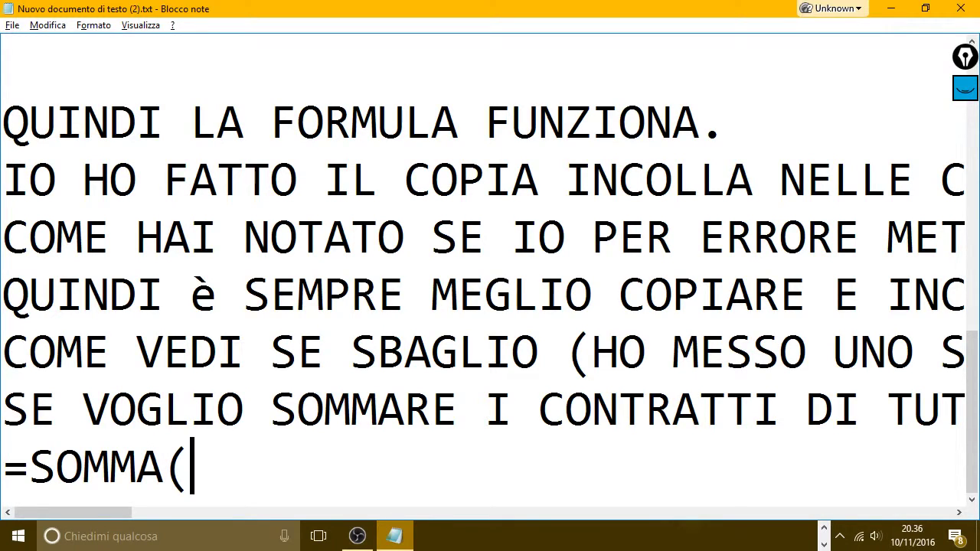
{"action": "type", "text": "CELA"}
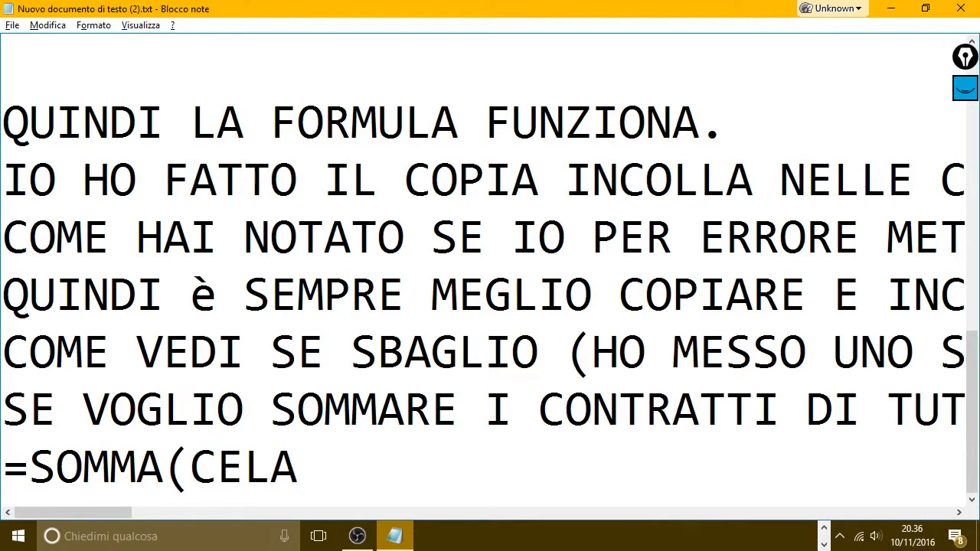
{"action": "key", "text": "BackSpace"}
{"action": "type", "text": "LA"}
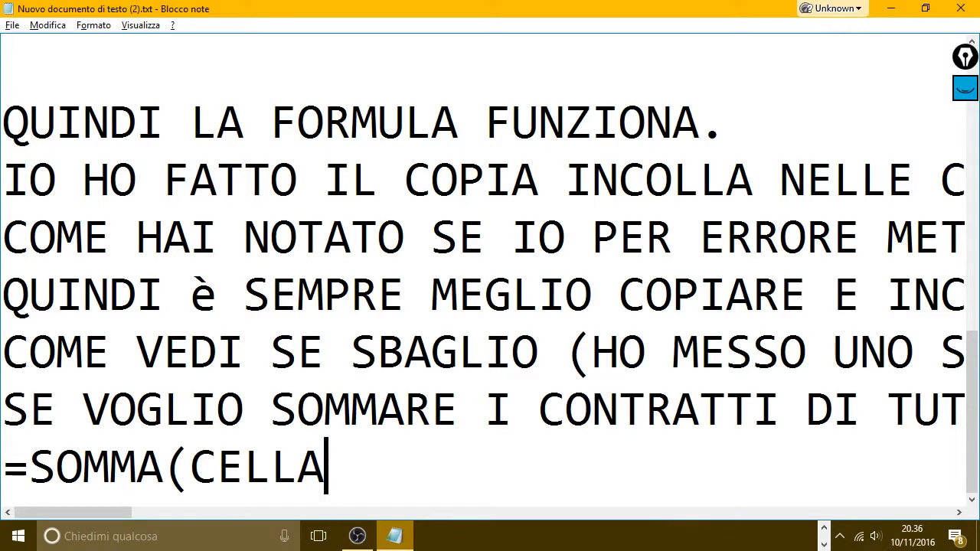
{"action": "type", "text": "DI PAR"}
{"action": "key", "text": "BackSpace"}
{"action": "key", "text": "BackSpace"}
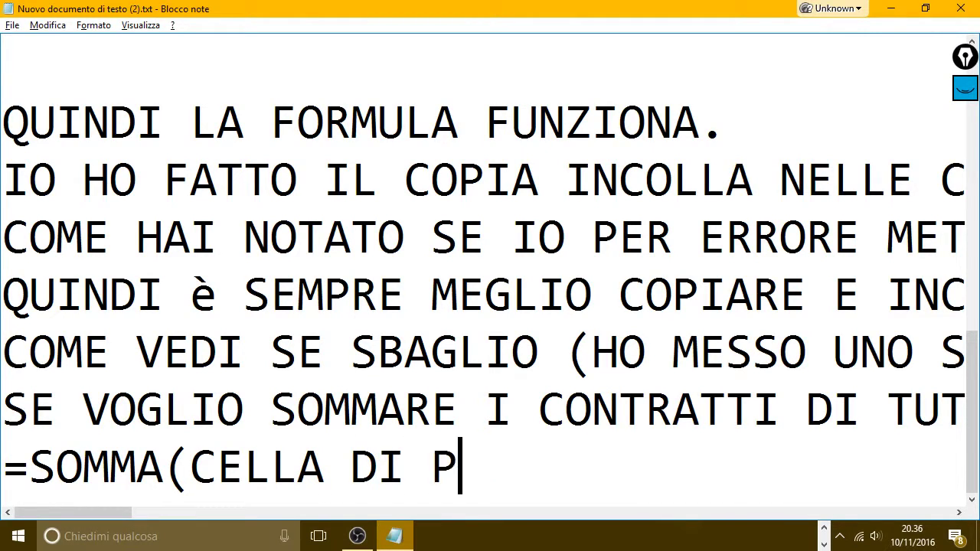
{"action": "key", "text": "BackSpace"}
{"action": "key", "text": "BackSpace"}
{"action": "key", "text": "BackSpace"}
{"action": "key", "text": "BackSpace"}
{"action": "key", "text": "BackSpace"}
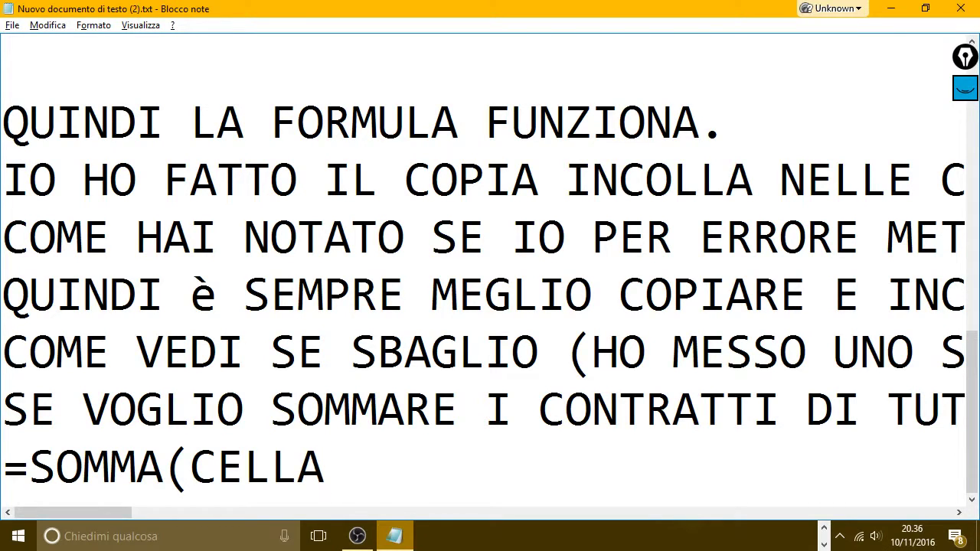
{"action": "type", "text": "1"}
{"action": "type", "text": ";C"}
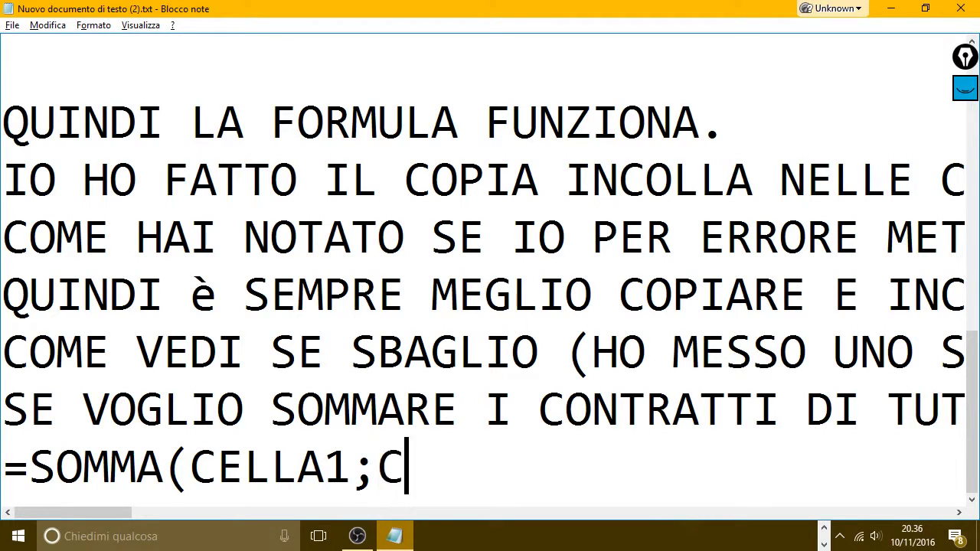
{"action": "type", "text": "ELLA"}
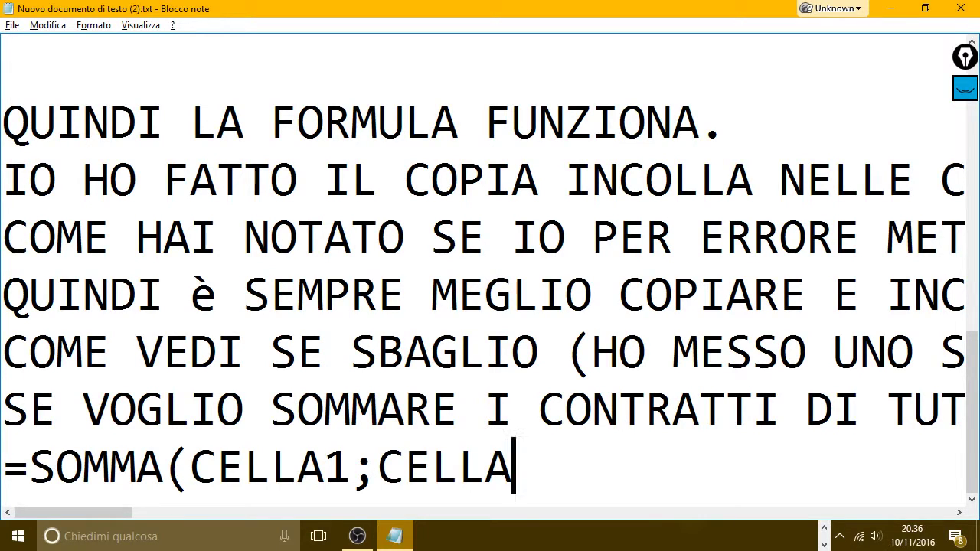
{"action": "type", "text": ".."}
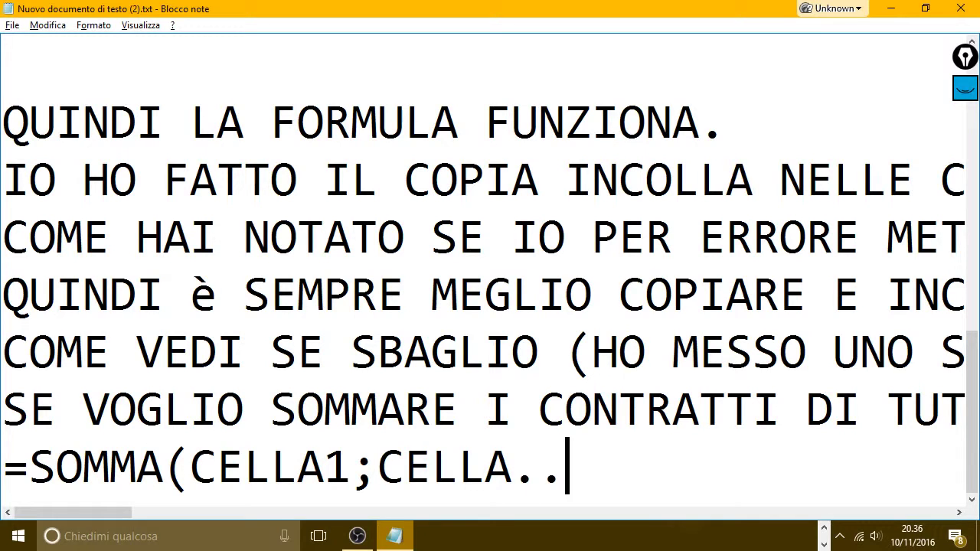
{"action": "key", "text": "BackSpace"}
{"action": "key", "text": "BackSpace"}
{"action": "type", "text": "DI FINE SE"}
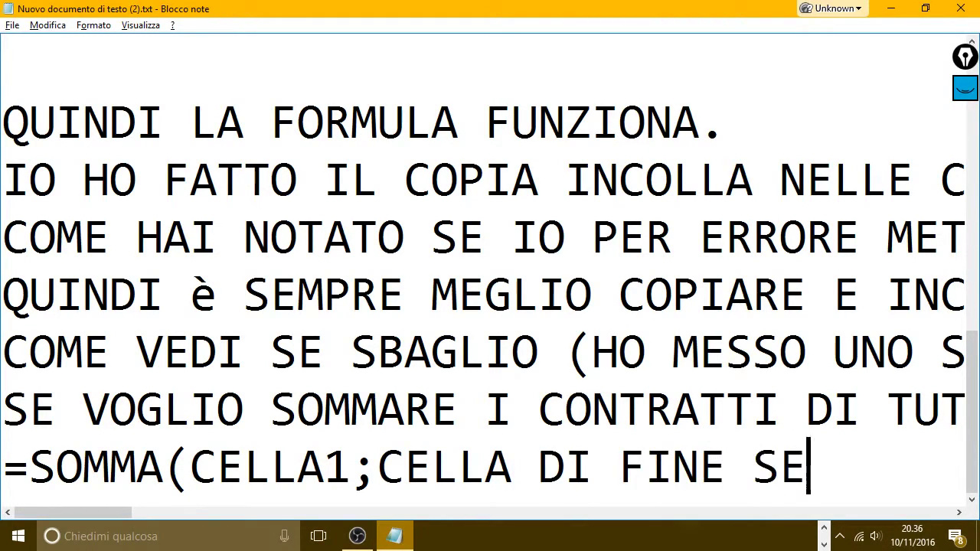
{"action": "type", "text": "LEZIONE"}
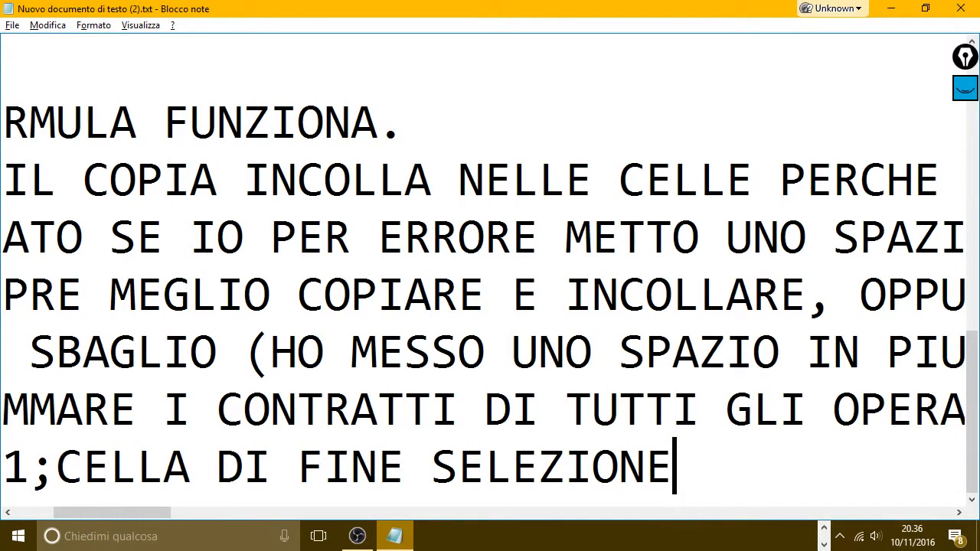
{"action": "type", "text": ")"}
{"action": "key", "text": "Return"}
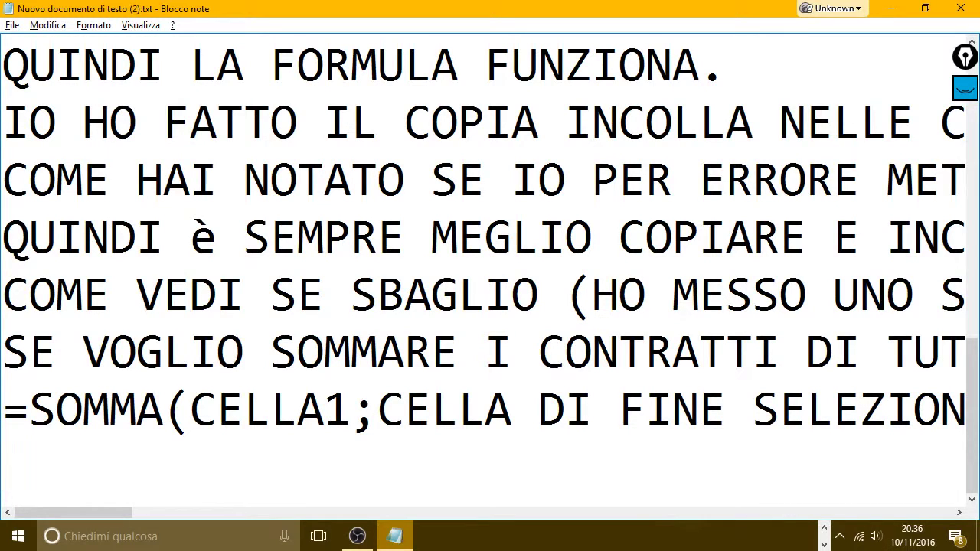
Add the line 'TUTTE LE FORMULE INIZIANO SEMPRE CON IL SIMBOLO ='.
{"action": "type", "text": "TUTTE "}
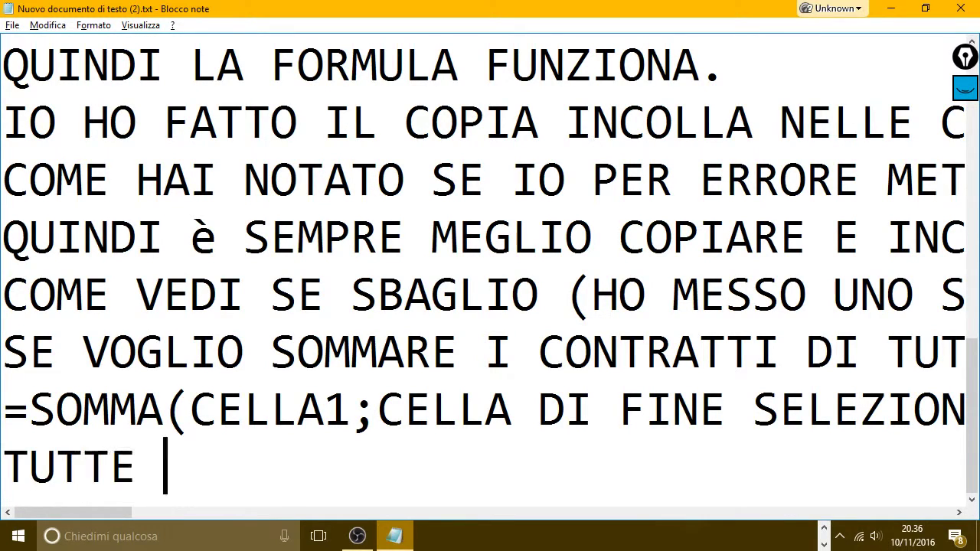
{"action": "type", "text": "LE FORU"}
{"action": "key", "text": "BackSpace"}
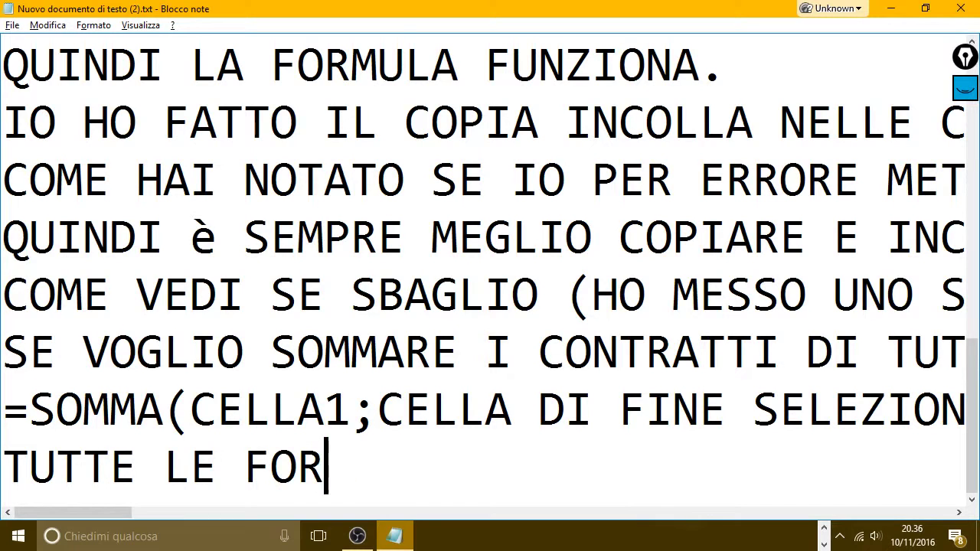
{"action": "type", "text": "MULE "}
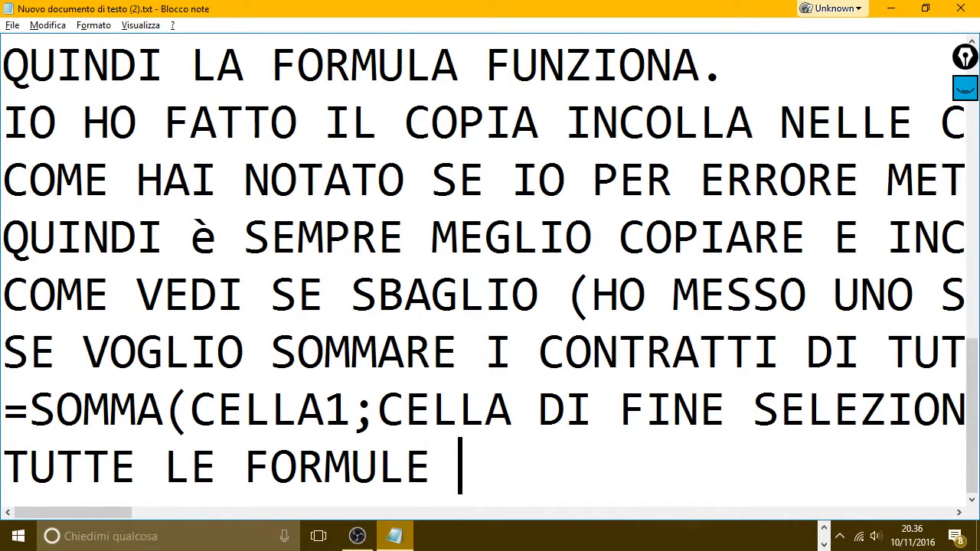
{"action": "type", "text": "INIZI"}
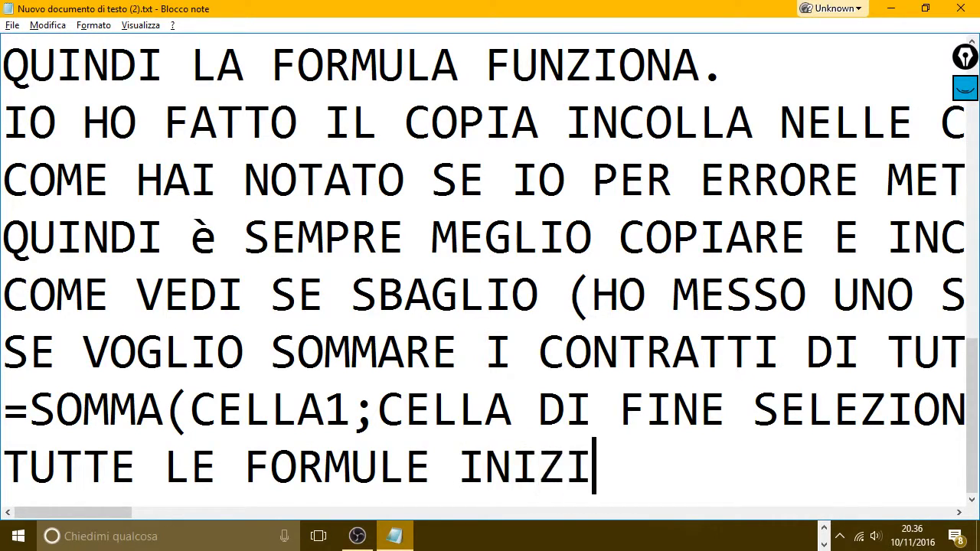
{"action": "type", "text": "ANO SEMPRE "}
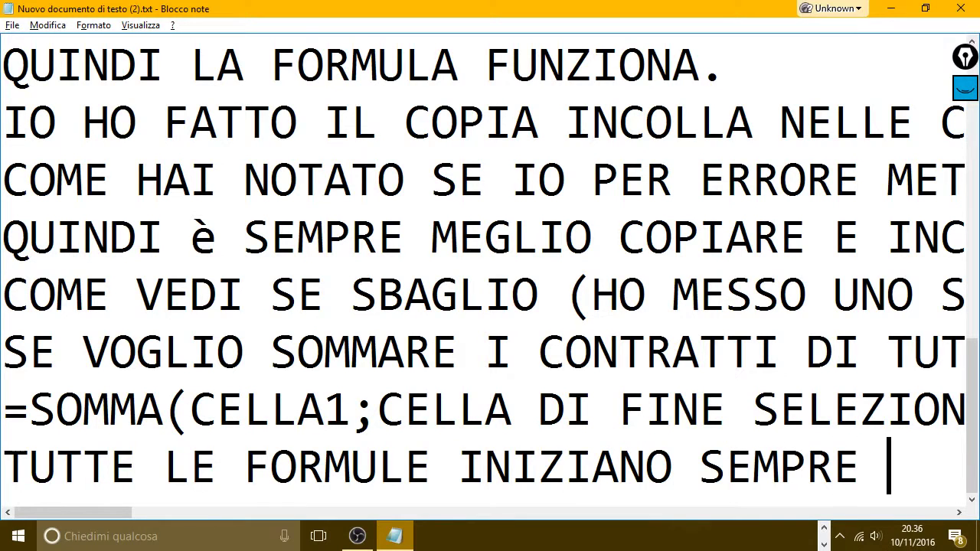
{"action": "type", "text": "CONL"}
{"action": "key", "text": "BackSpace"}
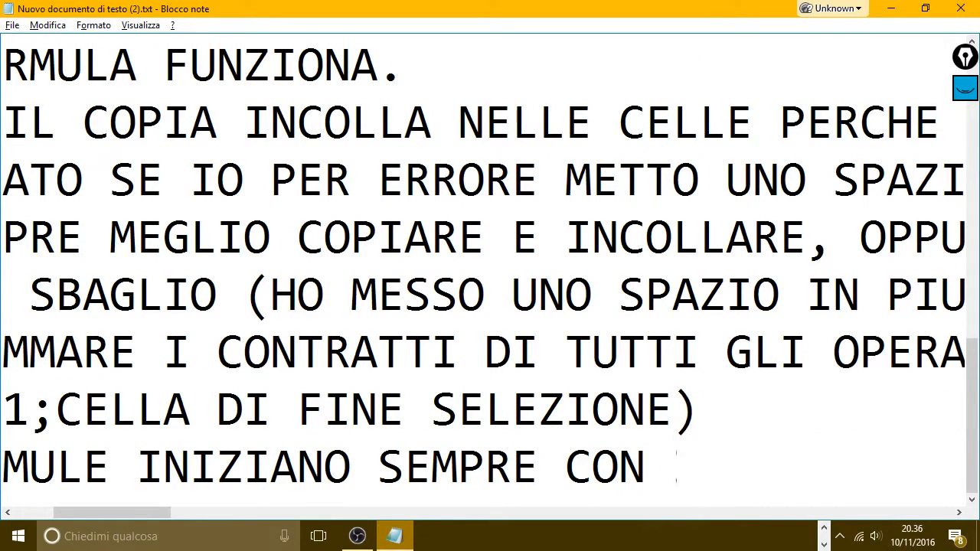
{"action": "type", "text": "IL SIMBOLO "}
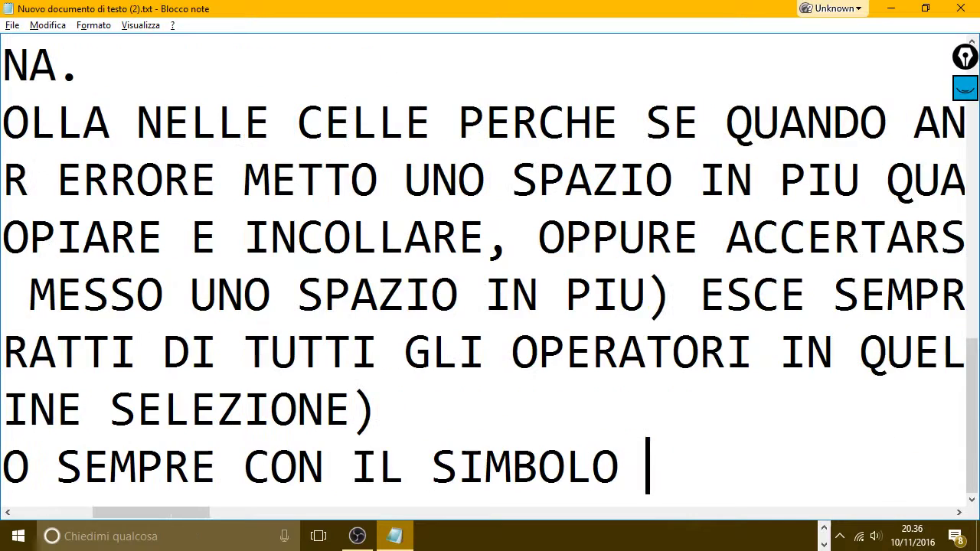
{"action": "type", "text": "="}
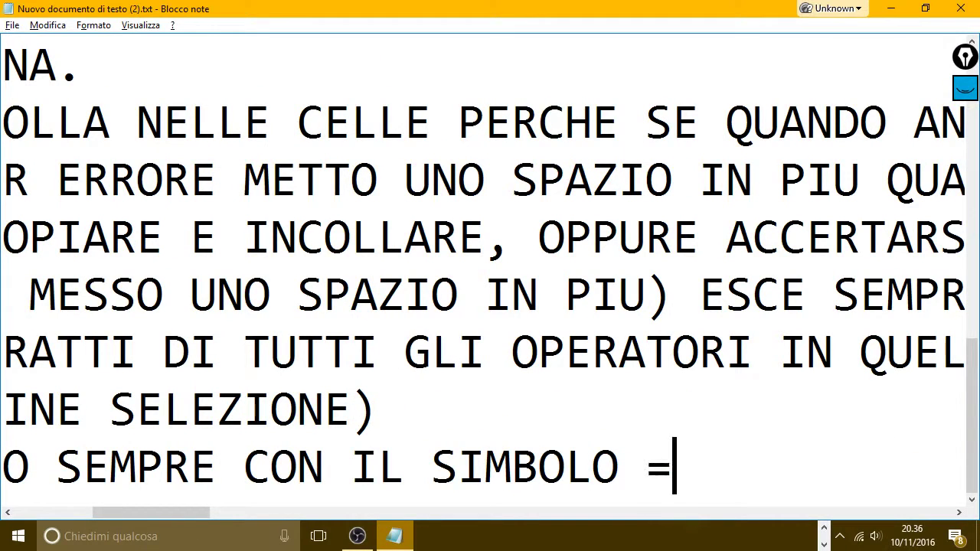
{"action": "key", "text": "Return"}
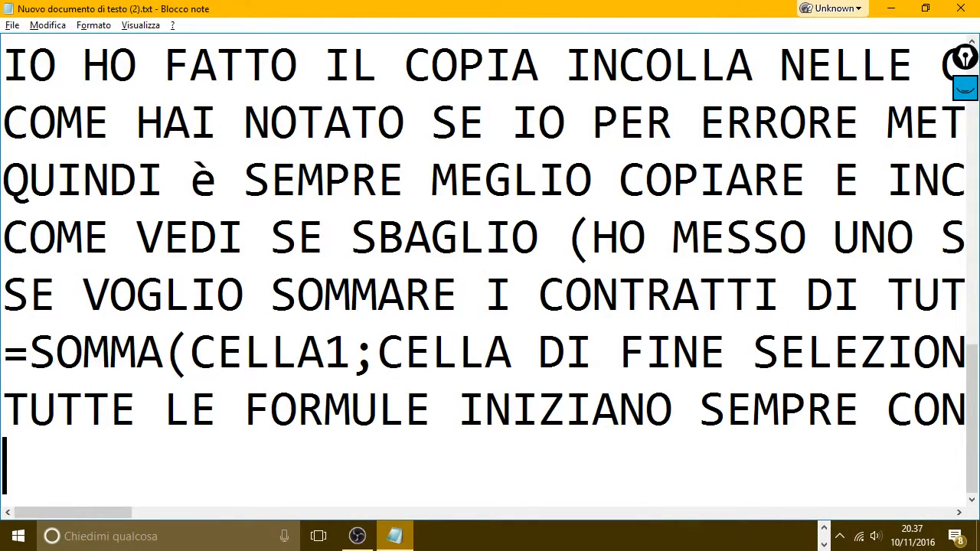
Back in Excel, select H7 to show its =SOMMA(E2:E13) formula.
{"action": "key", "text": "ctrl+super+Left"}
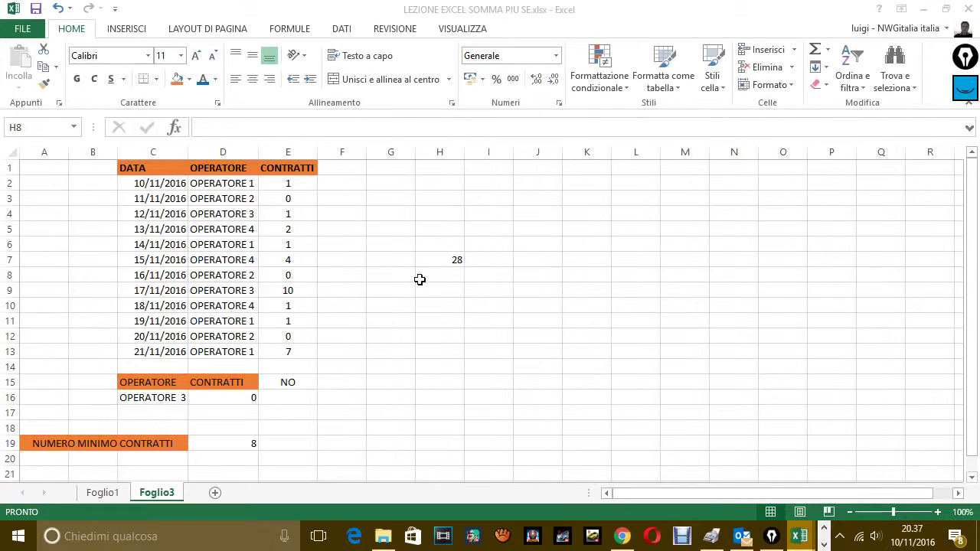
{"action": "left_click", "coordinate": [419, 280]}
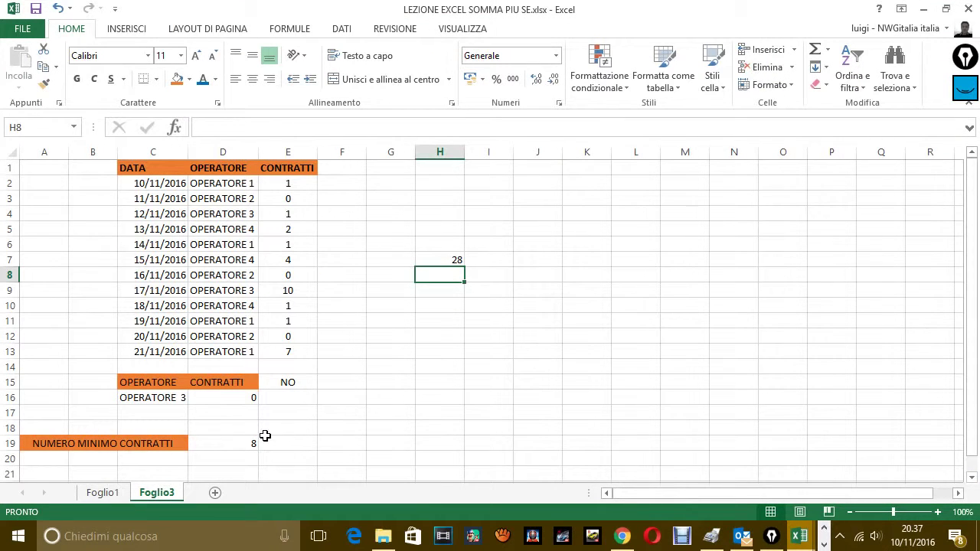
{"action": "left_click", "coordinate": [458, 261]}
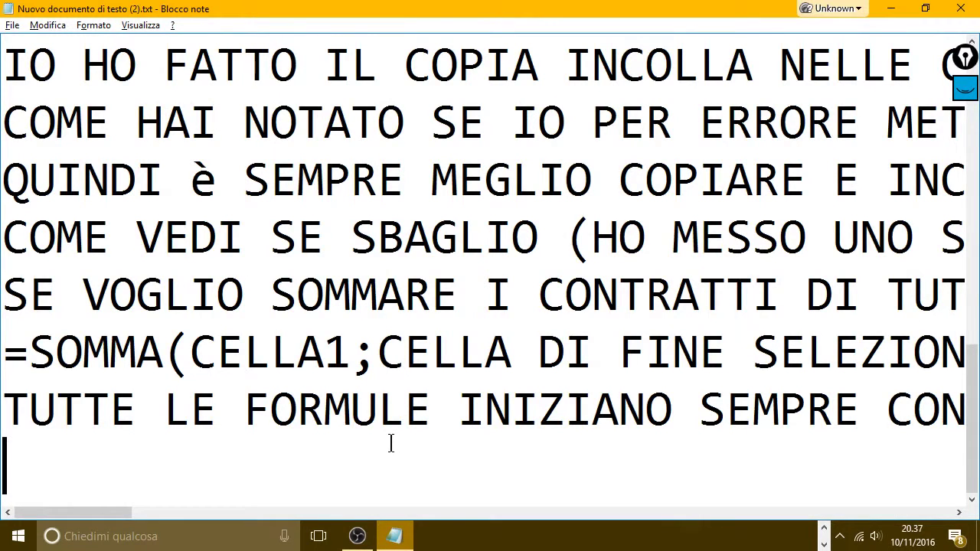
Start the farewell with 'OK, SE IL VIDEO TI è PIACIUTO'.
{"action": "key", "text": "Return"}
{"action": "key", "text": "Return"}
{"action": "key", "text": "Return"}
{"action": "key", "text": "Return"}
{"action": "key", "text": "Return"}
{"action": "key", "text": "Return"}
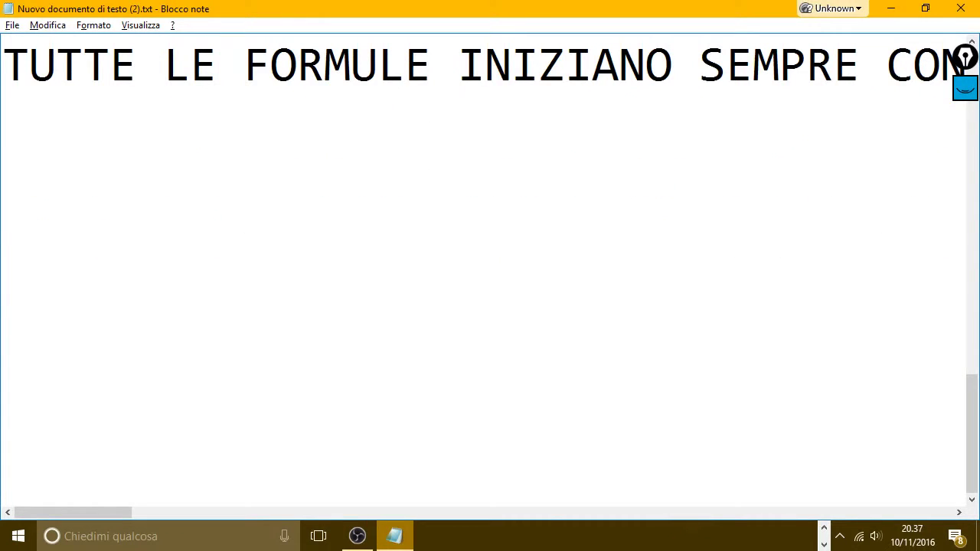
{"action": "key", "text": "Up"}
{"action": "key", "text": "Up"}
{"action": "type", "text": "OK, SE IL VI"}
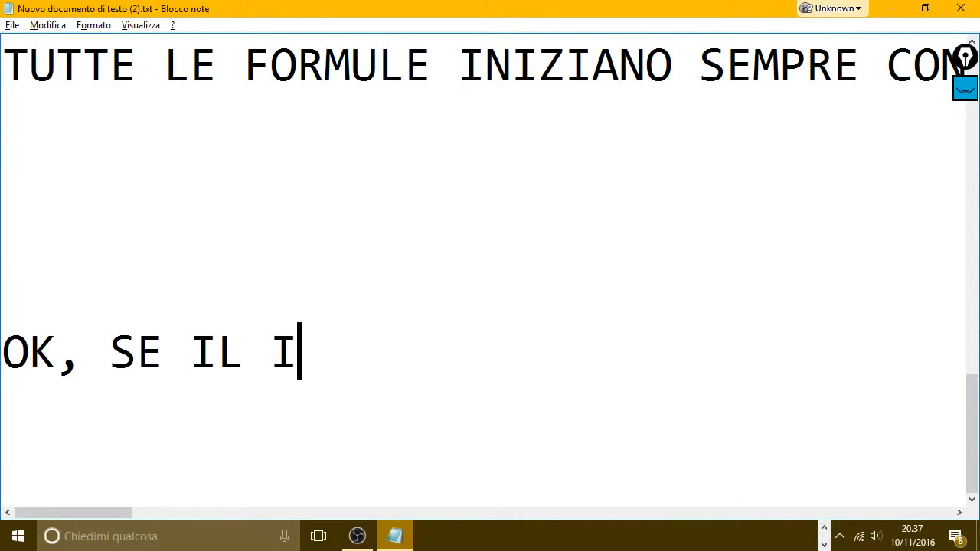
{"action": "key", "text": "BackSpace"}
{"action": "type", "text": "VIDEO TI è"}
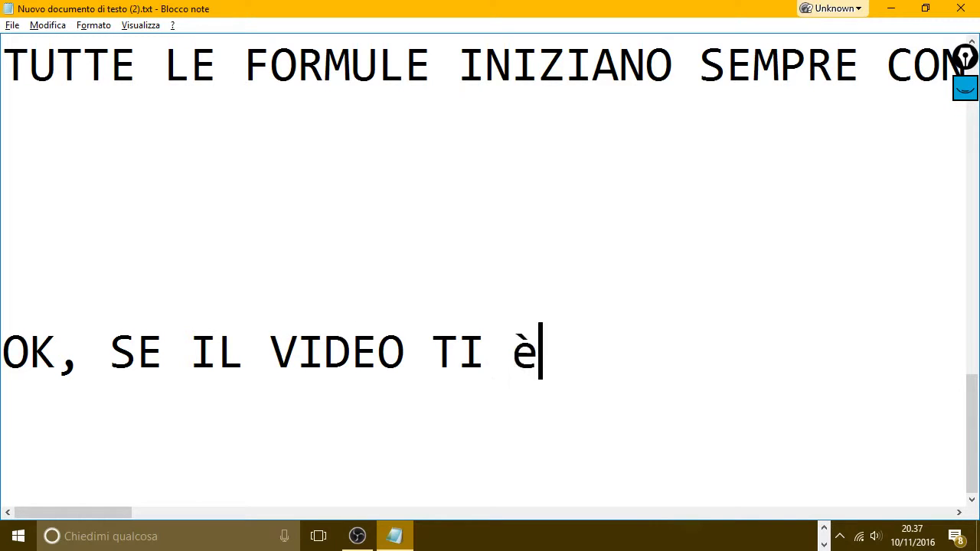
{"action": "type", "text": "E"}
{"action": "key", "text": "BackSpace"}
{"action": "type", "text": "PIA"}
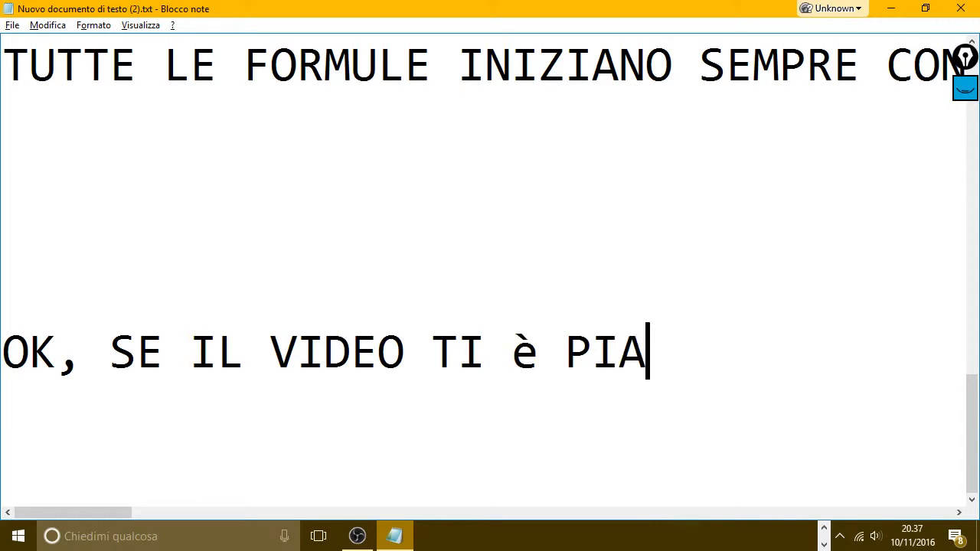
{"action": "type", "text": "CIUTO"}
{"action": "key", "text": "Return"}
Ask viewers to like, share and subscribe to the channel for new-video e-mails.
{"action": "type", "text": "ME"}
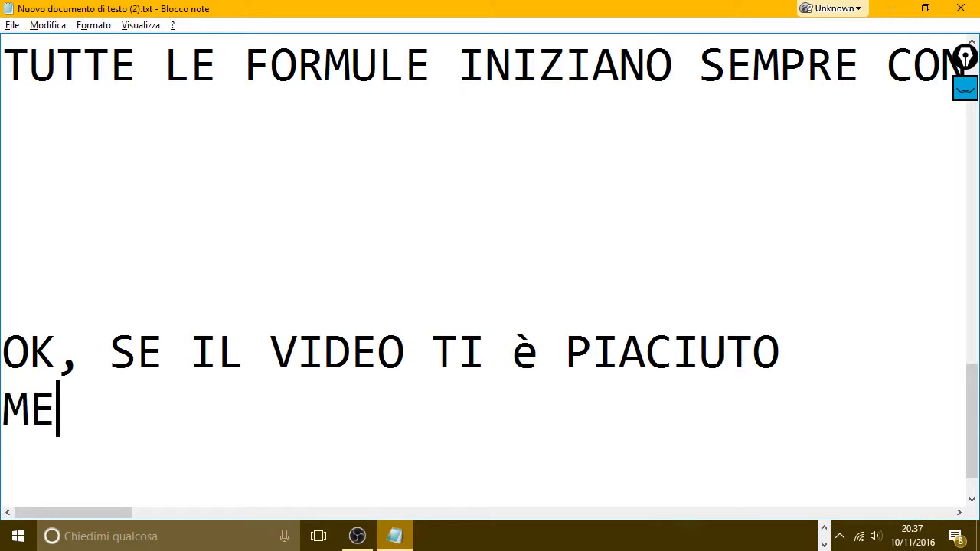
{"action": "type", "text": "TTI UN MI"}
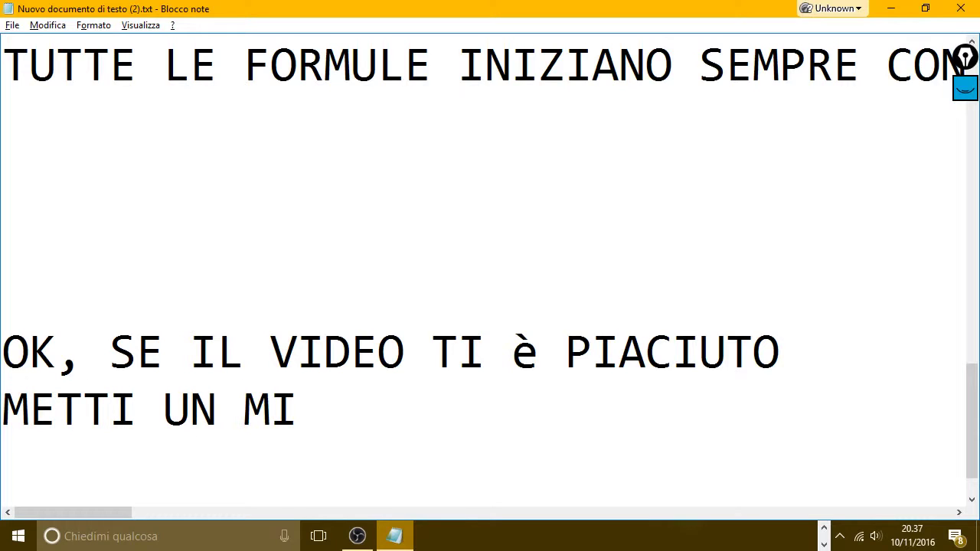
{"action": "type", "text": " PIACE "}
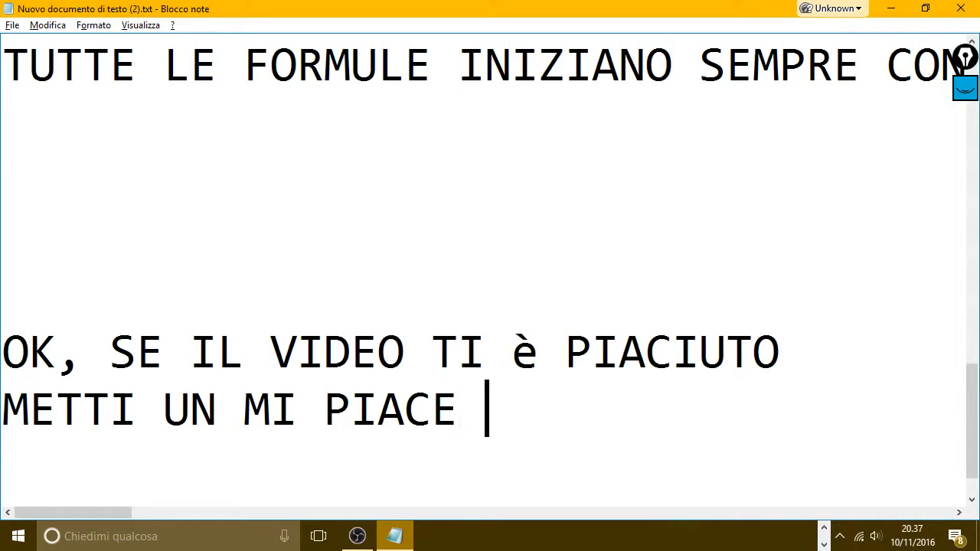
{"action": "type", "text": "E CONDIVI"}
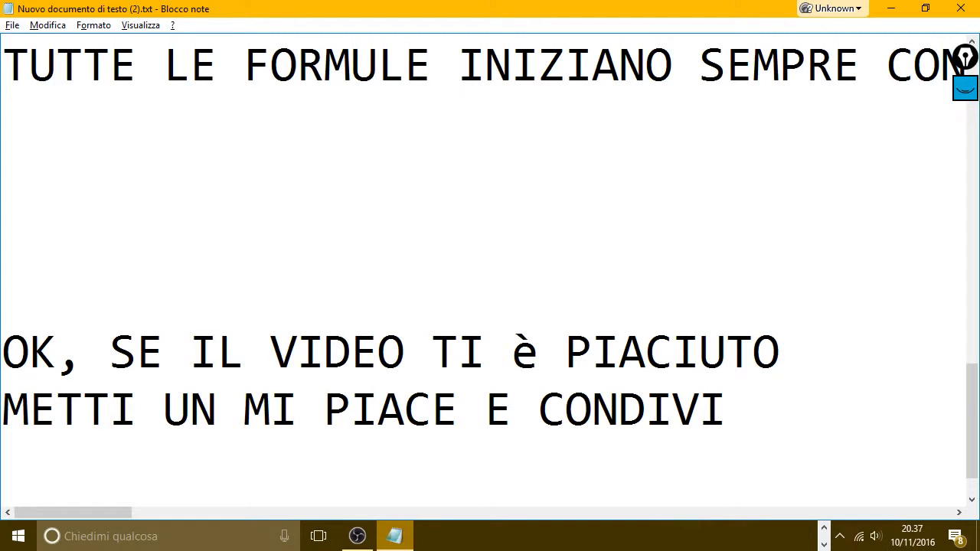
{"action": "type", "text": "DI."}
{"action": "type", "text": "SE "}
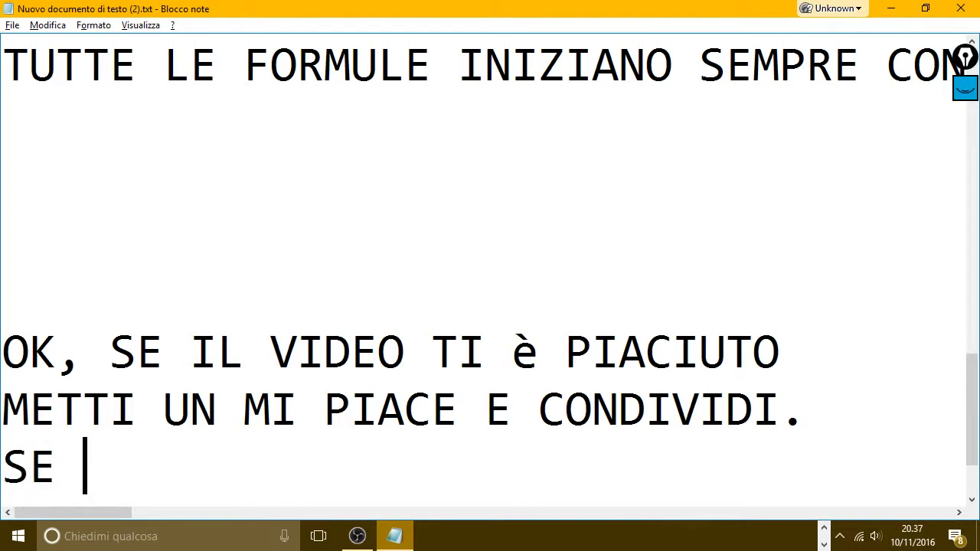
{"action": "type", "text": "TI ISCRIVI "}
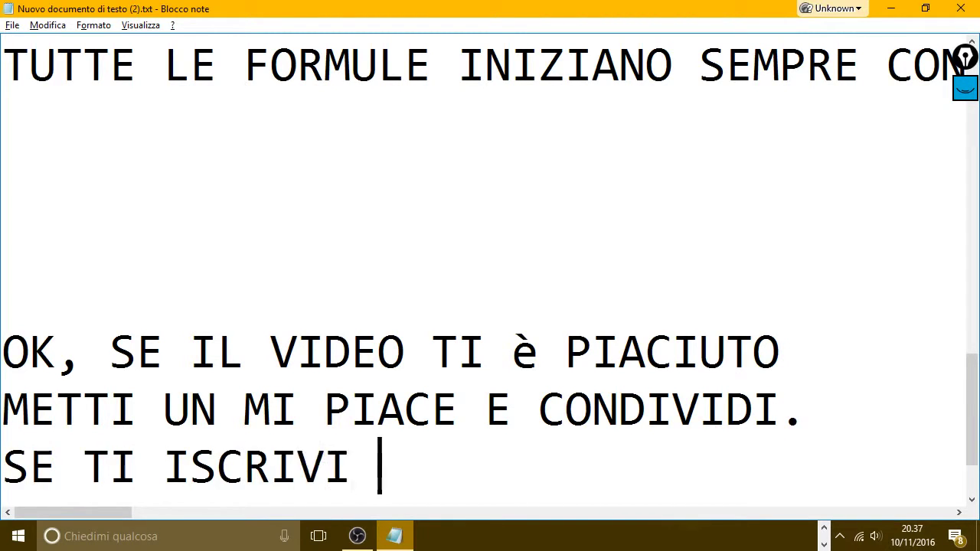
{"action": "type", "text": "AL COA"}
{"action": "key", "text": "BackSpace"}
{"action": "key", "text": "BackSpace"}
{"action": "type", "text": "A"}
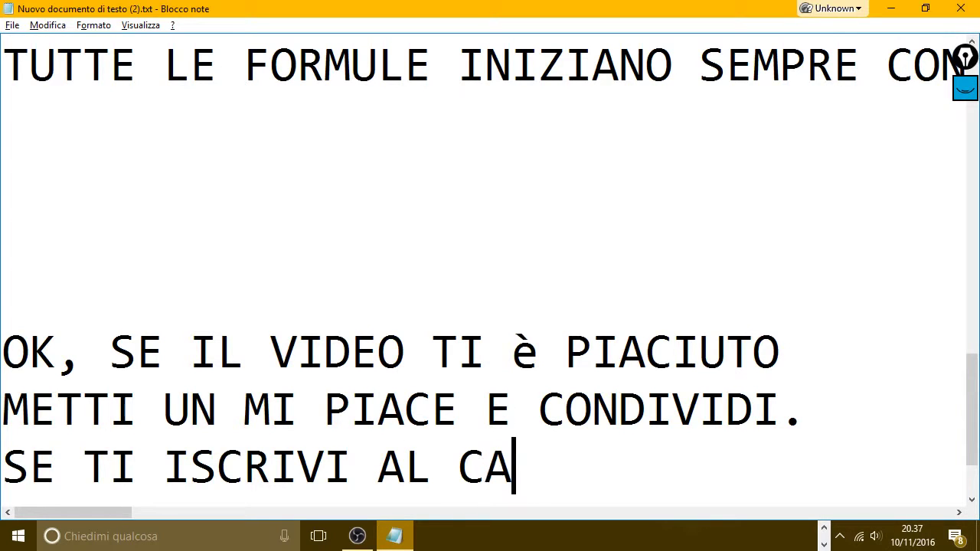
{"action": "type", "text": "NALE MI FAR"}
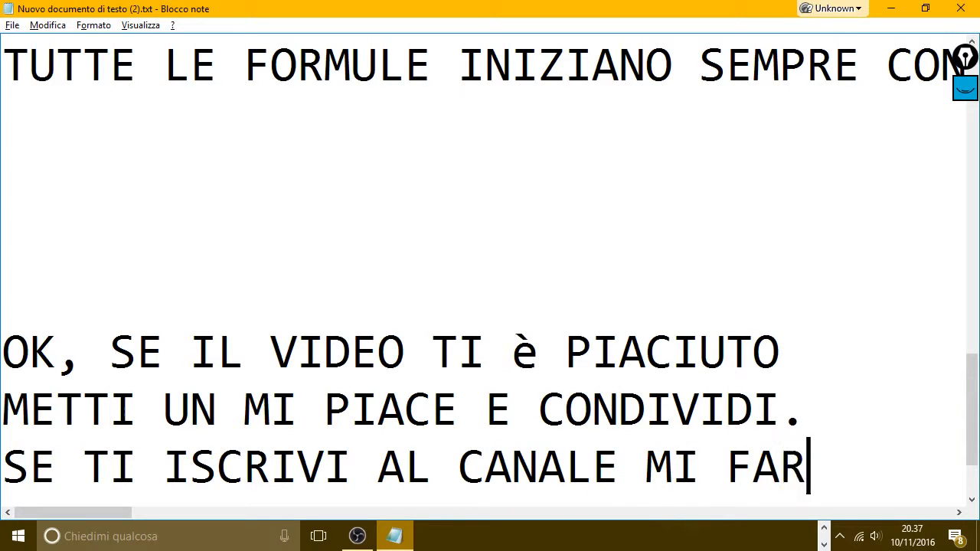
{"action": "type", "text": "EB"}
{"action": "type", "text": "PIACE"}
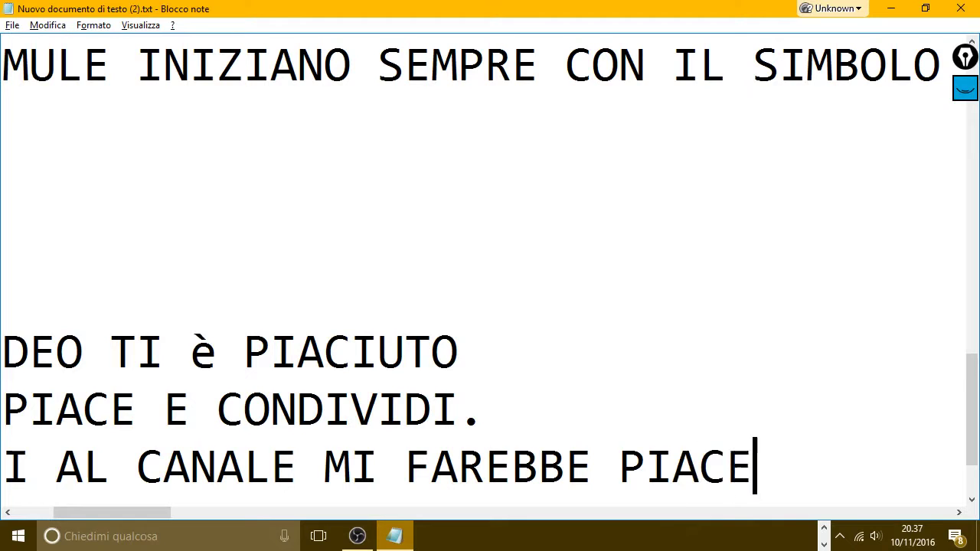
{"action": "type", "text": "RE"}
{"action": "type", "text": " E IN"}
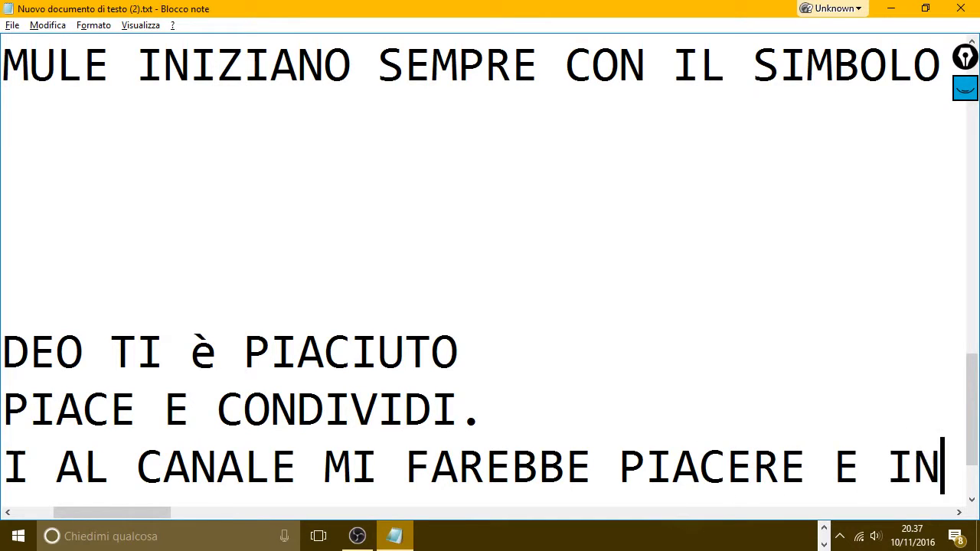
{"action": "type", "text": "OLTRE TI AR"}
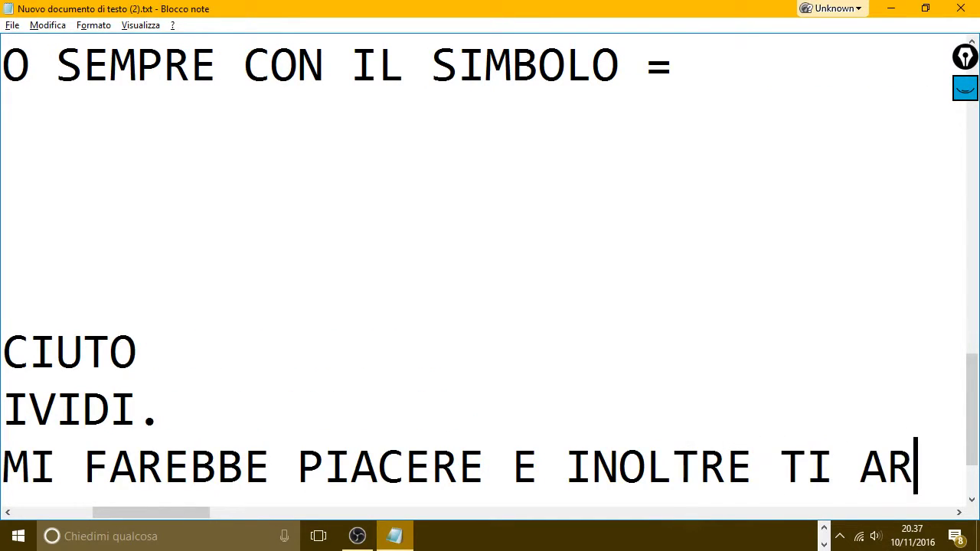
{"action": "type", "text": "RIVANO "}
{"action": "type", "text": "E E"}
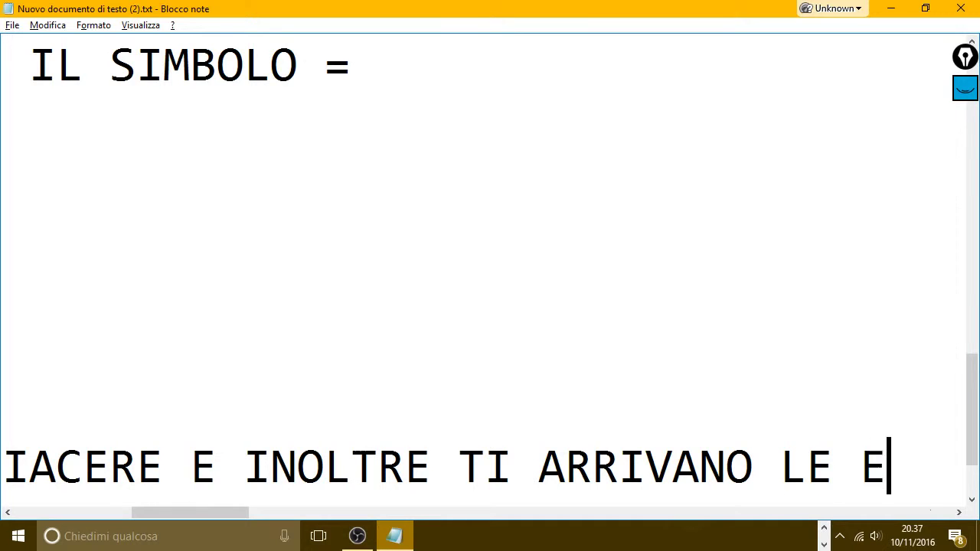
{"action": "type", "text": "MAI"}
{"action": "type", "text": " QU"}
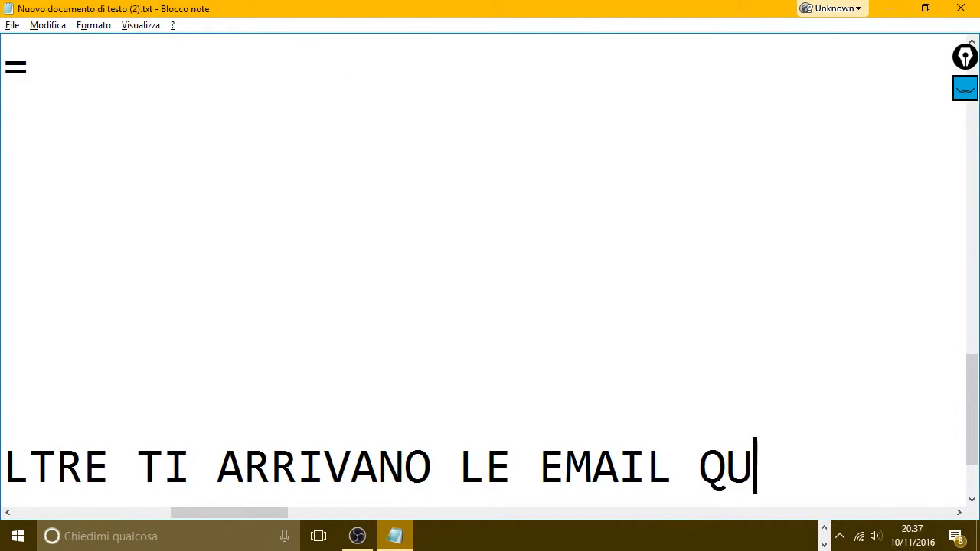
{"action": "type", "text": "ANDO CARICO "}
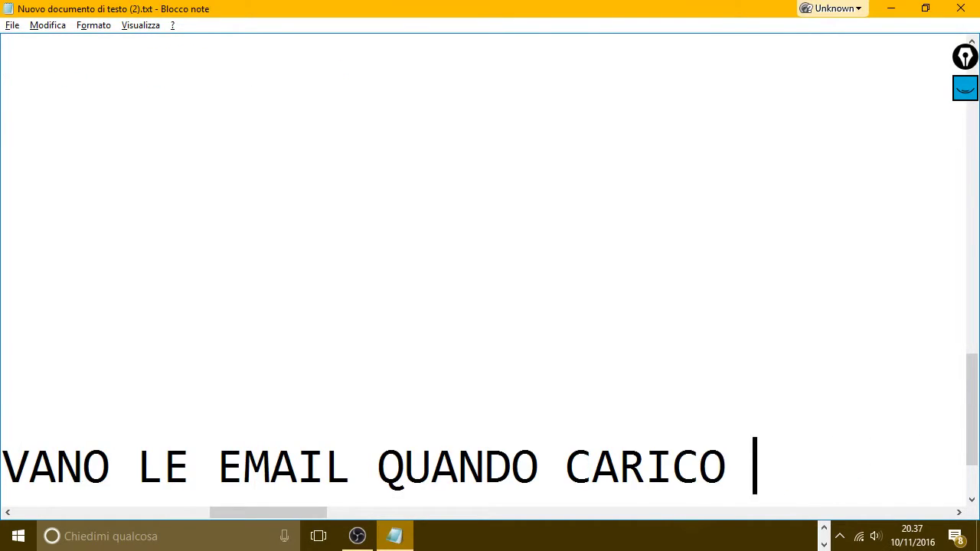
{"action": "type", "text": "UN NUVO"}
{"action": "key", "text": "BackSpace"}
{"action": "key", "text": "BackSpace"}
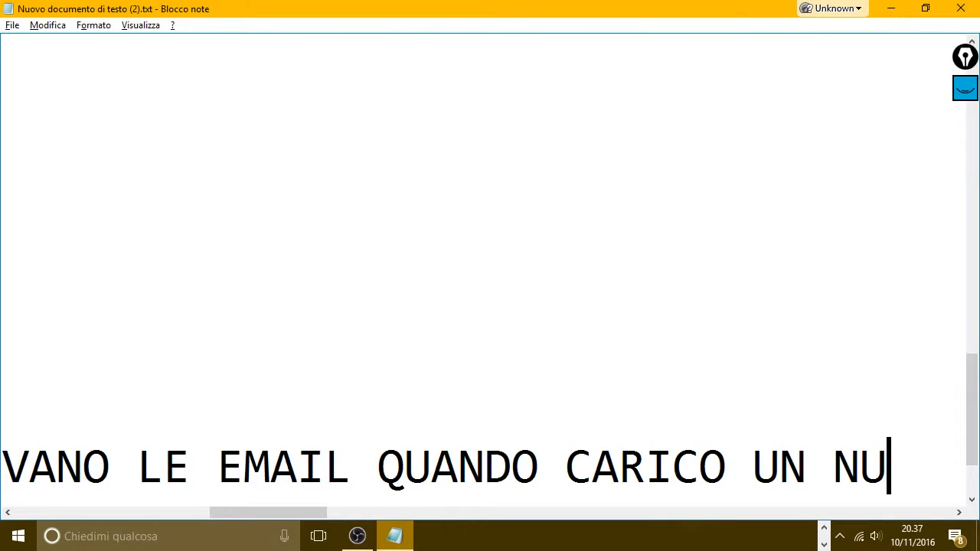
{"action": "type", "text": "OVO VID"}
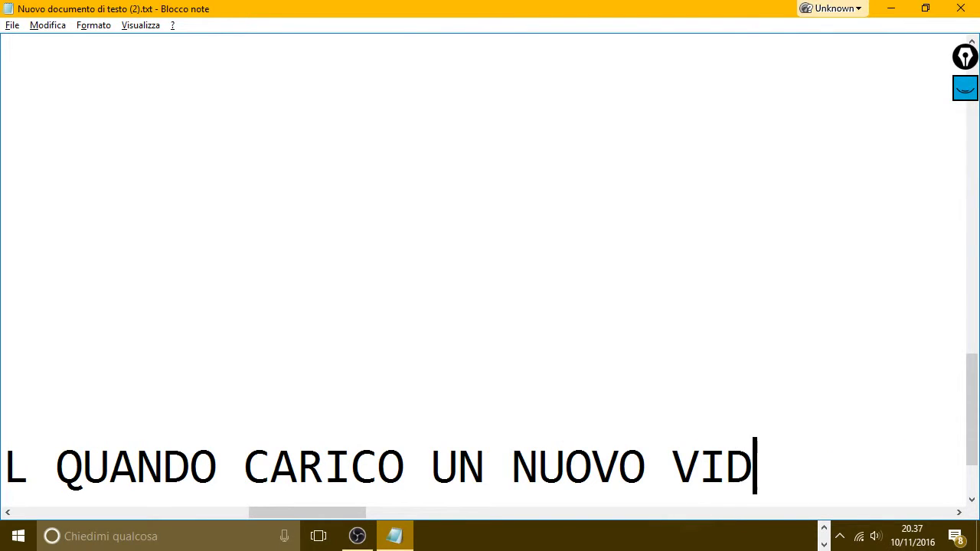
{"action": "type", "text": "EO."}
Sign off with 'COME SEMPRE GRAZIE AL PROSSIMO VIDEO' and a long GRAZIE, then return to Excel.
{"action": "key", "text": "Return"}
{"action": "type", "text": "CO"}
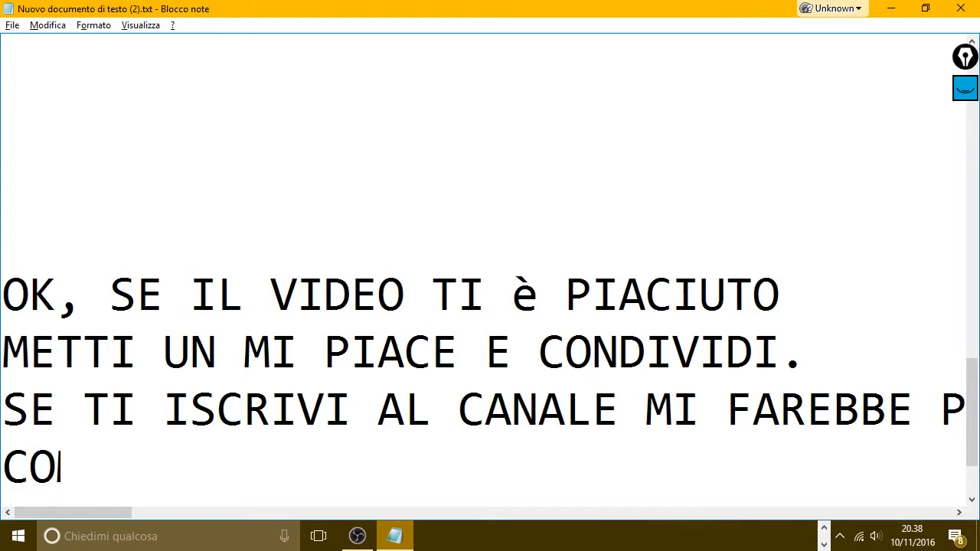
{"action": "type", "text": "ME SEMPRE GRA"}
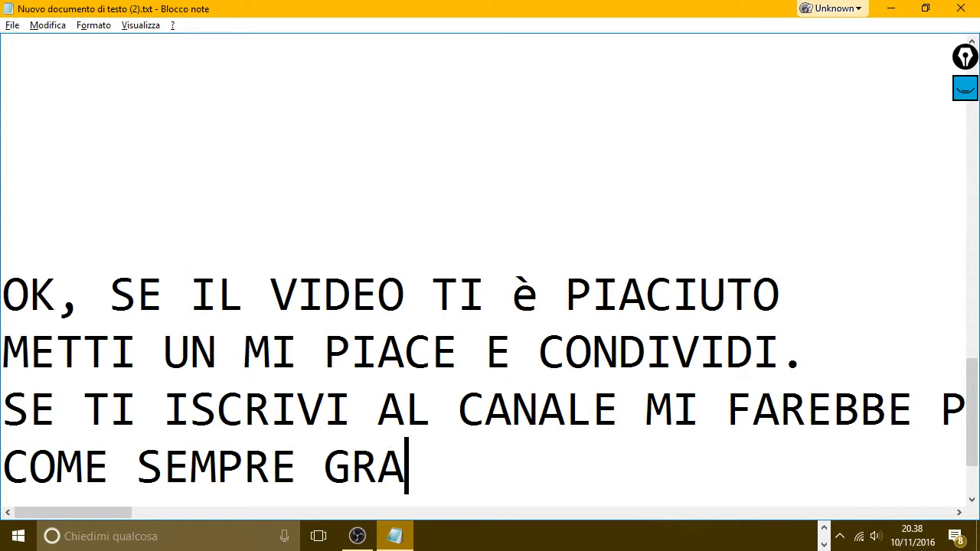
{"action": "type", "text": "ZIE EAL "}
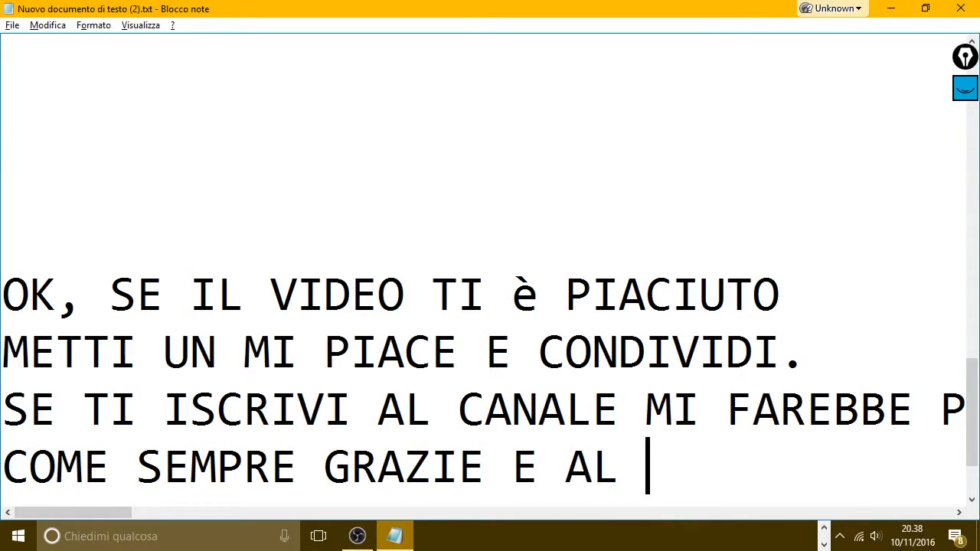
{"action": "type", "text": "PROSSIMO "}
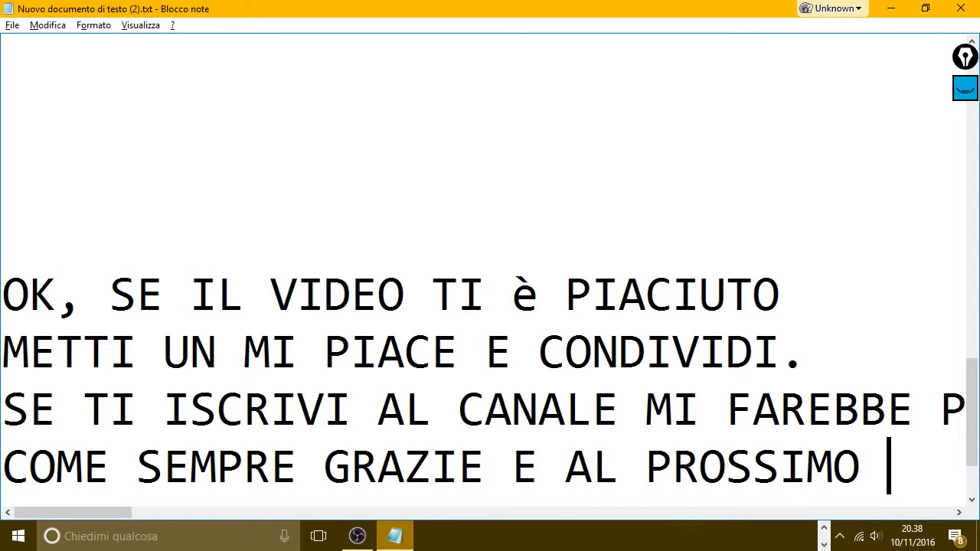
{"action": "type", "text": "VIDEO."}
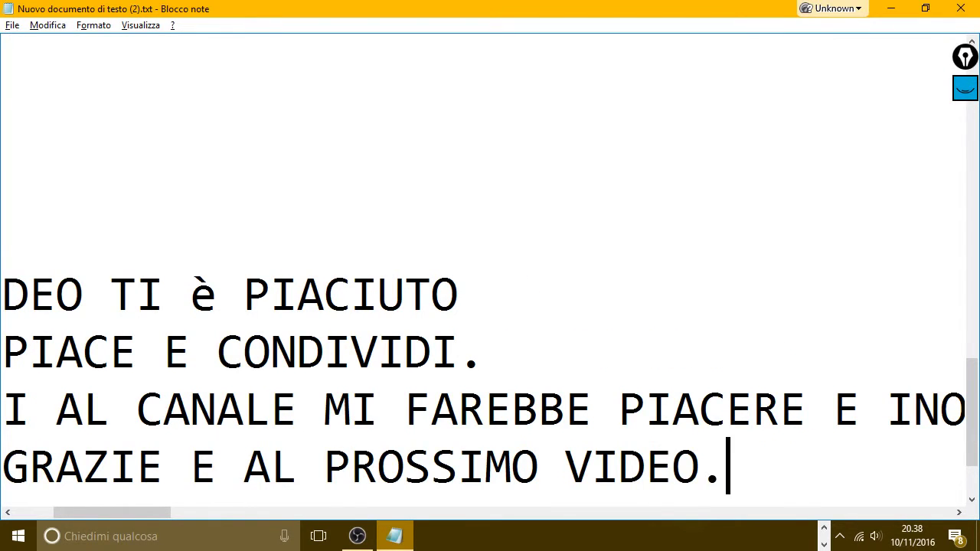
{"action": "key", "text": "Return"}
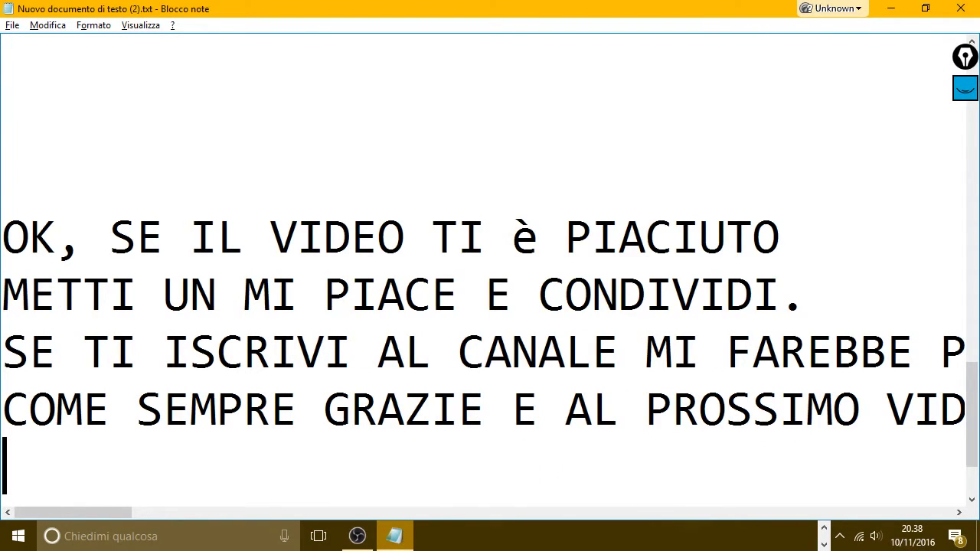
{"action": "type", "text": "GRAZ"}
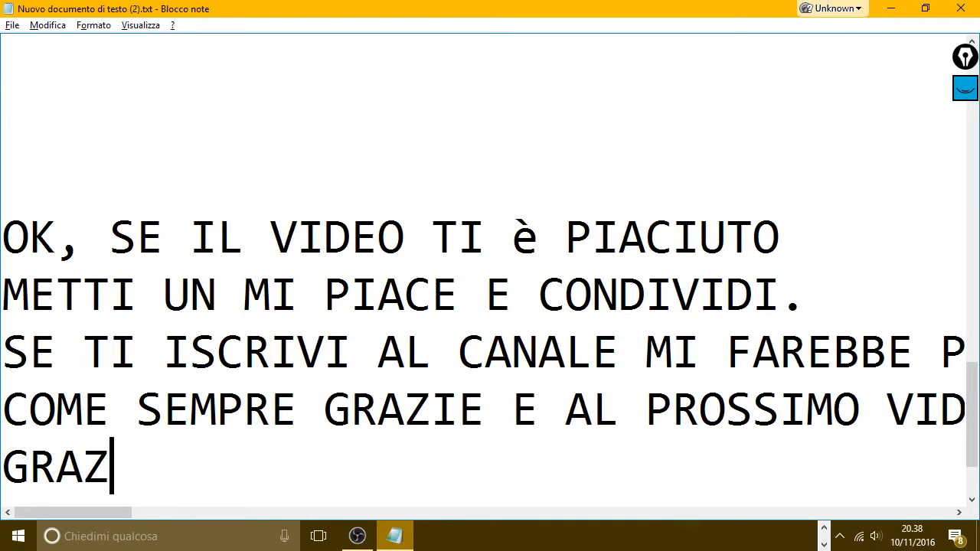
{"action": "type", "text": "IEEEEEEEEEEEEEEEEEEE"}
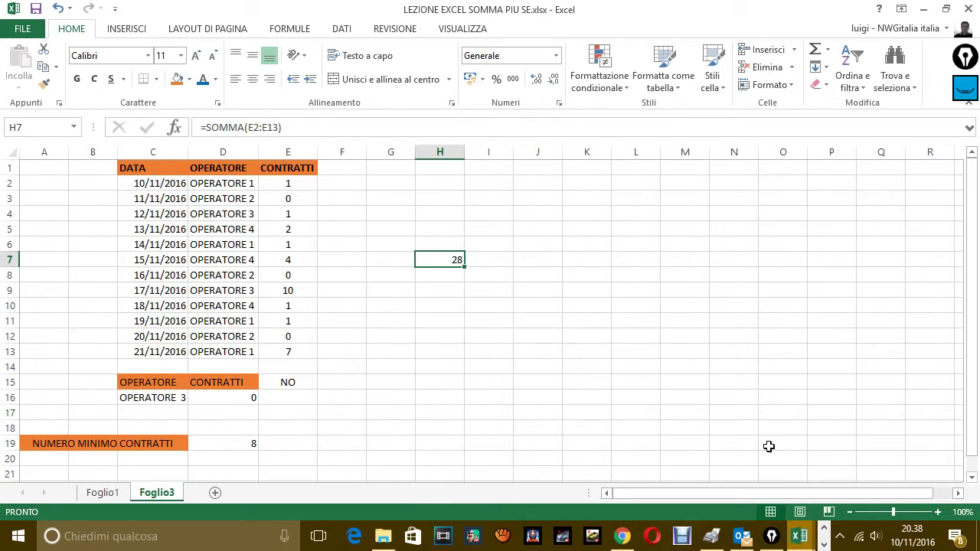
{"action": "left_click", "coordinate": [839, 536]}
{"action": "right_click", "coordinate": [889, 504]}
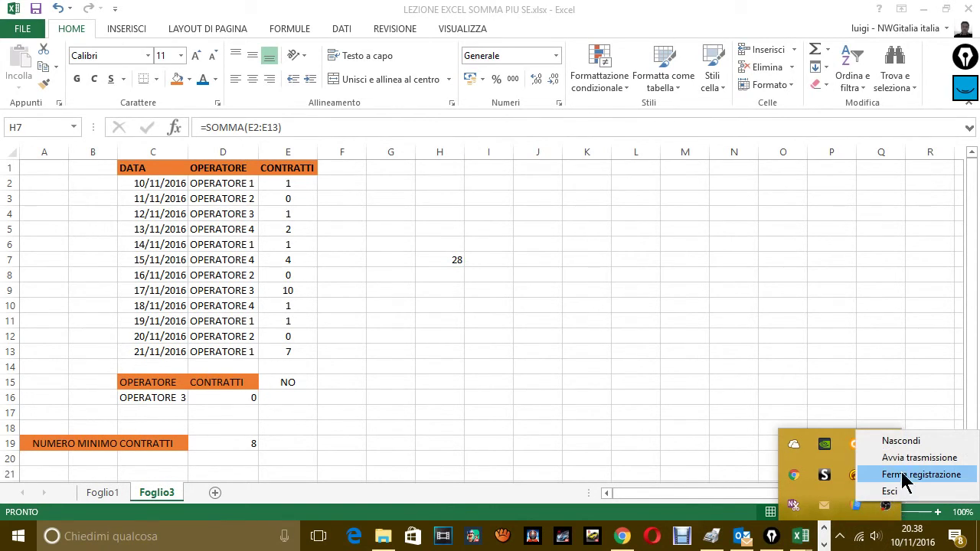